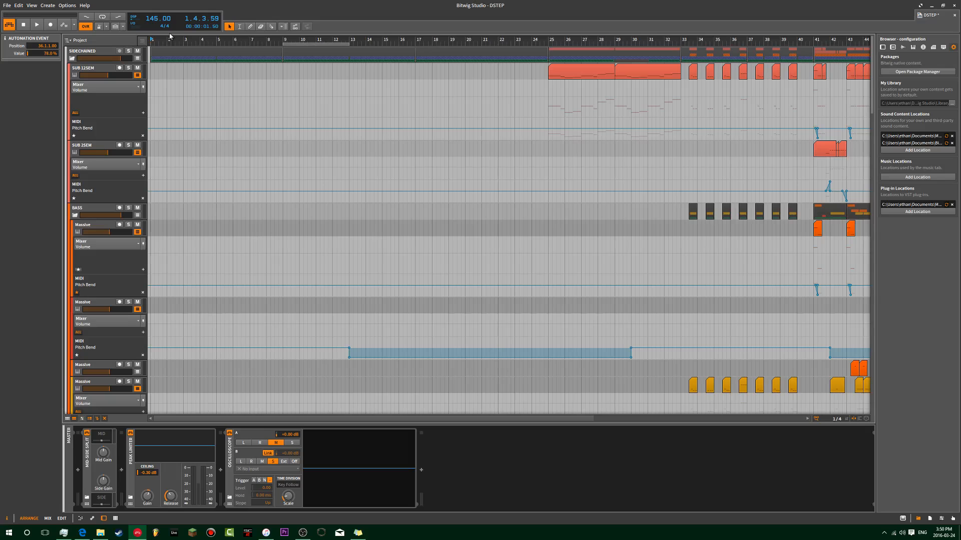
pyautogui.press('+')
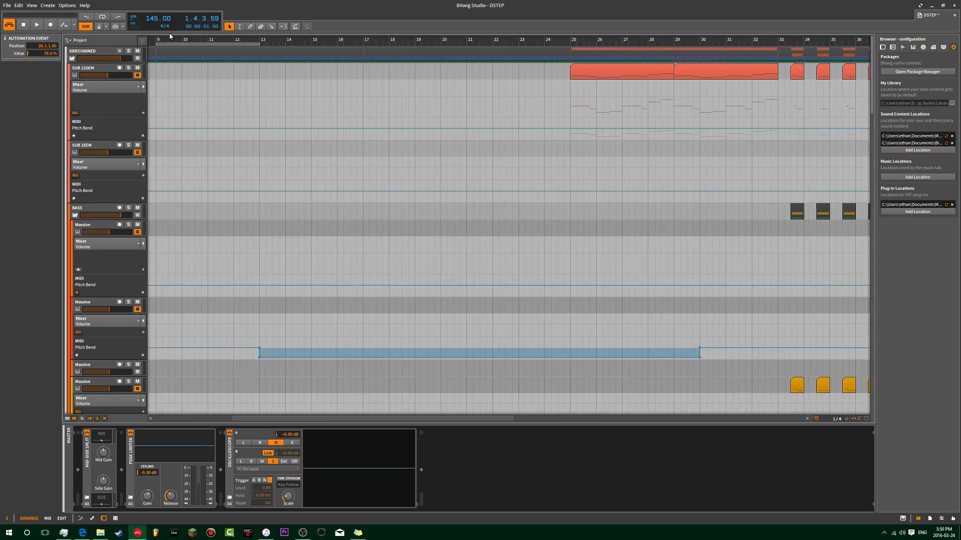
pyautogui.moveTo(203, 43); pyautogui.dragTo(281, 90)
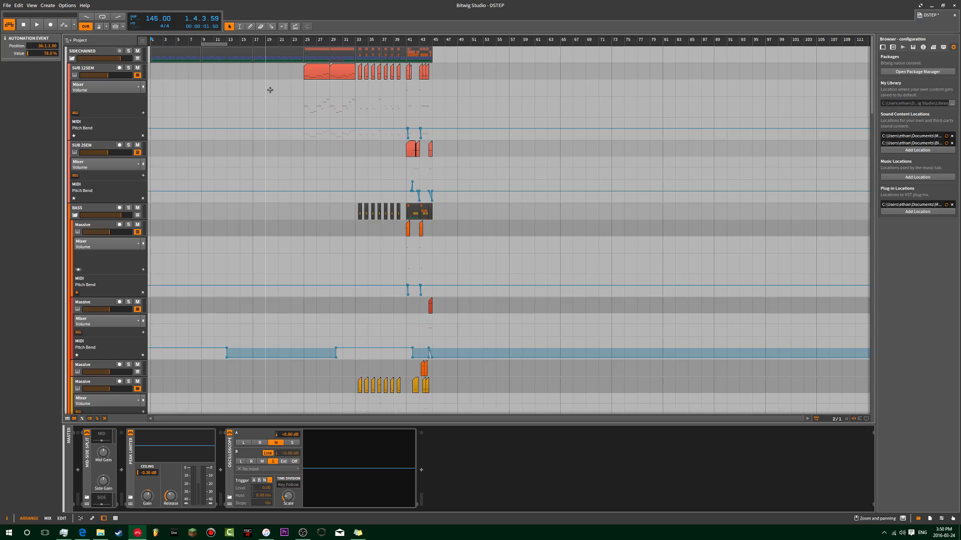
pyautogui.press('+')
pyautogui.press('-')
pyautogui.press('+')
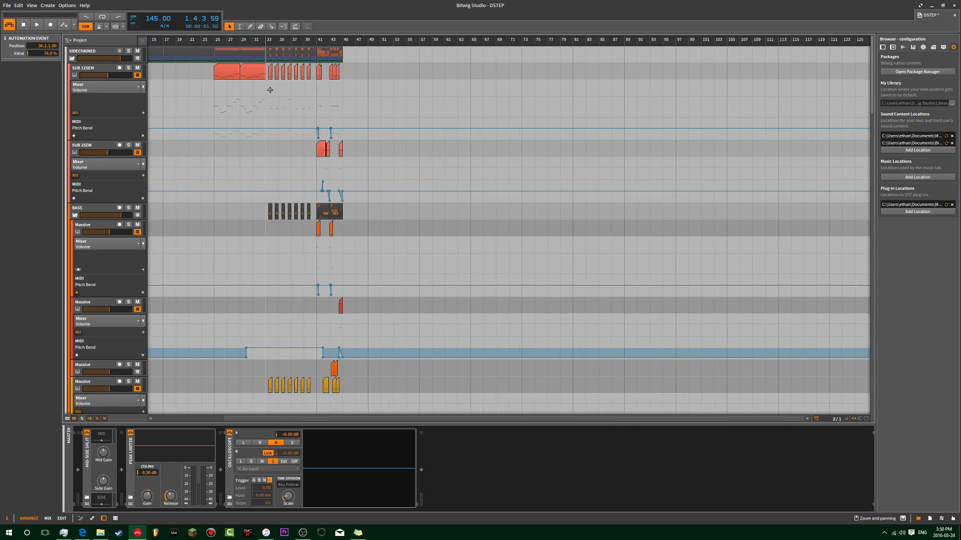
pyautogui.press('+')
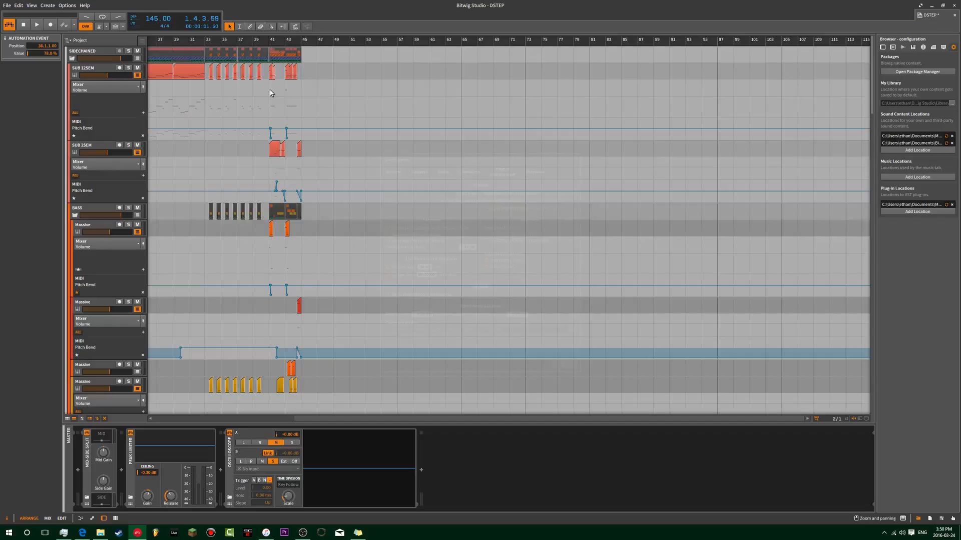
# Check the default track volume setting in the general preferences, leaving the options as they are
pyautogui.hotkey('ctrl', ',')
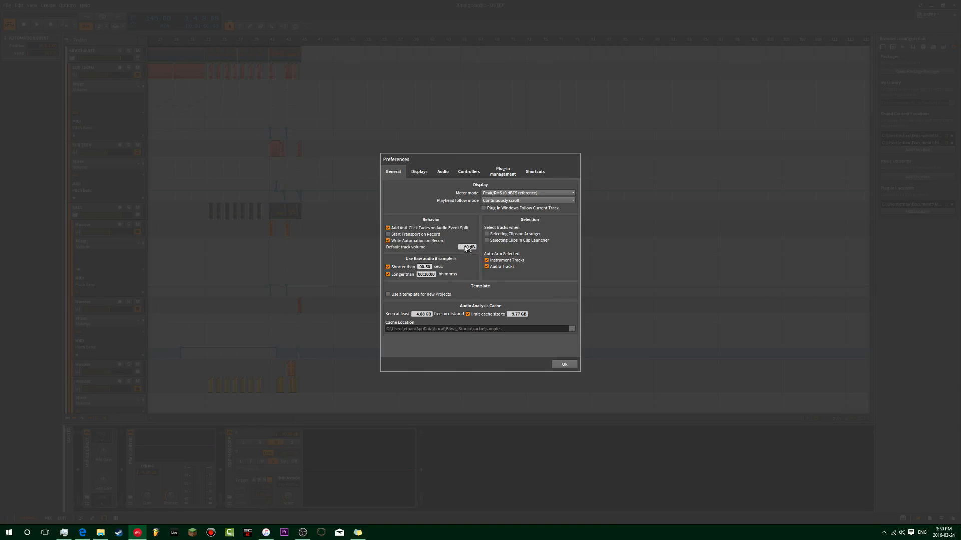
pyautogui.click(564, 364)
# Look through the arrangement from the bass and synth groups down to the Drums, and show the Master track's device chain
pyautogui.scroll(3, 230, 225)
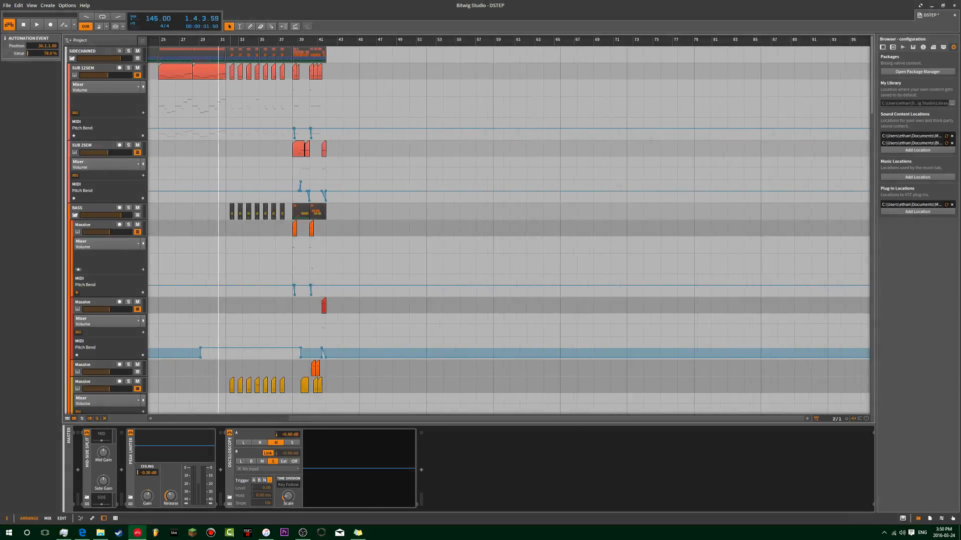
pyautogui.moveTo(226, 195); pyautogui.dragTo(546, 176)
pyautogui.scroll(-1, 453, 175)
pyautogui.scroll(-19, 346, 142)
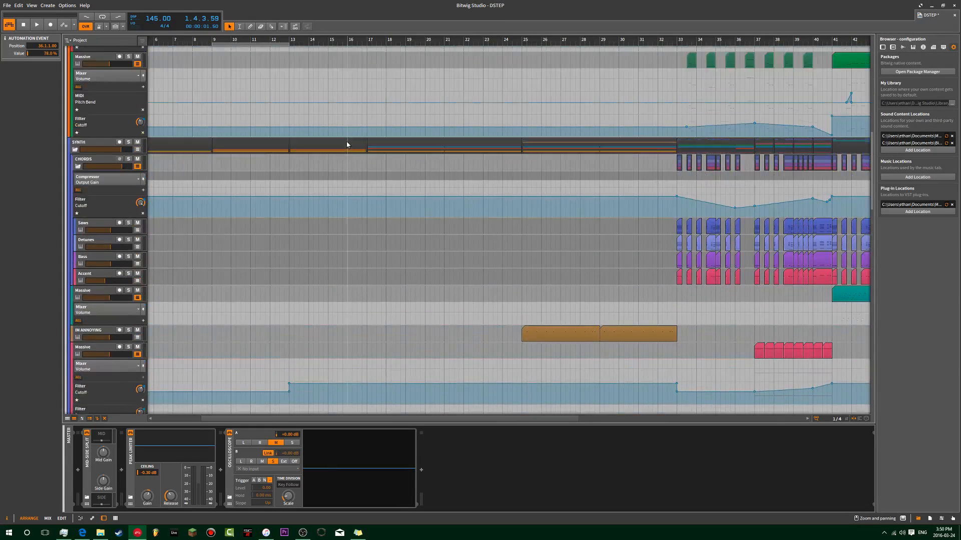
pyautogui.scroll(15, 347, 145)
pyautogui.scroll(5, 349, 151)
pyautogui.moveTo(173, 83); pyautogui.dragTo(191, 92)
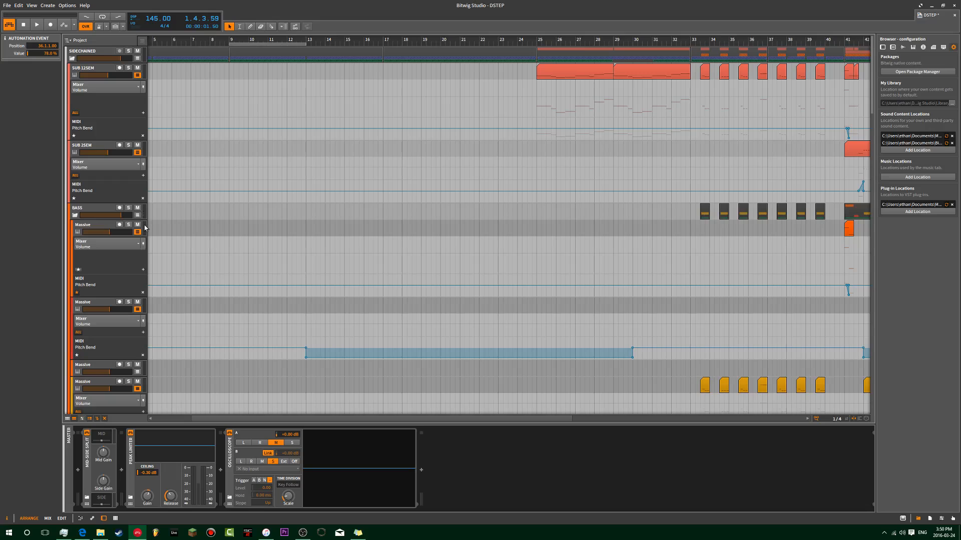
pyautogui.scroll(-10, 145, 228)
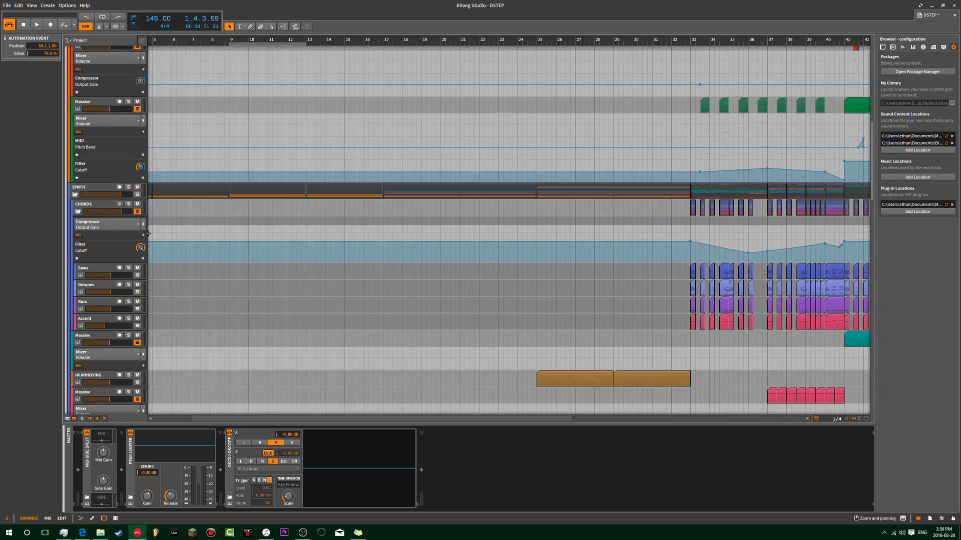
pyautogui.scroll(-3, 147, 233)
pyautogui.moveTo(231, 95); pyautogui.dragTo(496, 107)
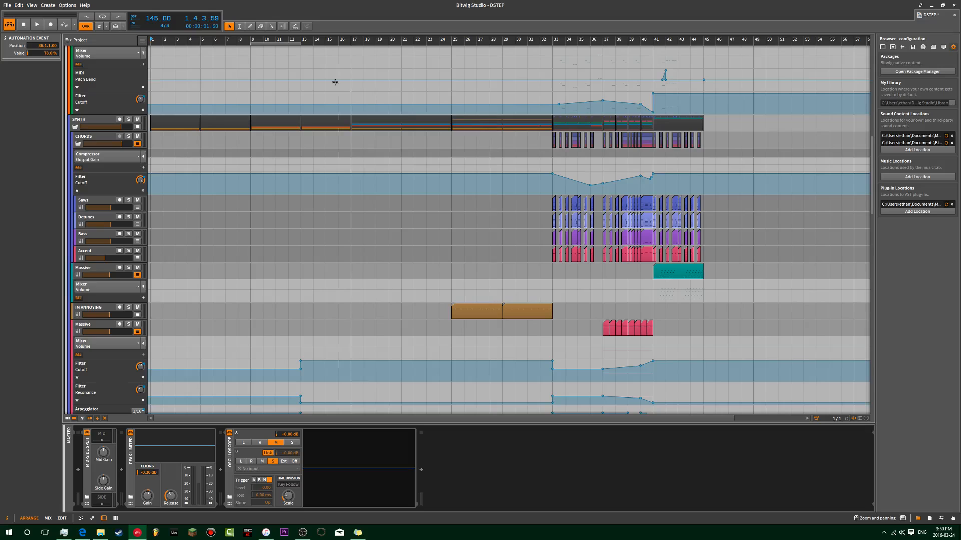
pyautogui.moveTo(317, 83); pyautogui.dragTo(353, 98)
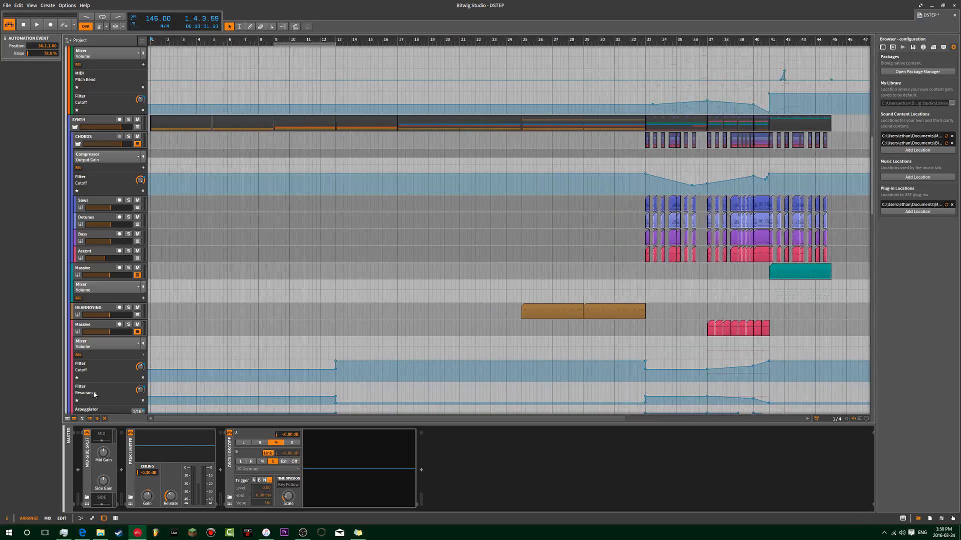
pyautogui.scroll(-15, 185, 278)
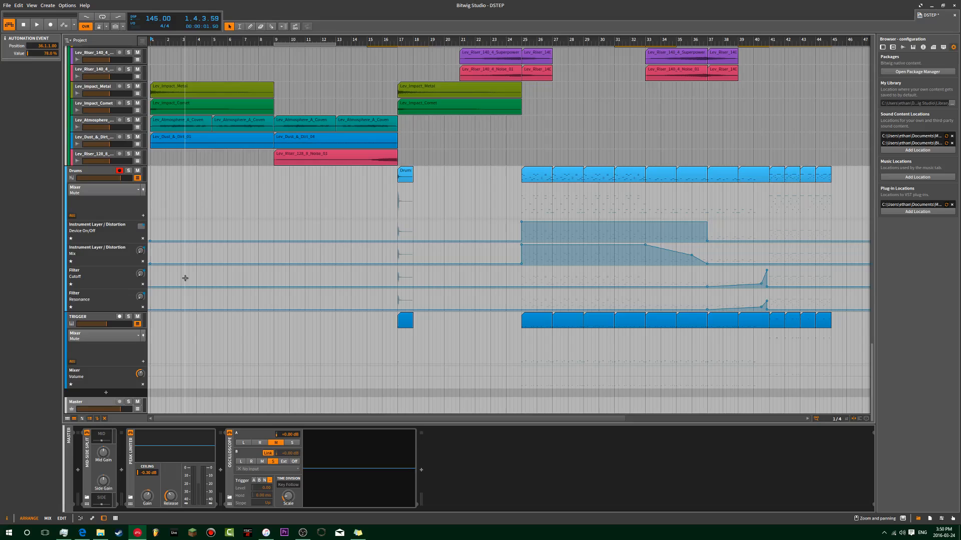
pyautogui.click(96, 406)
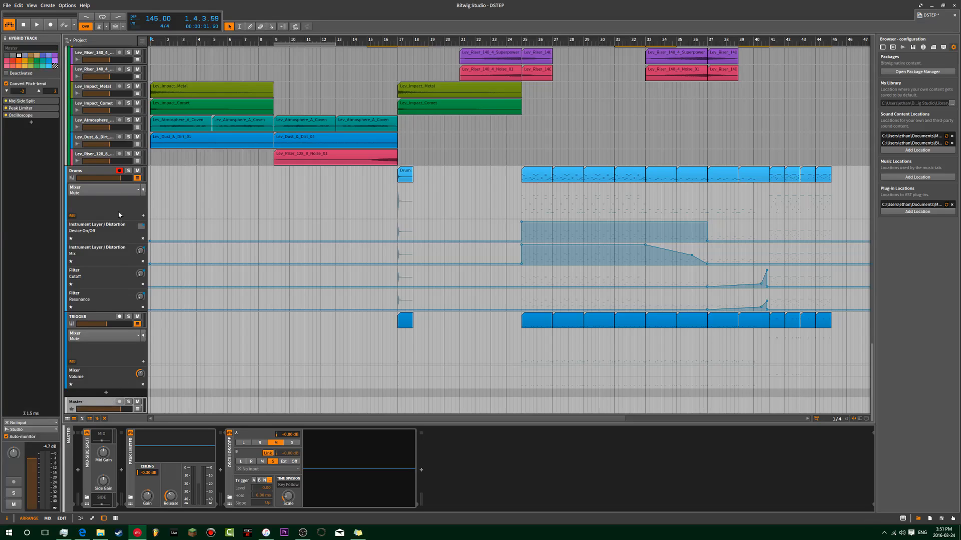
# Inspect the Drums track's device chain, including its Instrument Layer
pyautogui.scroll(1, 119, 214)
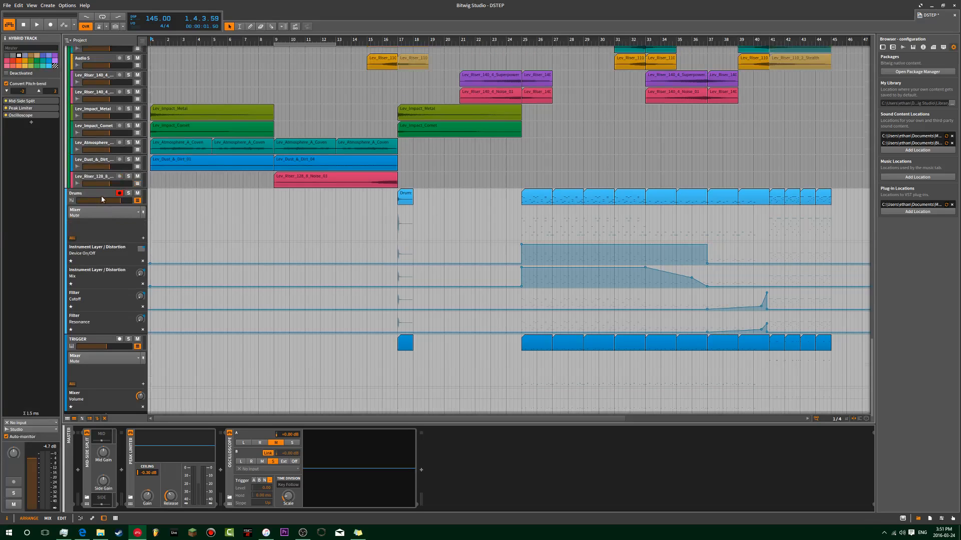
pyautogui.click(104, 198)
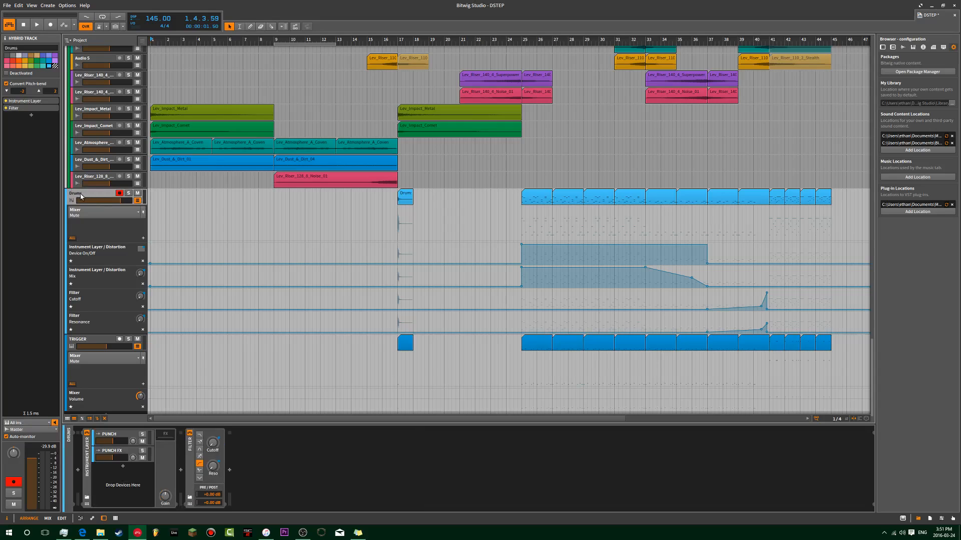
pyautogui.click(88, 456)
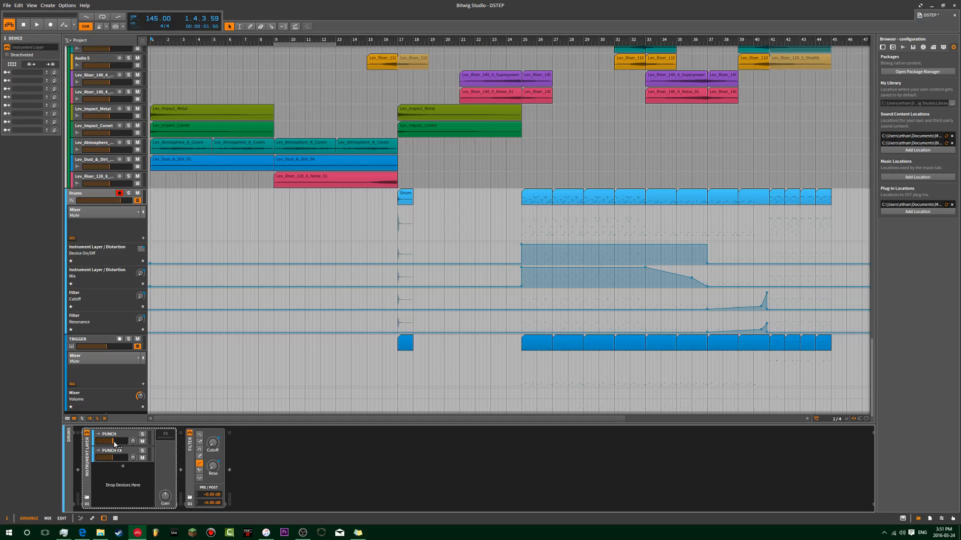
pyautogui.click(79, 194)
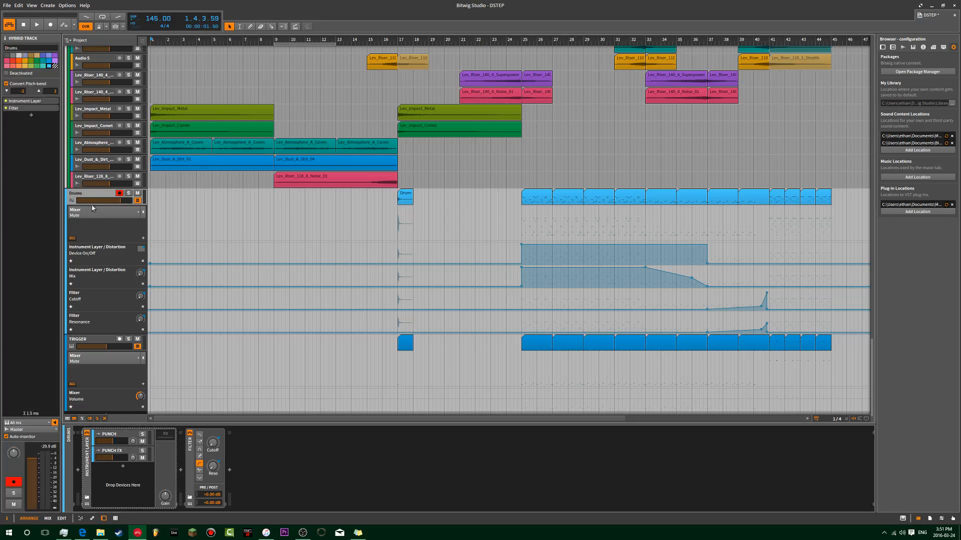
# Compare the FX group's device chain and mixer strip with those of its Lev_Impact_Clap track
pyautogui.scroll(10, 92, 208)
pyautogui.click(86, 224)
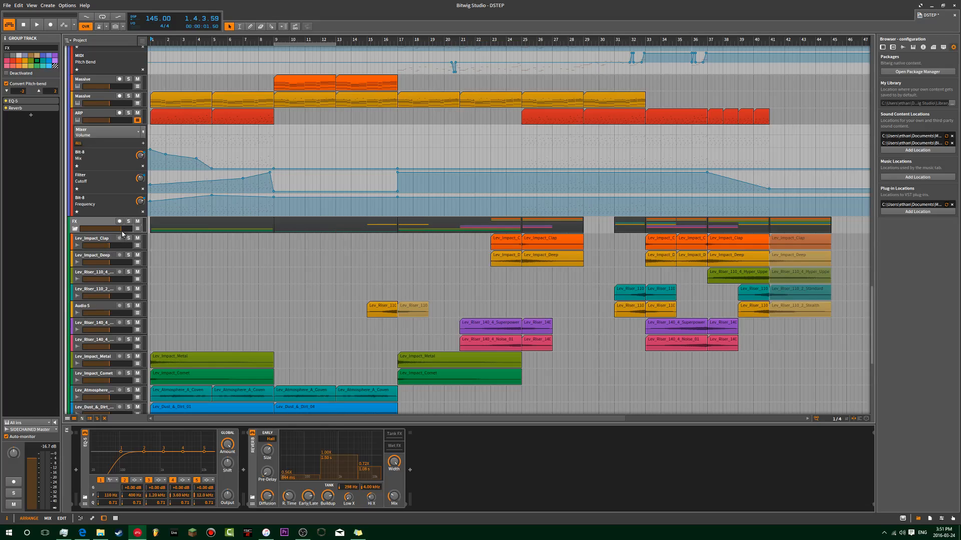
pyautogui.moveTo(120, 230)
pyautogui.mouseDown()
pyautogui.moveTo(96, 230)
pyautogui.moveTo(121, 231)
pyautogui.mouseUp()
pyautogui.click(97, 239)
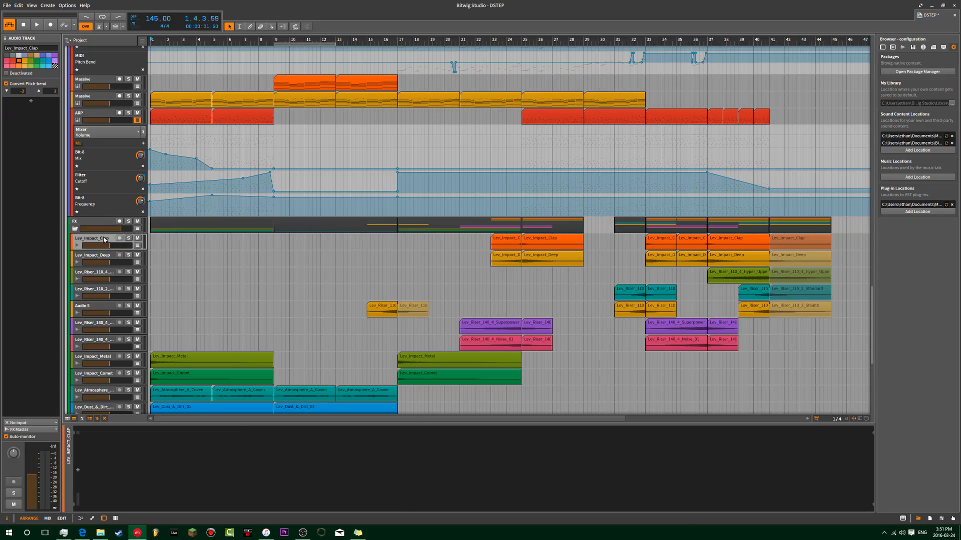
pyautogui.click(107, 223)
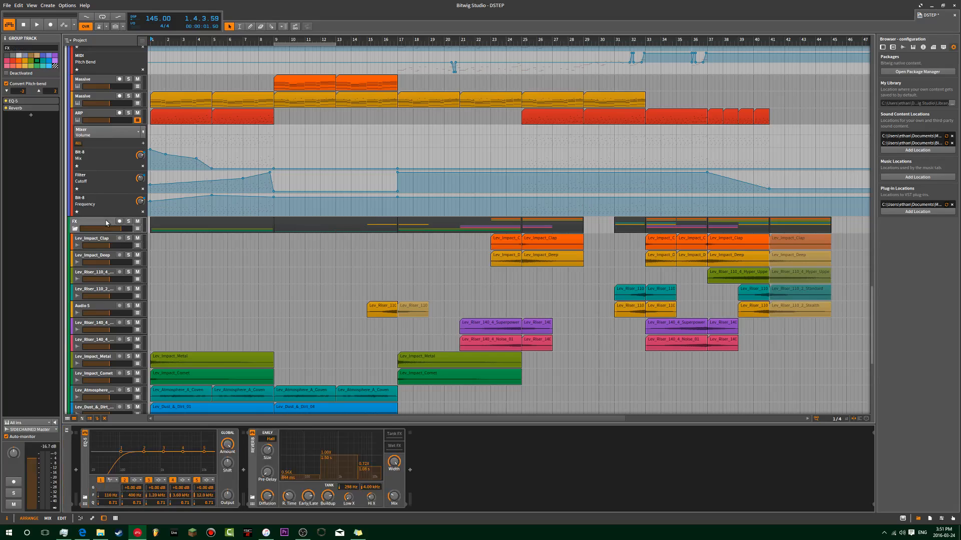
pyautogui.click(102, 241)
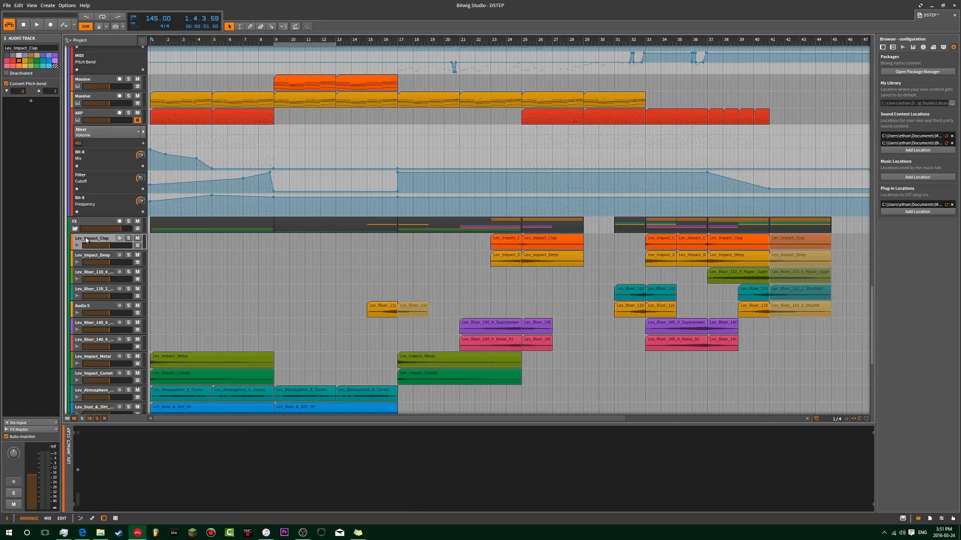
pyautogui.click(99, 222)
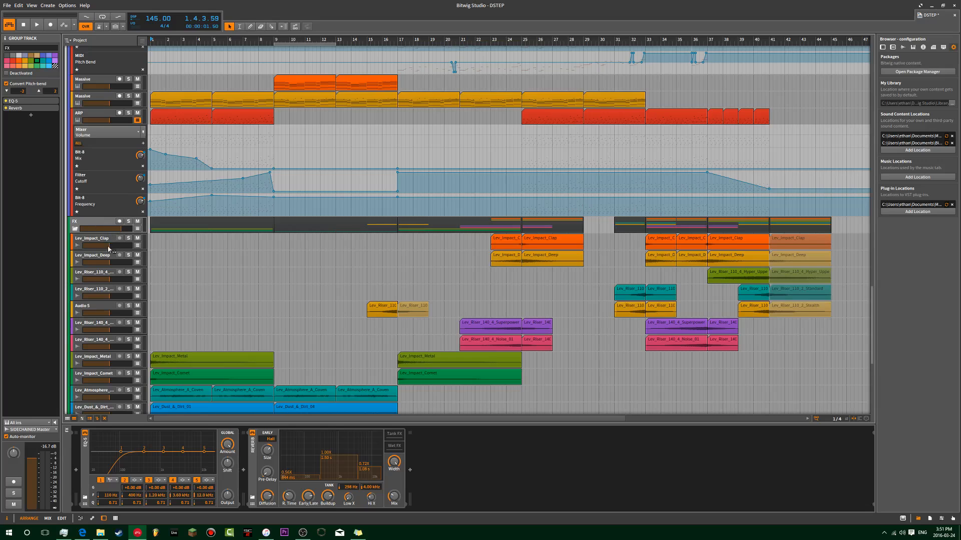
pyautogui.click(103, 239)
pyautogui.click(103, 221)
# Compare the Lev_Atmosphere track inside the FX group with the group track itself
pyautogui.scroll(-4, 100, 307)
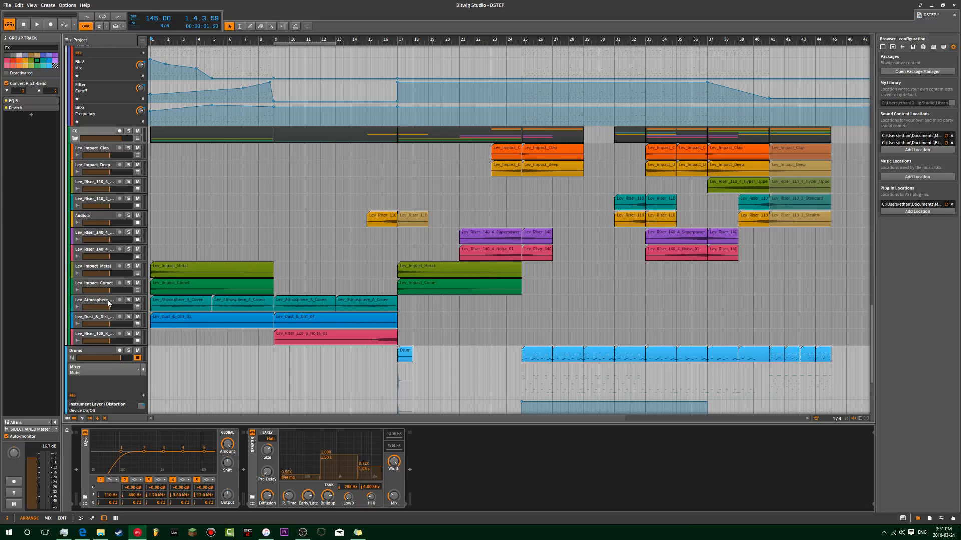
pyautogui.click(103, 306)
pyautogui.click(103, 130)
# Look back through the project's tracks, and play the opening bars with the Master track selected to check its level meter
pyautogui.scroll(5, 179, 198)
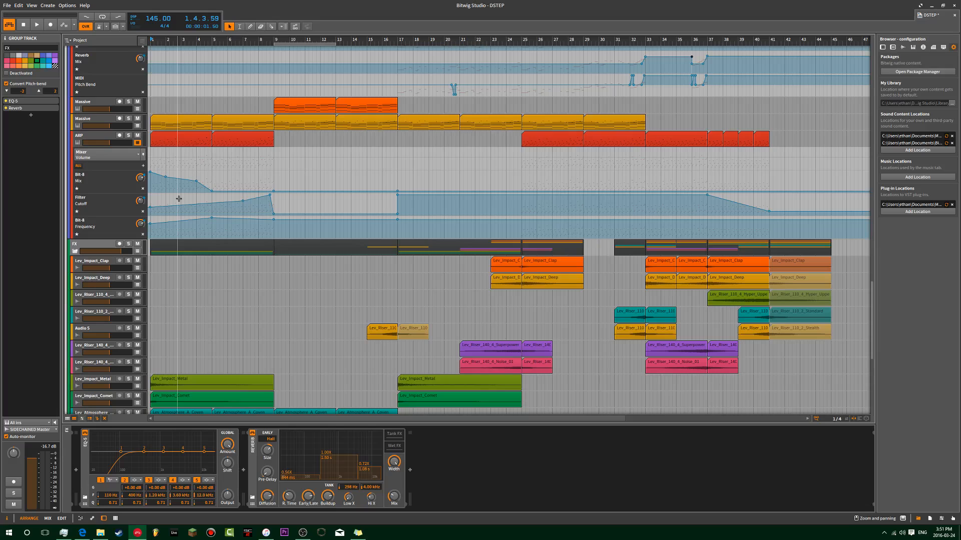
pyautogui.scroll(6, 179, 200)
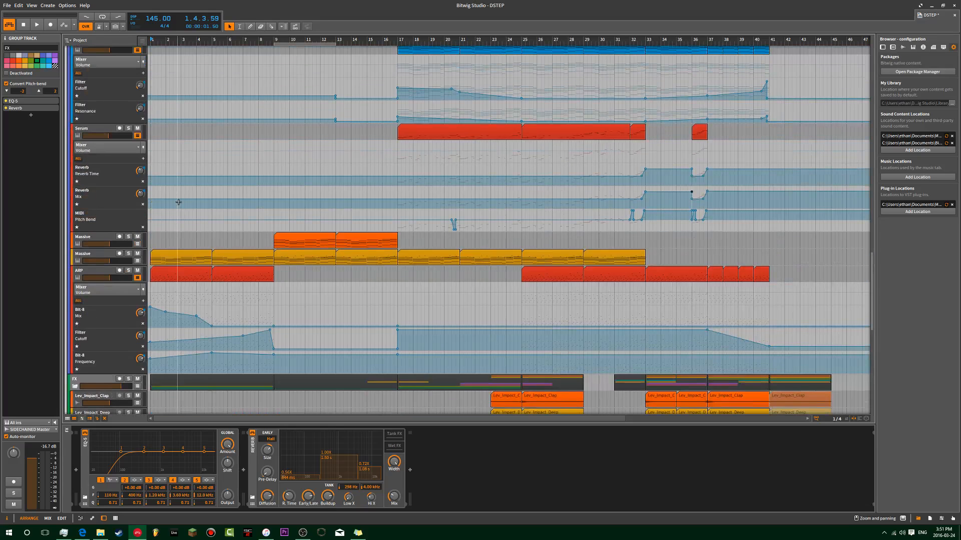
pyautogui.scroll(15, 178, 201)
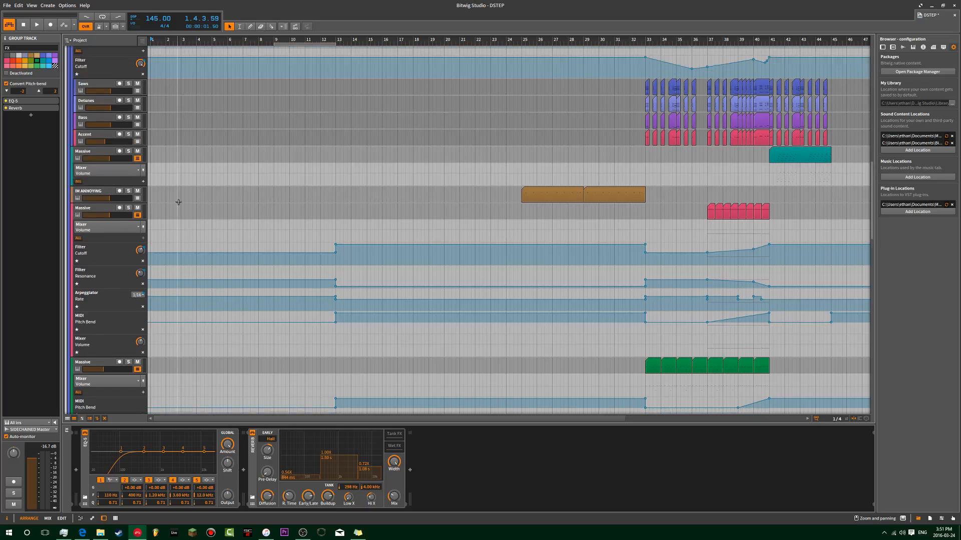
pyautogui.scroll(20, 178, 201)
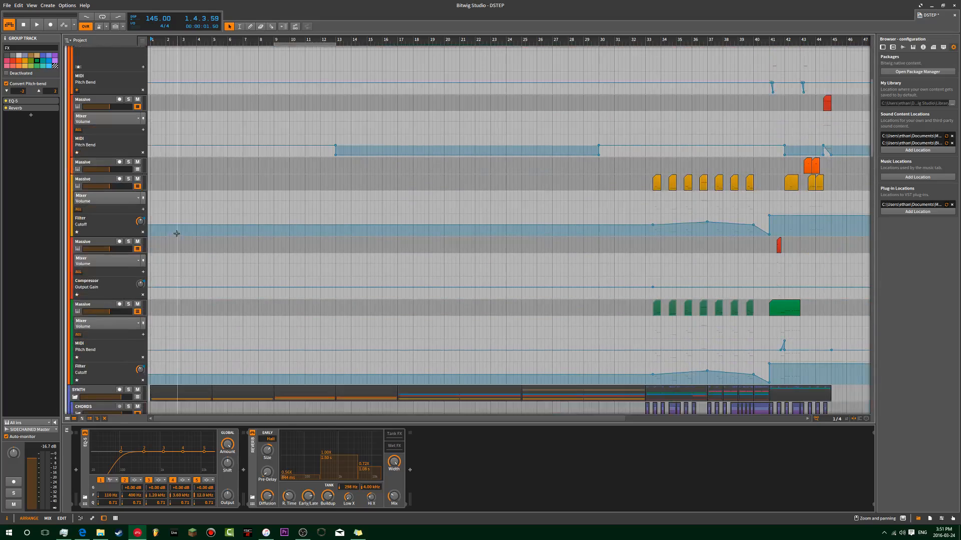
pyautogui.scroll(-20, 177, 233)
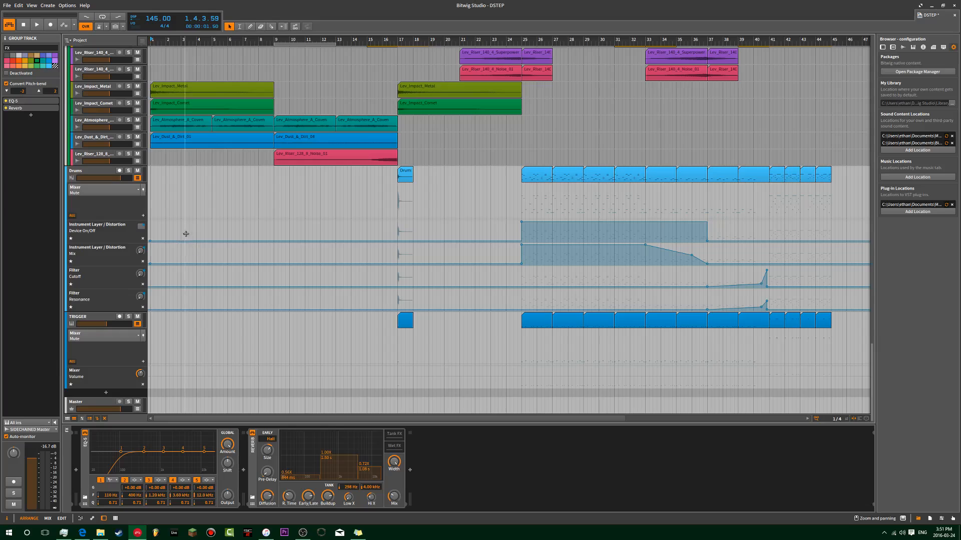
pyautogui.click(106, 406)
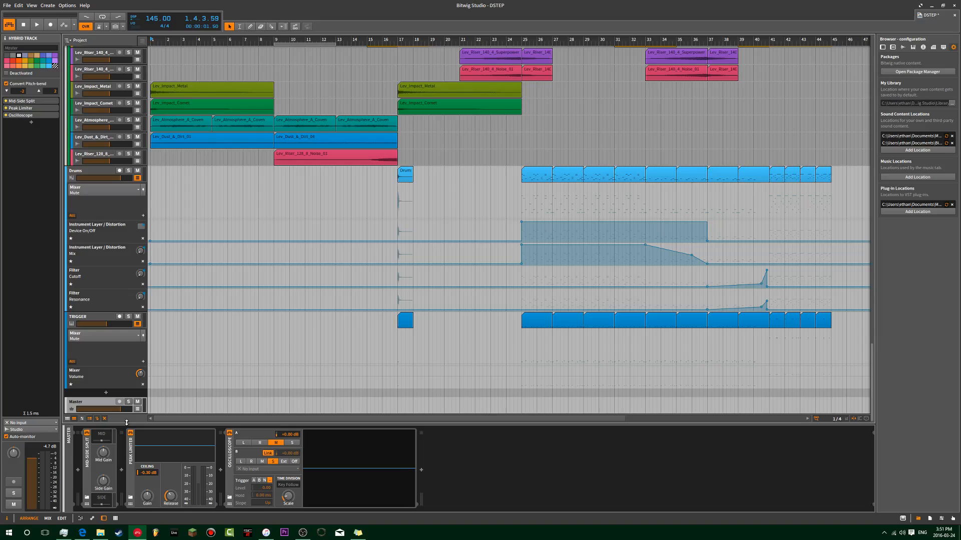
pyautogui.press('space')
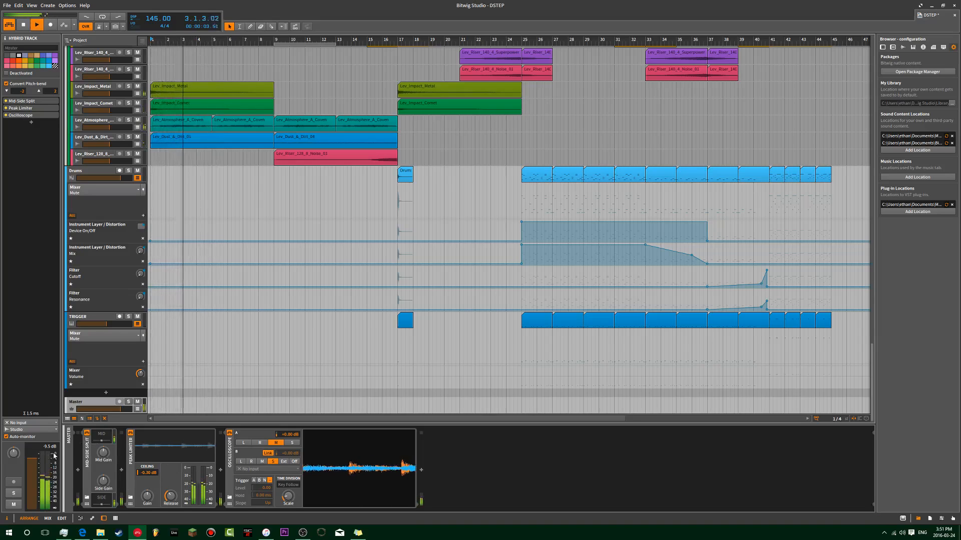
pyautogui.press('space')
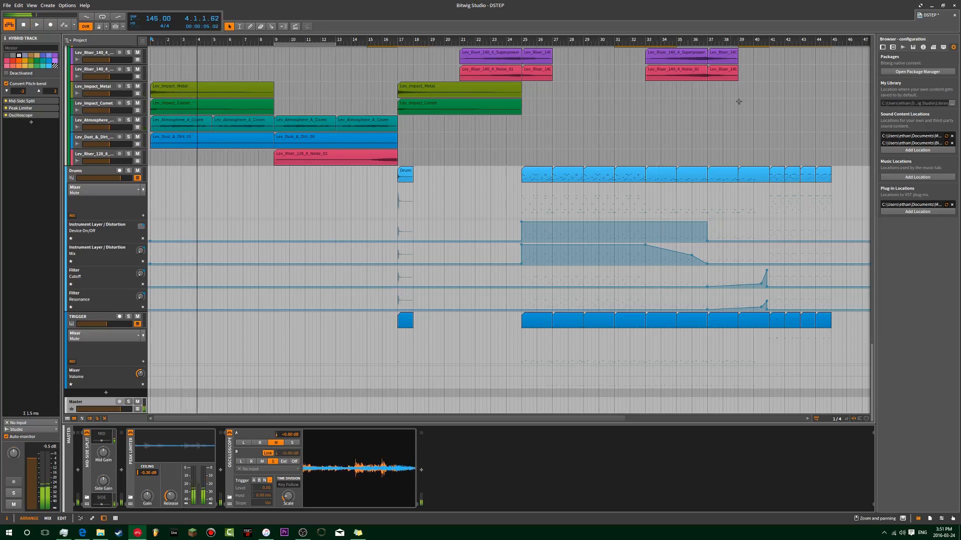
# Play the song from bar 41 and select the Master track to check its output level
pyautogui.click(705, 103)
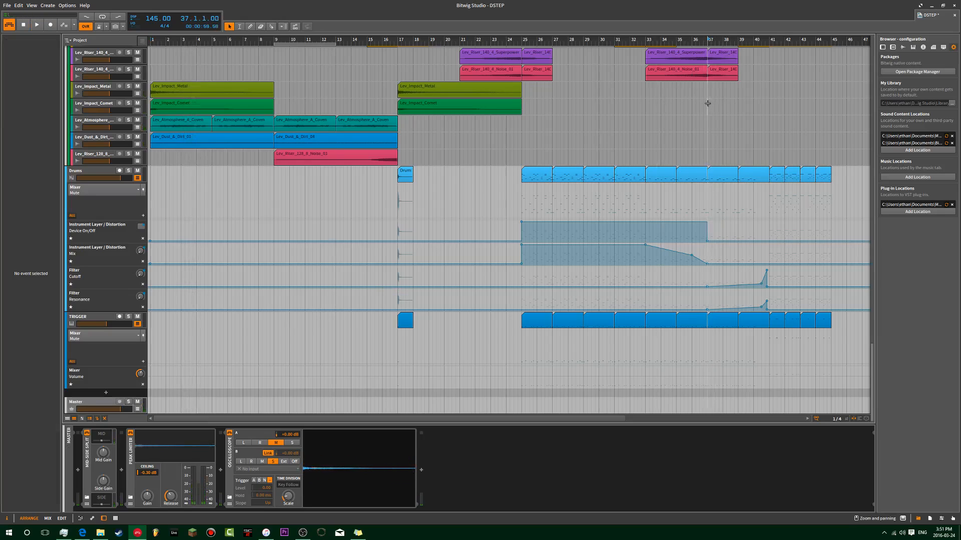
pyautogui.click(769, 114)
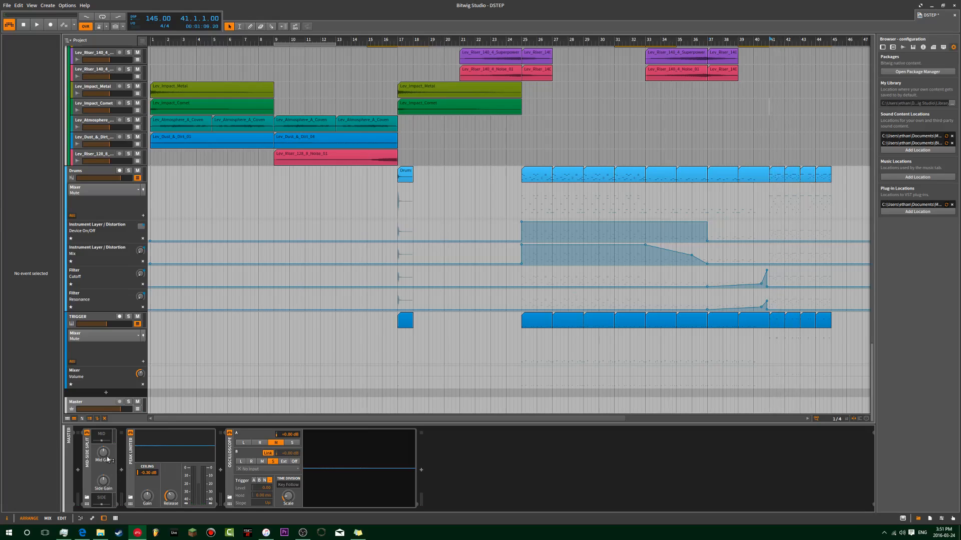
pyautogui.press('space')
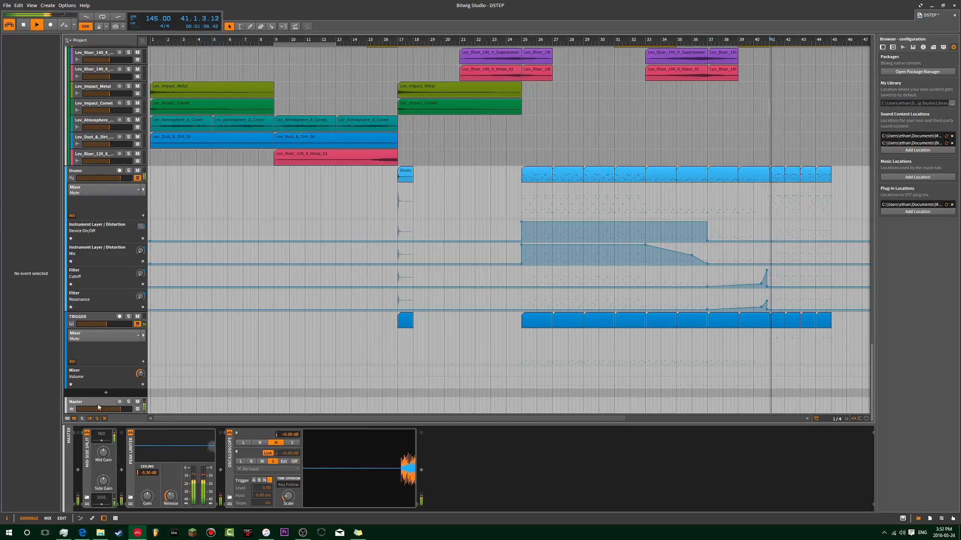
pyautogui.click(89, 403)
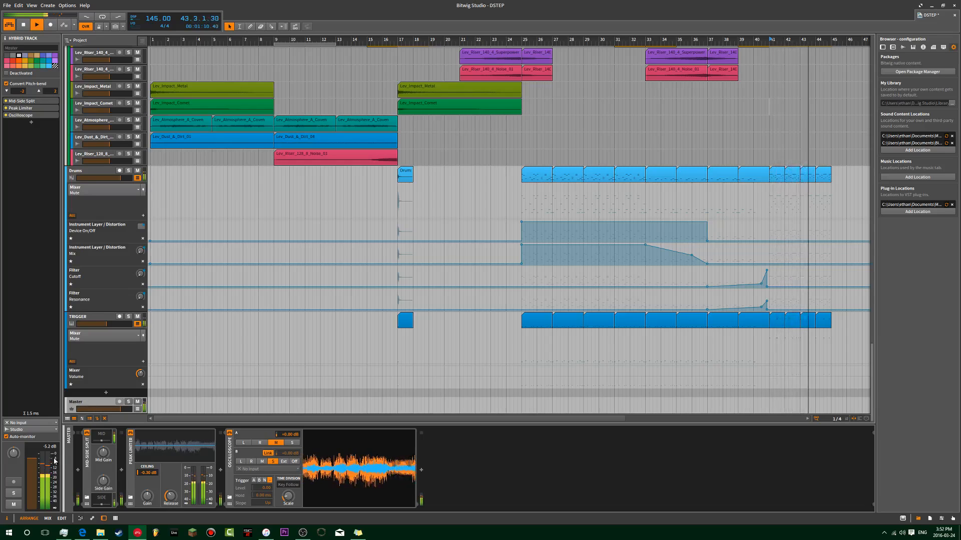
# Stop playback, open the Gain value of the Master's Peak Limiter, and replay from bar 41 to check the output level
pyautogui.press('space')
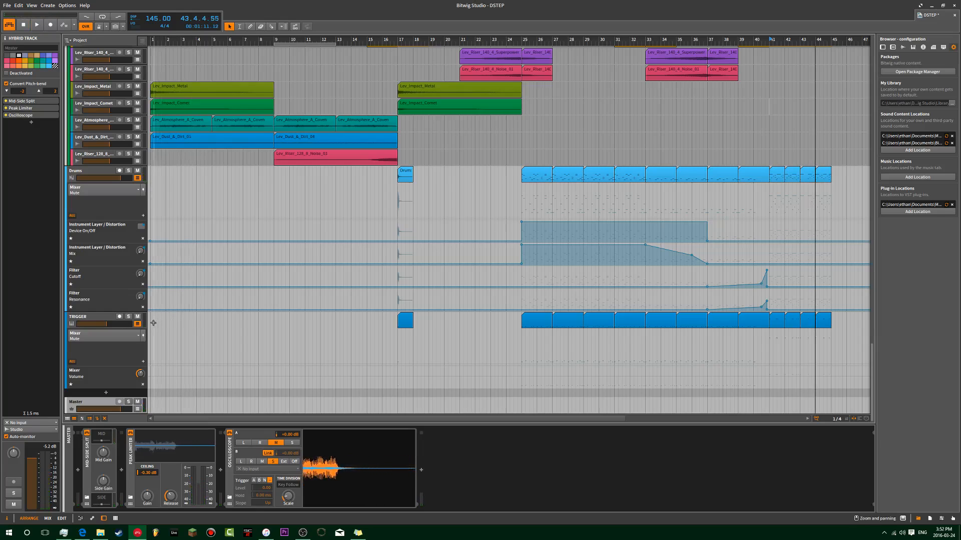
pyautogui.click(146, 495)
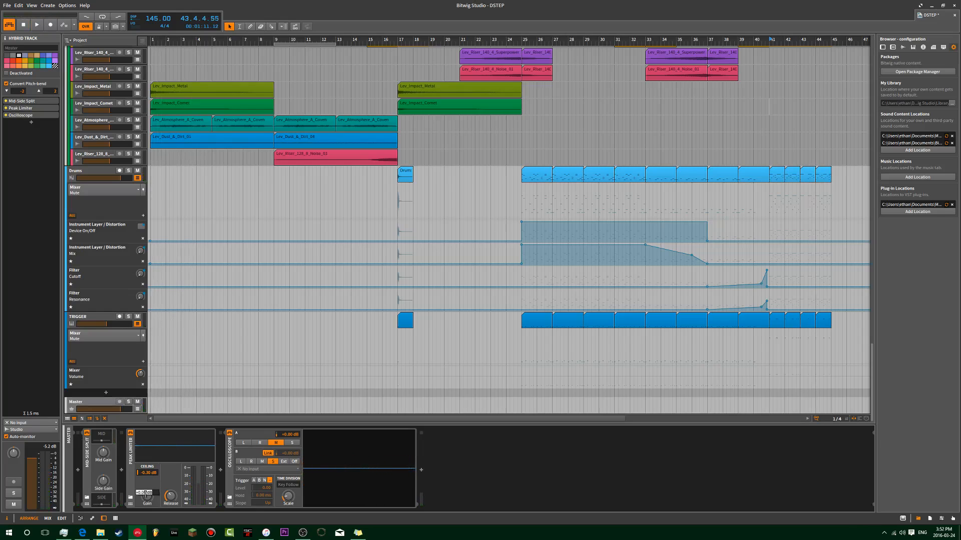
pyautogui.press('space')
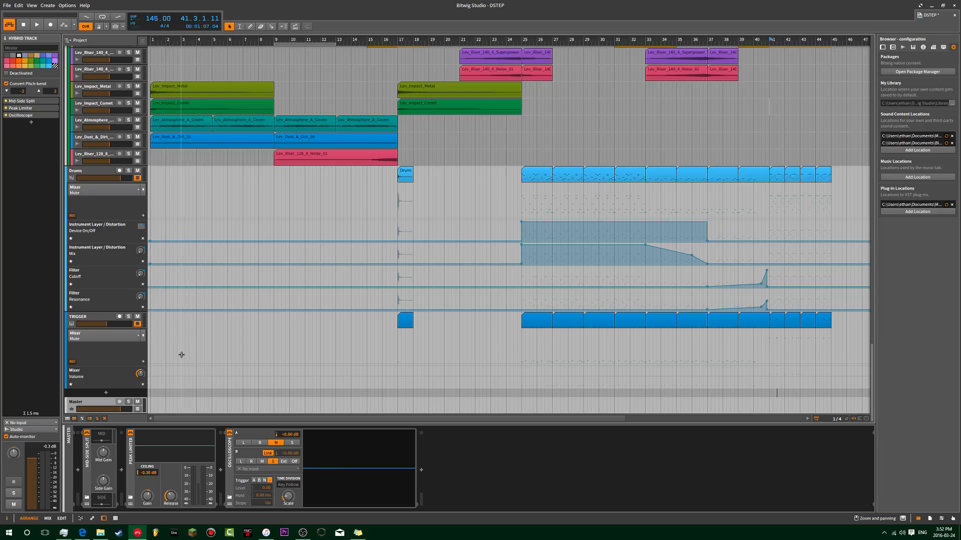
# Look through the synth, bass and FX tracks, moving the play position to bar 25 and then to bar 33
pyautogui.scroll(15, 184, 352)
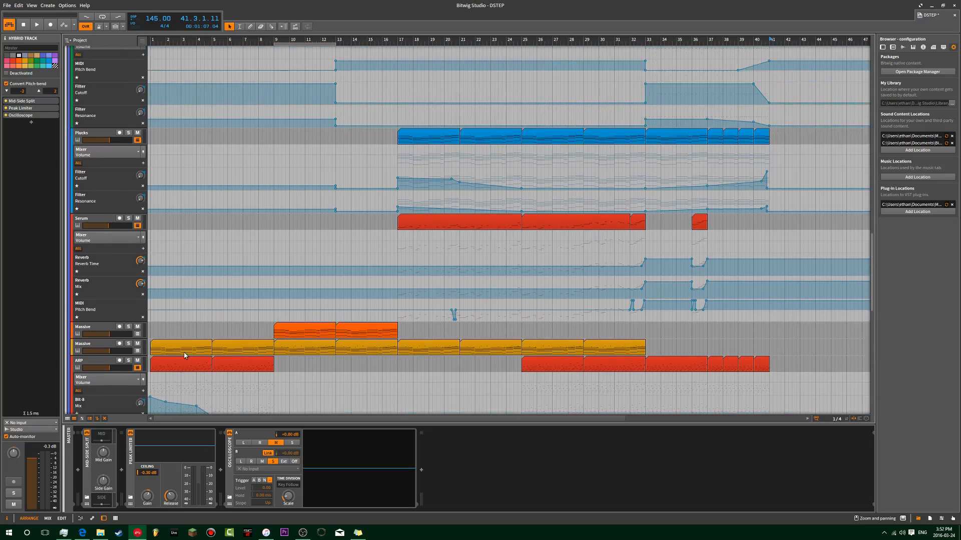
pyautogui.scroll(-10, 184, 352)
pyautogui.scroll(-7, 184, 352)
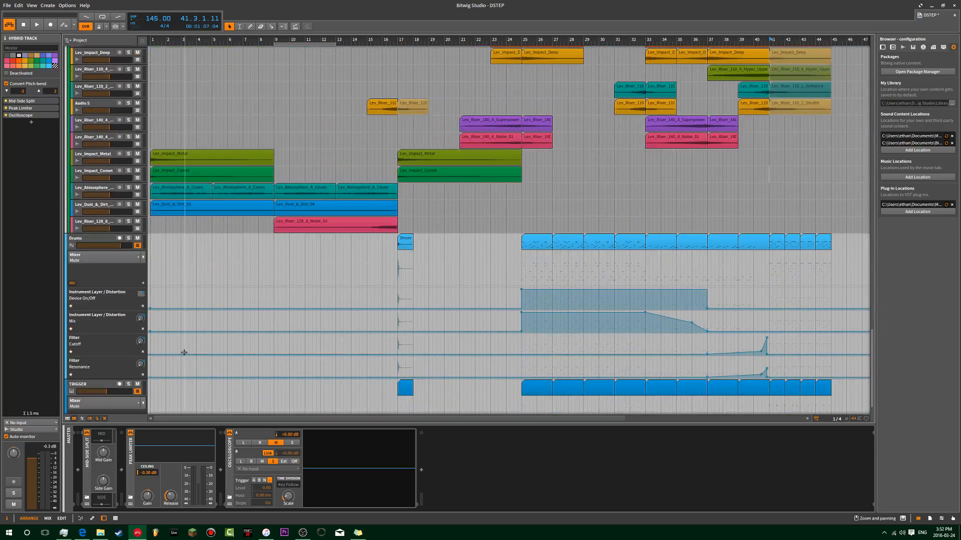
pyautogui.scroll(15, 451, 182)
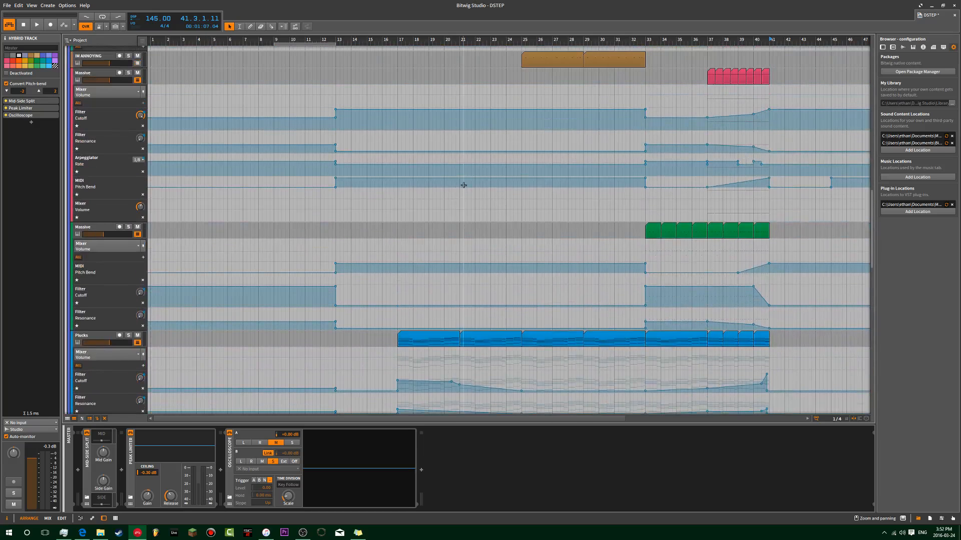
pyautogui.click(524, 39)
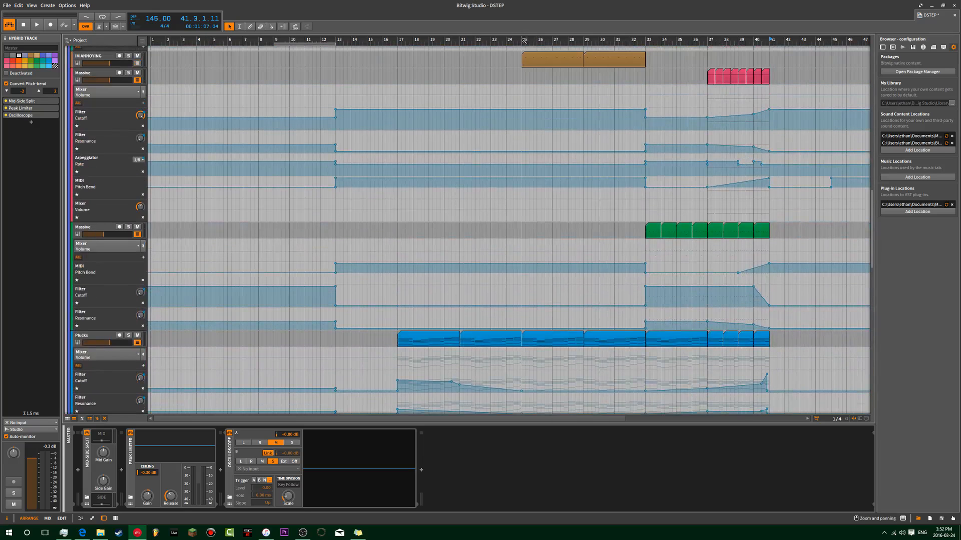
pyautogui.scroll(-6, 640, 68)
pyautogui.click(647, 39)
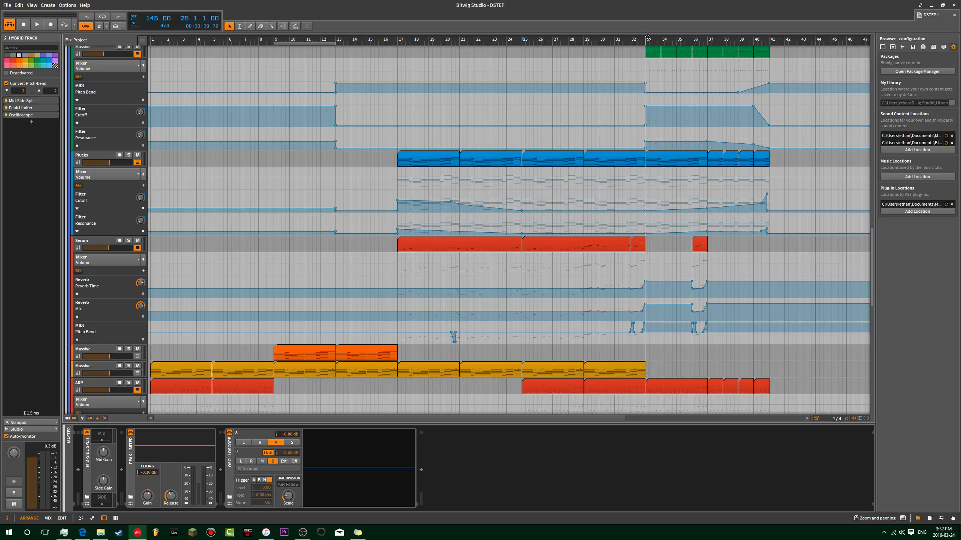
pyautogui.scroll(5, 633, 172)
pyautogui.scroll(12, 633, 172)
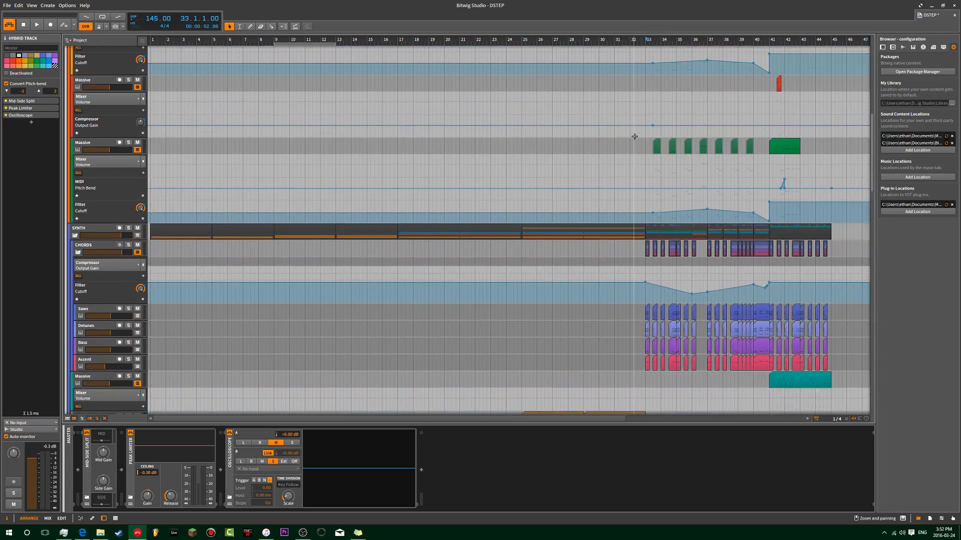
# Solo the Massive bass track with the yellow clips along with SUB 12SEM, and play them from bar 33 to compare levels
pyautogui.moveTo(627, 138); pyautogui.dragTo(439, 197)
pyautogui.scroll(5, 459, 225)
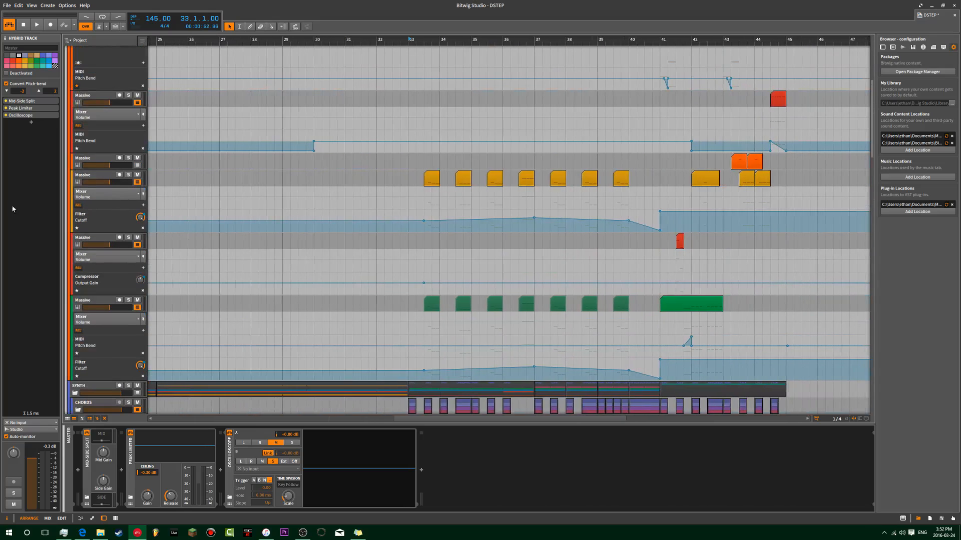
pyautogui.click(128, 175)
pyautogui.press('space')
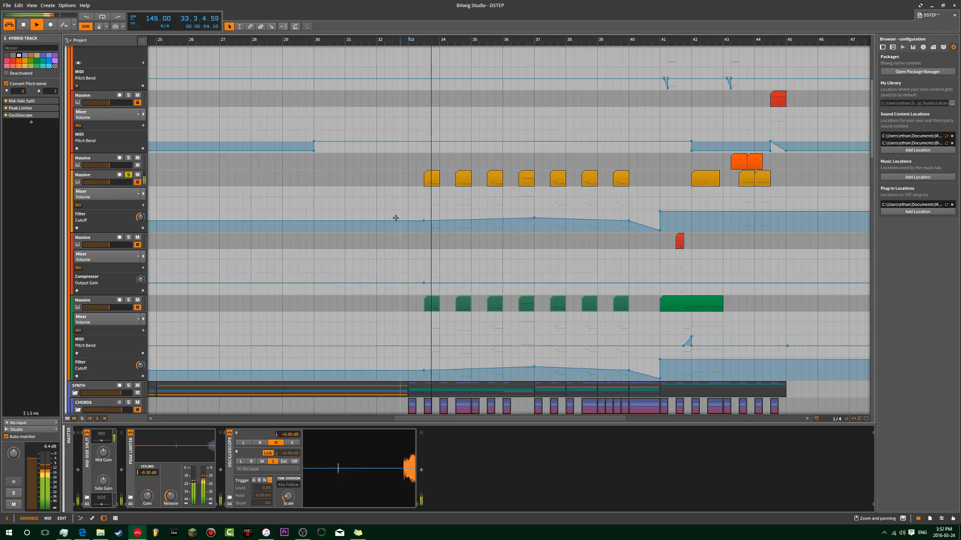
pyautogui.scroll(7, 205, 210)
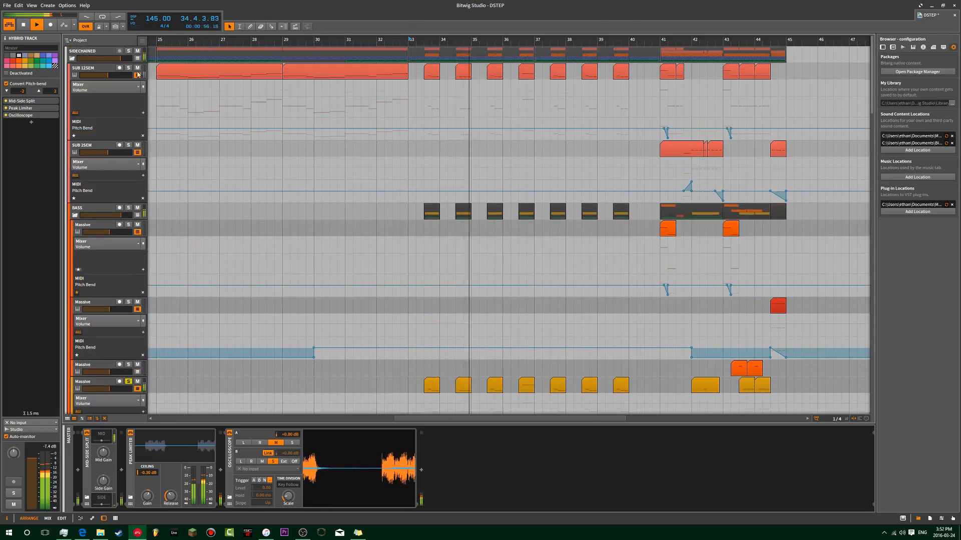
pyautogui.scroll(-3, 414, 249)
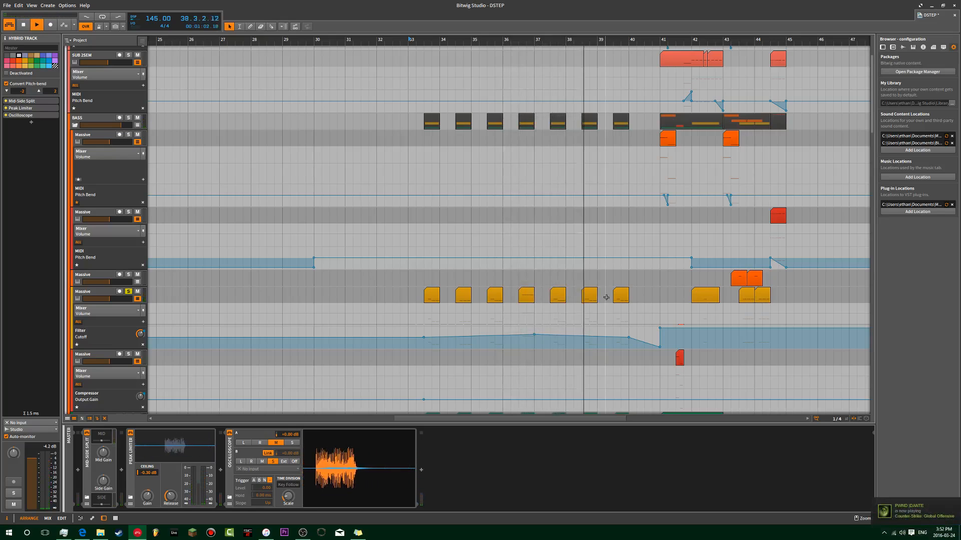
pyautogui.scroll(-5, 595, 296)
pyautogui.scroll(-4, 600, 304)
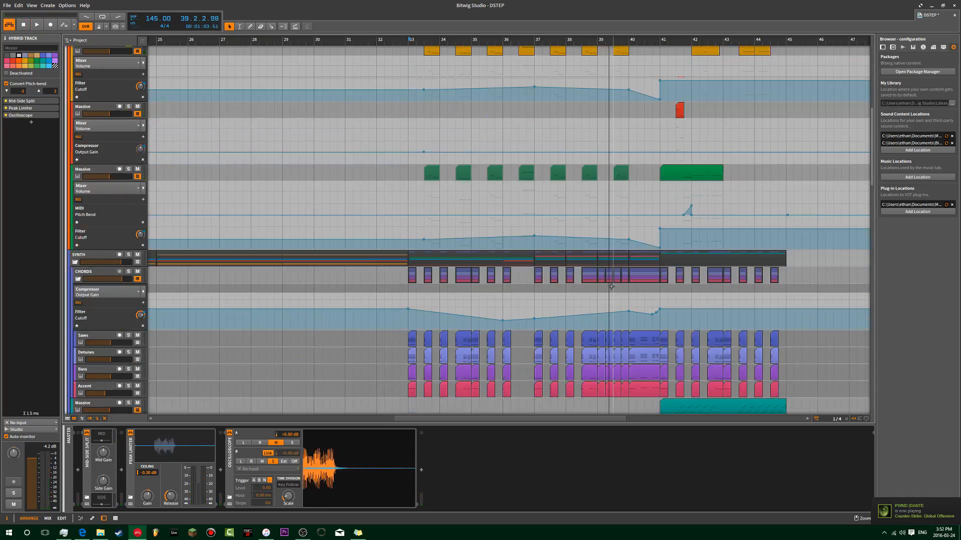
pyautogui.scroll(1, 611, 286)
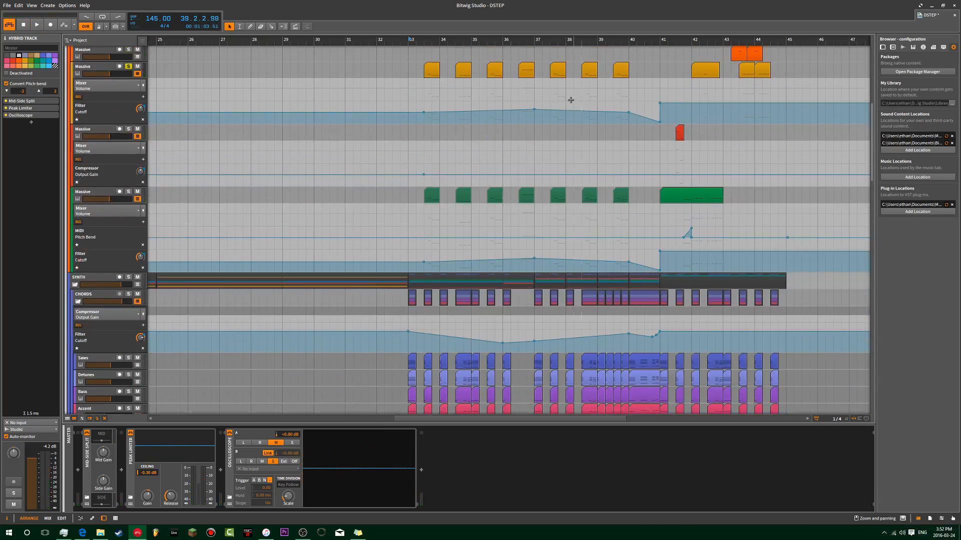
# Play briefly from bar 37, and duplicate the yellow Massive clip at bar 38.3 into the first half of bar 39
pyautogui.click(536, 40)
pyautogui.press('space')
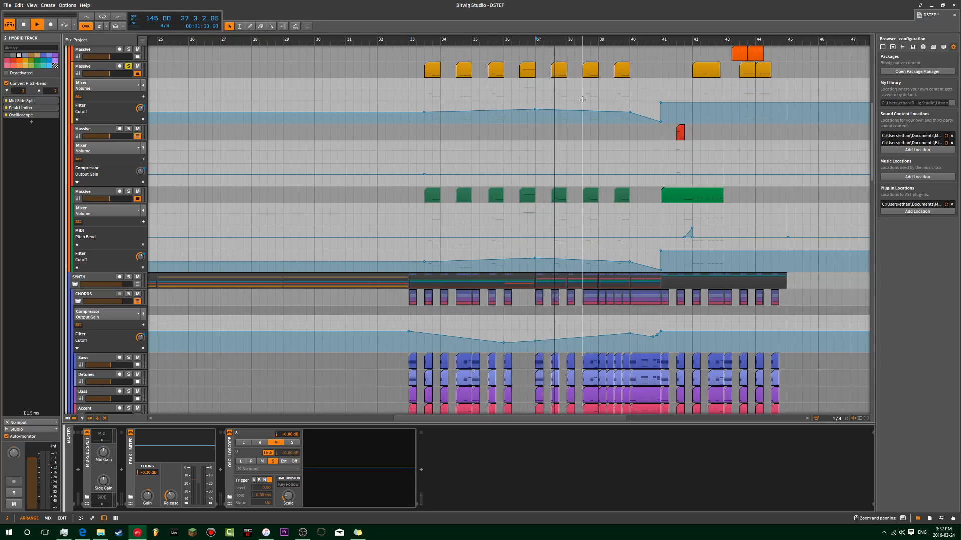
pyautogui.press('space')
pyautogui.click(595, 71)
pyautogui.hotkey('ctrl', 'd')
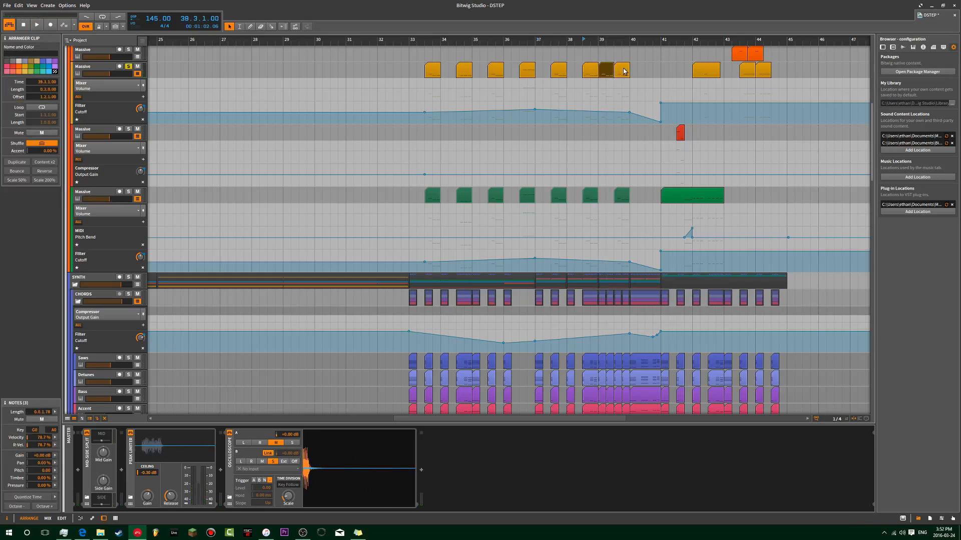
# Duplicate the two yellow Massive clips in bar 39 into bar 40 and listen to the result with SUB 12SEM
pyautogui.keyDown('shift'); pyautogui.click(624, 71); pyautogui.keyUp('shift')
pyautogui.hotkey('ctrl', 'd')
pyautogui.press('space')
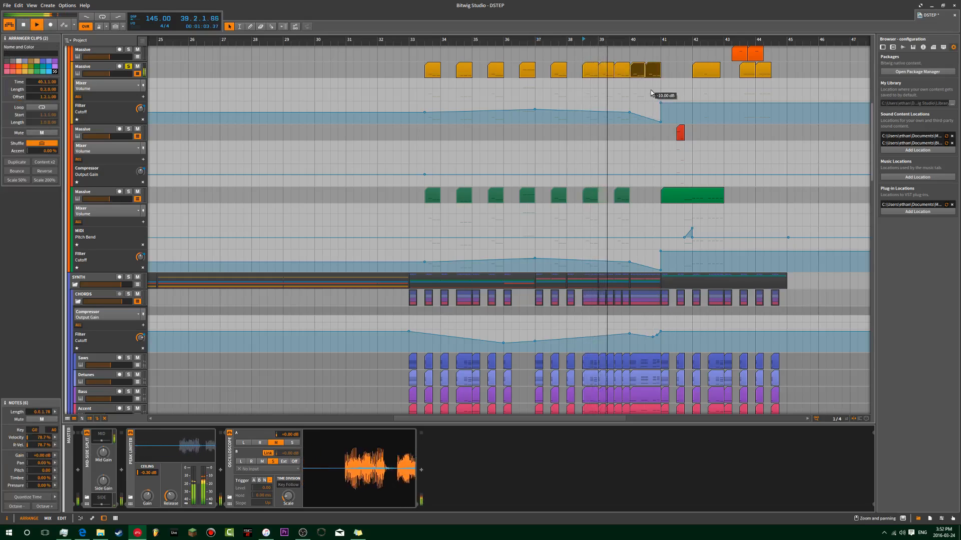
pyautogui.scroll(3, 615, 95)
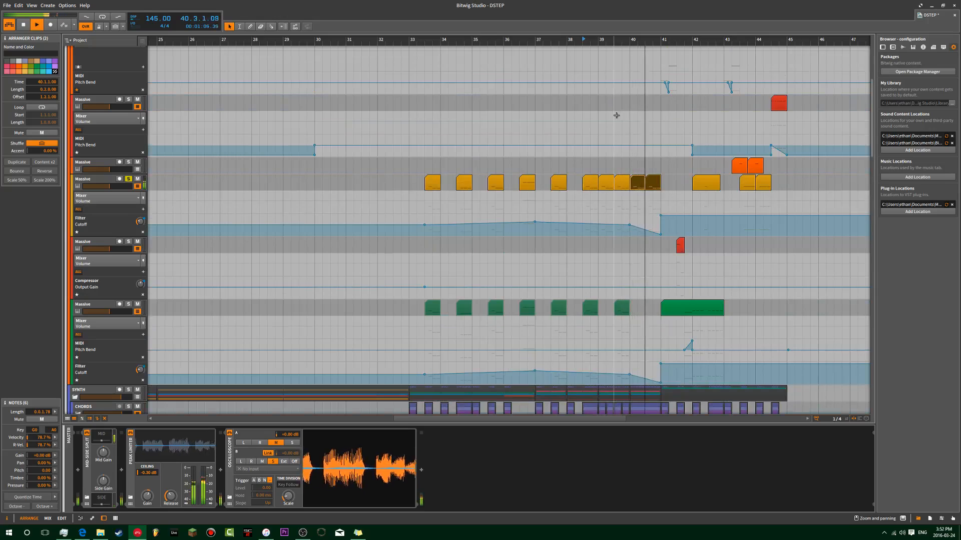
pyautogui.scroll(5, 616, 115)
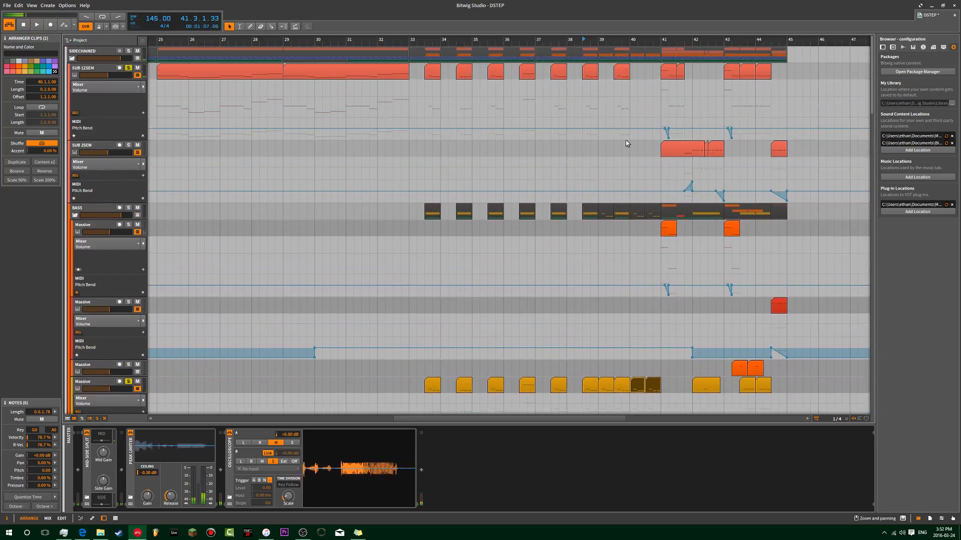
pyautogui.press('space')
# Undo the copies placed in bar 40 of the yellow Massive track
pyautogui.scroll(-3, 625, 146)
pyautogui.moveTo(663, 315); pyautogui.dragTo(652, 320)
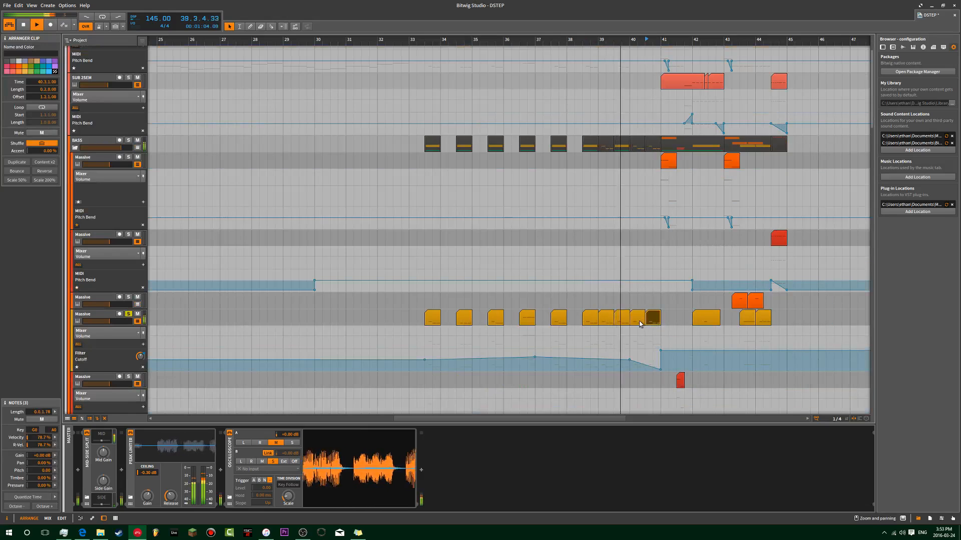
pyautogui.hotkey('ctrl', 'z')
pyautogui.scroll(2, 636, 268)
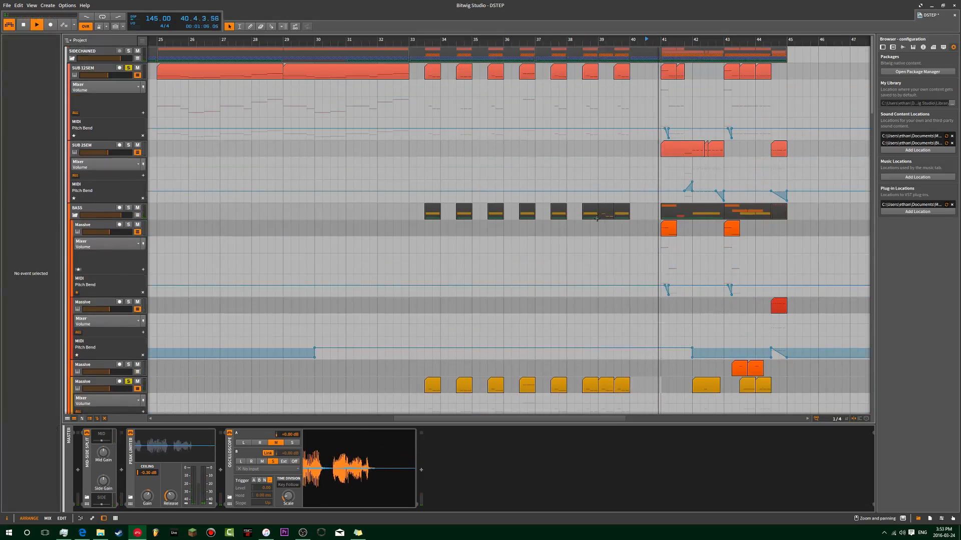
pyautogui.scroll(-3, 597, 216)
pyautogui.scroll(-3, 624, 180)
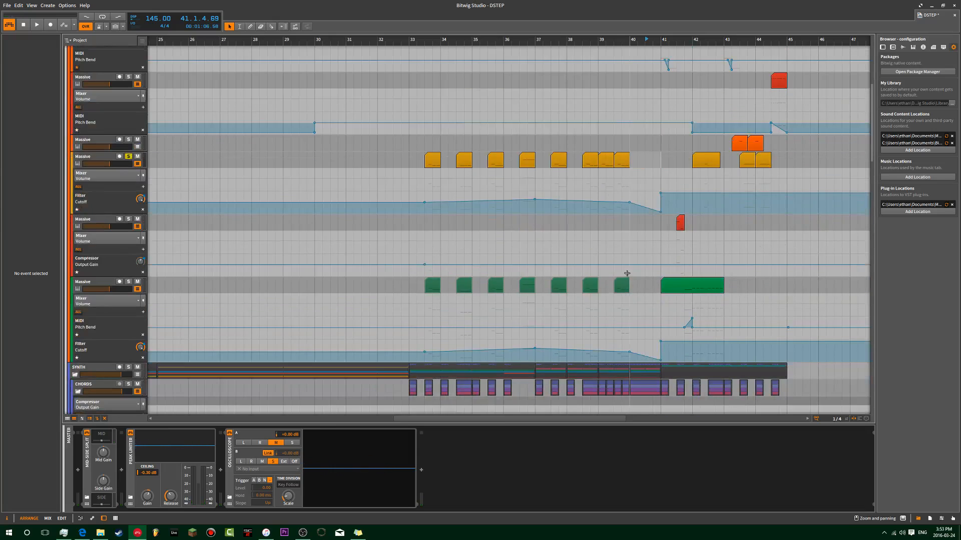
# Duplicate the SUB 12SEM clip at bar 38.3 to bar 39 to match the Massive clip there, and play the passage
pyautogui.click(608, 160)
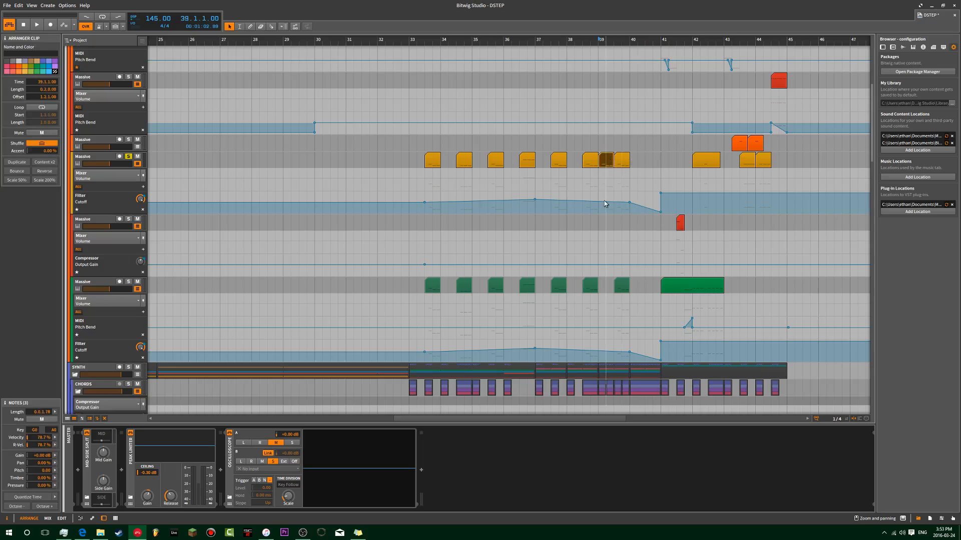
pyautogui.scroll(6, 611, 160)
pyautogui.click(591, 70)
pyautogui.hotkey('ctrl', 'd')
pyautogui.press('space')
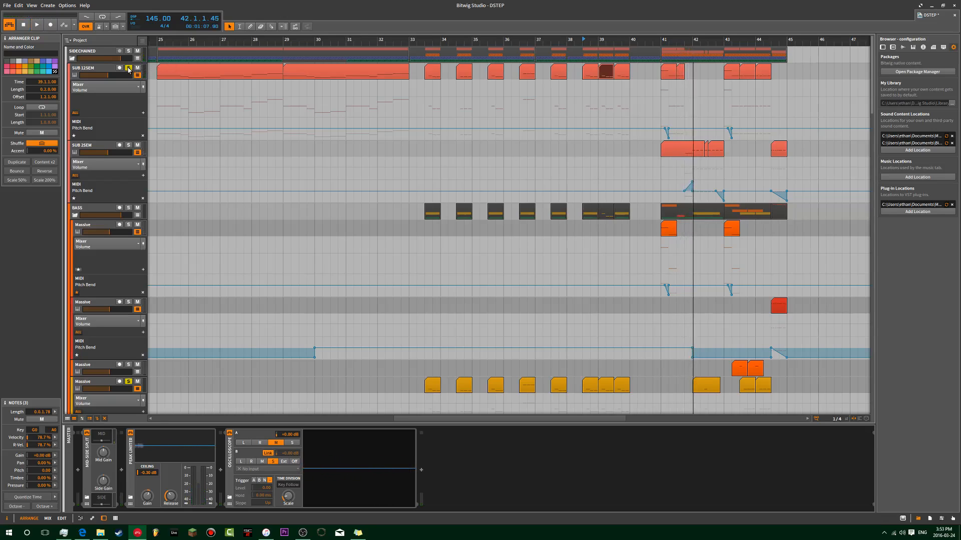
# Select the first yellow Massive clip, set the play position to bar 33, and look through the bass and synth tracks
pyautogui.scroll(-10, 337, 248)
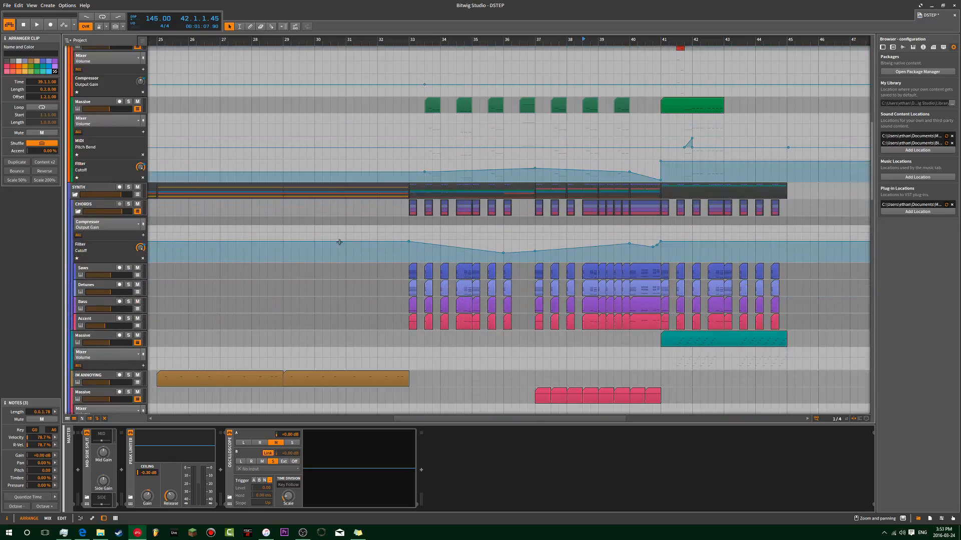
pyautogui.scroll(4, 339, 242)
pyautogui.click(433, 138)
pyautogui.click(411, 39)
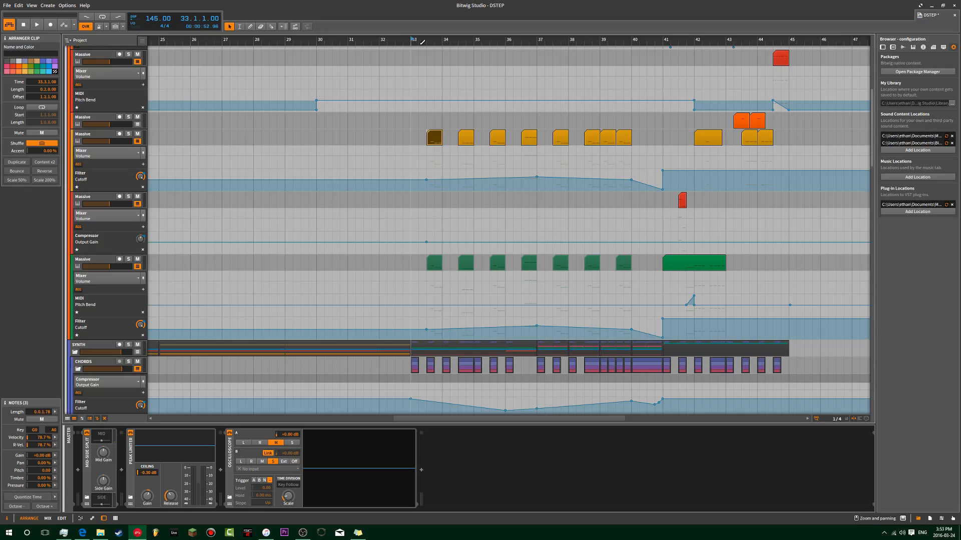
pyautogui.scroll(-4, 467, 288)
pyautogui.scroll(-10, 467, 283)
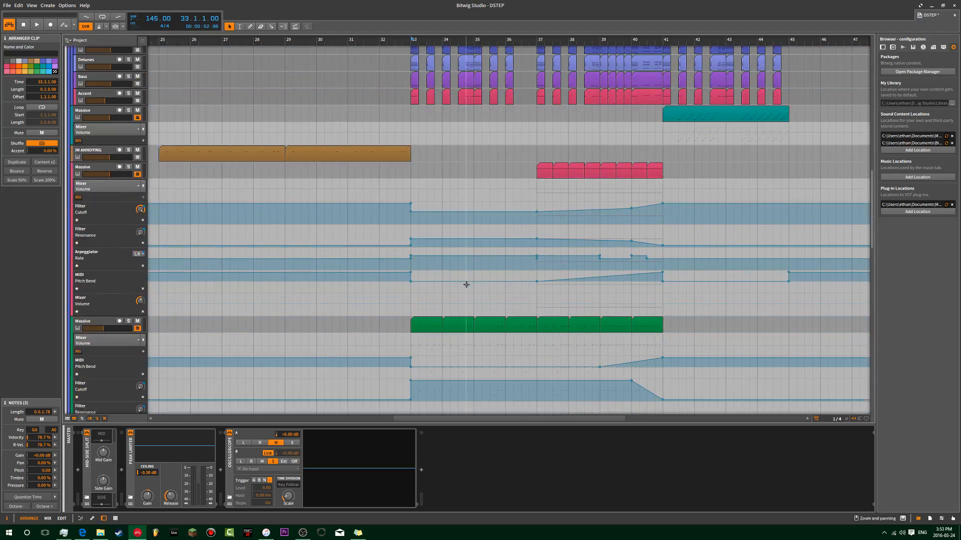
pyautogui.scroll(13, 467, 282)
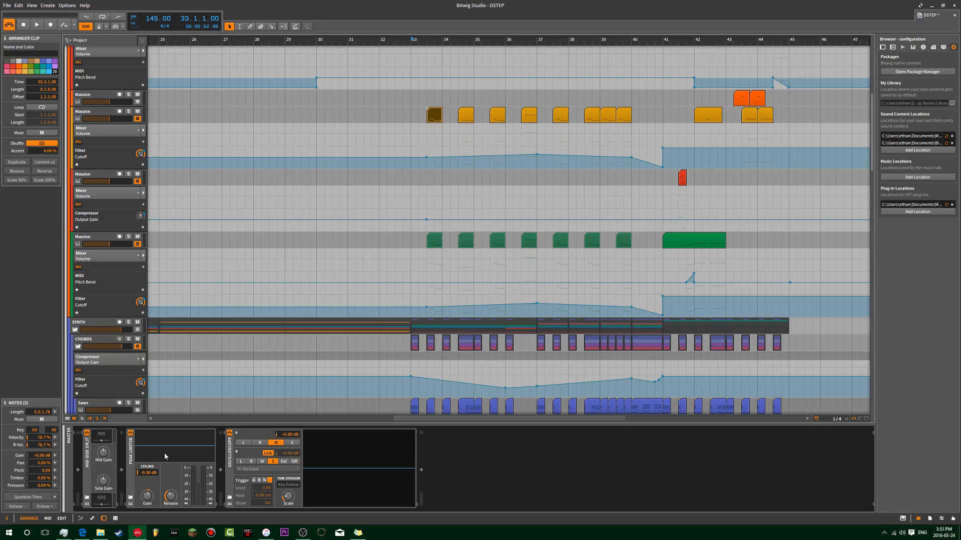
# Select the Peak Limiter on the Master and look back over the sub, bass and synth group tracks
pyautogui.click(136, 450)
pyautogui.scroll(-2, 350, 294)
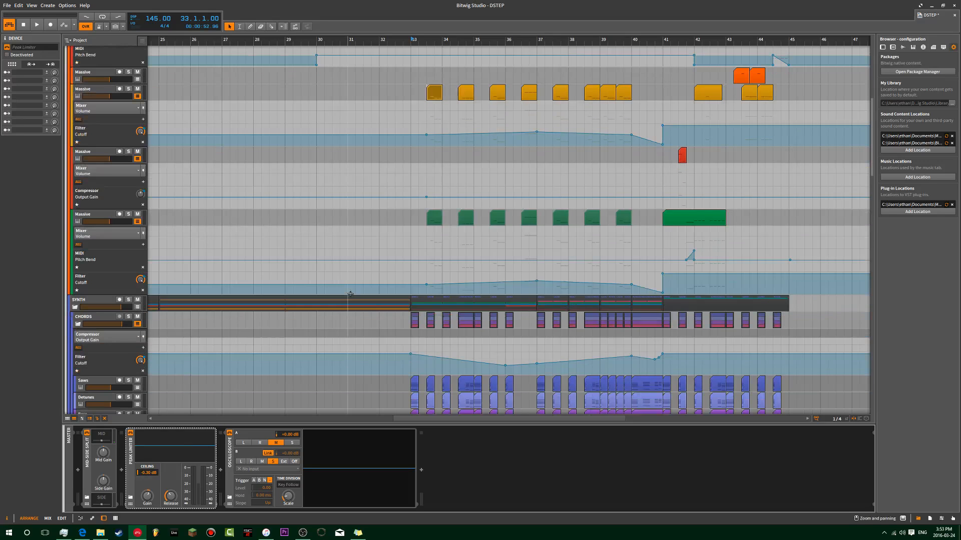
pyautogui.scroll(9, 350, 294)
pyautogui.scroll(3, 350, 294)
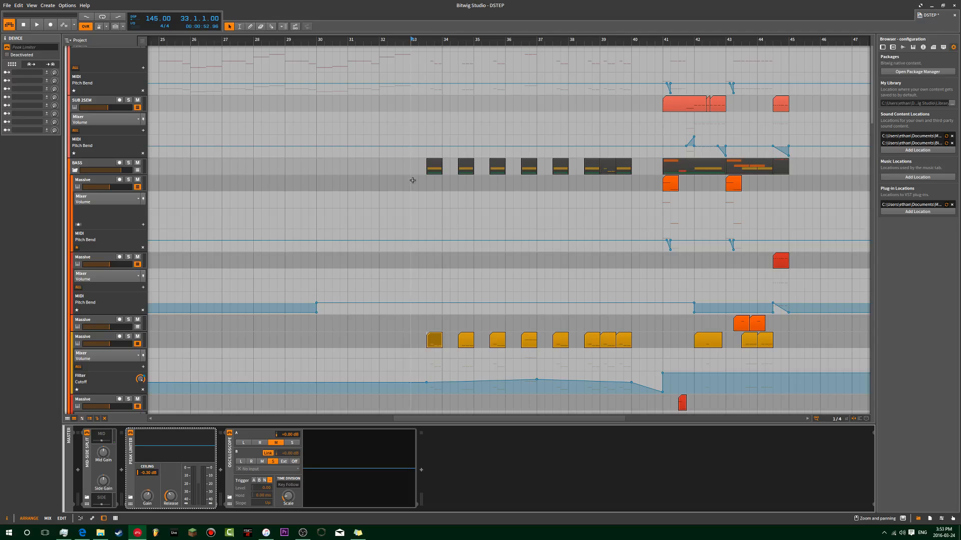
pyautogui.scroll(2, 413, 180)
pyautogui.scroll(-20, 412, 180)
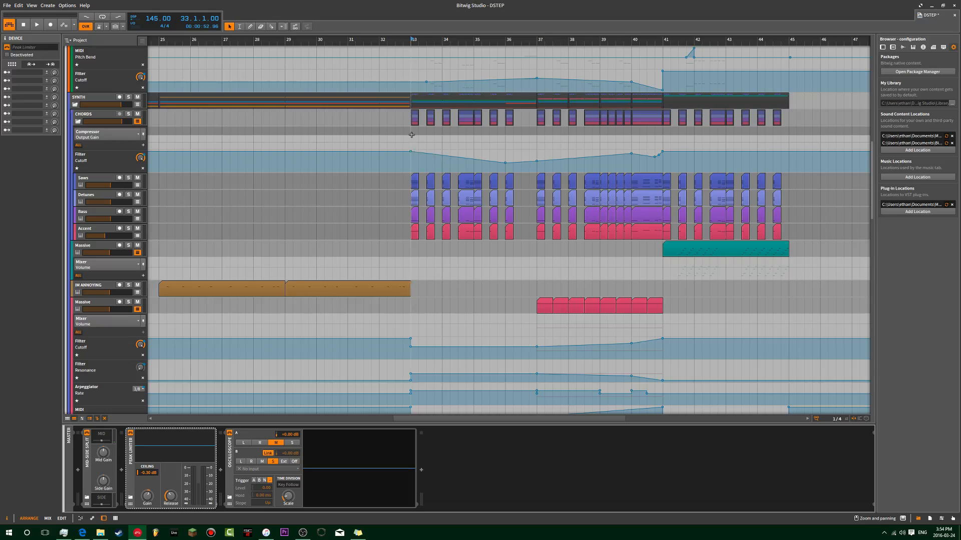
# Clear the selection and look over the full length of the arrangement across the bass and synth tracks
pyautogui.moveTo(415, 40); pyautogui.dragTo(416, 41)
pyautogui.moveTo(288, 41); pyautogui.dragTo(501, 298)
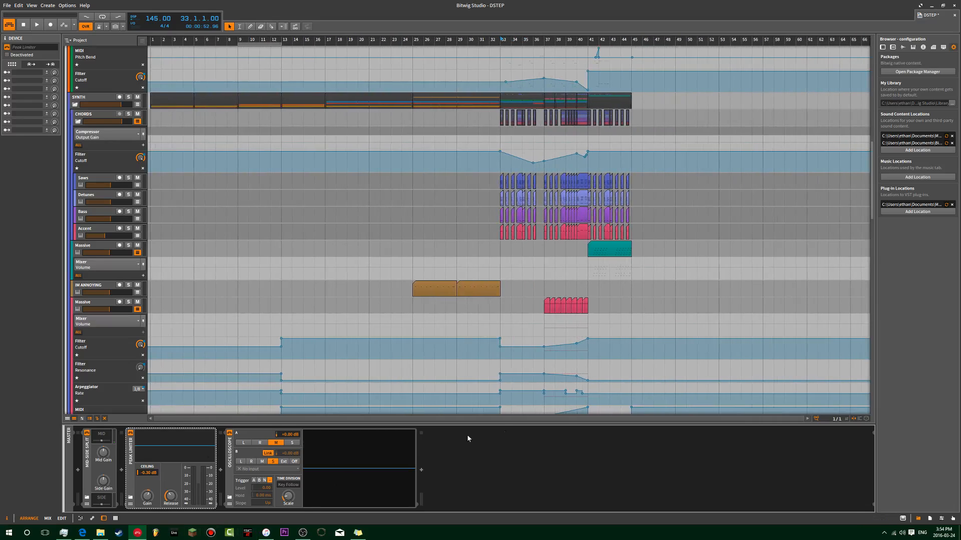
pyautogui.click(496, 242)
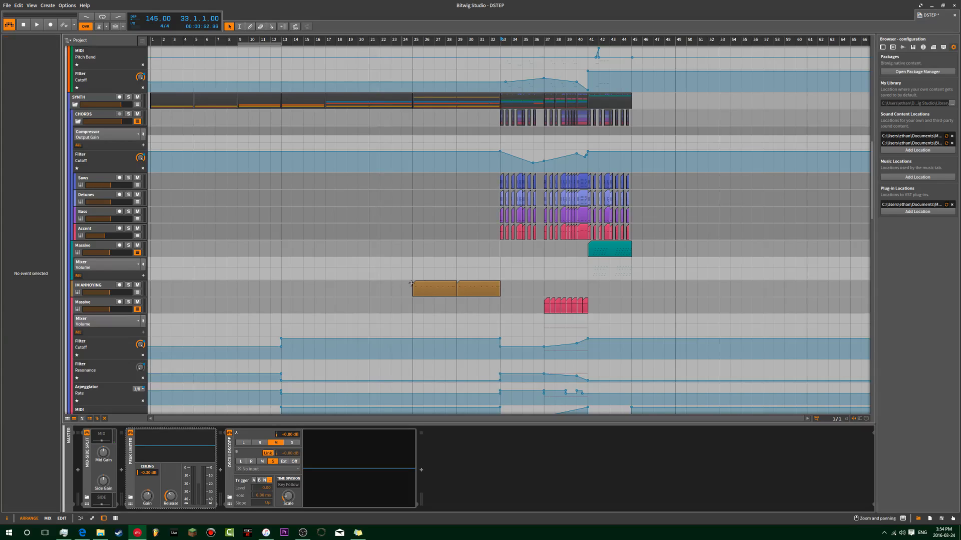
pyautogui.scroll(-8, 420, 276)
pyautogui.scroll(15, 438, 270)
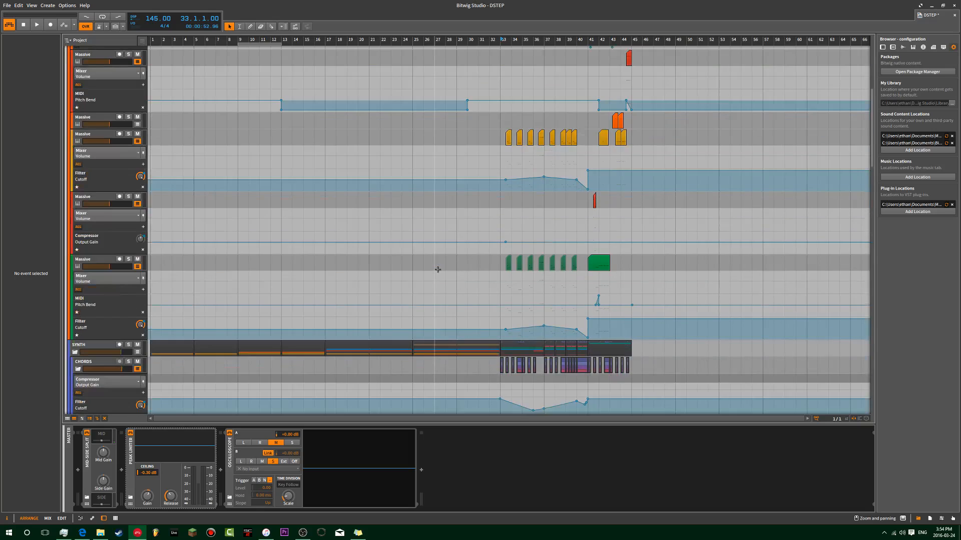
# Play the arrangement from bar 31 into the drop, following the sub and bass clips through bars 41 to 44
pyautogui.scroll(5, 437, 270)
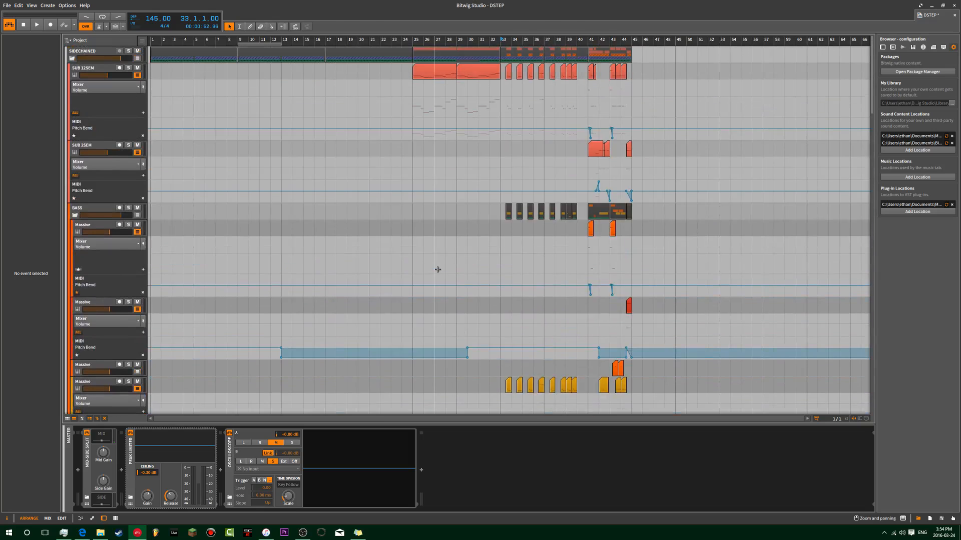
pyautogui.scroll(-10, 438, 270)
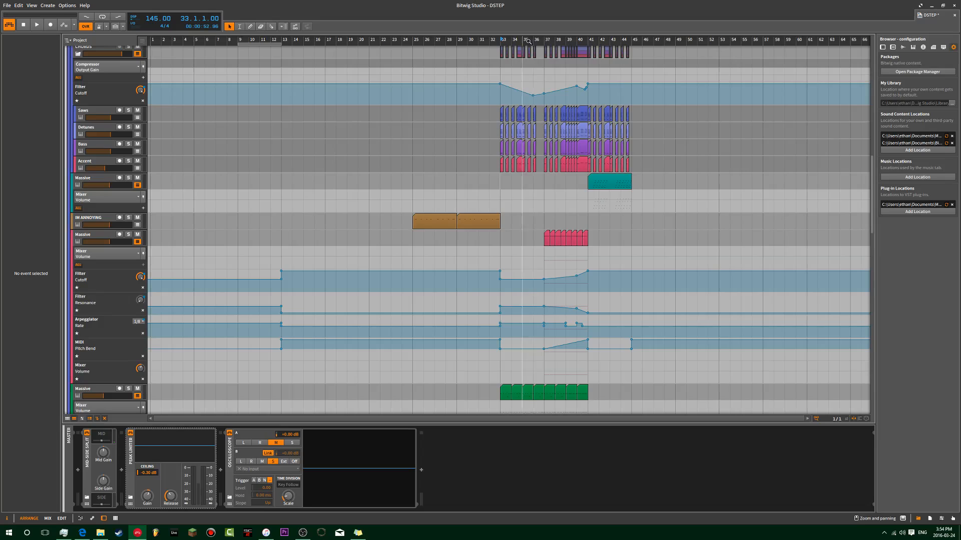
pyautogui.scroll(-3, 437, 193)
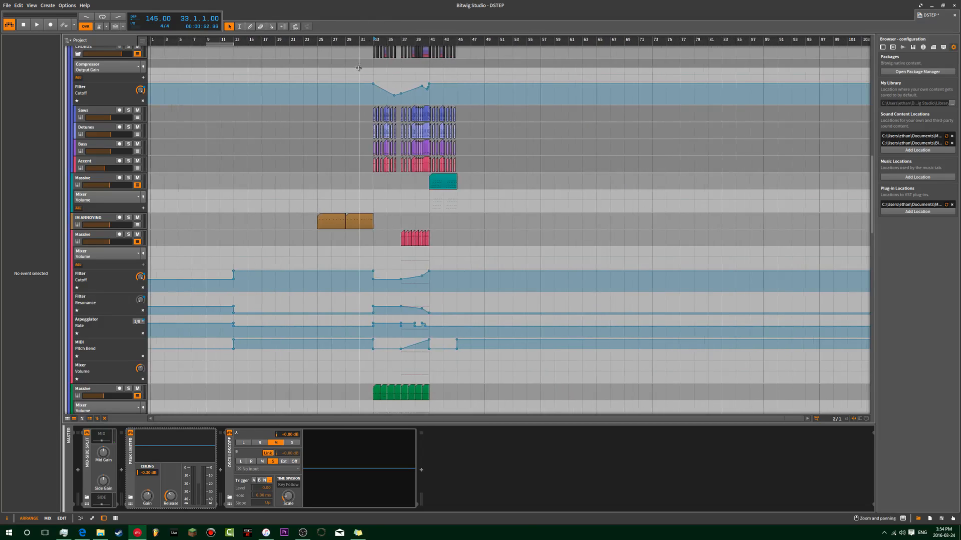
pyautogui.scroll(10, 343, 154)
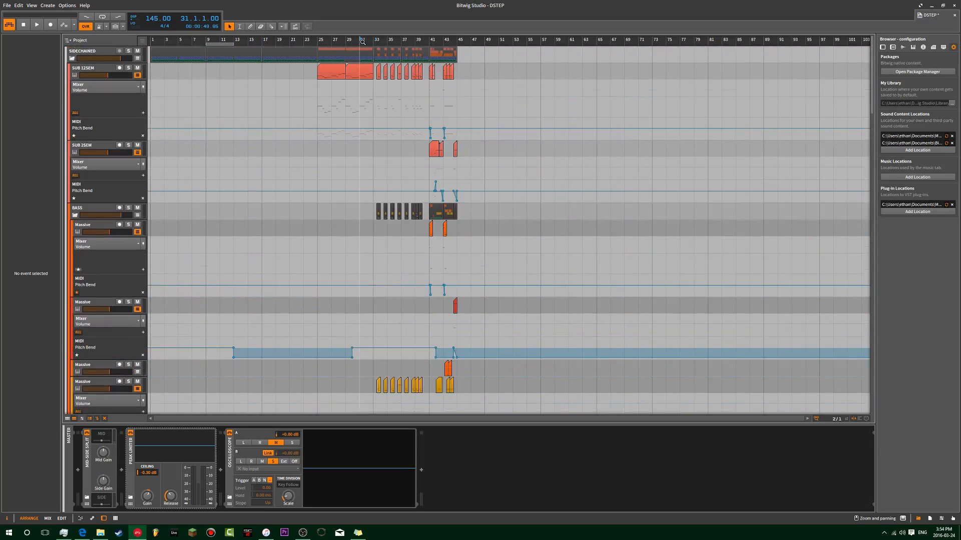
pyautogui.press('space')
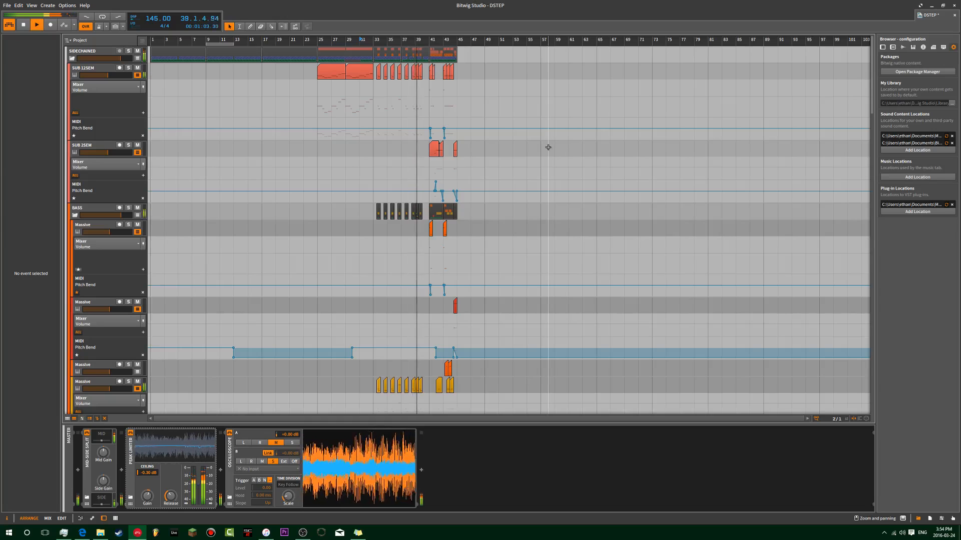
pyautogui.moveTo(538, 153); pyautogui.dragTo(567, 271)
pyautogui.moveTo(285, 271); pyautogui.dragTo(521, 310)
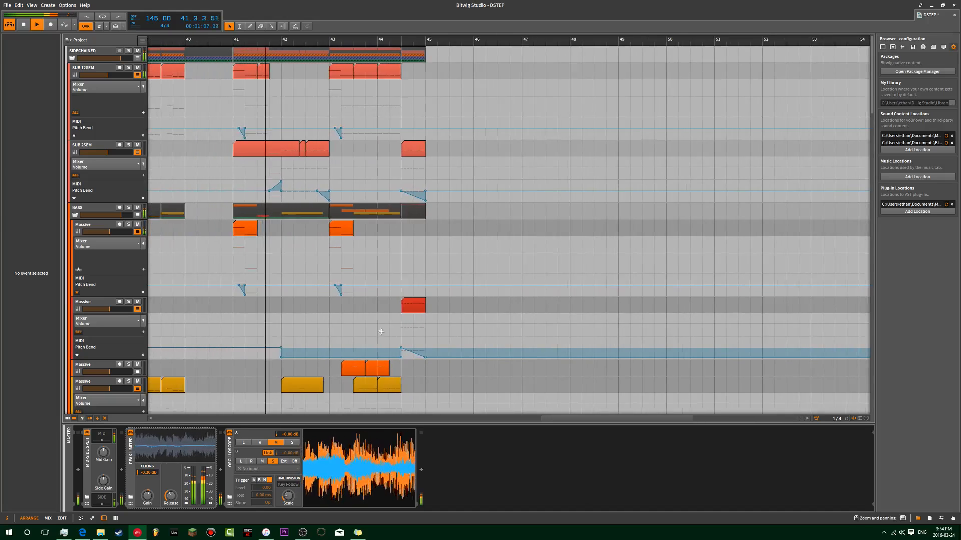
pyautogui.moveTo(253, 288); pyautogui.dragTo(373, 290)
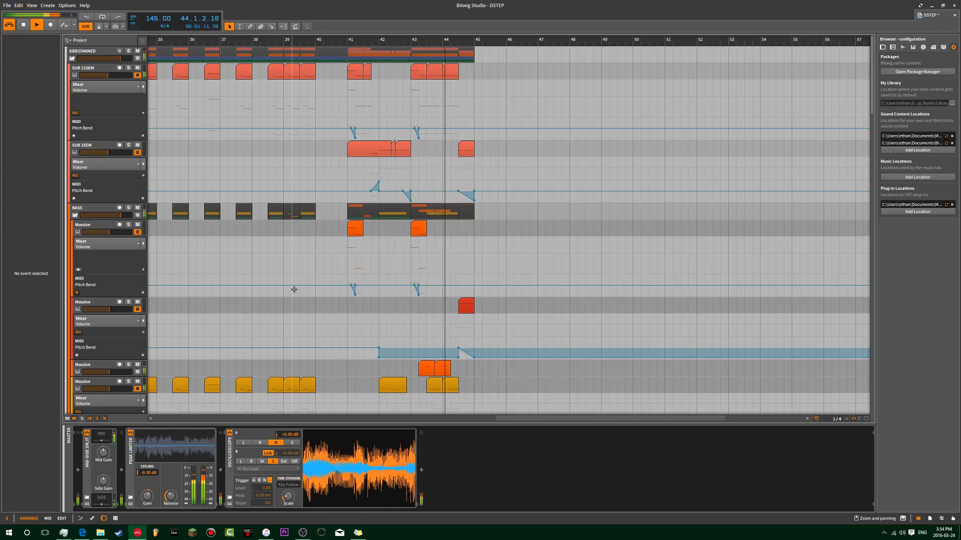
pyautogui.press('space')
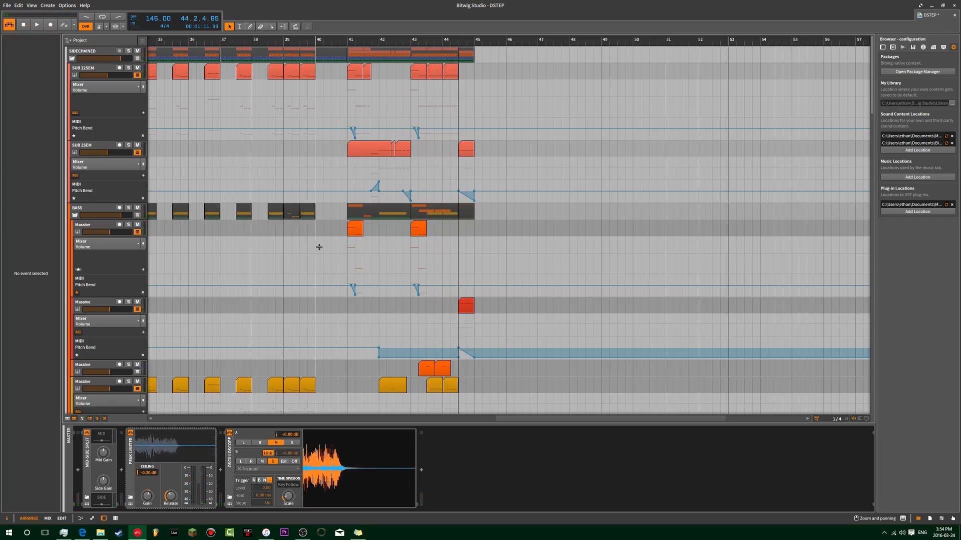
# Look down through the synth, chord and FX tracks and briefly play the section from bar 31
pyautogui.scroll(-5, 319, 247)
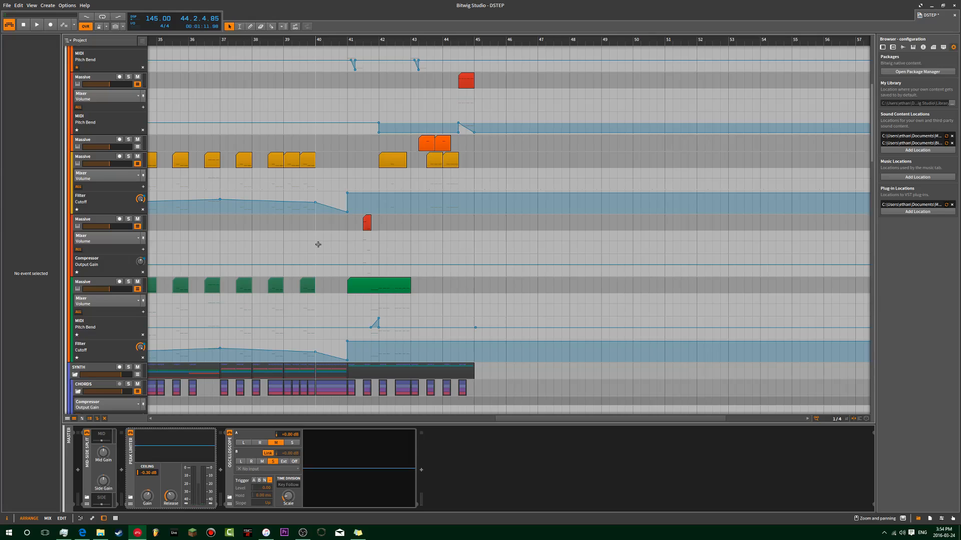
pyautogui.scroll(-3, 318, 244)
pyautogui.scroll(-4, 318, 245)
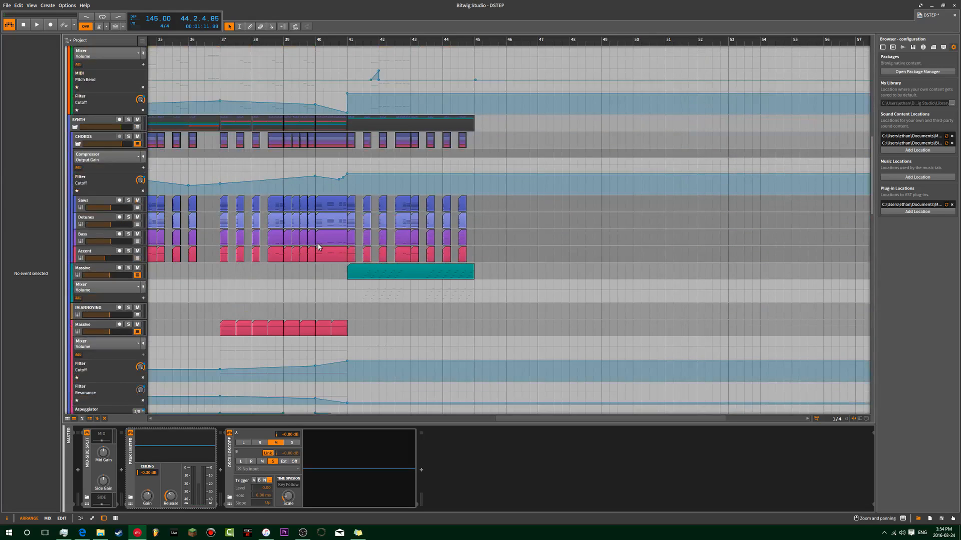
pyautogui.scroll(-3, 313, 248)
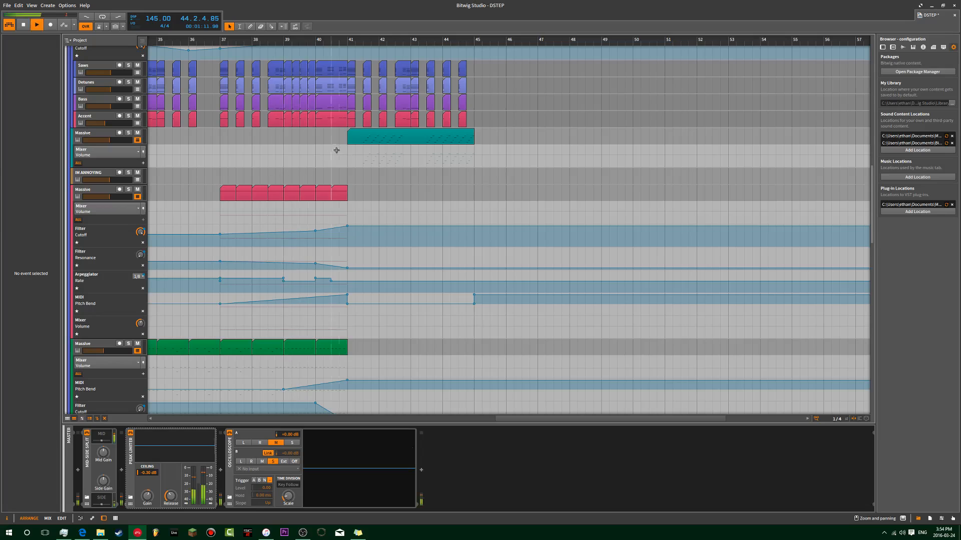
pyautogui.moveTo(312, 161); pyautogui.dragTo(398, 162)
pyautogui.moveTo(228, 237); pyautogui.dragTo(444, 215)
pyautogui.scroll(-15, 443, 214)
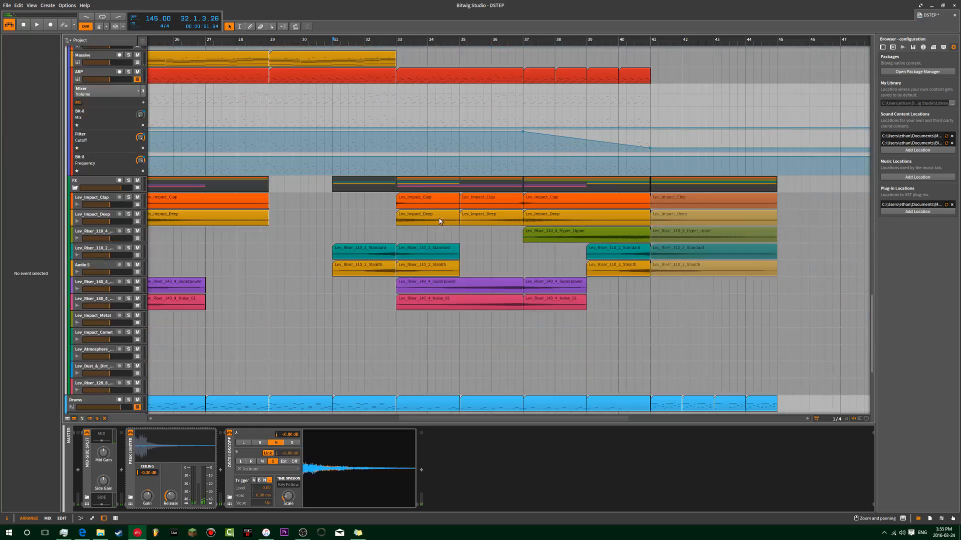
pyautogui.scroll(-4, 404, 229)
pyautogui.scroll(4, 402, 229)
pyautogui.moveTo(156, 168); pyautogui.dragTo(384, 227)
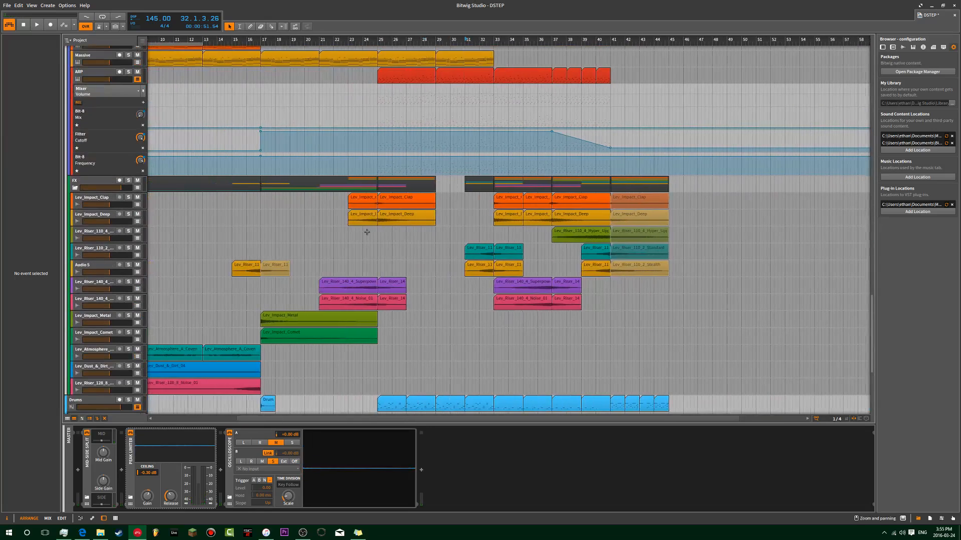
# Examine the Serum clip at bar 25, clear the selection, and set the play position to bar 33
pyautogui.scroll(10, 322, 278)
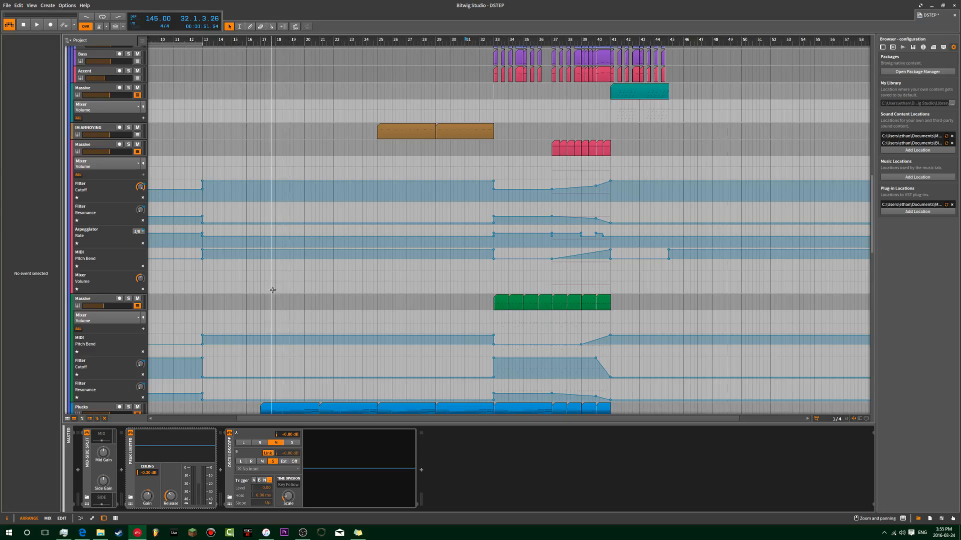
pyautogui.scroll(-10, 291, 280)
pyautogui.click(338, 223)
pyautogui.click(447, 232)
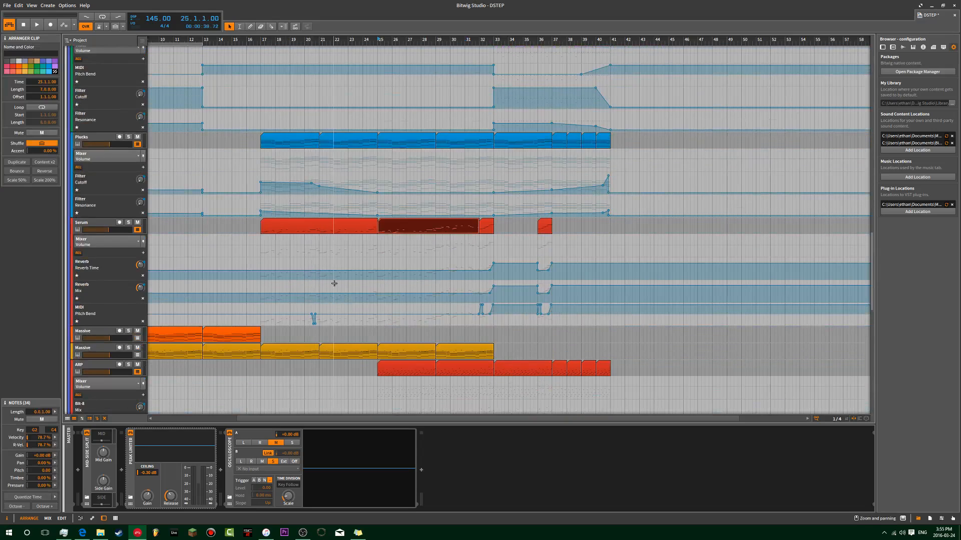
pyautogui.click(335, 264)
pyautogui.scroll(10, 336, 263)
pyautogui.click(499, 156)
pyautogui.scroll(4, 475, 194)
pyautogui.scroll(-3, 450, 228)
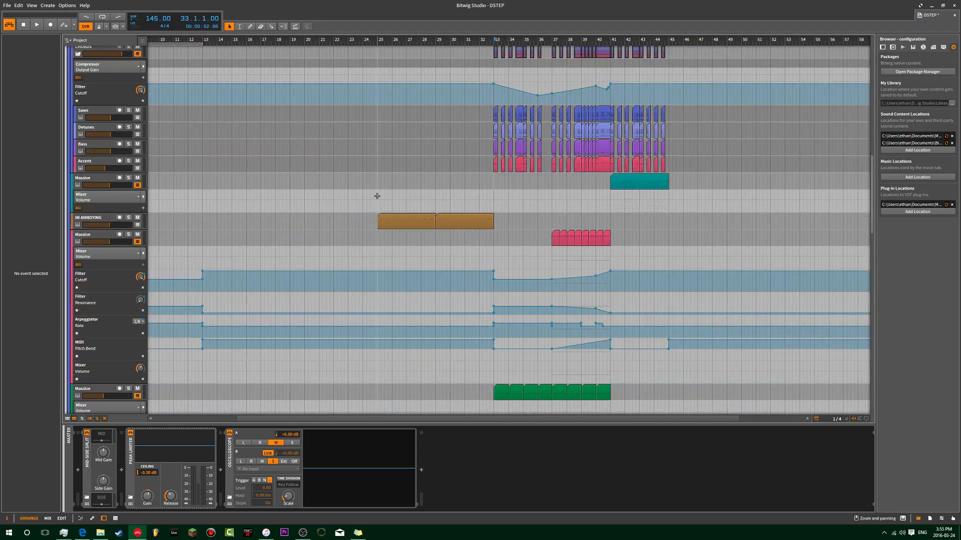
# Select the IM ANNOYING track and play it within the mix from bar 25
pyautogui.click(101, 218)
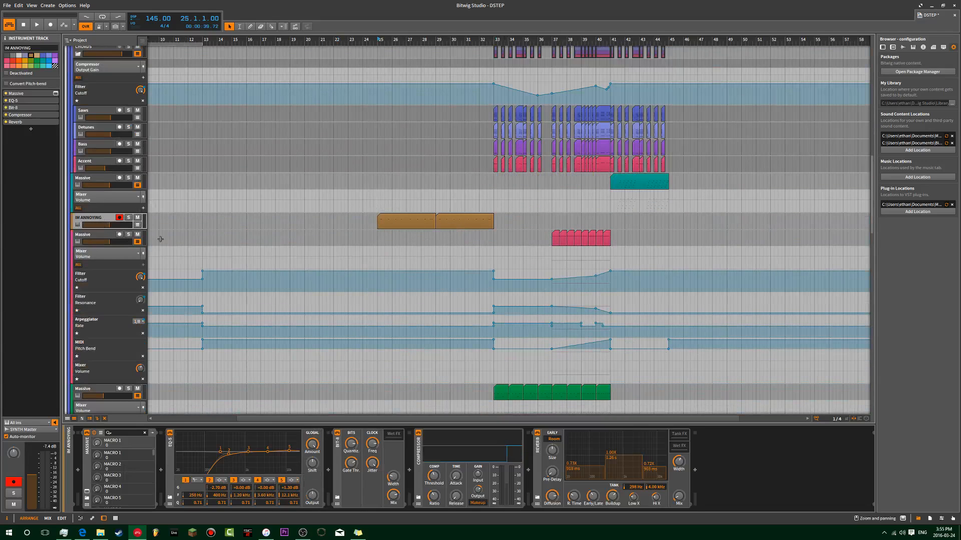
pyautogui.click(377, 192)
pyautogui.press('space')
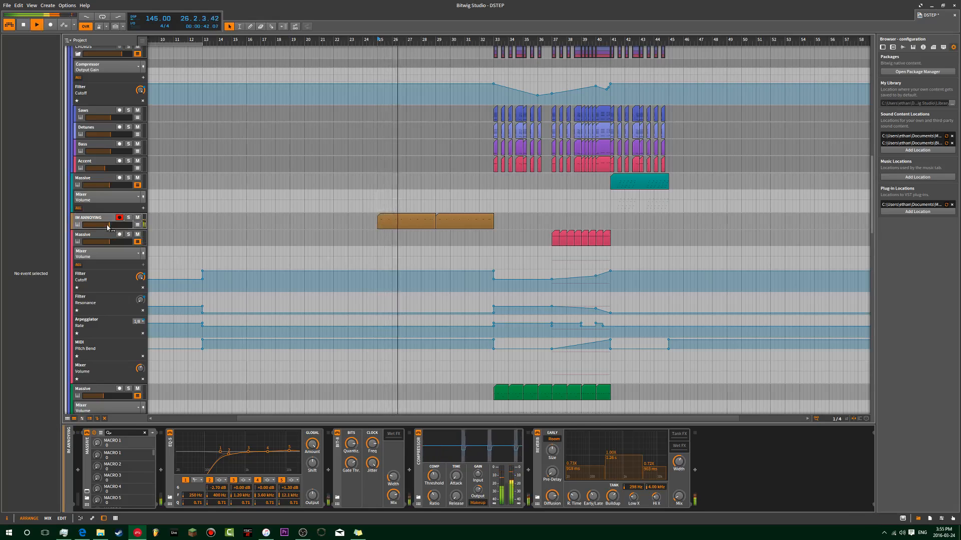
pyautogui.press('space')
# Compare the IM ANNOYING track soloed and in the full mix while adjusting its volume
pyautogui.click(128, 219)
pyautogui.press('space')
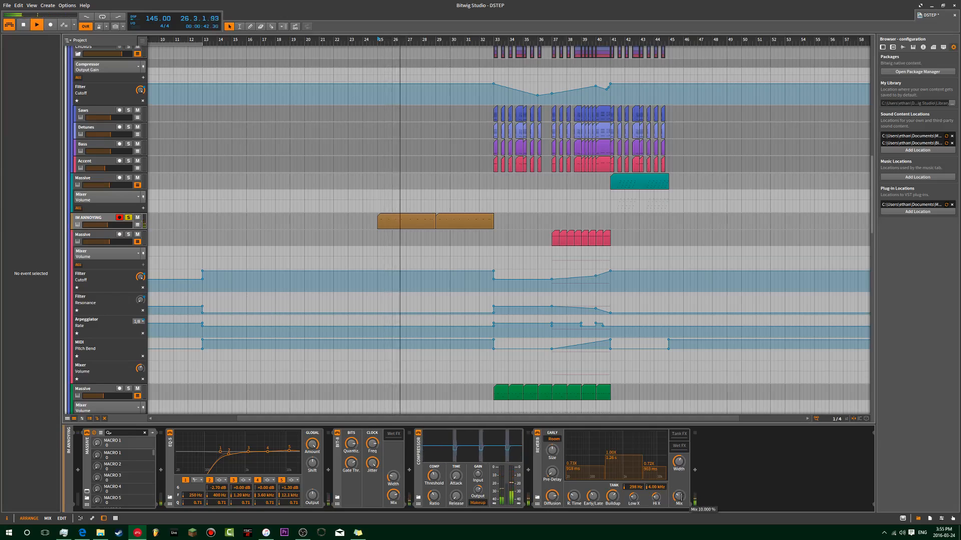
pyautogui.press('space')
pyautogui.click(130, 218)
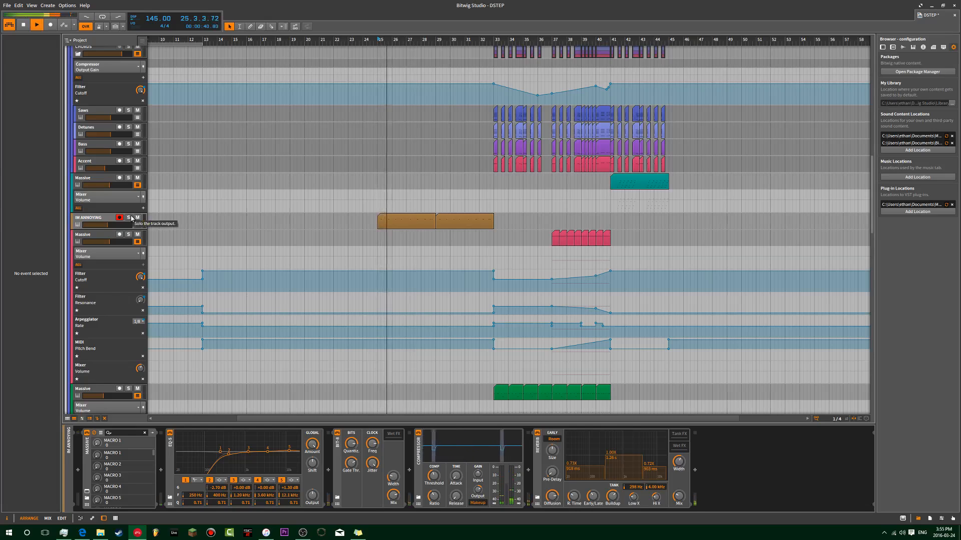
pyautogui.moveTo(109, 226); pyautogui.dragTo(109, 226)
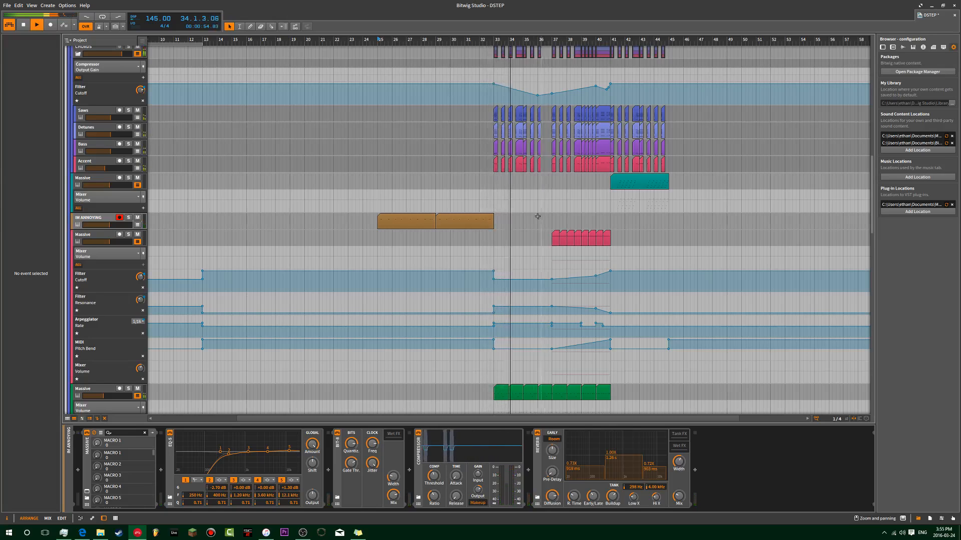
# Follow the bass and sub tracks during playback into the drop, stop, and examine their clips around bars 37 to 45
pyautogui.scroll(3, 548, 208)
pyautogui.scroll(3, 530, 203)
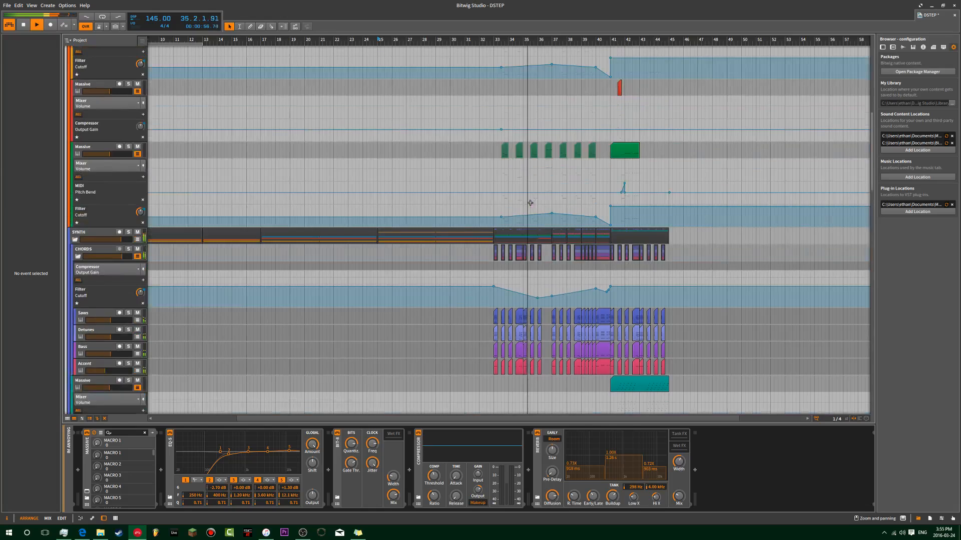
pyautogui.scroll(3, 530, 203)
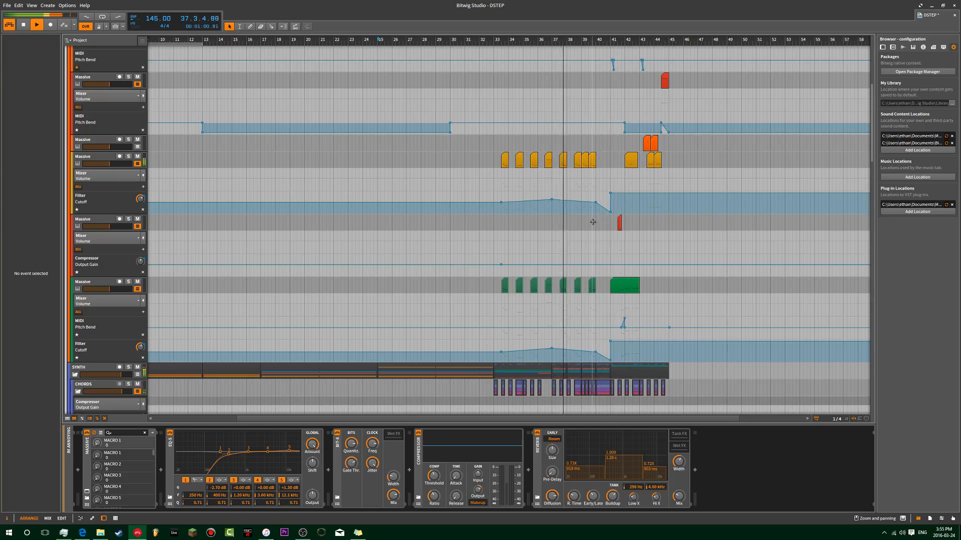
pyautogui.scroll(3, 600, 245)
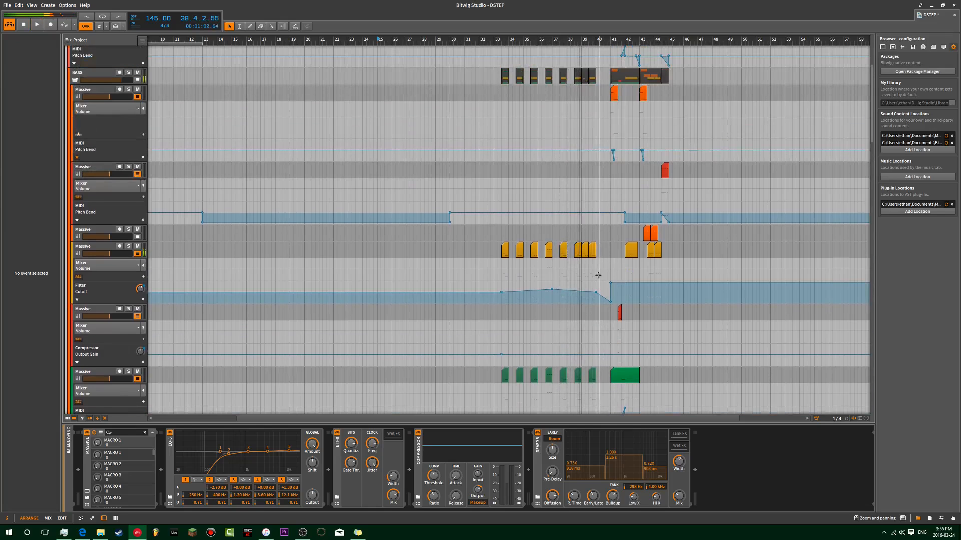
pyautogui.scroll(4, 532, 200)
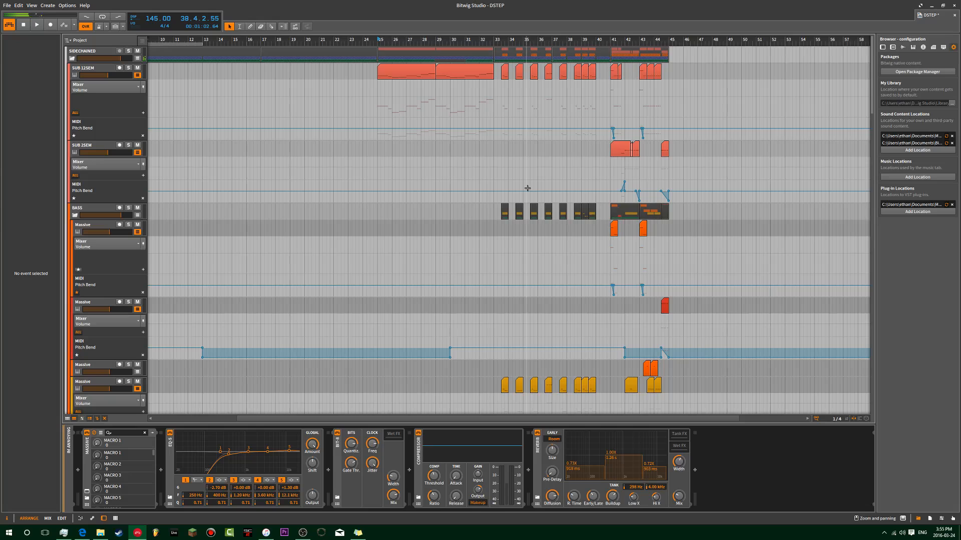
pyautogui.scroll(-3, 528, 188)
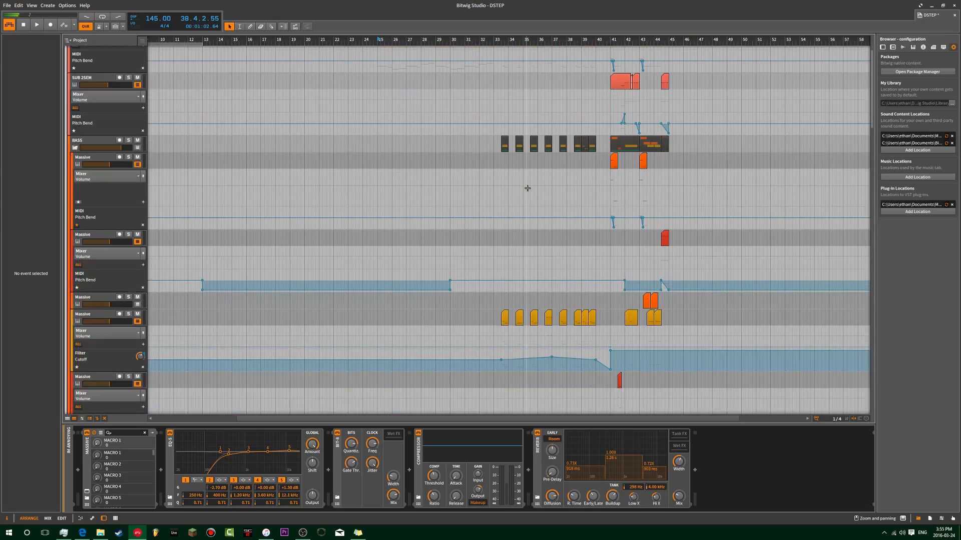
pyautogui.scroll(3, 527, 188)
pyautogui.scroll(5, 635, 169)
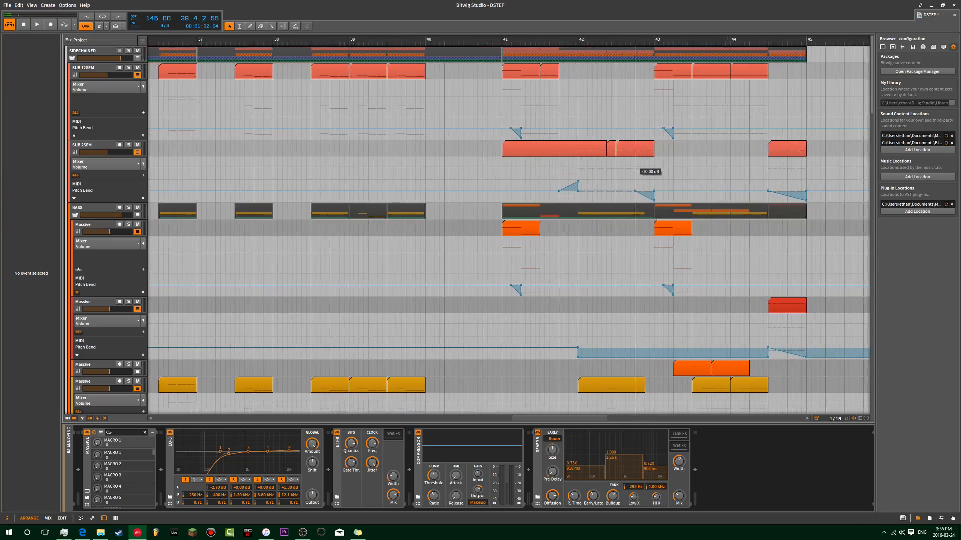
# Look over the tracks from the chords down to Drums and TRIGGER, and return to the Serum and ARP tracks
pyautogui.scroll(-1, 639, 170)
pyautogui.scroll(-3, 641, 170)
pyautogui.scroll(-9, 370, 272)
pyautogui.scroll(-18, 362, 263)
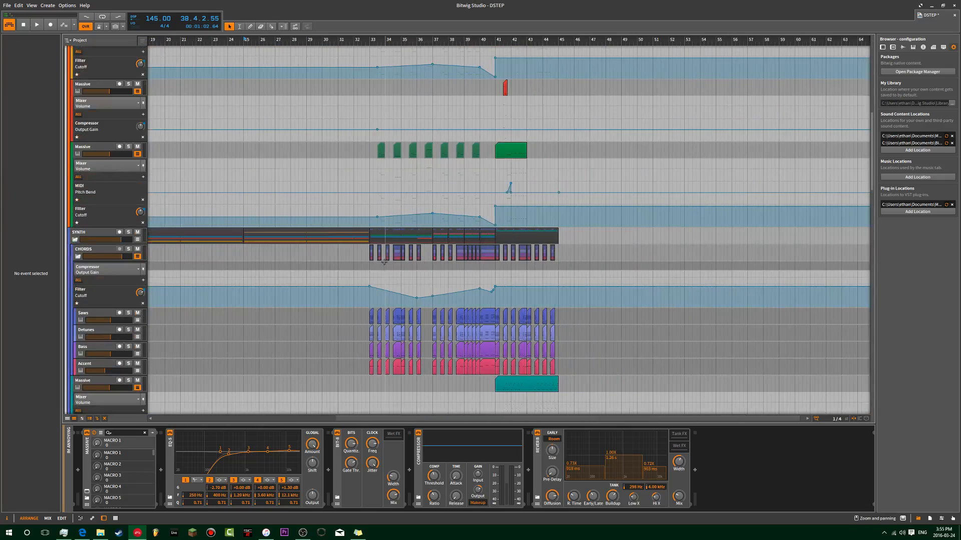
pyautogui.scroll(-20, 168, 145)
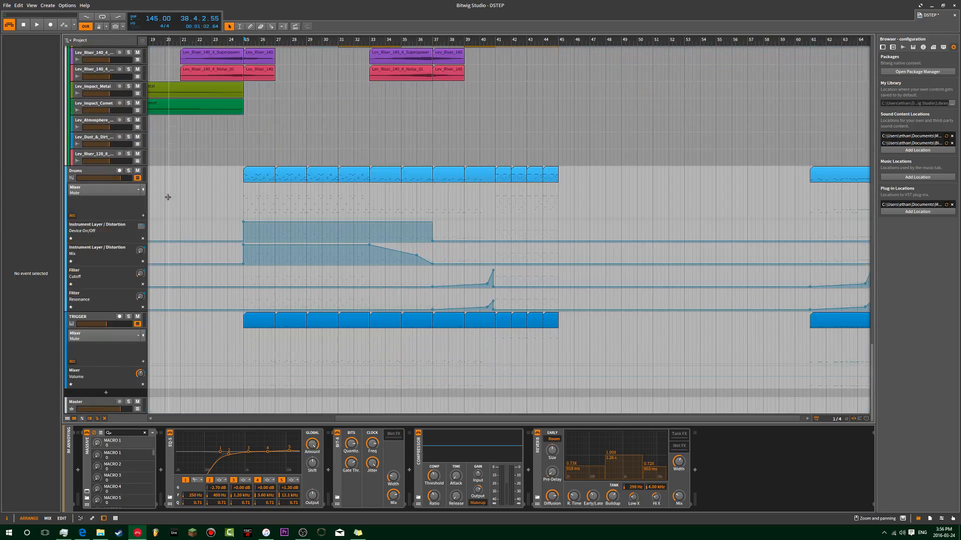
pyautogui.scroll(15, 171, 212)
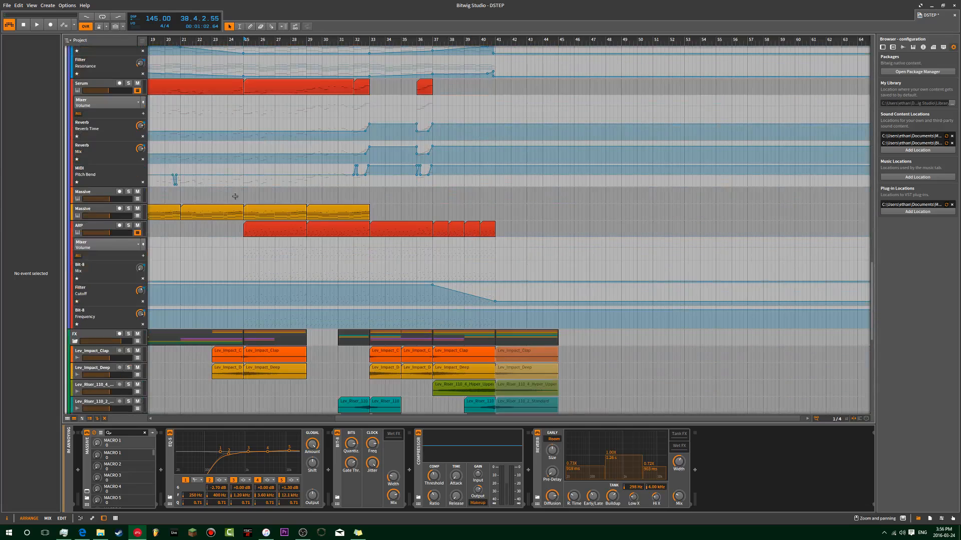
# Solo the yellow Massive track above ARP and play its part from bar 9.2
pyautogui.moveTo(201, 180); pyautogui.dragTo(257, 178)
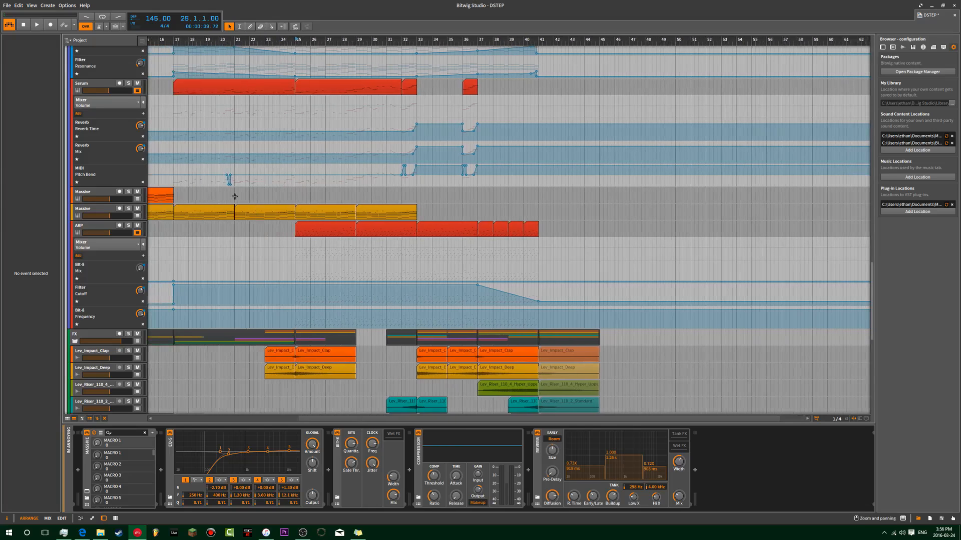
pyautogui.scroll(3, 237, 195)
pyautogui.moveTo(208, 199); pyautogui.dragTo(287, 232)
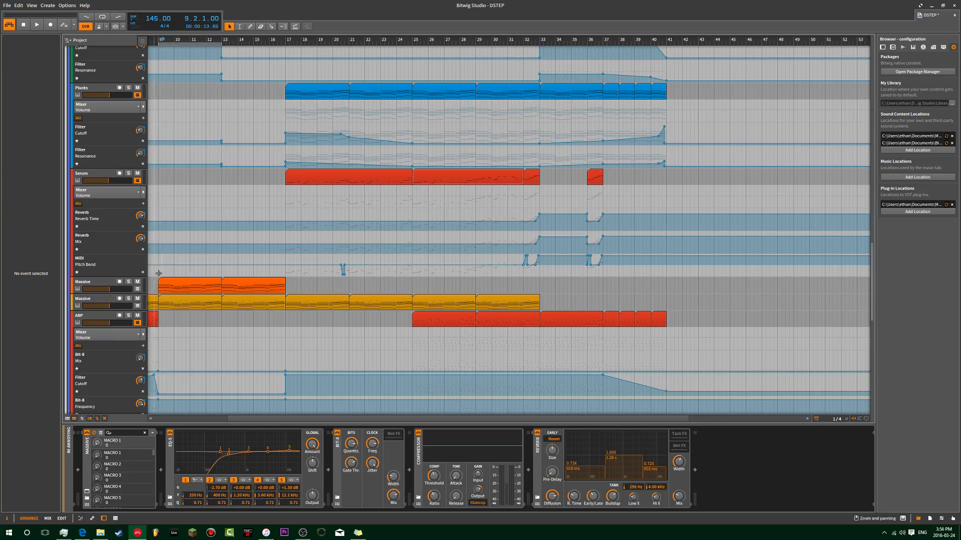
pyautogui.click(127, 299)
pyautogui.press('space')
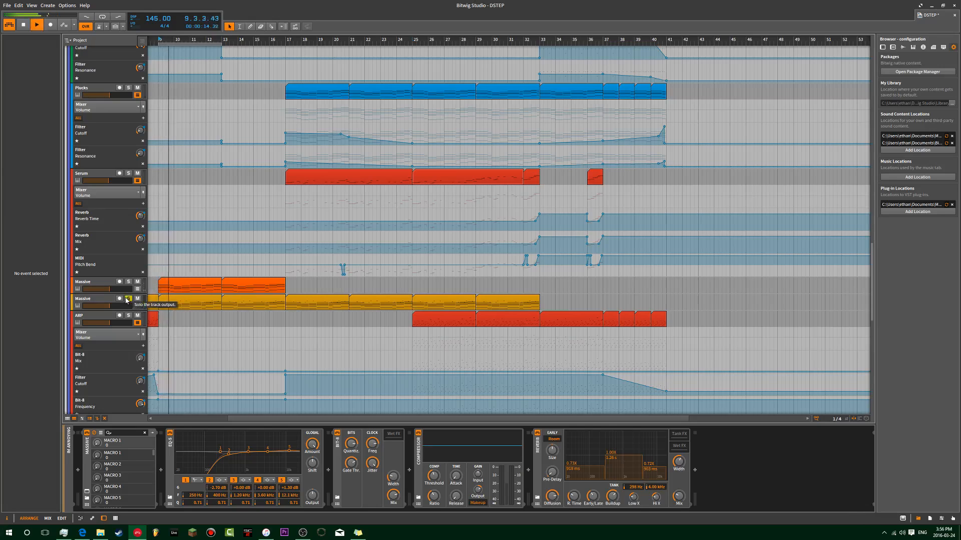
pyautogui.click(127, 299)
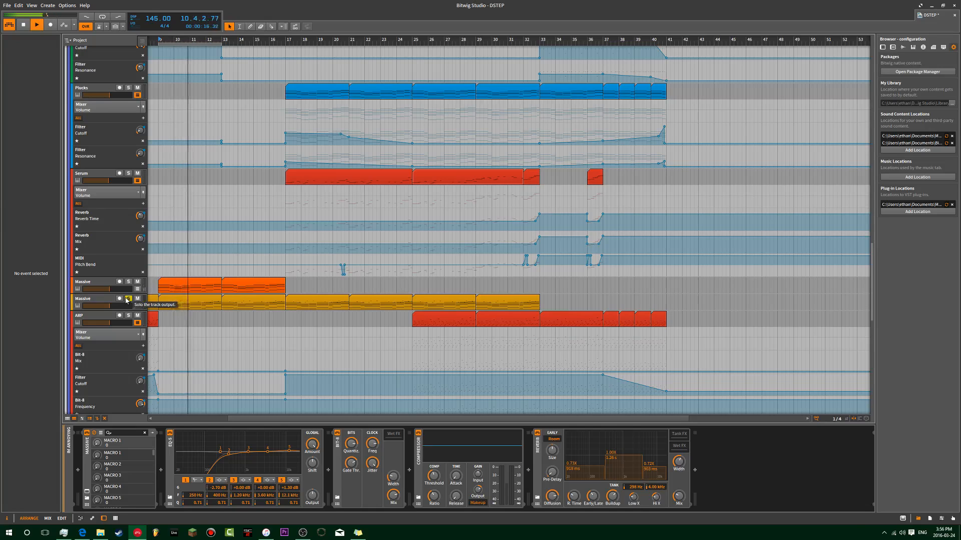
pyautogui.scroll(15, 670, 166)
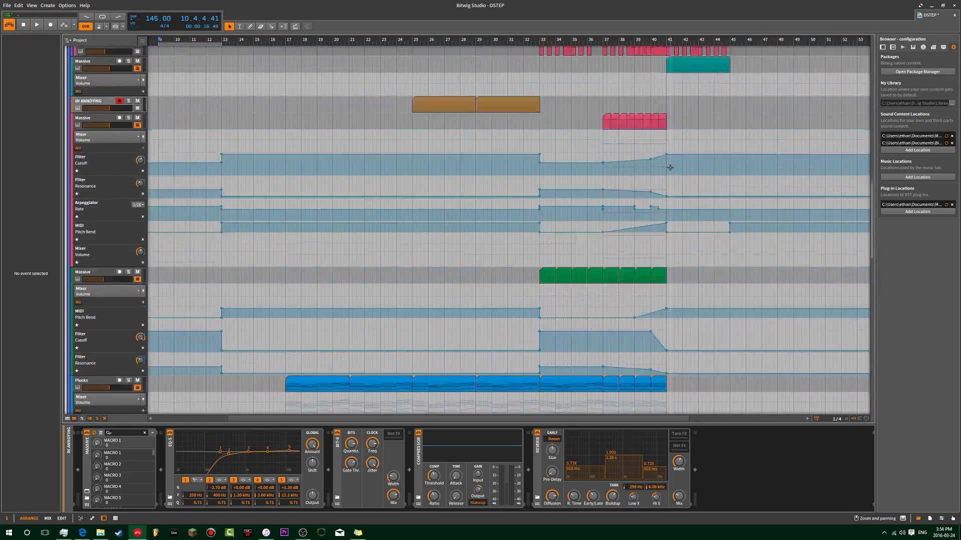
# Solo the Plucks track, play it from bar 17, and select the track to view its level
pyautogui.scroll(-15, 663, 169)
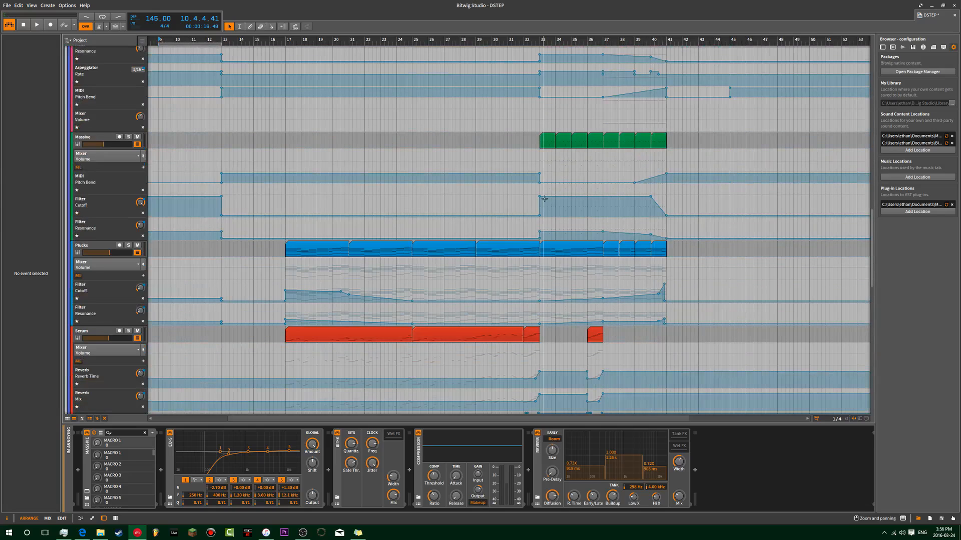
pyautogui.click(97, 331)
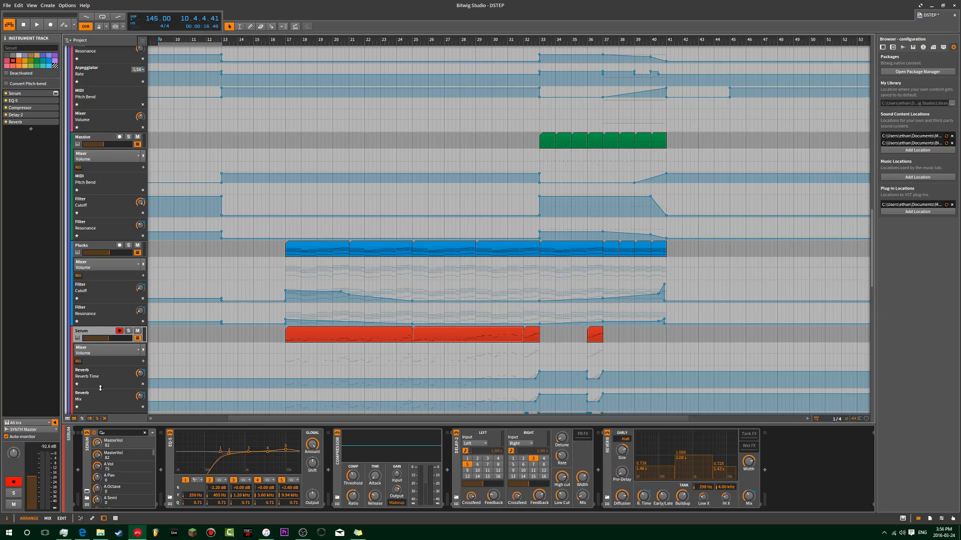
pyautogui.click(290, 262)
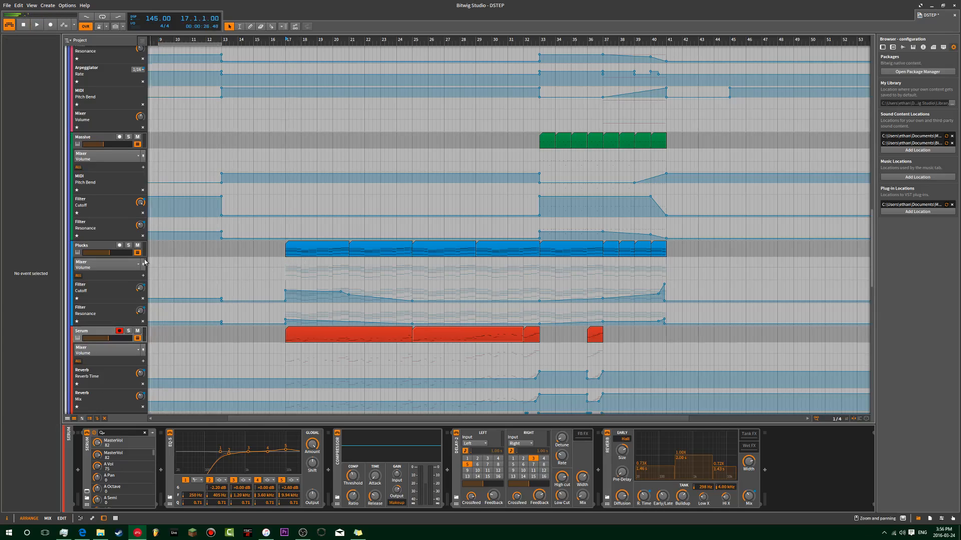
pyautogui.press('space')
pyautogui.click(112, 264)
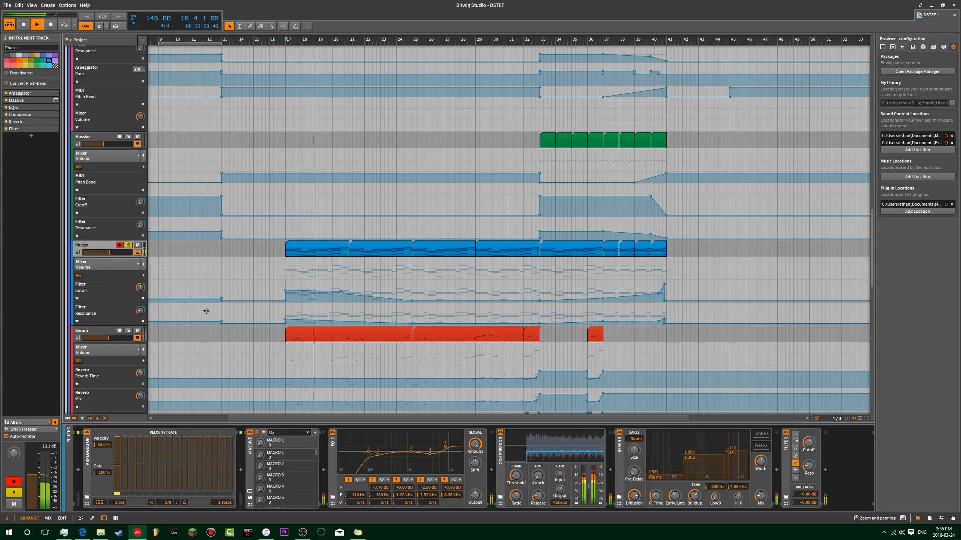
# Switch the solo from Plucks to the yellow Massive track above ARP during playback and select that track
pyautogui.scroll(-5, 205, 306)
pyautogui.click(128, 276)
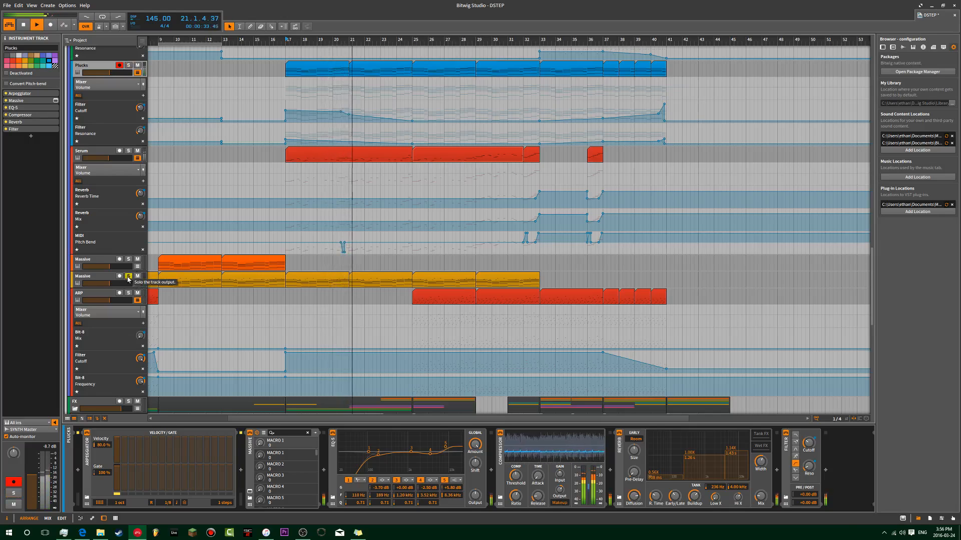
pyautogui.click(107, 278)
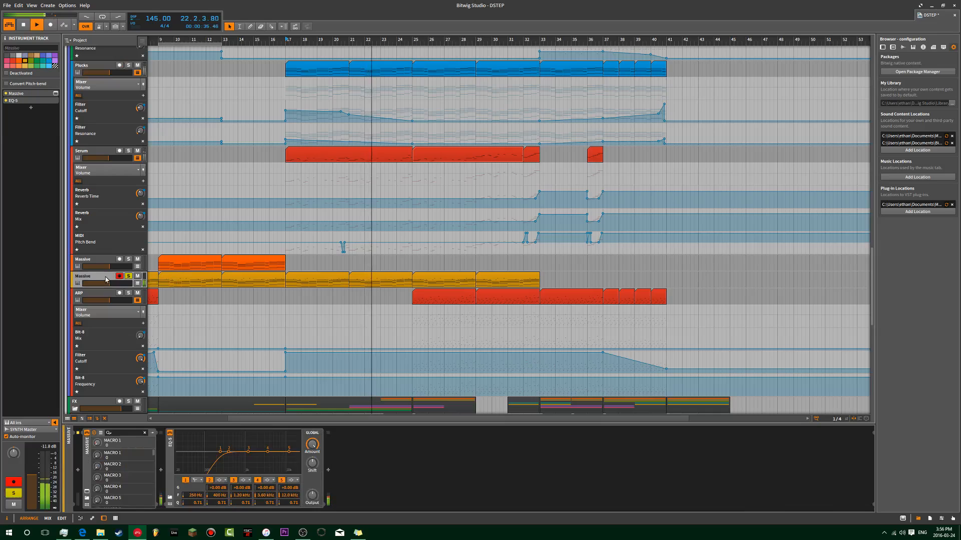
# Solo the Serum track, play it from bar 17, stop, and select the track to view its level
pyautogui.press('space')
pyautogui.press('space')
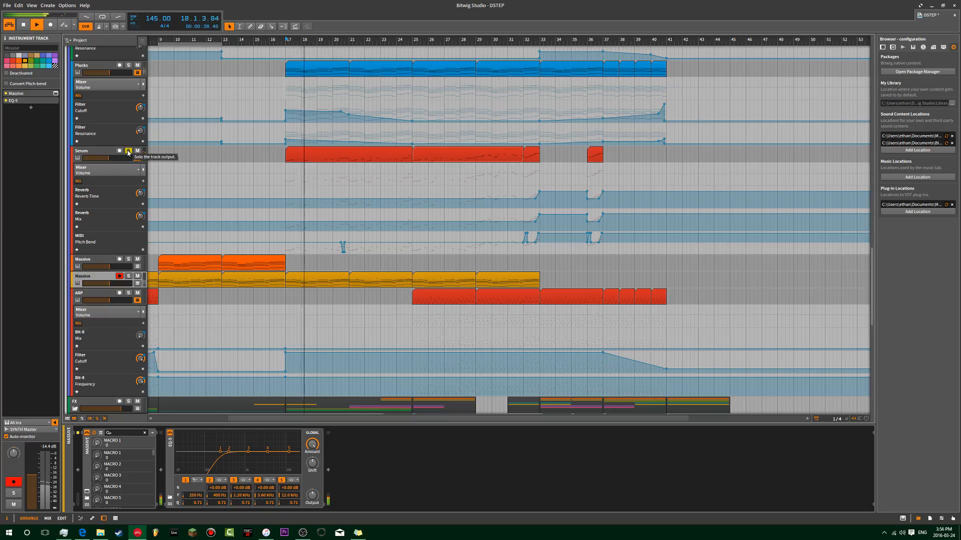
pyautogui.press('space')
pyautogui.click(101, 152)
# Solo the orange Massive track below Serum, play it from bar 9, then remove the solo and stop
pyautogui.scroll(-3, 112, 201)
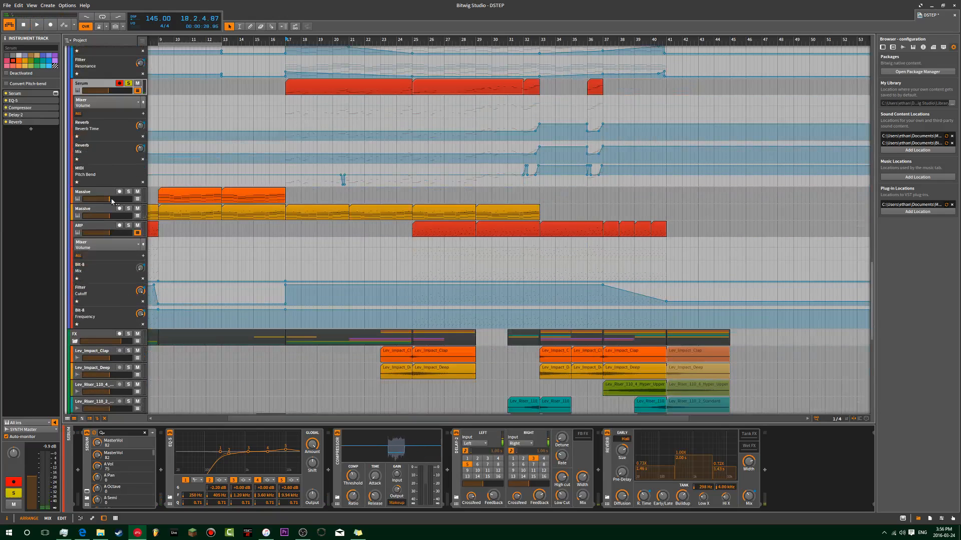
pyautogui.click(112, 200)
pyautogui.click(157, 179)
pyautogui.press('space')
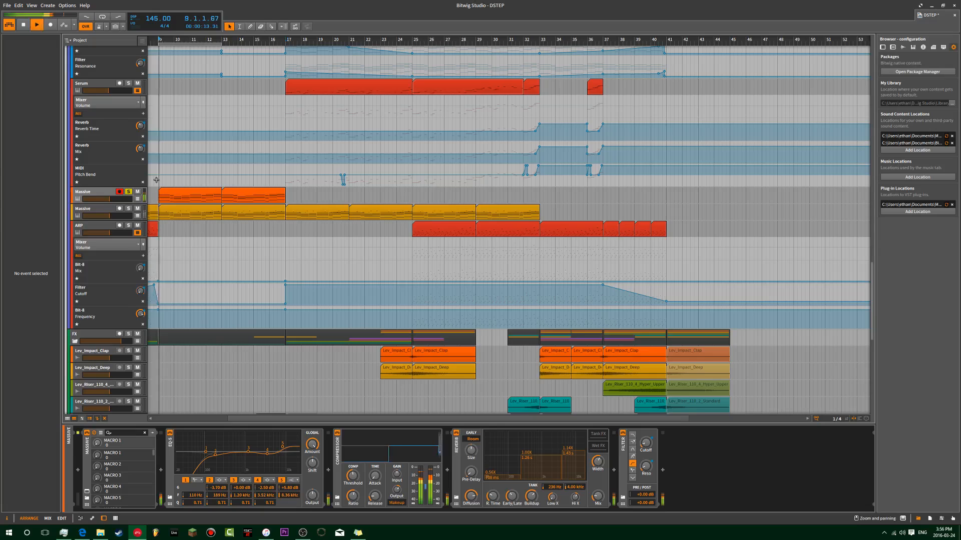
pyautogui.click(128, 192)
pyautogui.press('space')
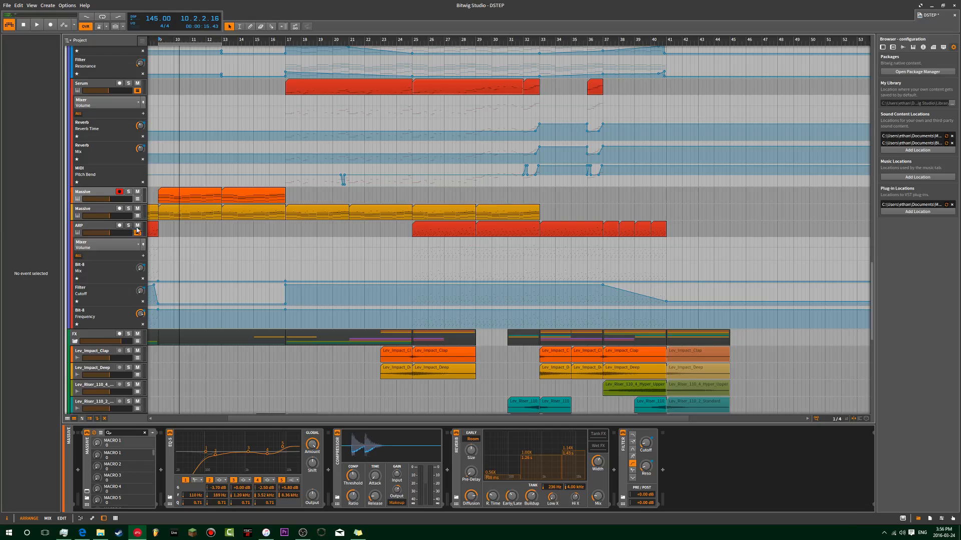
# Solo the ARP track, play it from bar 25, and select the track to view its level
pyautogui.click(410, 243)
pyautogui.press('space')
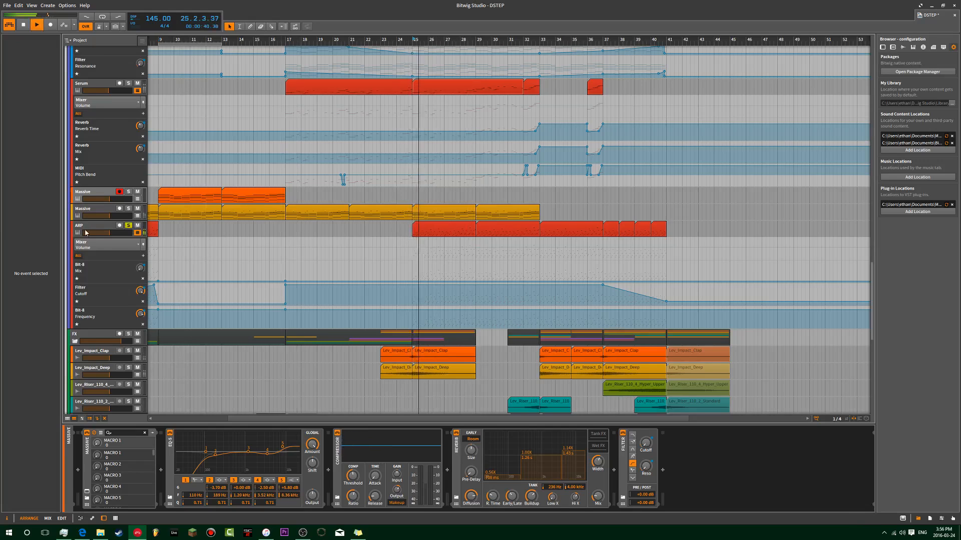
pyautogui.click(102, 230)
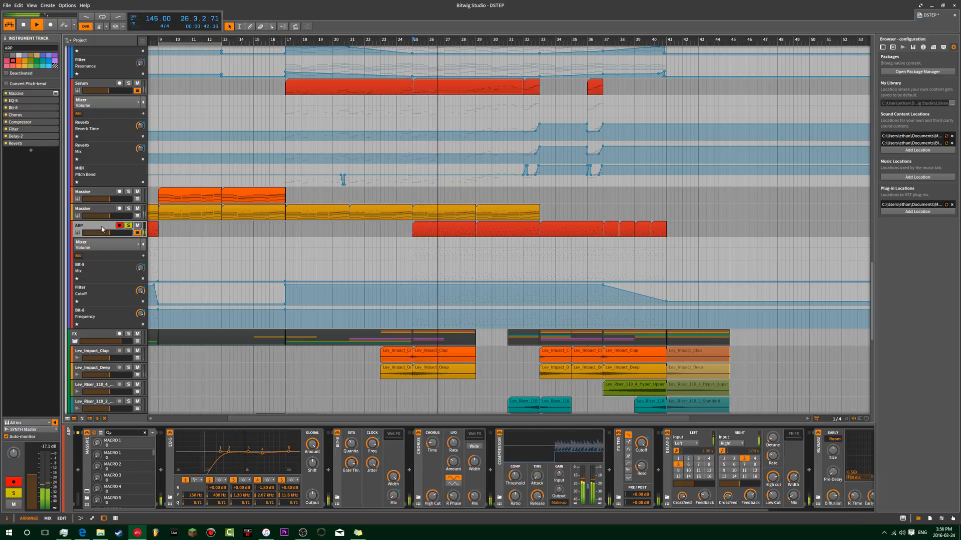
# Play the full mix briefly from bar 33, stop, and return to the Massive tracks in the BASS group
pyautogui.scroll(10, 227, 233)
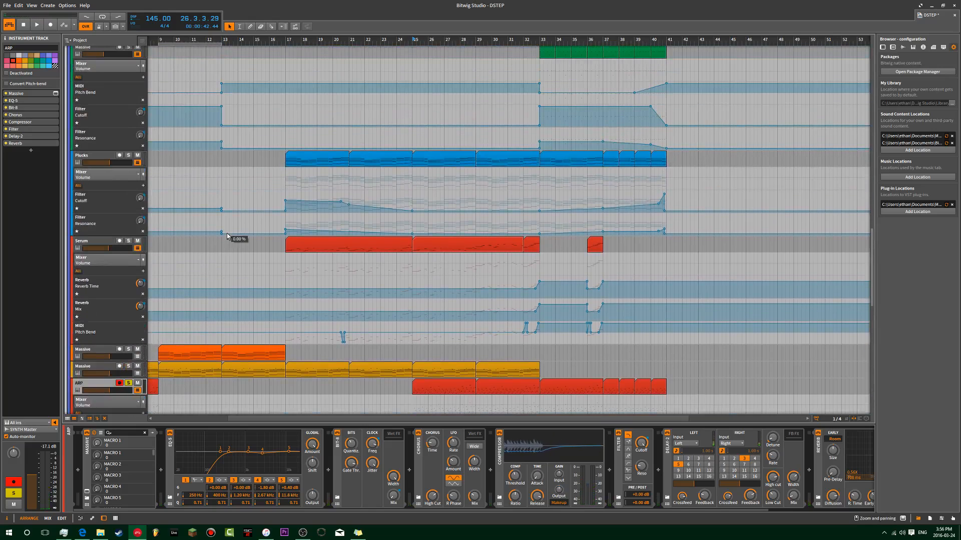
pyautogui.scroll(7, 229, 242)
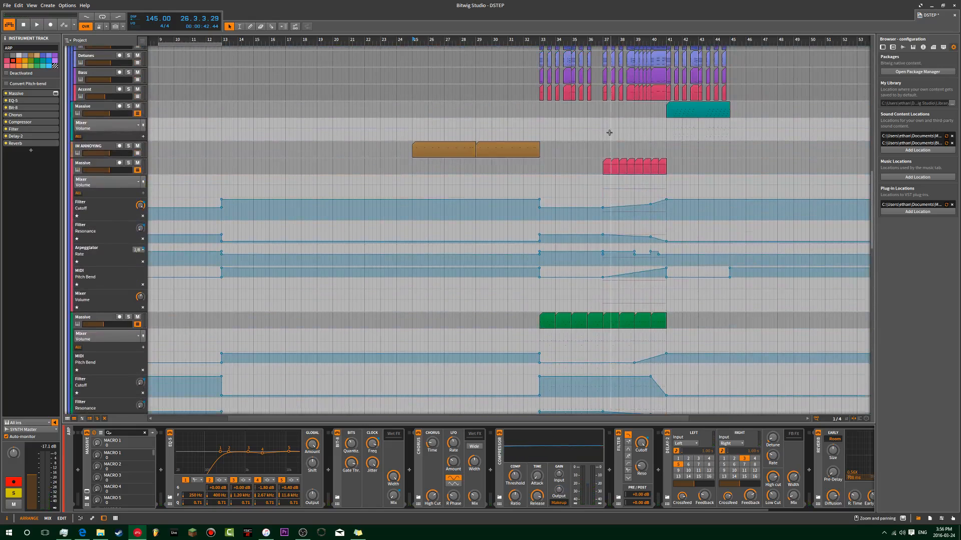
pyautogui.click(537, 85)
pyautogui.scroll(-10, 538, 85)
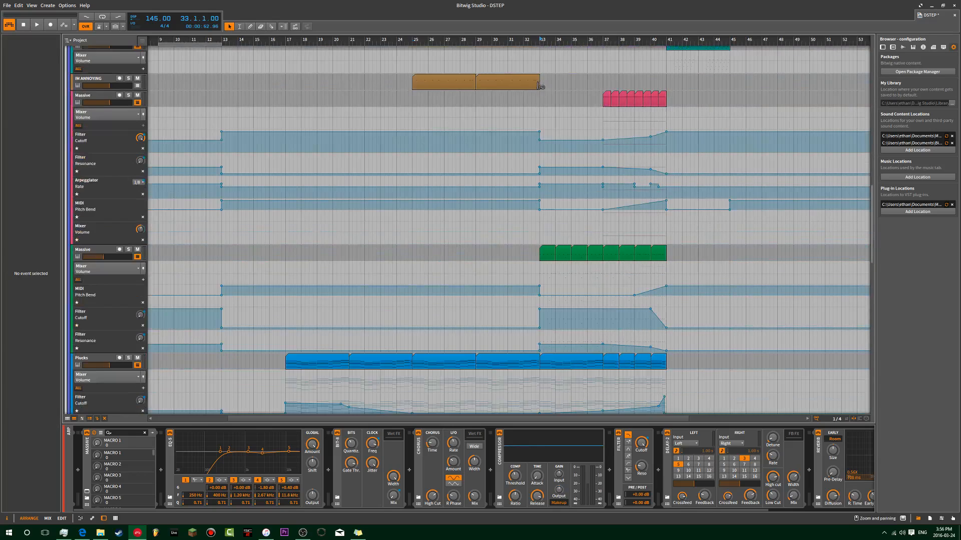
pyautogui.press('space')
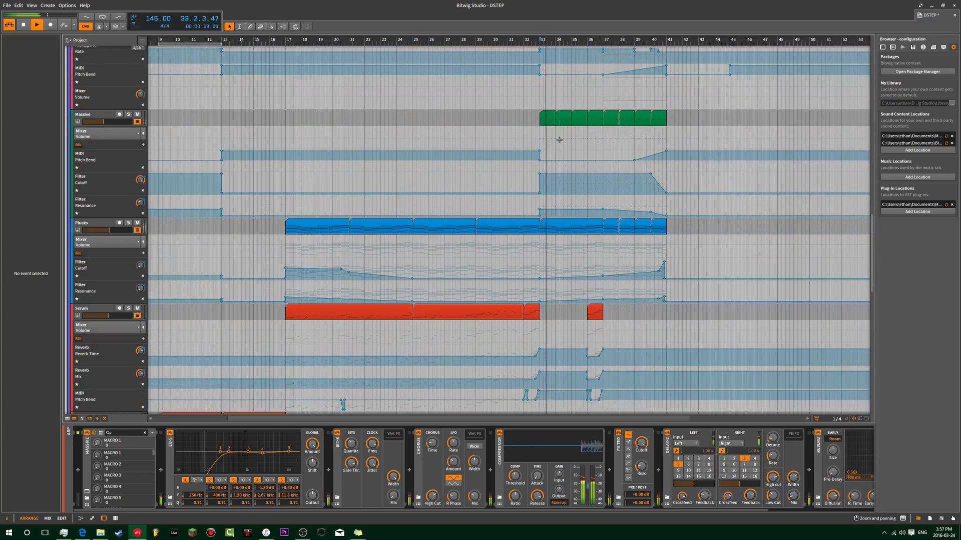
pyautogui.scroll(8, 486, 223)
pyautogui.scroll(5, 477, 229)
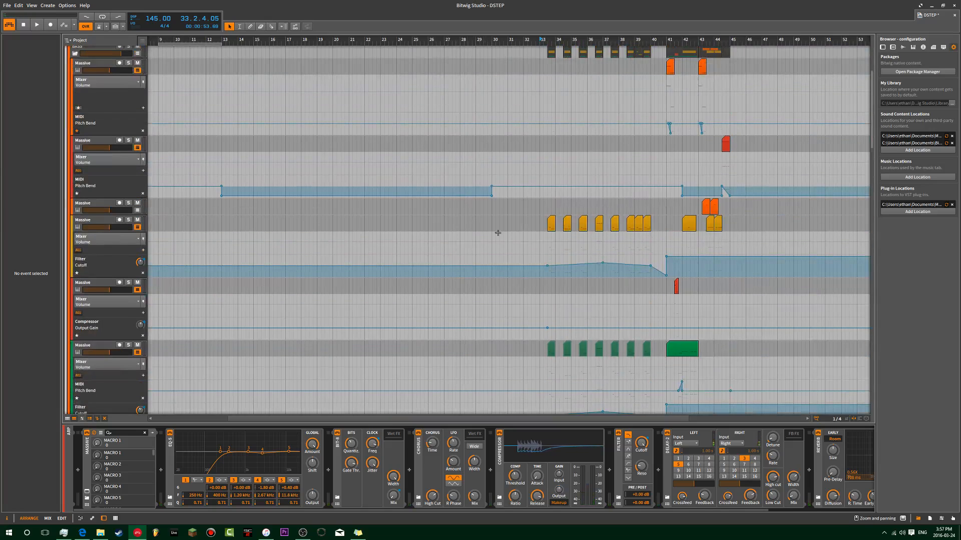
# Extend the first clip of the yellow Massive bass track back to bar 33 and open its notes for editing
pyautogui.scroll(4, 546, 224)
pyautogui.moveTo(435, 229); pyautogui.dragTo(418, 226)
pyautogui.doubleClick(424, 228)
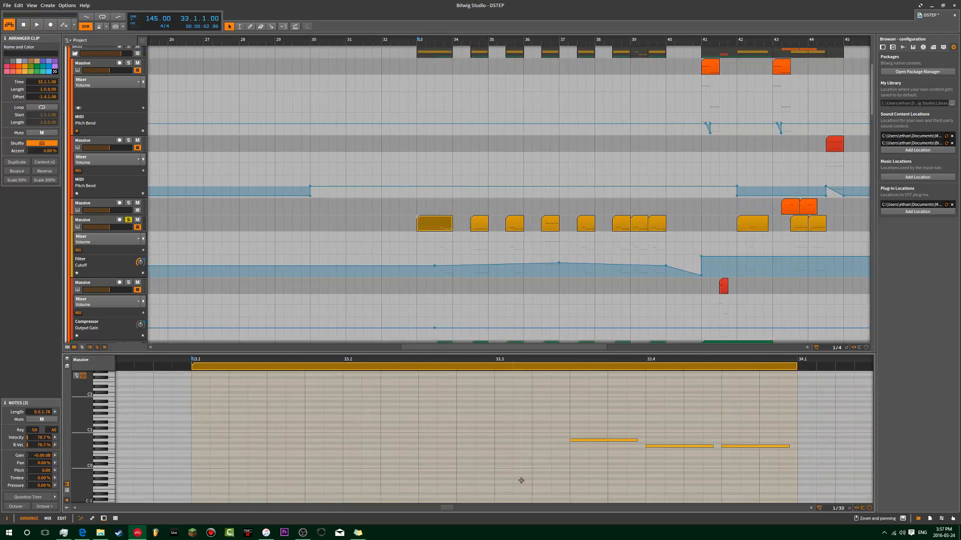
# Add two short A0 notes at the start of the clip, lower both one octave to A-1, and play them
pyautogui.doubleClick(196, 439)
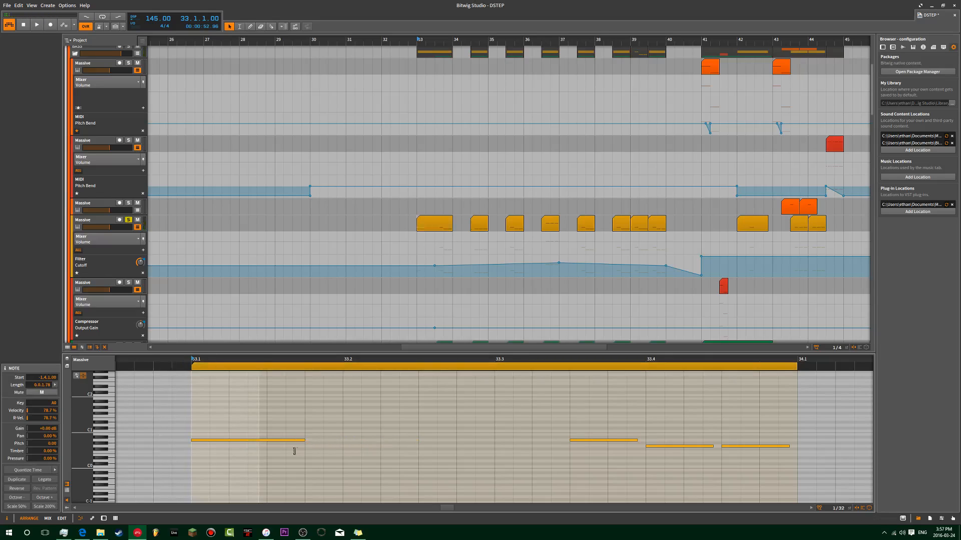
pyautogui.doubleClick(279, 440)
pyautogui.moveTo(306, 418); pyautogui.dragTo(230, 460)
pyautogui.hotkey('shift', 'Down')
pyautogui.press('space')
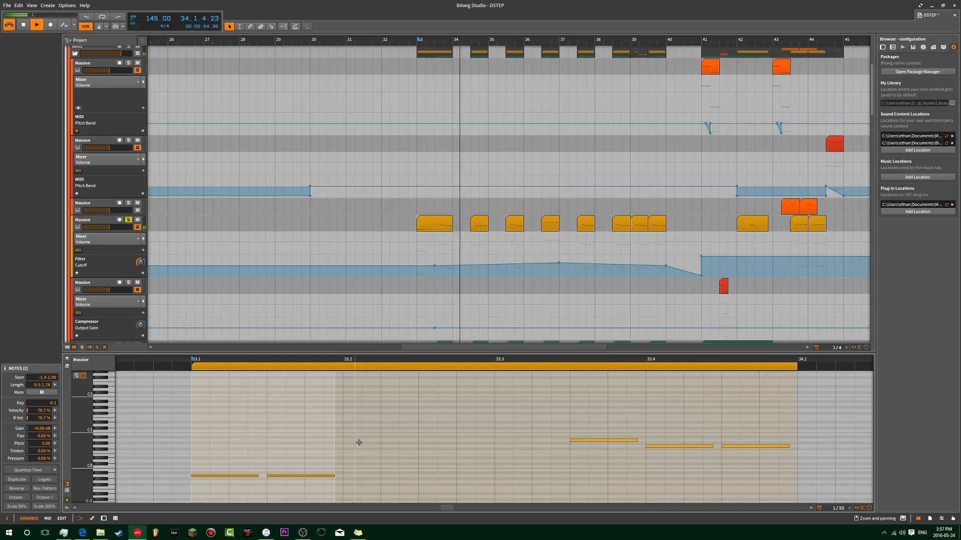
# Try the two low notes one semitone lower, restore their pitch, and audition them from bar 33
pyautogui.press('space')
pyautogui.press('Down')
pyautogui.press('space')
pyautogui.press('Up')
pyautogui.press('space')
pyautogui.scroll(5, 469, 214)
pyautogui.scroll(-5, 469, 214)
pyautogui.press('space')
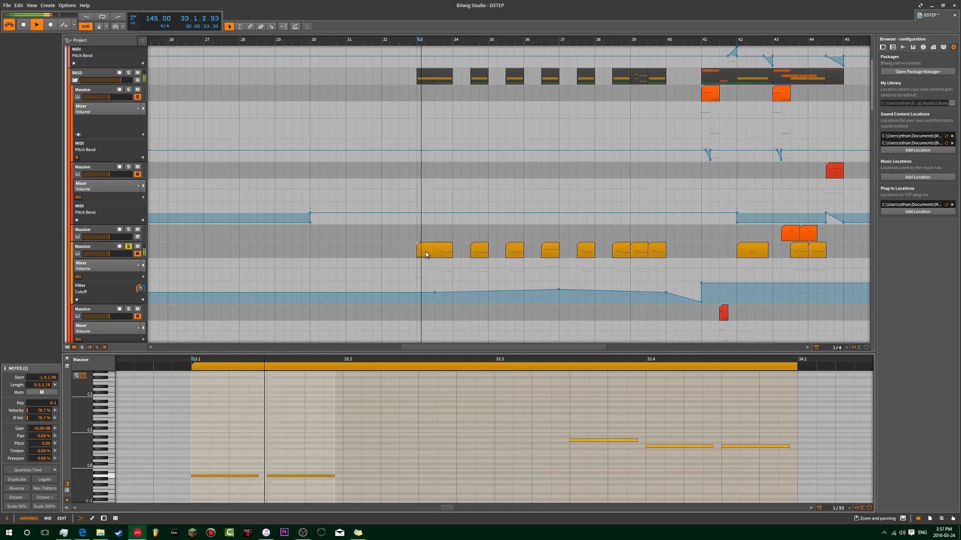
# Delete the section from 33.2 to 33.3 of the yellow Massive clip
pyautogui.click(427, 251)
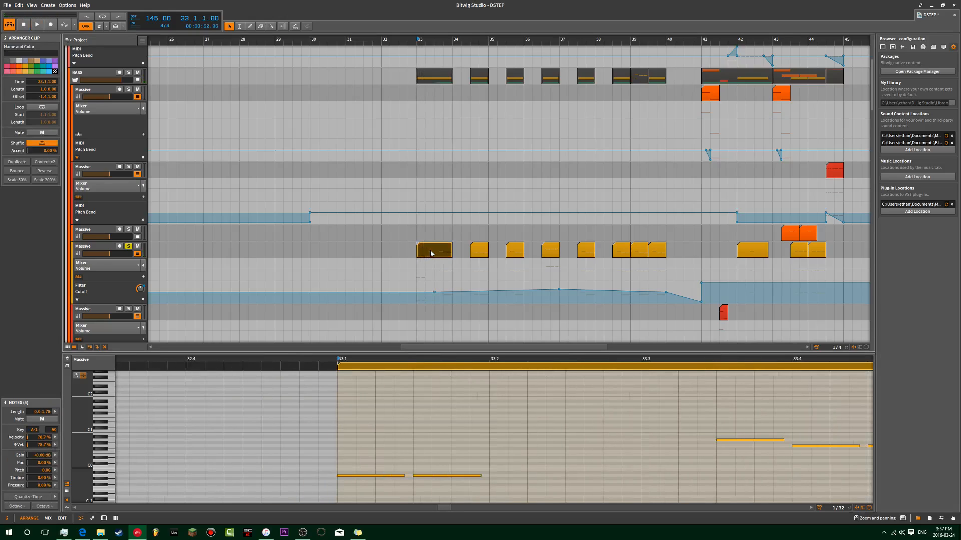
pyautogui.press('2')
pyautogui.click(434, 254)
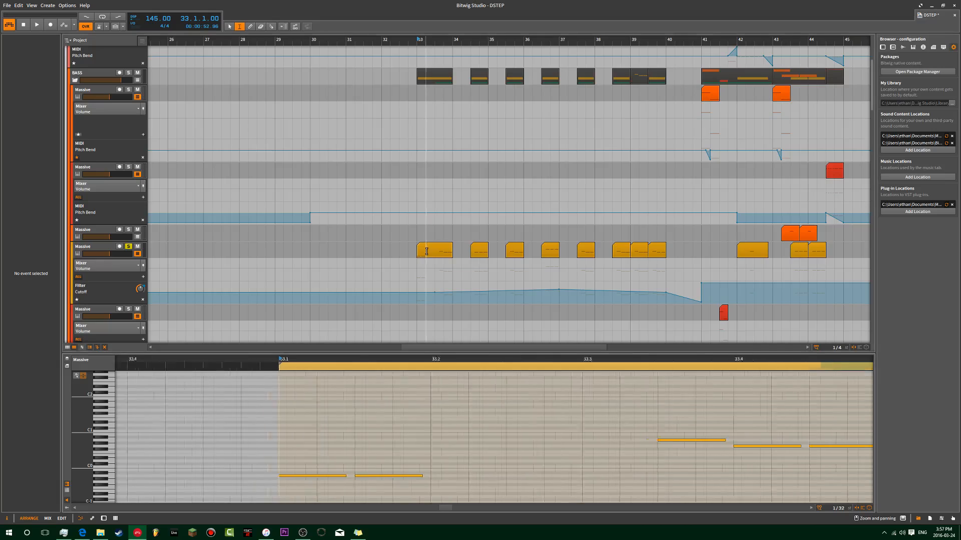
pyautogui.click(425, 251)
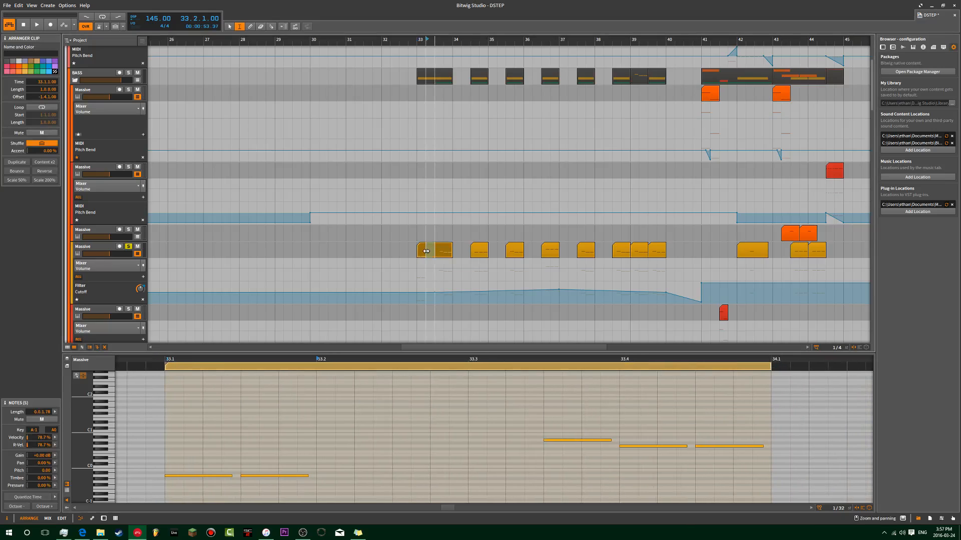
pyautogui.press('Delete')
pyautogui.press('1')
# Copy the short yellow Massive clip at bar 33 to the same position on the SUB 12SEM track
pyautogui.click(423, 252)
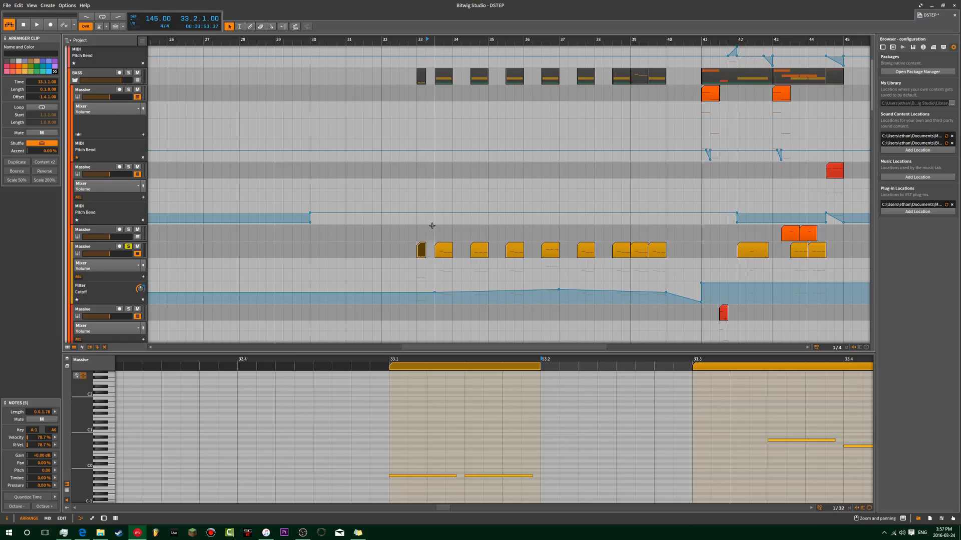
pyautogui.scroll(3, 432, 204)
pyautogui.click(417, 81)
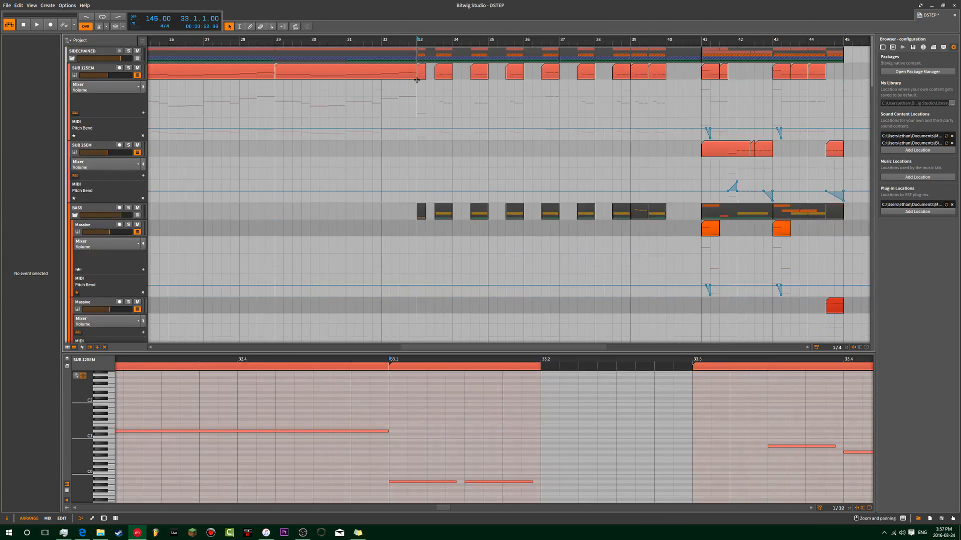
# Solo SUB 12SEM and audition its short bar 33 clip with the notes lowered by an octave
pyautogui.click(129, 68)
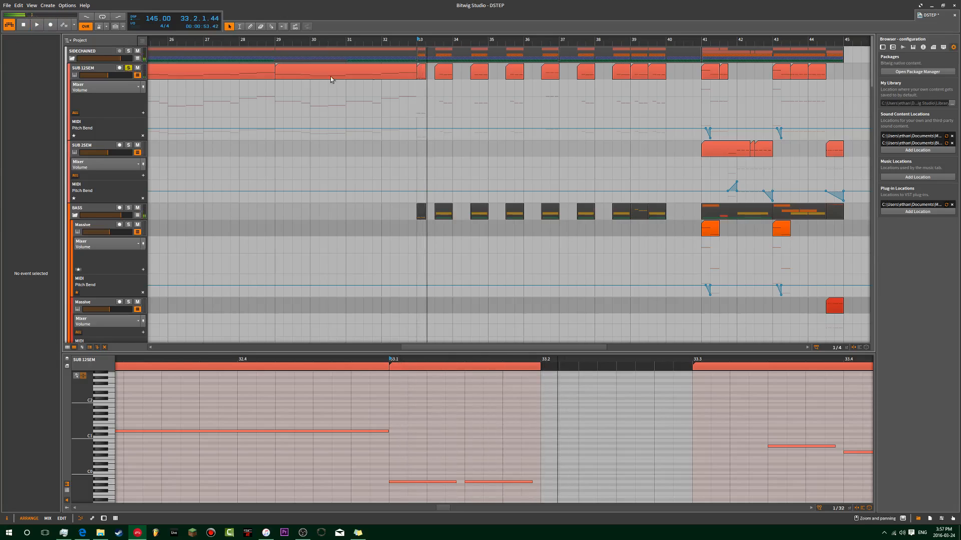
pyautogui.click(425, 75)
pyautogui.click(29, 509)
pyautogui.press('space')
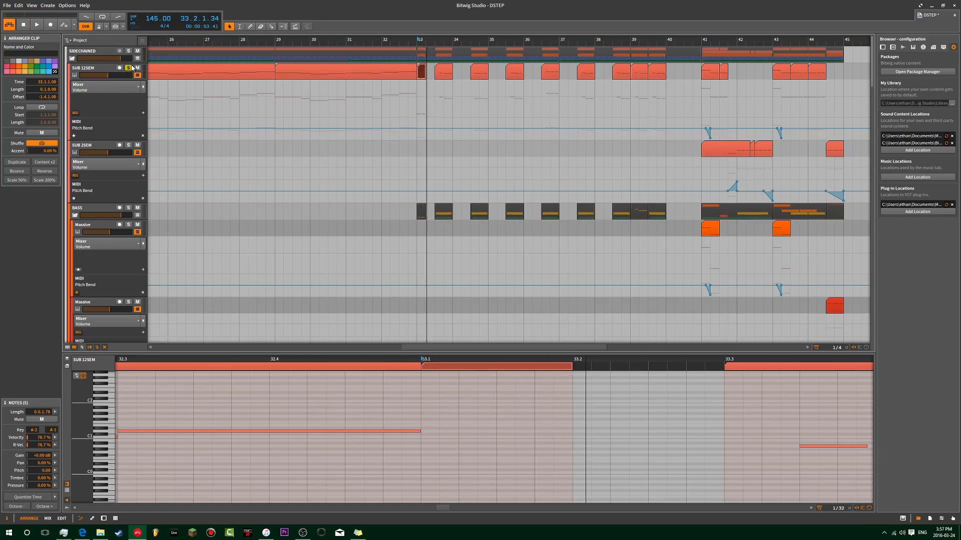
# Raise the notes of the short SUB 12SEM clip by two octaves to A0 and play them in the mix
pyautogui.scroll(-2, 262, 412)
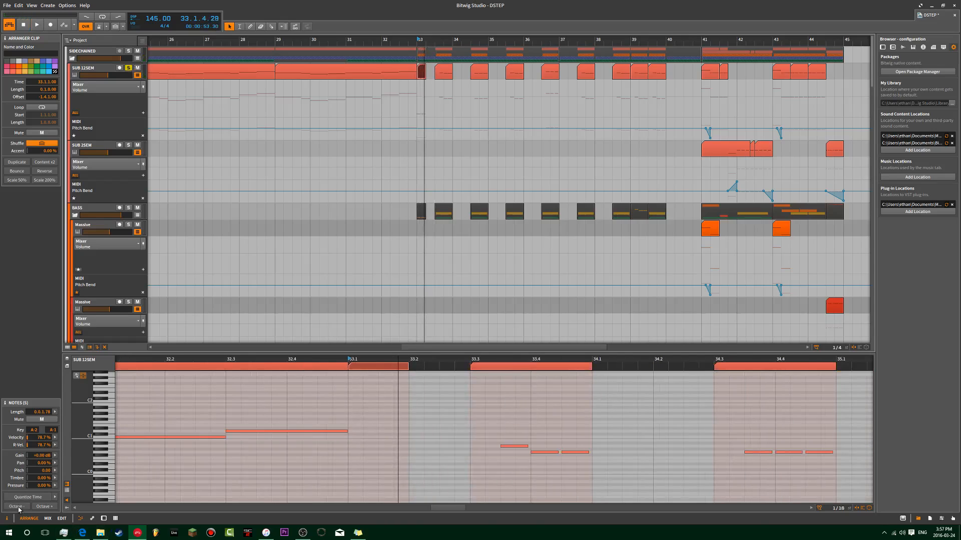
pyautogui.click(40, 509)
pyautogui.click(40, 508)
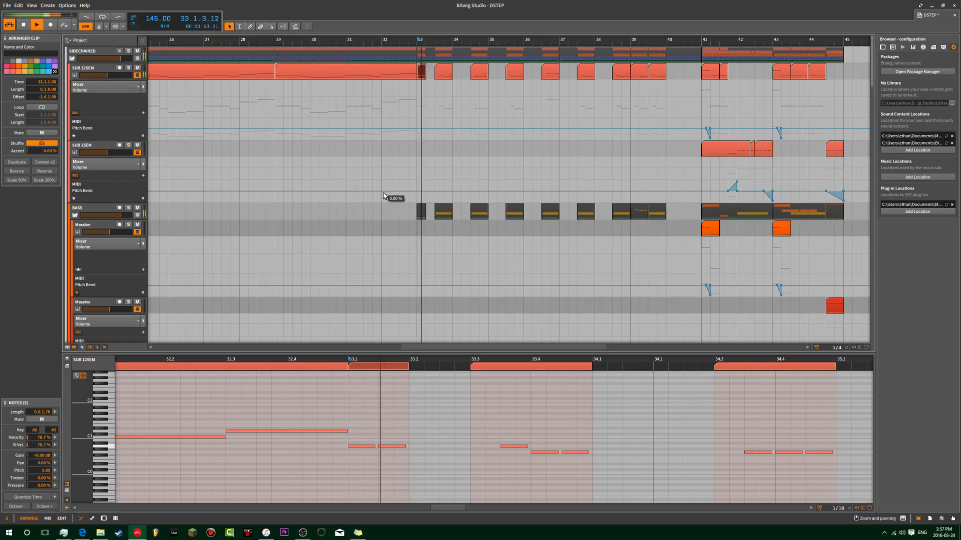
# Raise the two notes in the yellow Massive clip at bar 33 to A0 and audition them
pyautogui.scroll(-5, 406, 208)
pyautogui.click(423, 119)
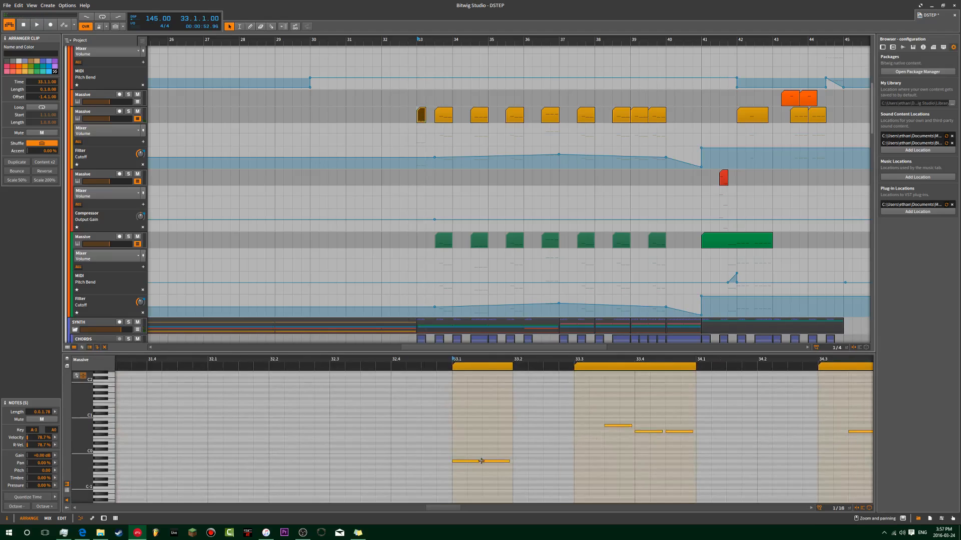
pyautogui.moveTo(509, 445); pyautogui.dragTo(441, 499)
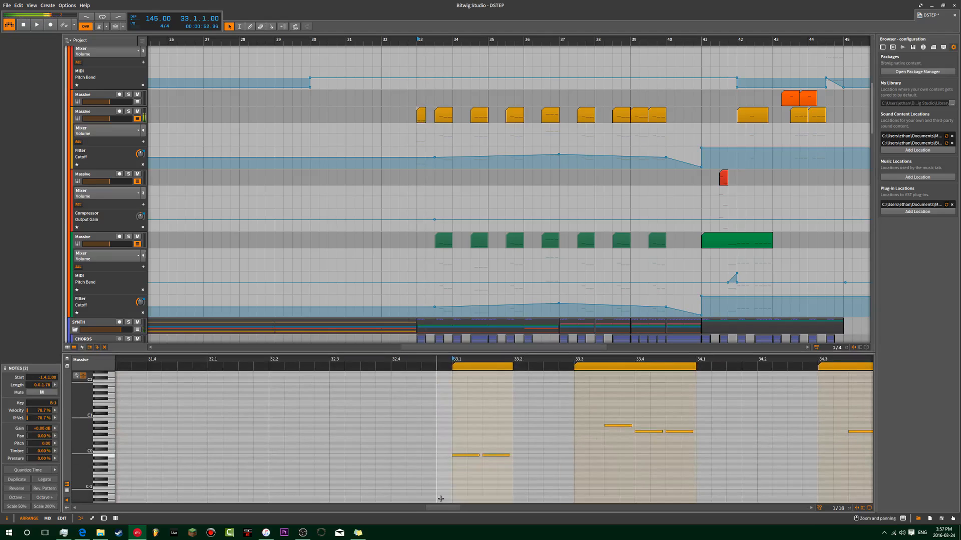
pyautogui.press('space')
pyautogui.press('space')
pyautogui.press('space')
pyautogui.press('space')
# Delete the clip's second note, lengthen the first A0 note to 0.0.3.48, and play from bar 33
pyautogui.moveTo(527, 396); pyautogui.dragTo(494, 459)
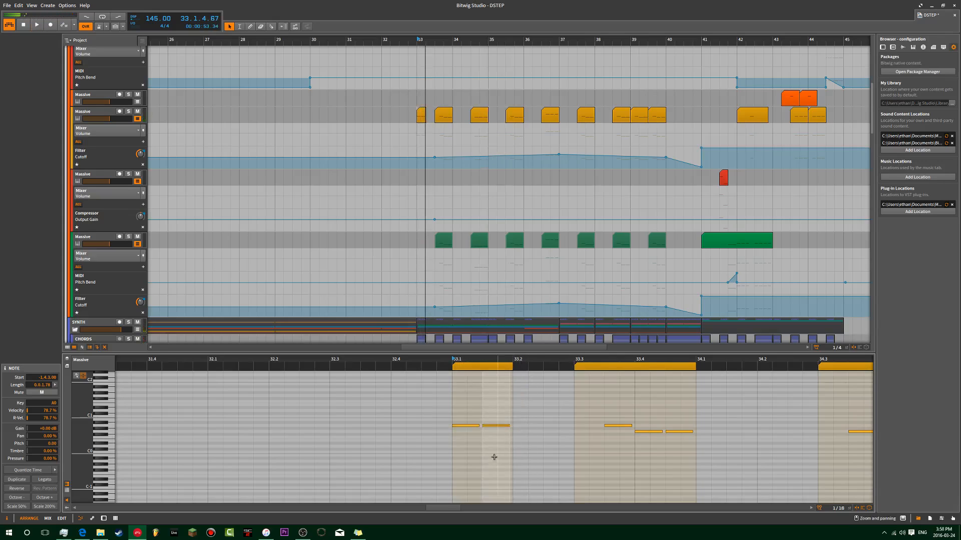
pyautogui.press('Delete')
pyautogui.moveTo(478, 426); pyautogui.dragTo(505, 426)
pyautogui.press('space')
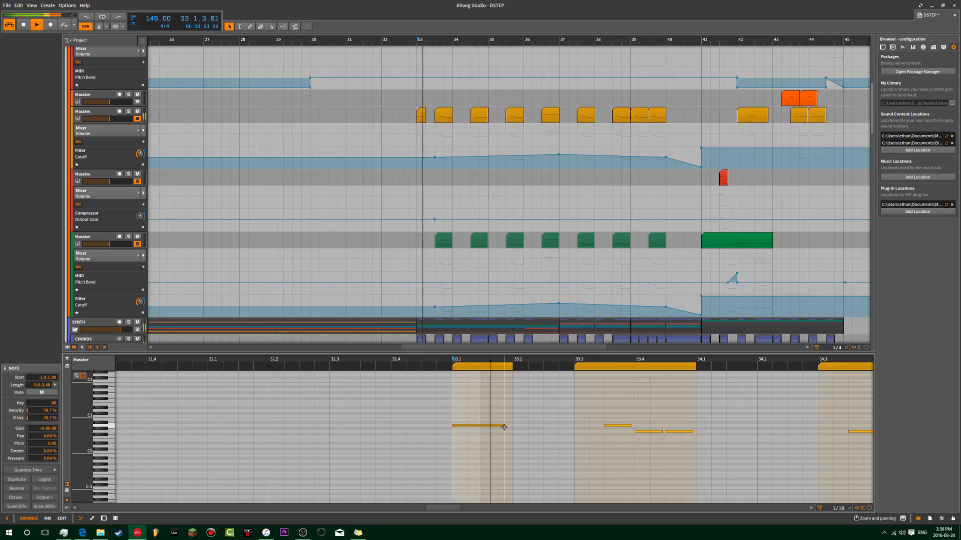
pyautogui.scroll(6, 452, 150)
pyautogui.press('space')
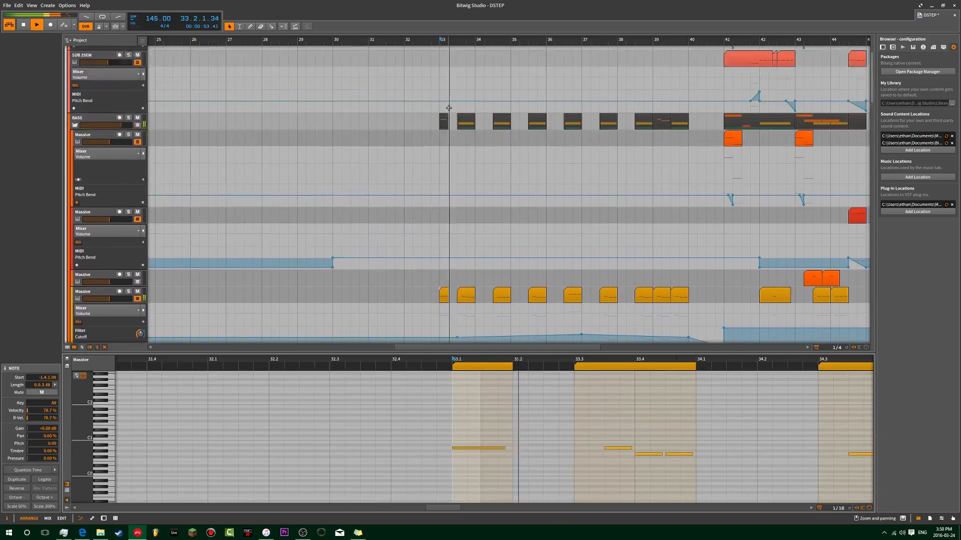
# Lengthen the first note of the short SUB 12SEM clip at bar 33 and play the mix from bar 32
pyautogui.click(445, 71)
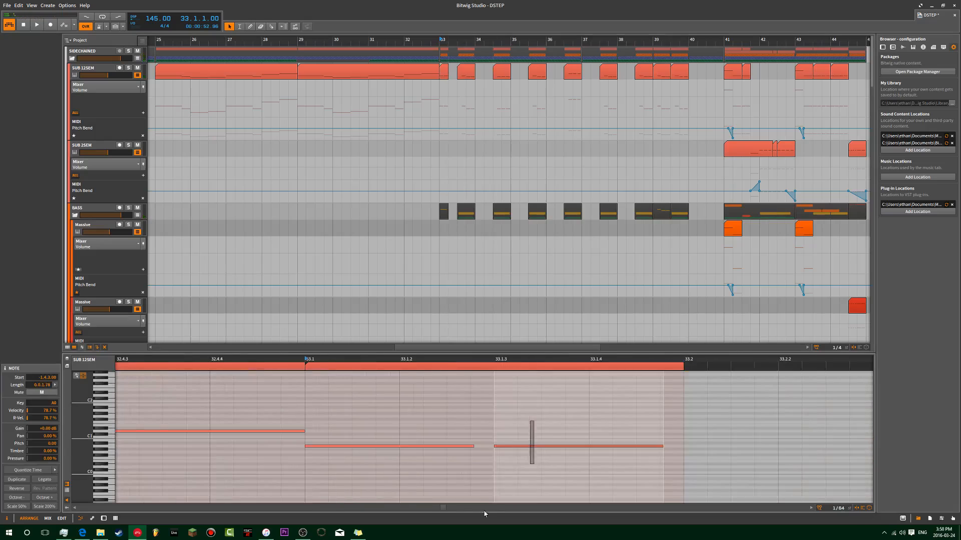
pyautogui.moveTo(471, 447); pyautogui.dragTo(532, 446)
pyautogui.press('space')
pyautogui.click(391, 171)
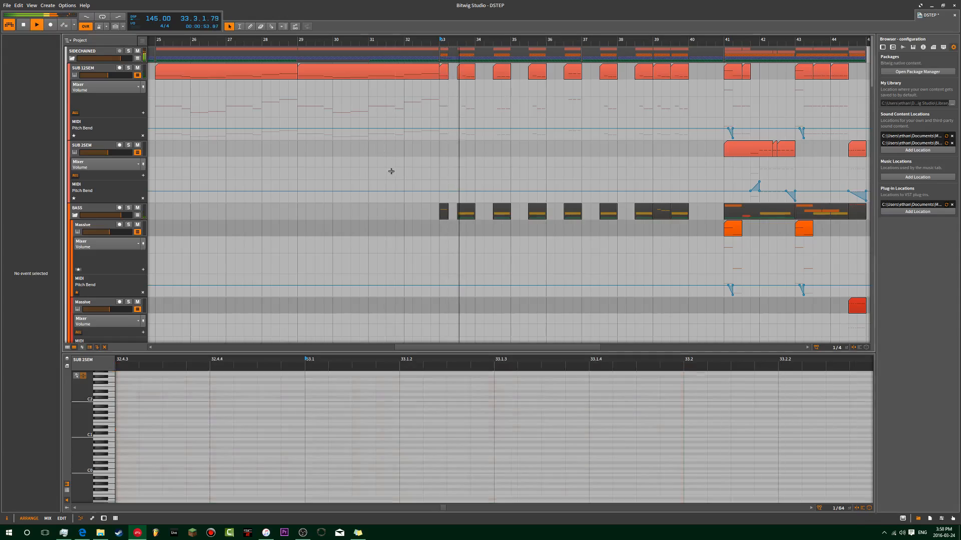
pyautogui.click(405, 40)
pyautogui.scroll(-5, 441, 175)
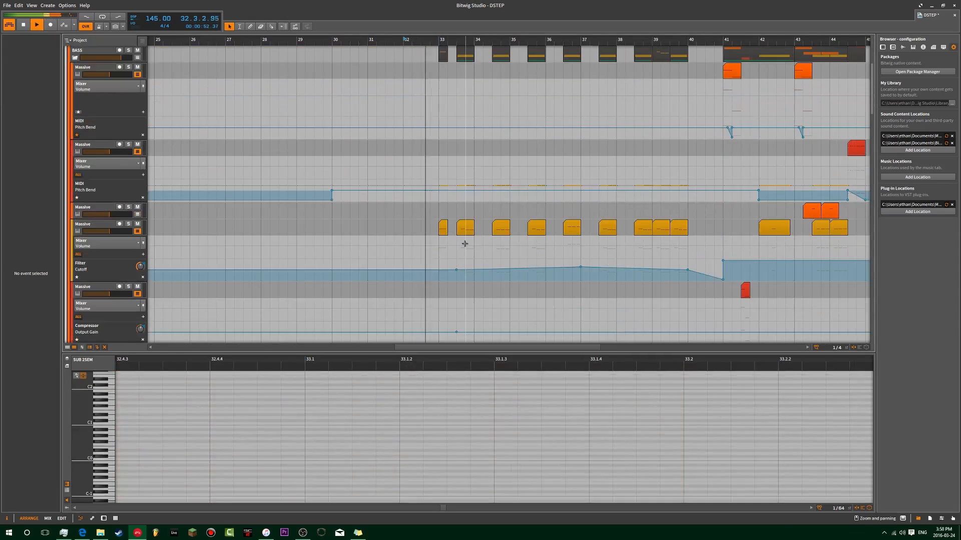
pyautogui.scroll(5, 462, 234)
pyautogui.press('space')
pyautogui.press('space')
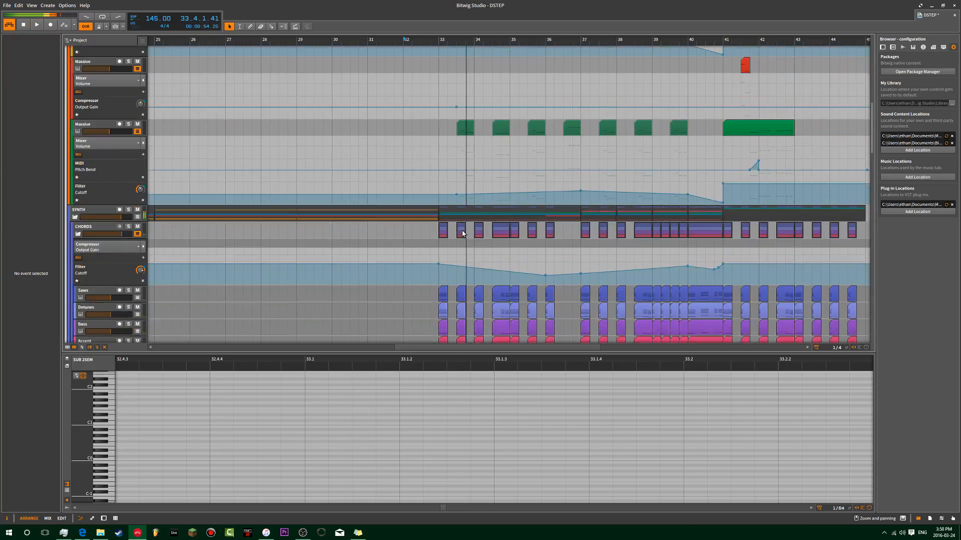
# Mute the CHORDS group's Bass clip at bar 33, and audition the Bass track soloed with and without the yellow Massive track
pyautogui.click(442, 214)
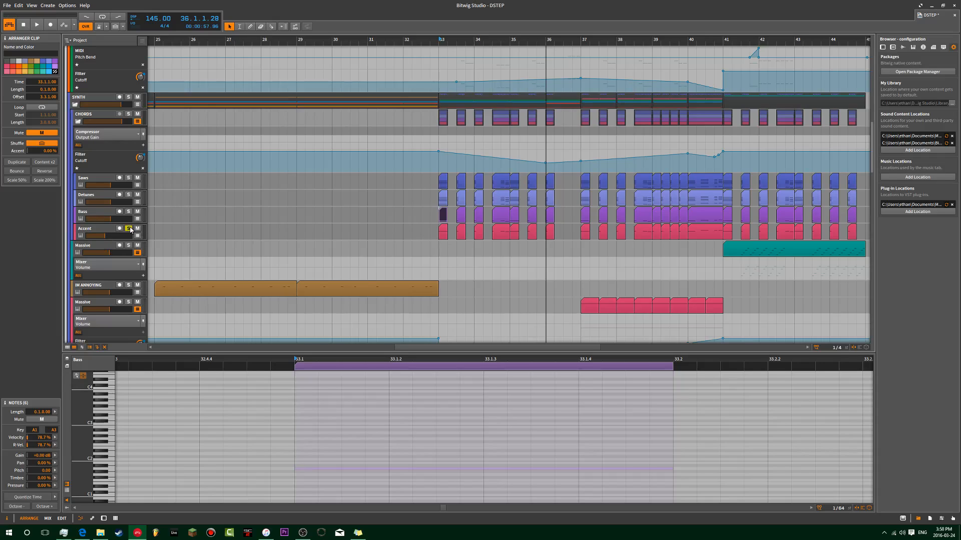
pyautogui.scroll(-5, 262, 220)
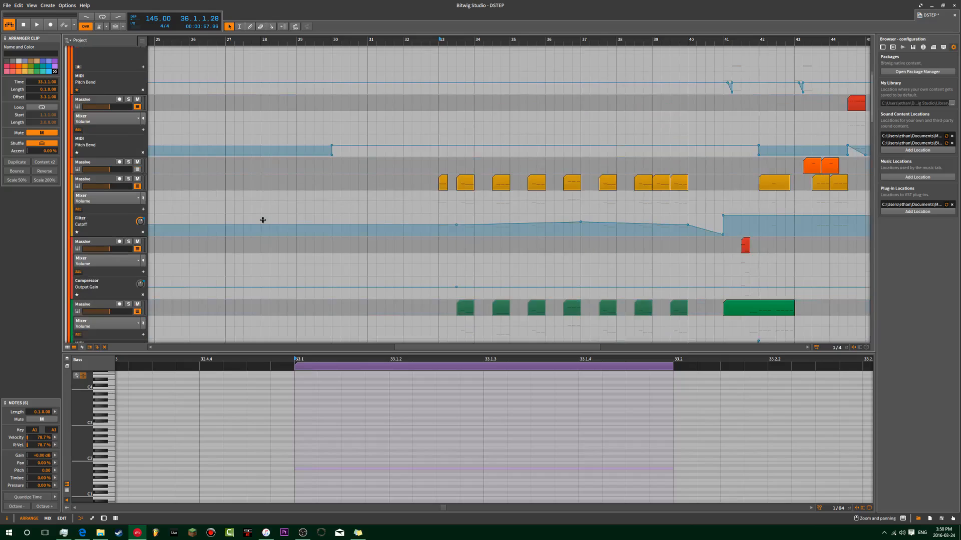
pyautogui.press('space')
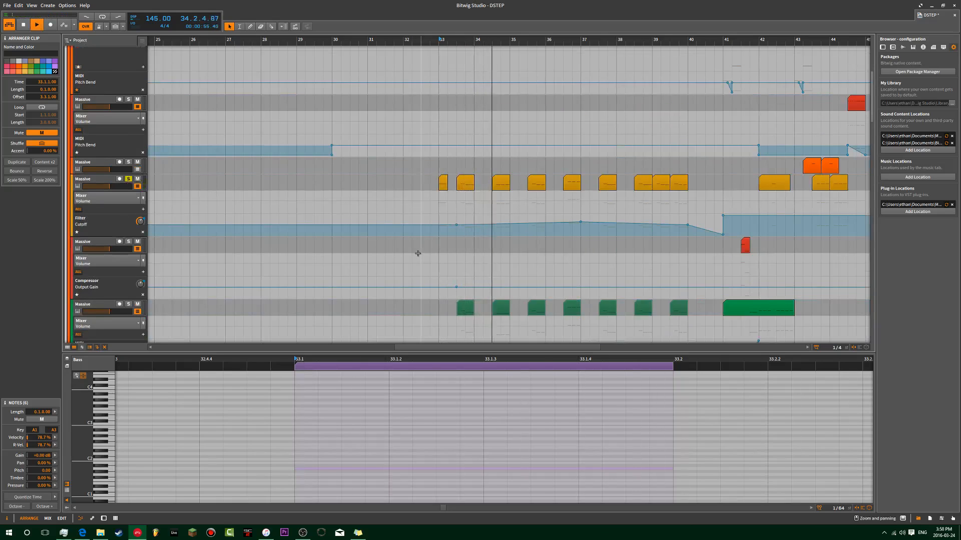
pyautogui.scroll(-5, 418, 253)
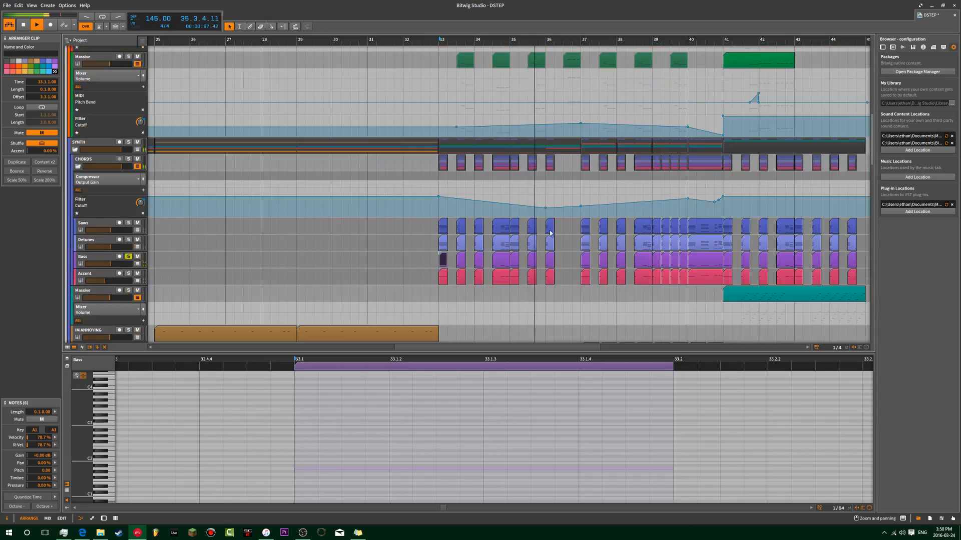
pyautogui.scroll(5, 560, 227)
pyautogui.scroll(-3, 612, 227)
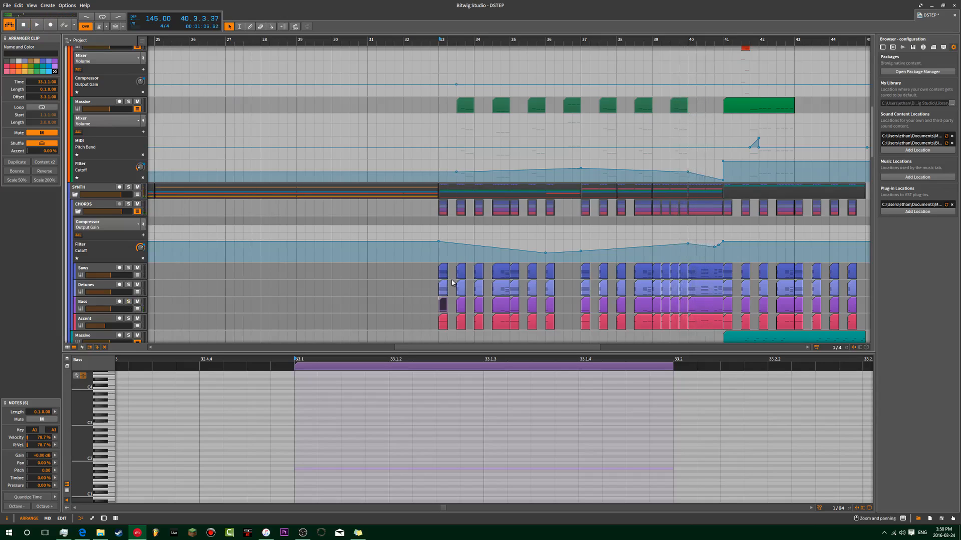
pyautogui.press('space')
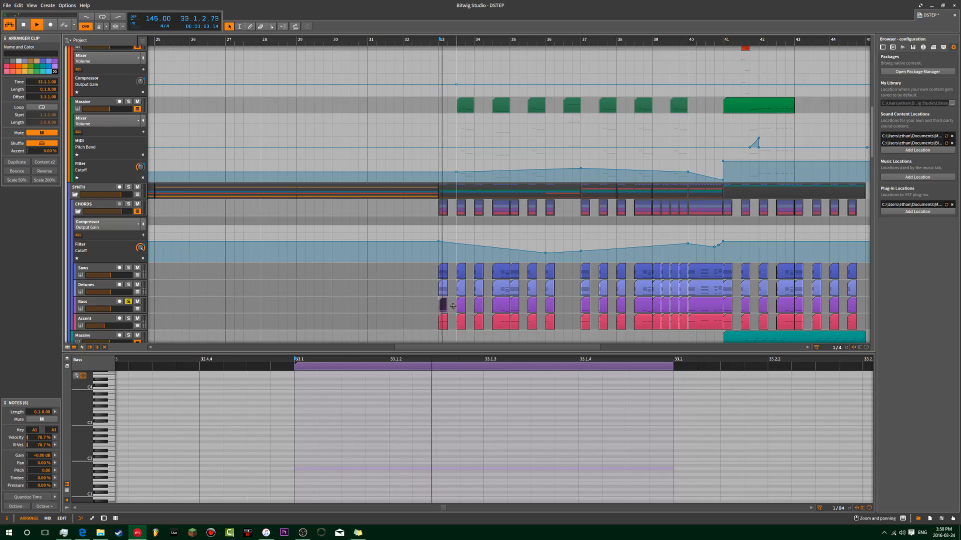
# Inspect the Massive synth on the CHORDS group's Bass track during soloed playback, and close it
pyautogui.click(90, 306)
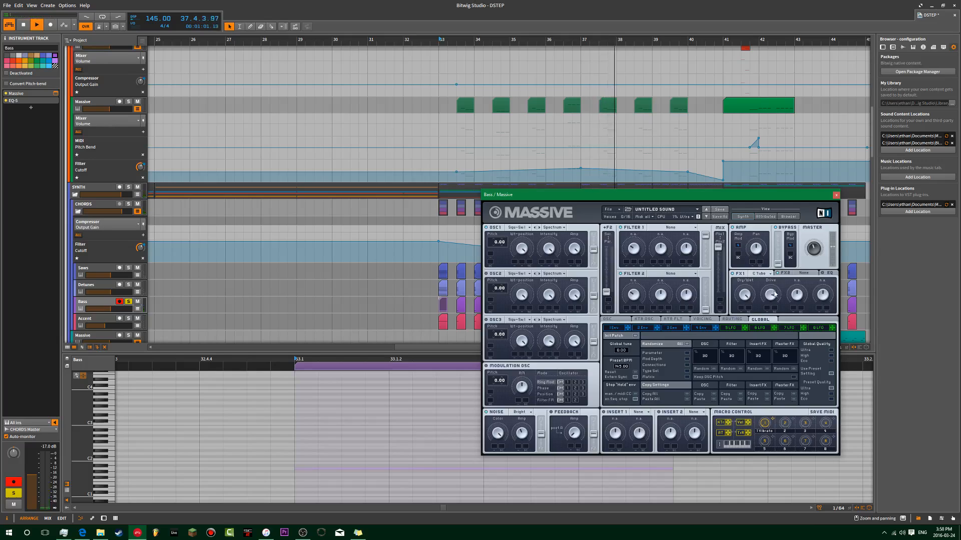
pyautogui.click(835, 195)
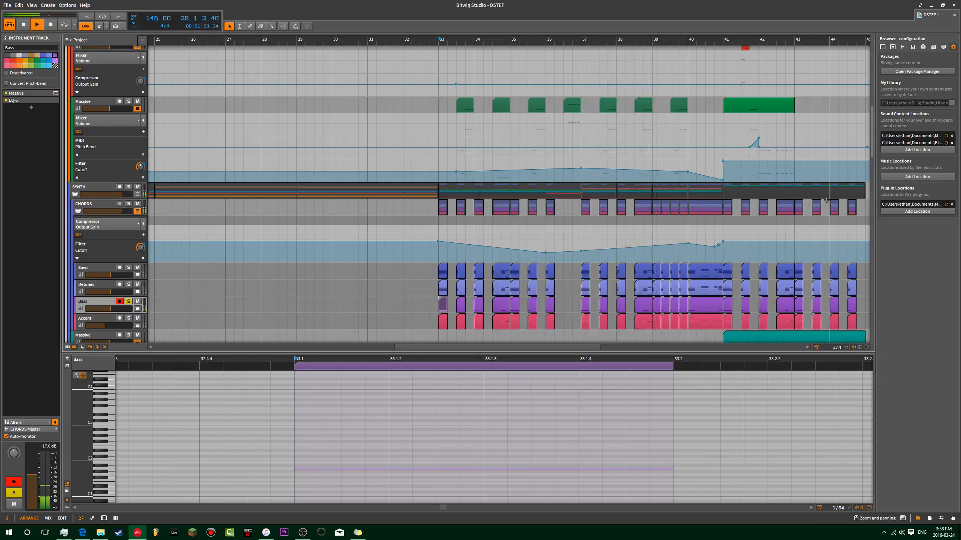
pyautogui.press('space')
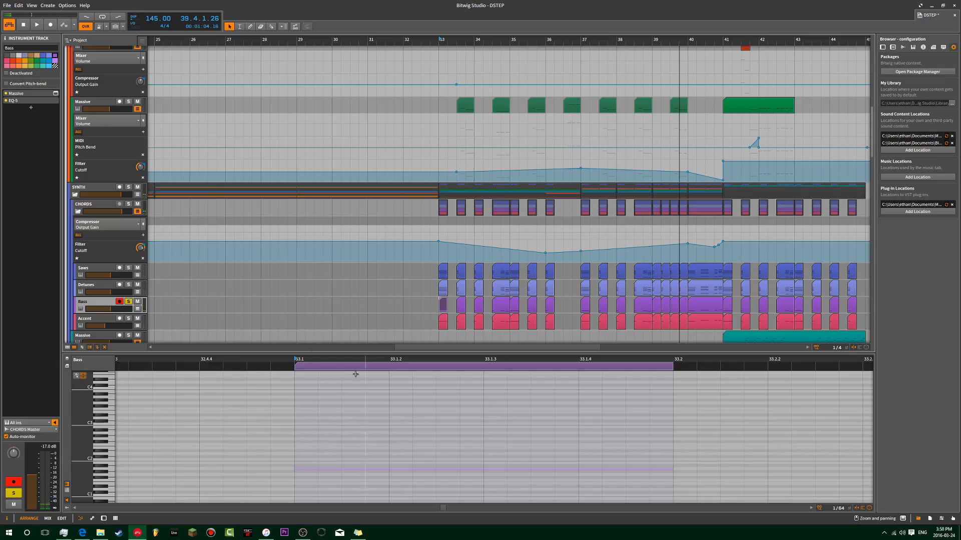
# Unsolo the CHORDS group's Bass track and play the full mix through the drop from bars 33 and 31
pyautogui.click(129, 302)
pyautogui.press('space')
pyautogui.press('space')
pyautogui.press('space')
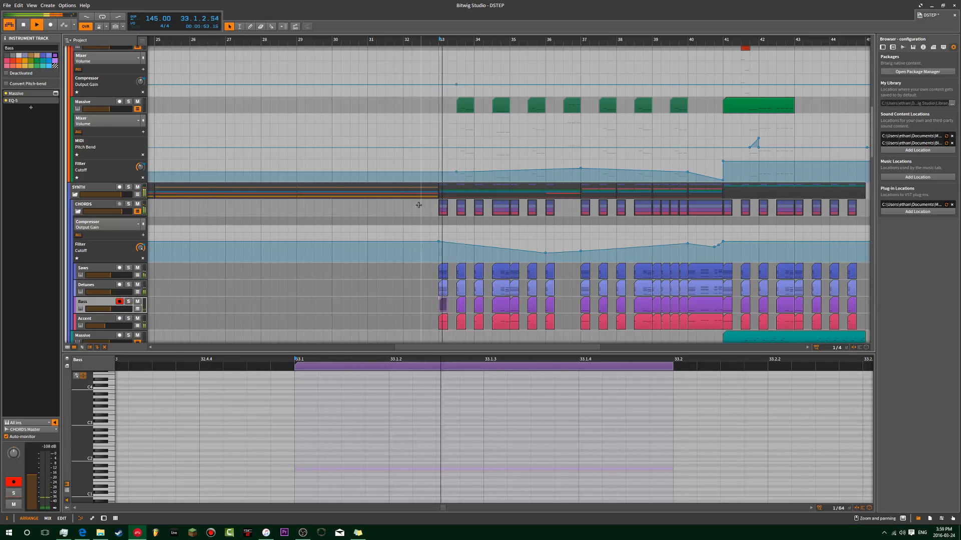
pyautogui.press('space')
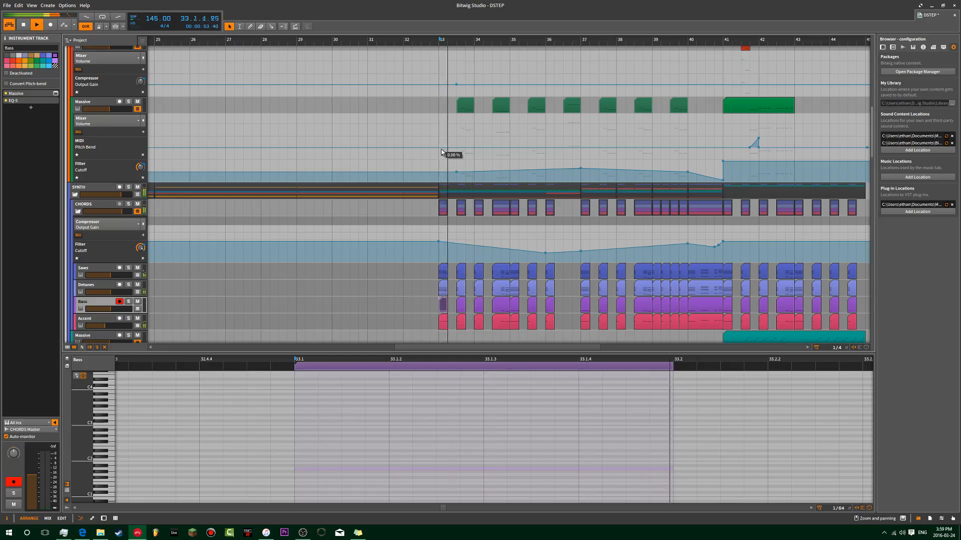
pyautogui.scroll(2, 441, 151)
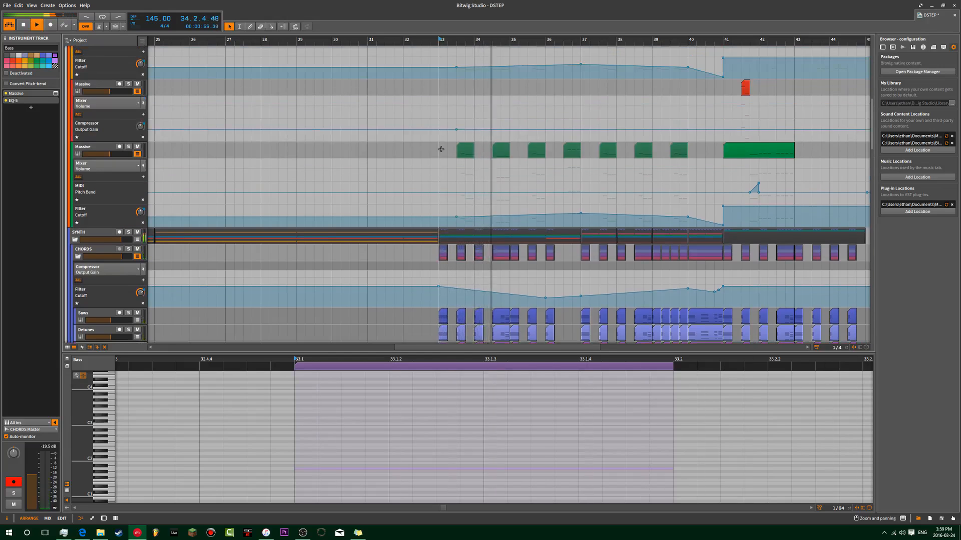
pyautogui.scroll(-2, 441, 149)
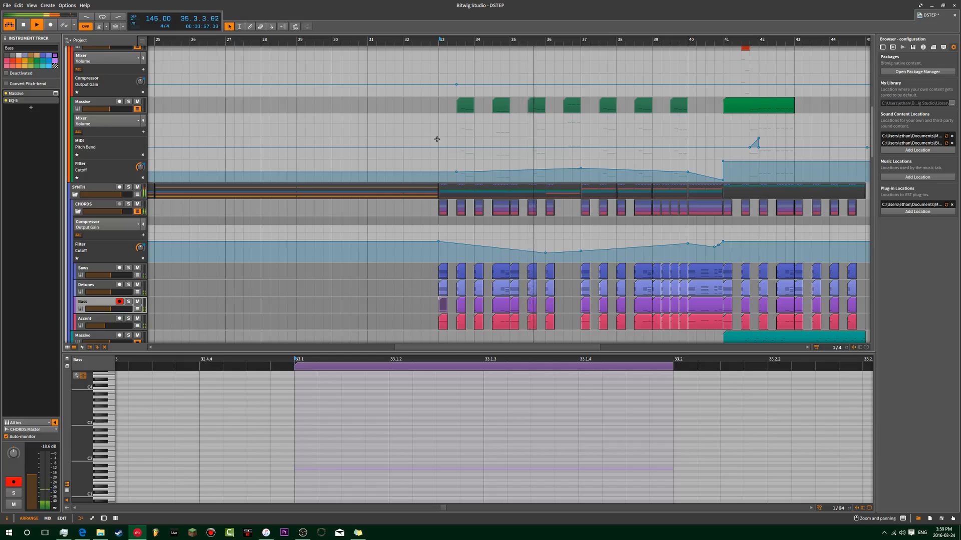
pyautogui.click(371, 39)
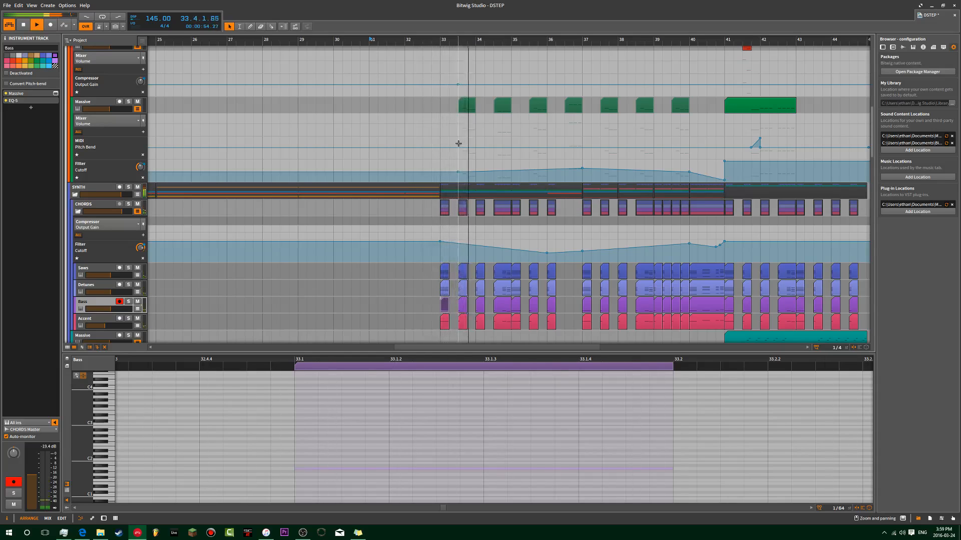
pyautogui.scroll(6, 458, 143)
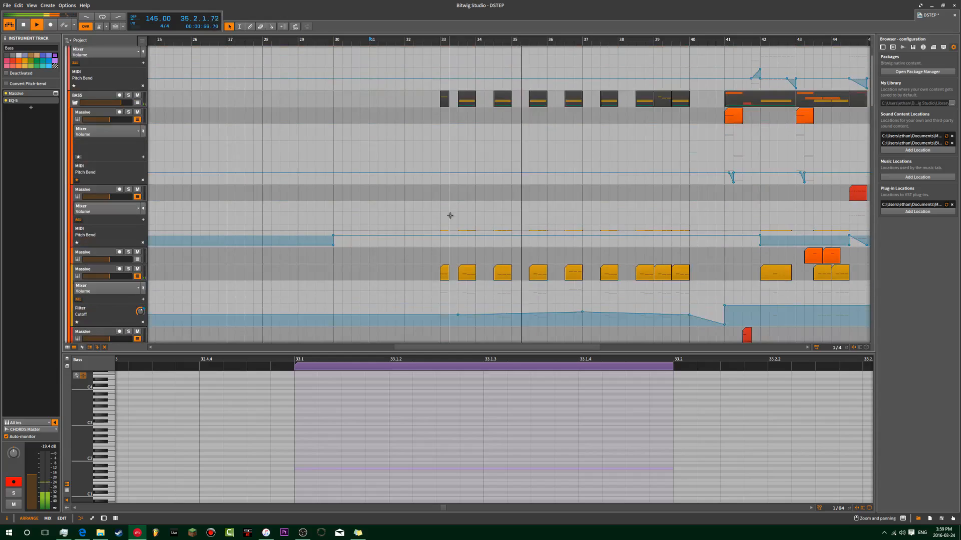
# Add Filter Cutoff automation points on the yellow Massive track around bar 33 for a rise into the drop, and play it
pyautogui.scroll(-5, 450, 215)
pyautogui.doubleClick(440, 183)
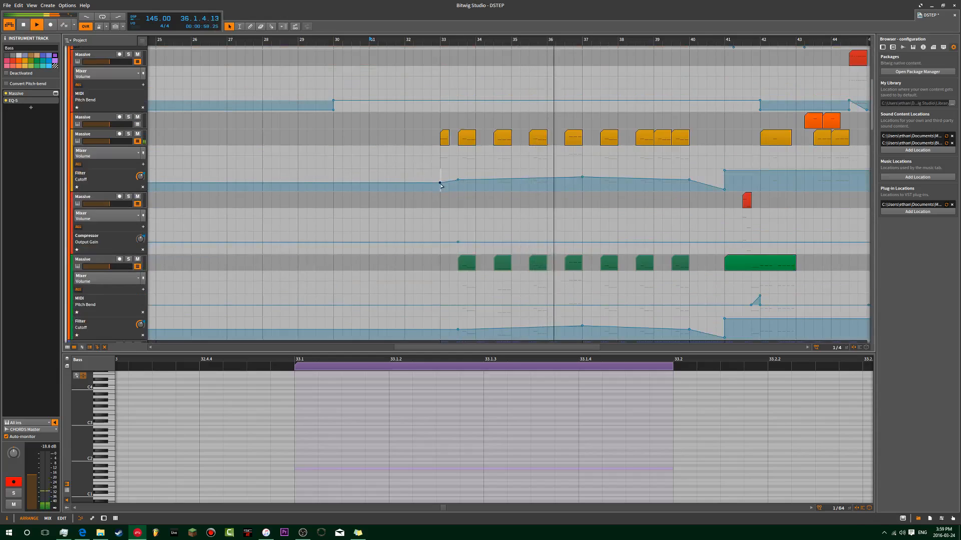
pyautogui.moveTo(440, 183); pyautogui.dragTo(440, 184)
pyautogui.press('space')
pyautogui.press('space')
pyautogui.press('space')
pyautogui.press('space')
pyautogui.click(440, 163)
pyautogui.press('space')
pyautogui.press('space')
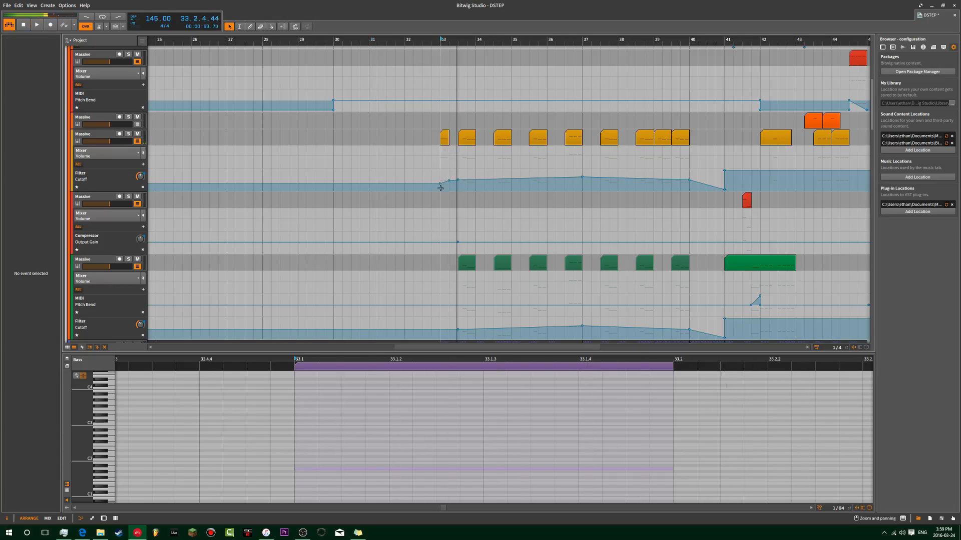
# Play the section from bar 33 and examine the bass and chord tracks' clips and automation up to bar 41
pyautogui.scroll(-4, 451, 195)
pyautogui.scroll(-1, 452, 195)
pyautogui.moveTo(450, 195); pyautogui.dragTo(425, 216)
pyautogui.scroll(7, 609, 158)
pyautogui.scroll(-3, 623, 247)
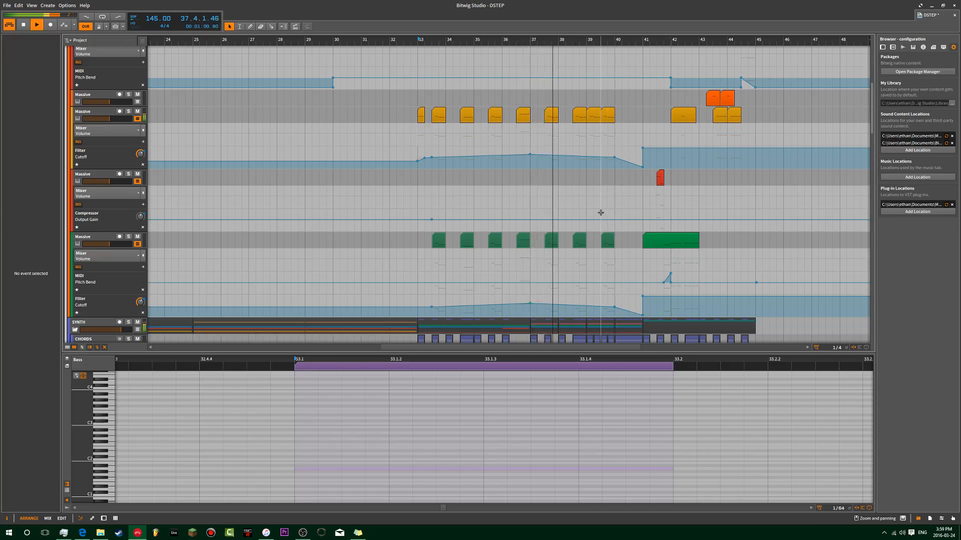
pyautogui.scroll(-5, 601, 213)
pyautogui.scroll(-5, 601, 216)
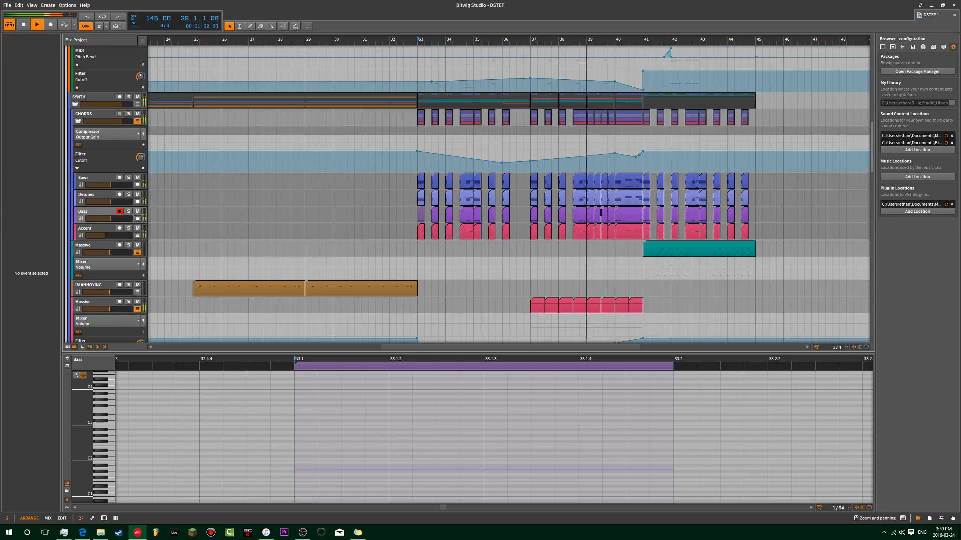
pyautogui.scroll(5, 601, 213)
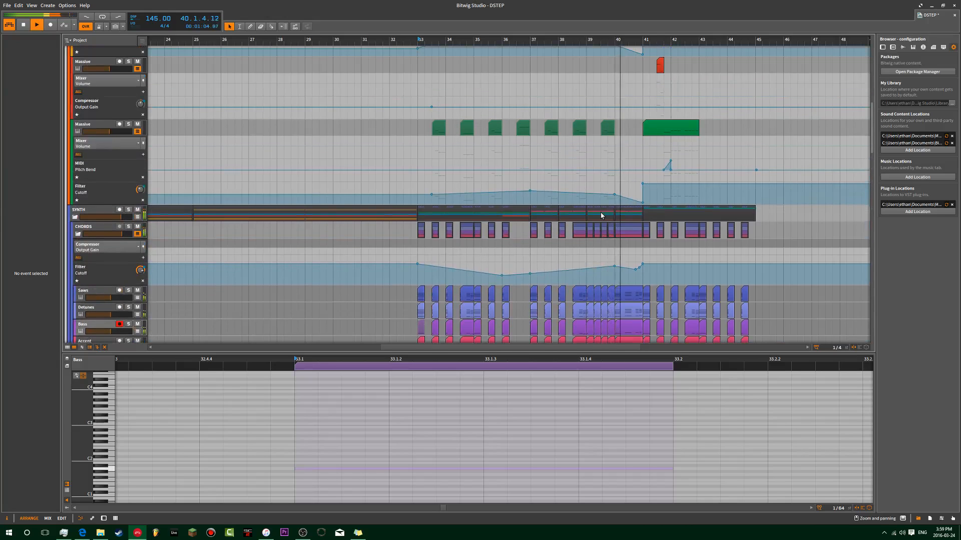
pyautogui.scroll(5, 617, 140)
pyautogui.scroll(3, 618, 140)
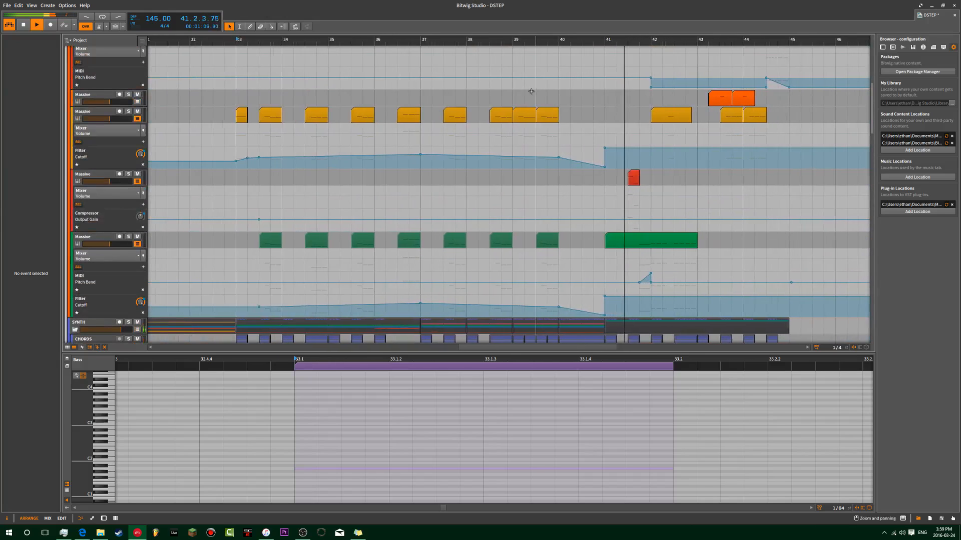
# Duplicate the two yellow Massive clips in bar 39 and the matching SUB 12SEM clips into bar 40, and audition them
pyautogui.click(544, 121)
pyautogui.keyDown('shift'); pyautogui.click(521, 124); pyautogui.keyUp('shift')
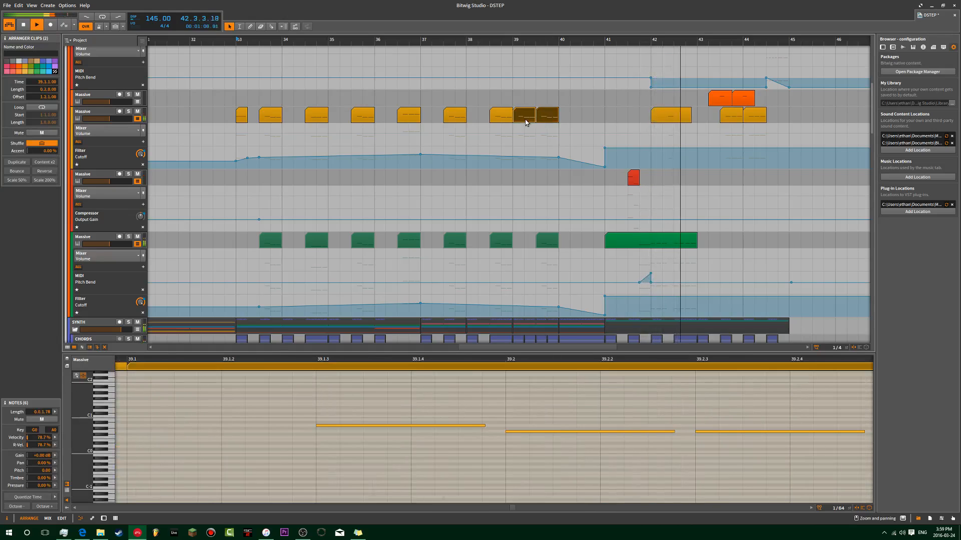
pyautogui.scroll(5, 568, 142)
pyautogui.scroll(7, 569, 142)
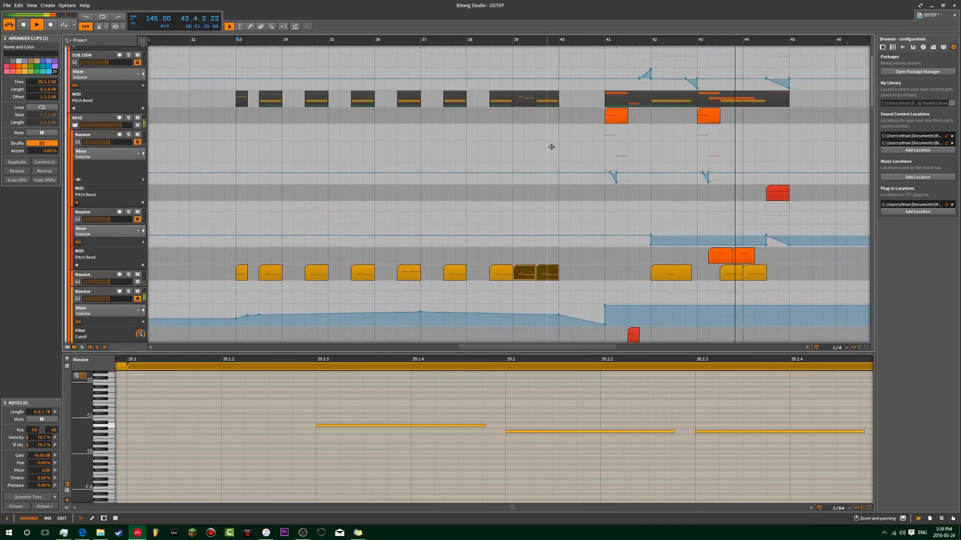
pyautogui.keyDown('shift'); pyautogui.click(552, 79); pyautogui.keyUp('shift')
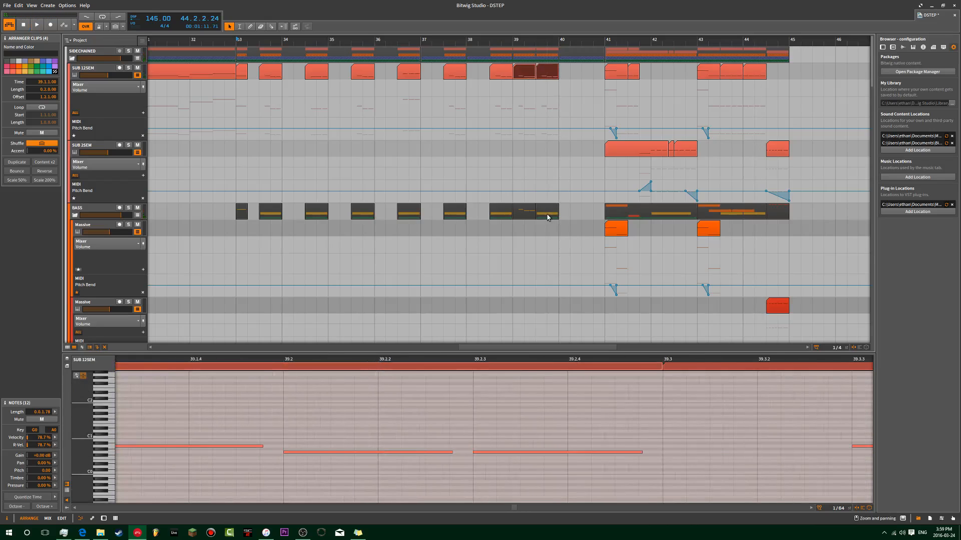
pyautogui.hotkey('ctrl', 'd')
pyautogui.click(512, 34)
pyautogui.press('space')
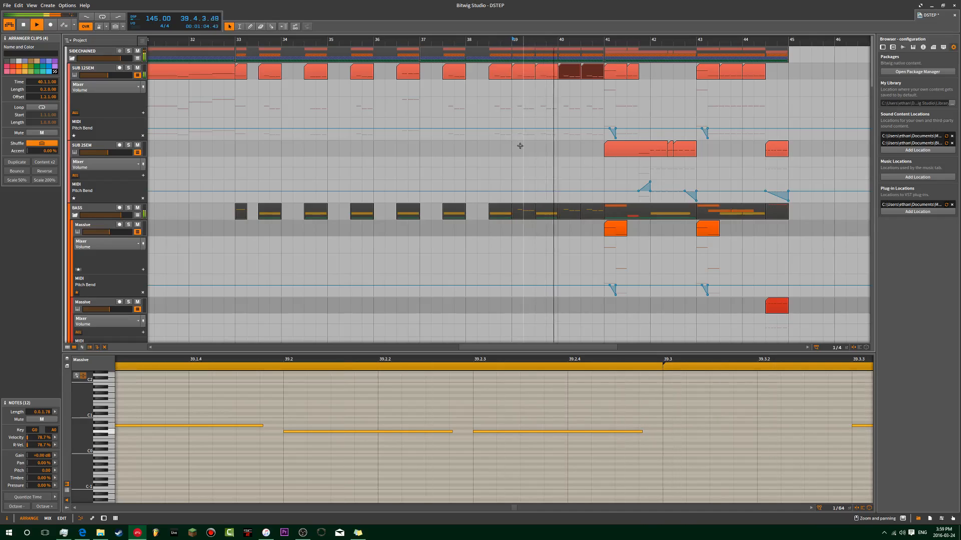
pyautogui.press('space')
pyautogui.press('space')
# Delete the lower Filter Cutoff point at bar 41 on the yellow Massive track so the cutoff ramps up through bar 40, and play it
pyautogui.scroll(-5, 496, 213)
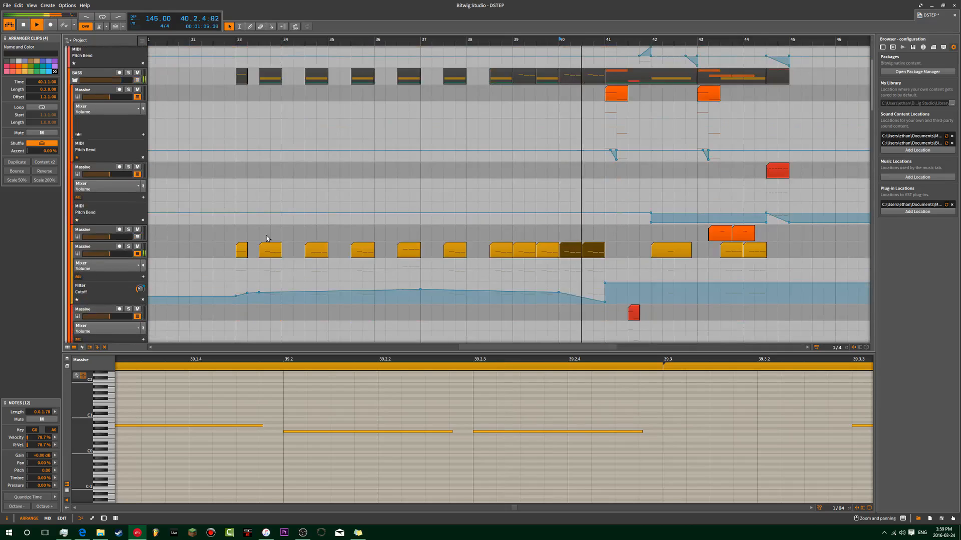
pyautogui.scroll(-3, 497, 212)
pyautogui.click(604, 206)
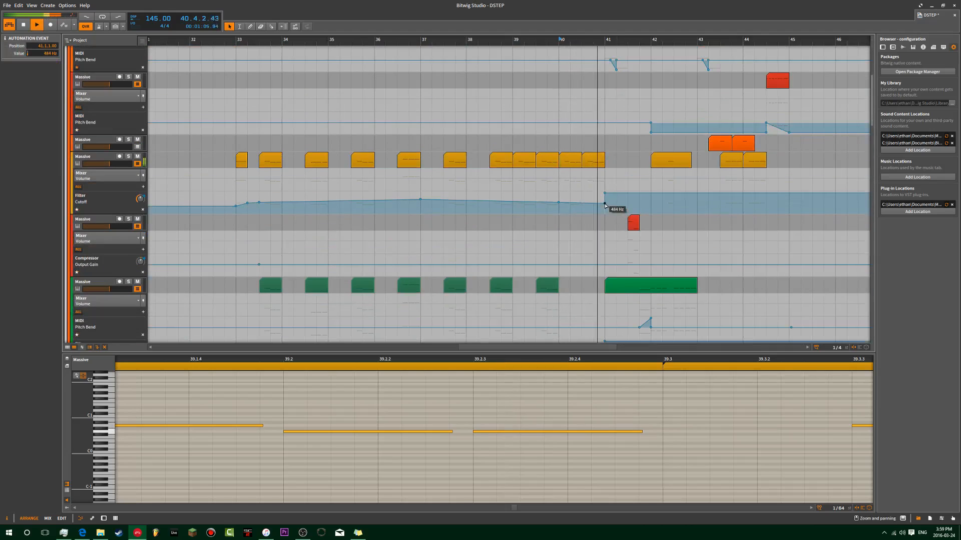
pyautogui.moveTo(605, 206); pyautogui.dragTo(605, 198)
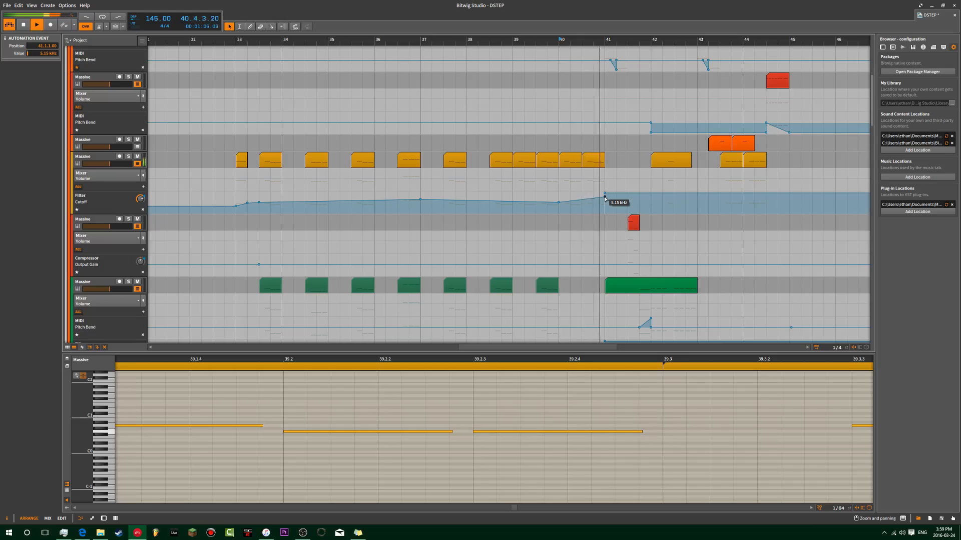
pyautogui.doubleClick(605, 198)
pyautogui.press('space')
pyautogui.press('space')
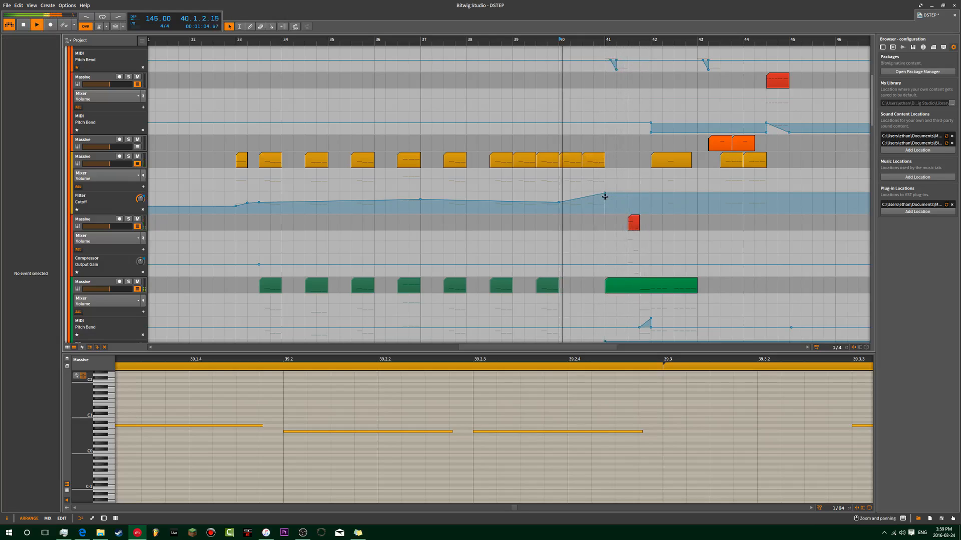
pyautogui.scroll(1, 608, 171)
pyautogui.press('space')
pyautogui.press('space')
# Raise the last two notes of the yellow Massive clip in the second half of bar 40 two semitones to A0
pyautogui.scroll(5, 608, 170)
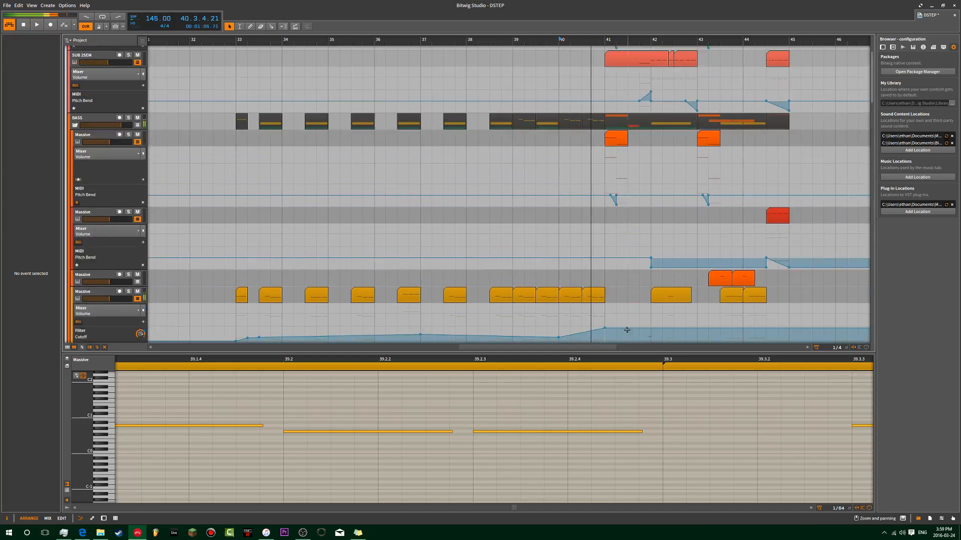
pyautogui.doubleClick(592, 298)
pyautogui.moveTo(432, 420); pyautogui.dragTo(454, 472)
pyautogui.moveTo(539, 418); pyautogui.dragTo(650, 446)
pyautogui.press('Up')
pyautogui.press('Up')
pyautogui.click(396, 426)
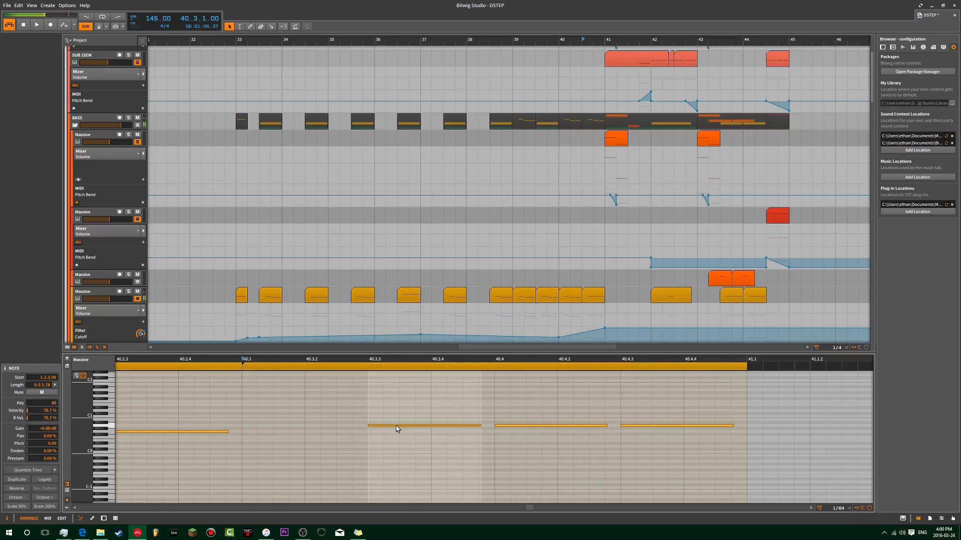
# Add an A0 note at 40.3 in the yellow Massive clip and play from bar 40
pyautogui.doubleClick(256, 426)
pyautogui.press('space')
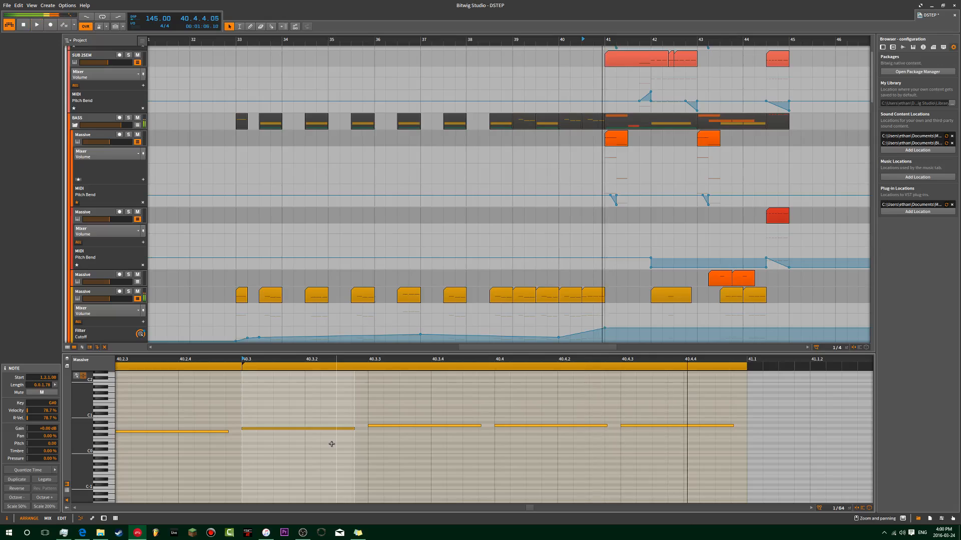
pyautogui.click(564, 39)
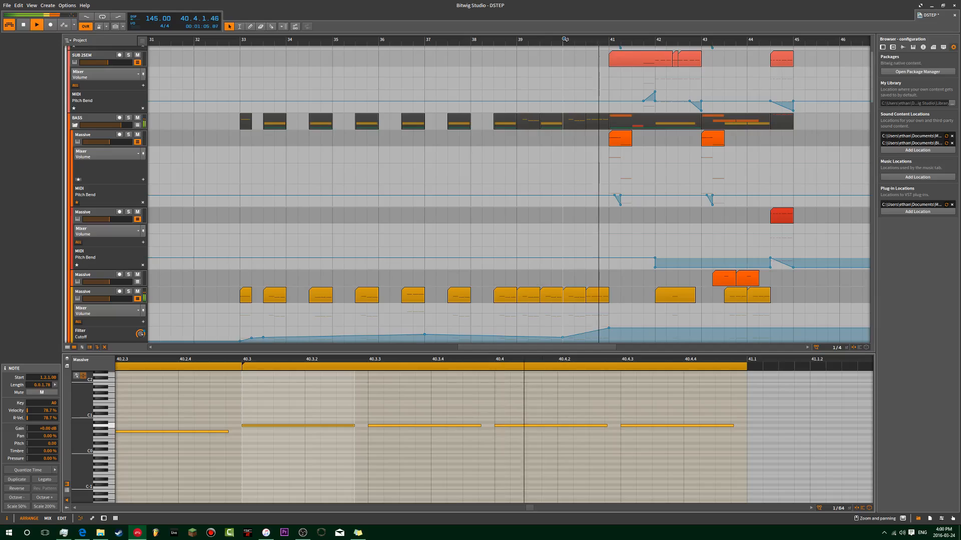
pyautogui.press('space')
# Raise the yellow Massive note at 40.4 one octave to A1 and audition the track from bar 39
pyautogui.click(530, 425)
pyautogui.hotkey('shift', 'Up')
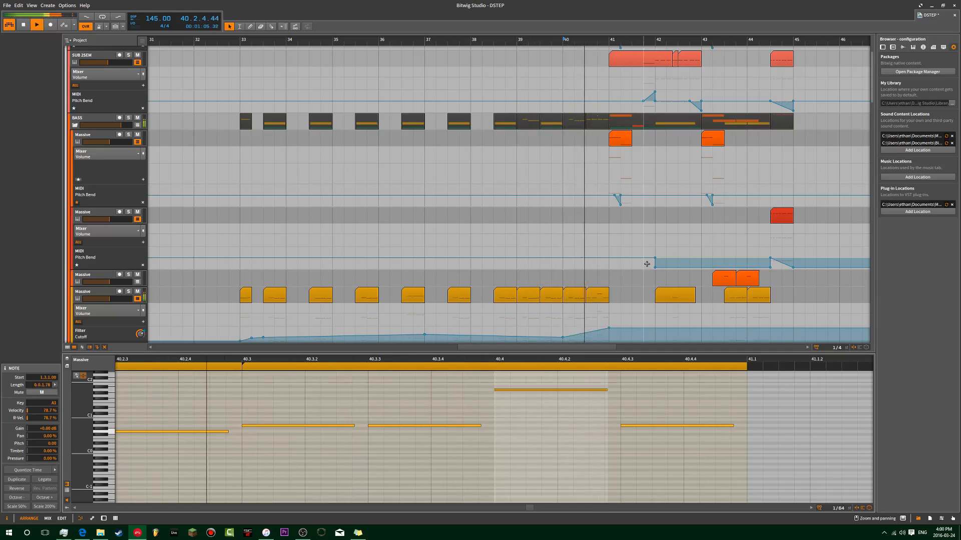
pyautogui.click(525, 39)
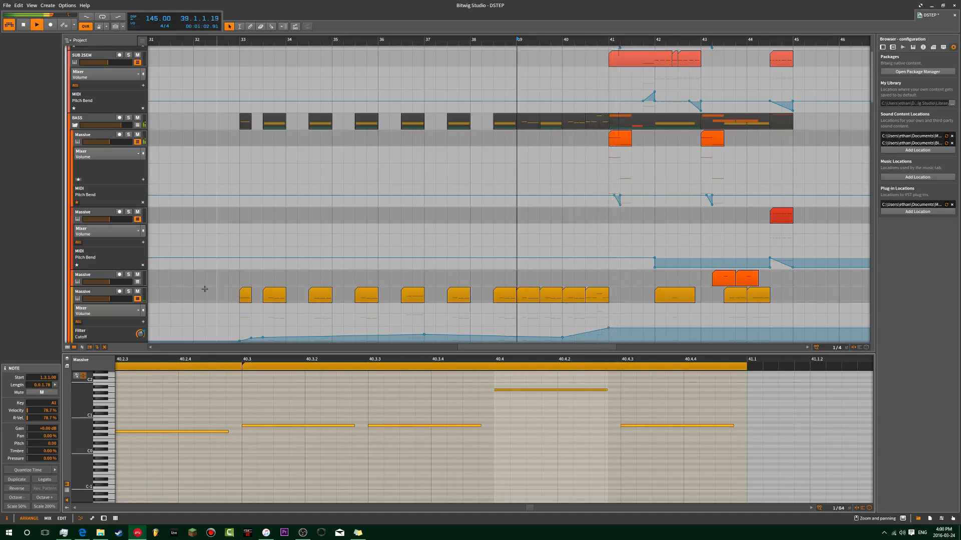
pyautogui.click(128, 292)
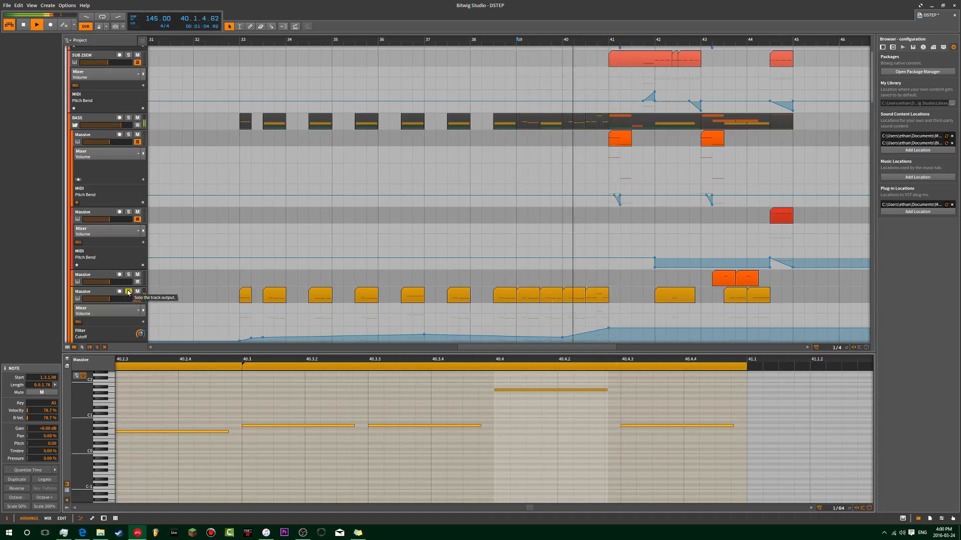
pyautogui.click(129, 293)
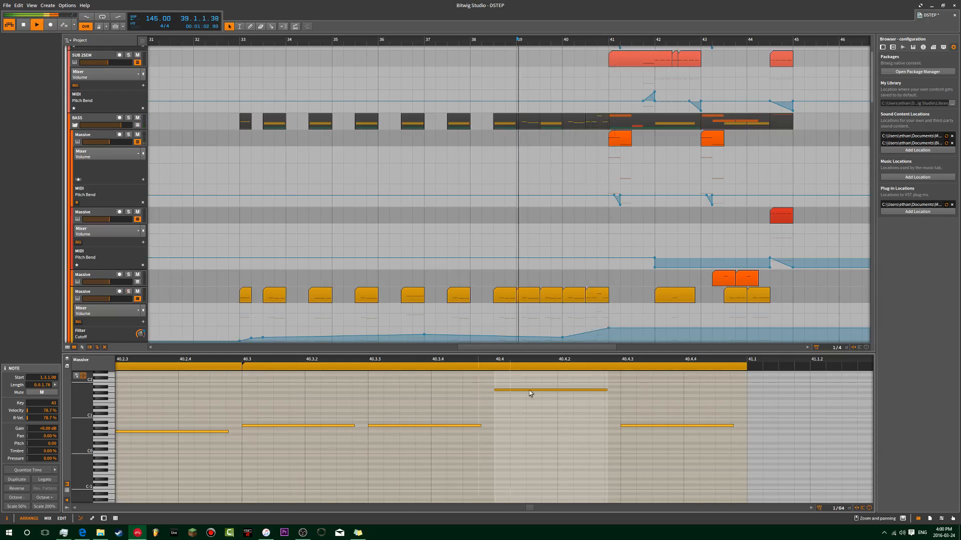
# Shorten the A1 note at 40.4 to half its length, add another A1 note at 40.4.2, and audition them with the track soloed
pyautogui.moveTo(605, 391); pyautogui.dragTo(548, 389)
pyautogui.doubleClick(569, 387)
pyautogui.press('space')
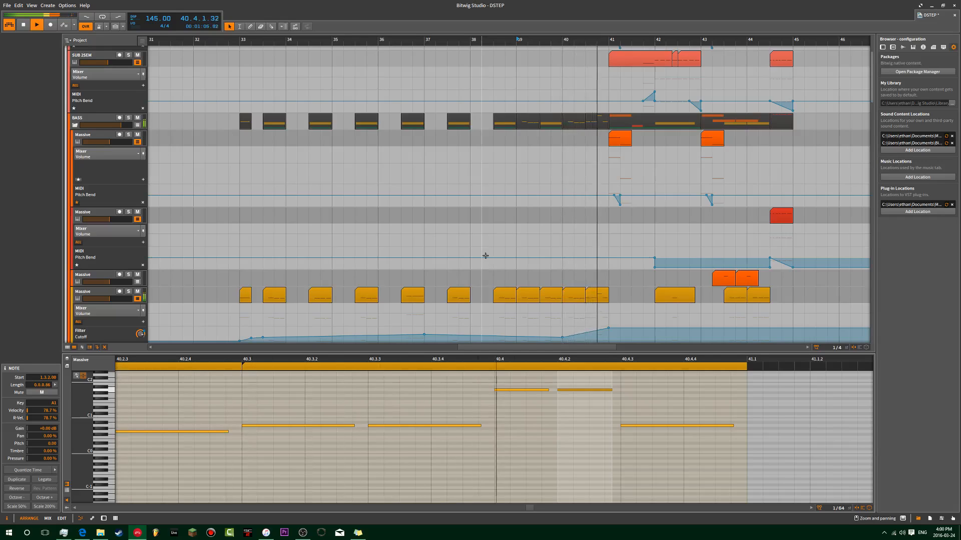
pyautogui.click(129, 292)
pyautogui.press('space')
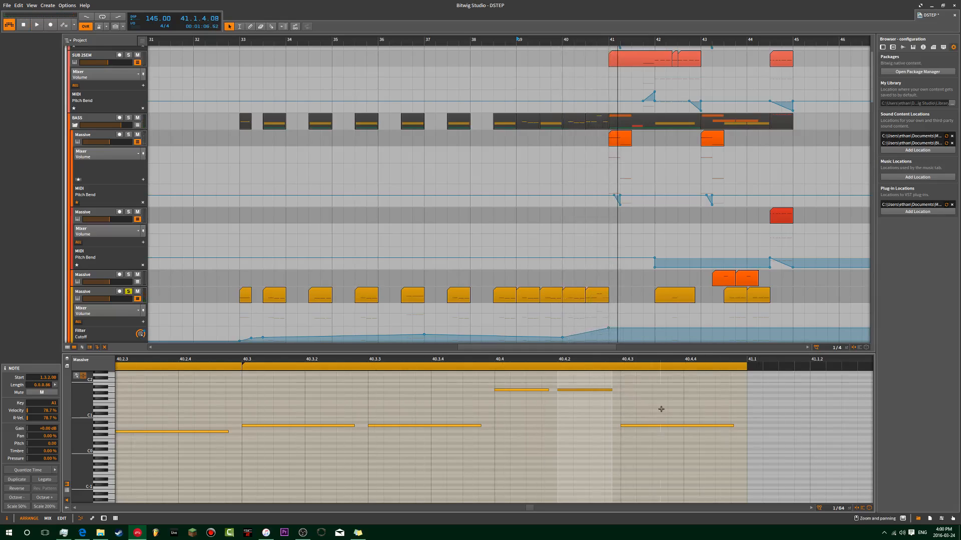
# Raise the last note at 40.4.3 one octave to A1 and play the fill
pyautogui.click(677, 425)
pyautogui.hotkey('shift', 'Up')
pyautogui.press('space')
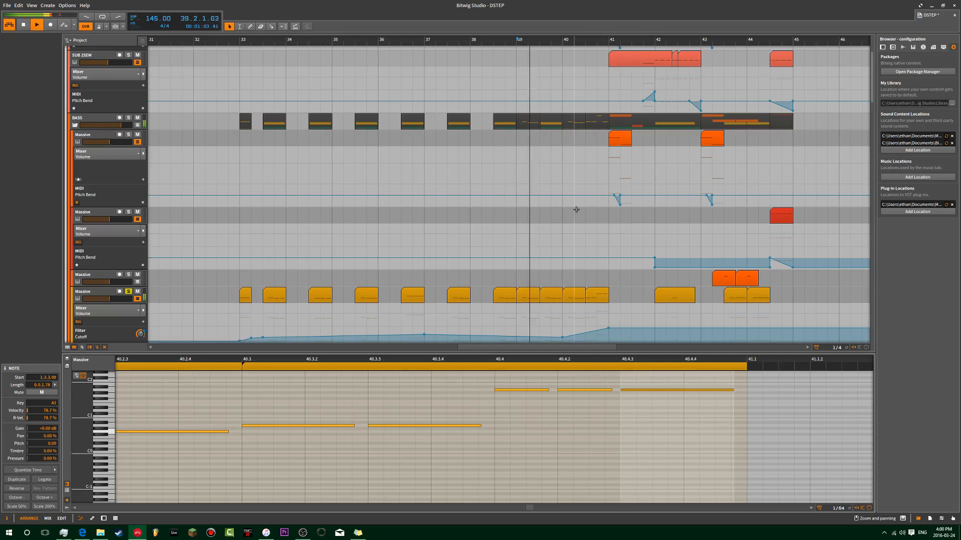
# Add a Filter Cutoff point of 5.17 kHz at 40.4 on the yellow Massive track, and play it back with solo off
pyautogui.scroll(-3, 574, 216)
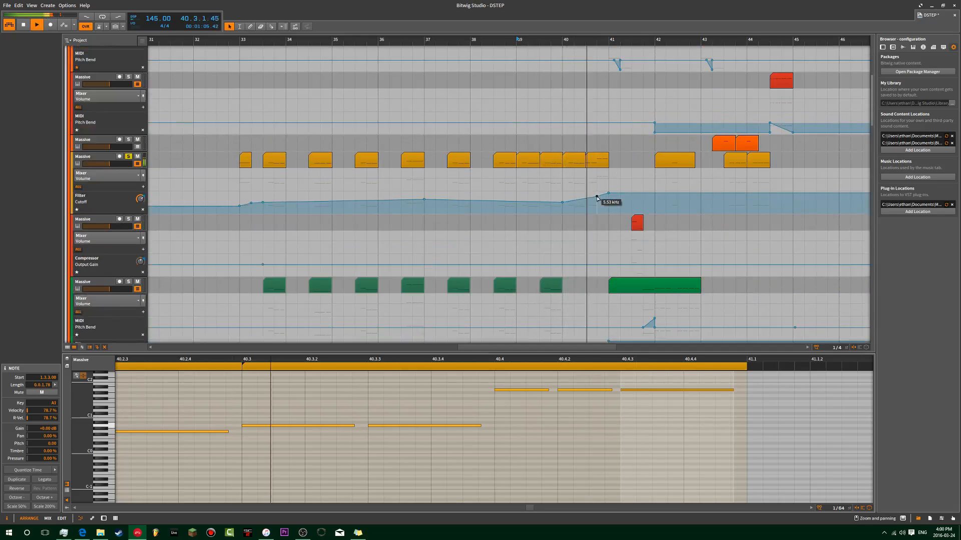
pyautogui.click(597, 197)
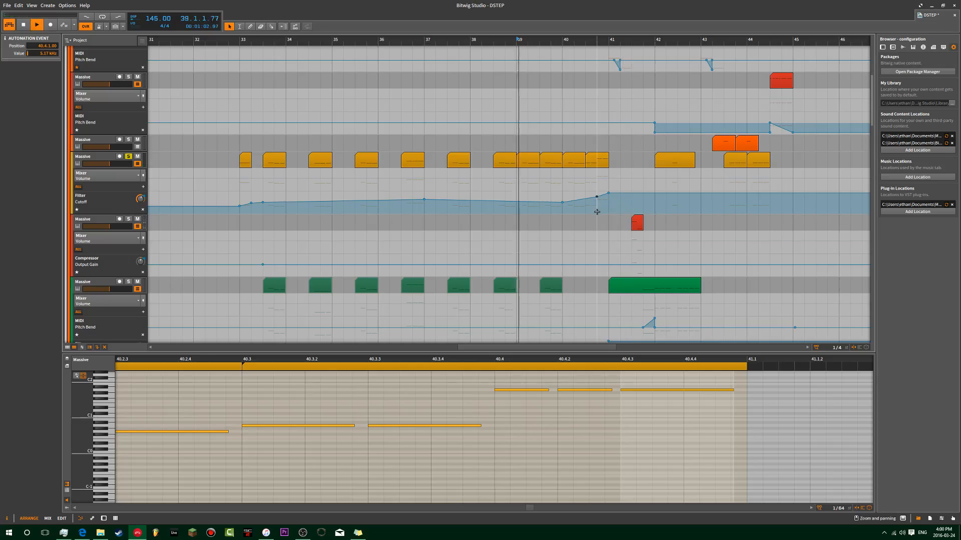
pyautogui.scroll(3, 596, 211)
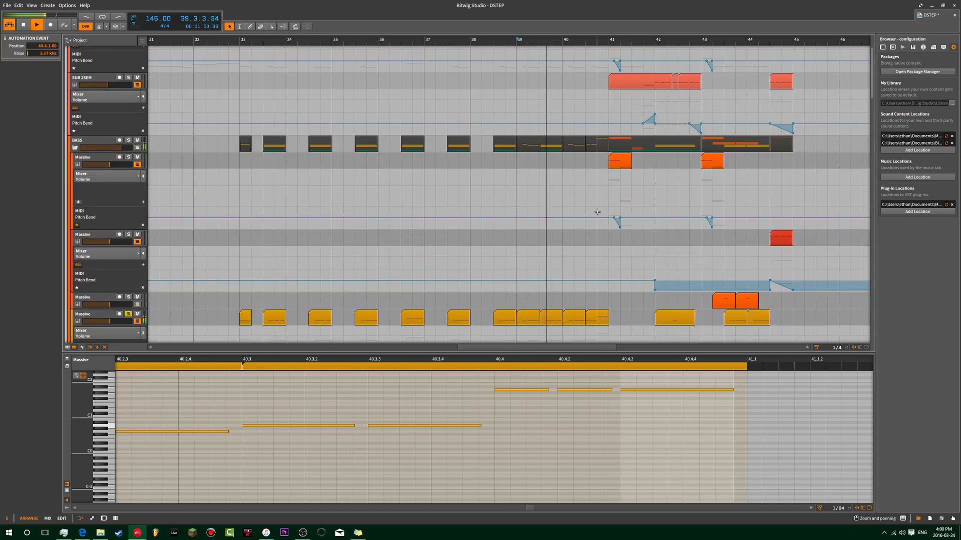
pyautogui.click(128, 158)
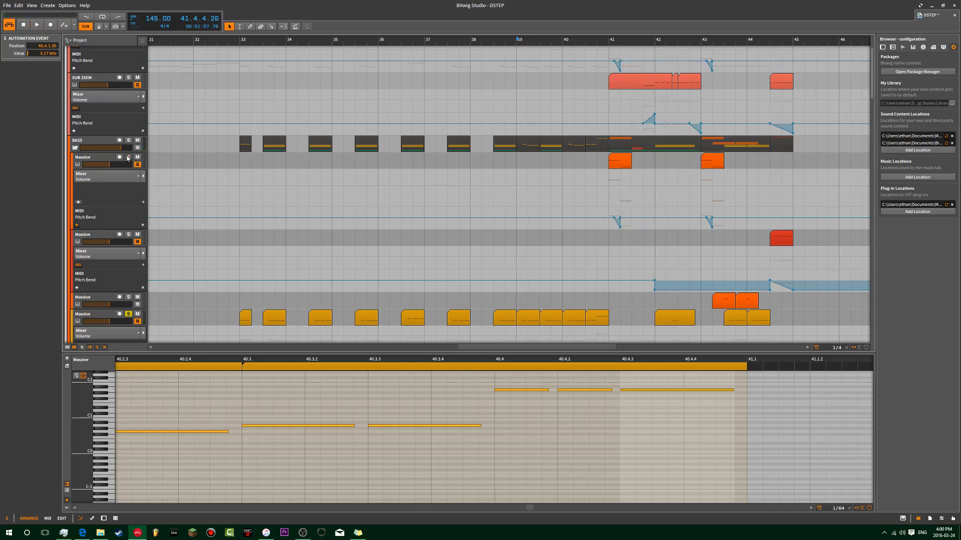
pyautogui.press('space')
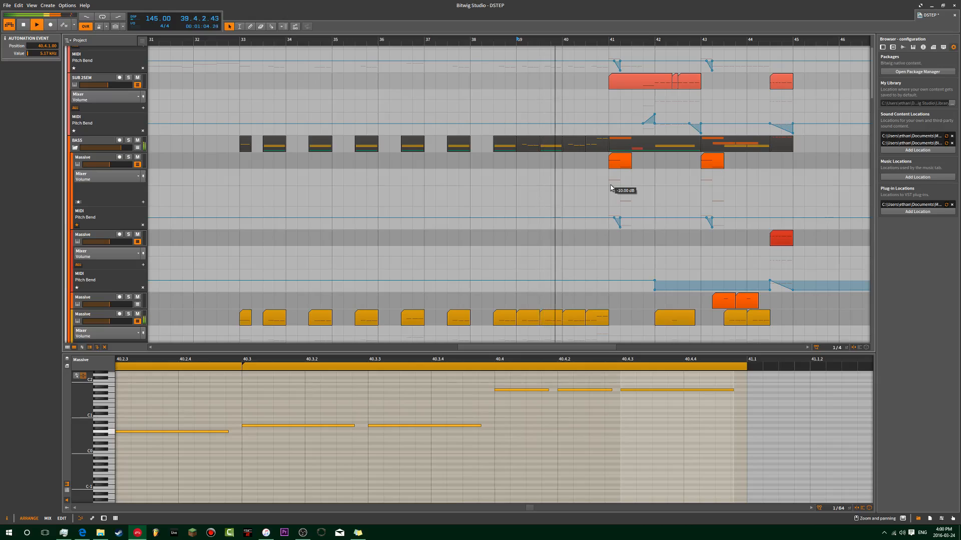
pyautogui.scroll(3, 610, 189)
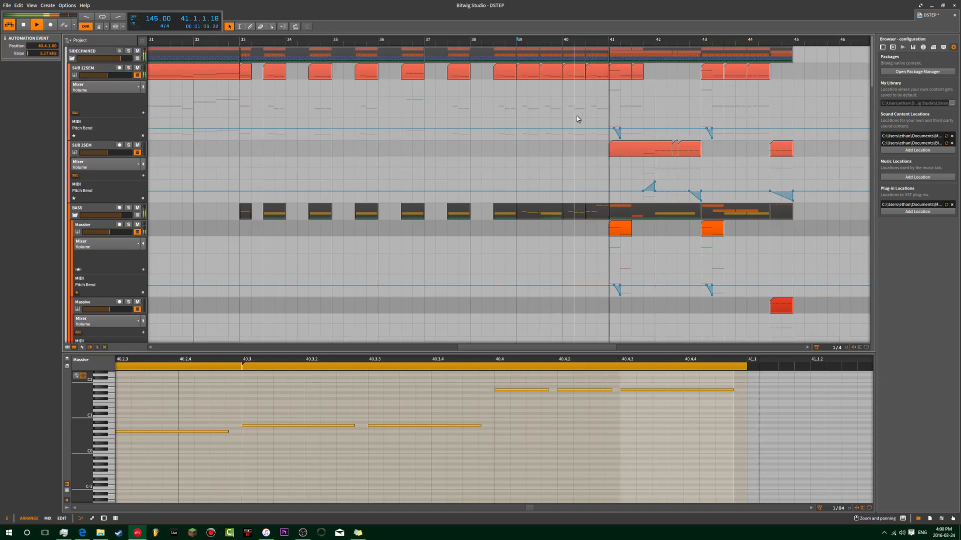
# Copy the two yellow Massive clips in bar 40 onto the SUB 12SEM track at the same position
pyautogui.scroll(-8, 596, 162)
pyautogui.click(595, 142)
pyautogui.keyDown('shift'); pyautogui.click(573, 142); pyautogui.keyUp('shift')
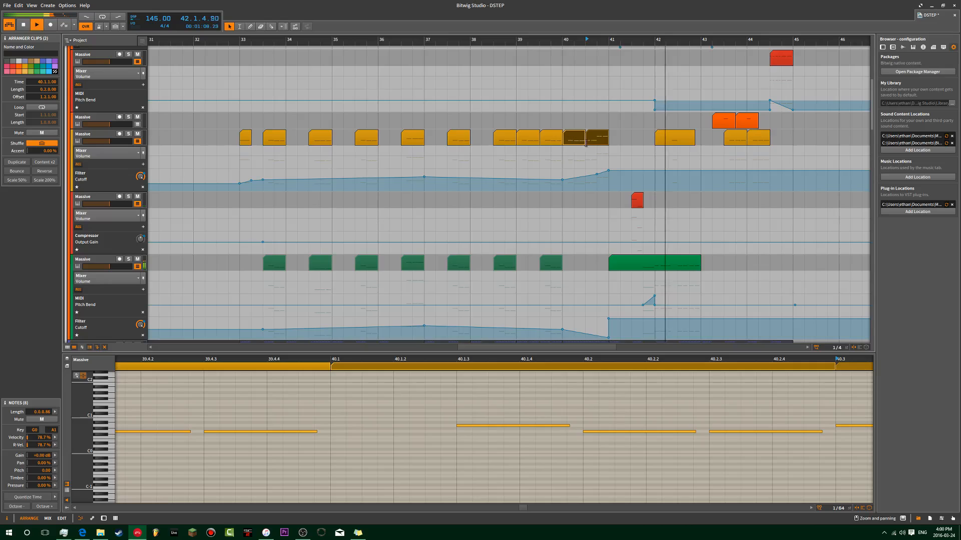
pyautogui.scroll(4, 581, 191)
pyautogui.scroll(3, 581, 191)
pyautogui.scroll(2, 606, 257)
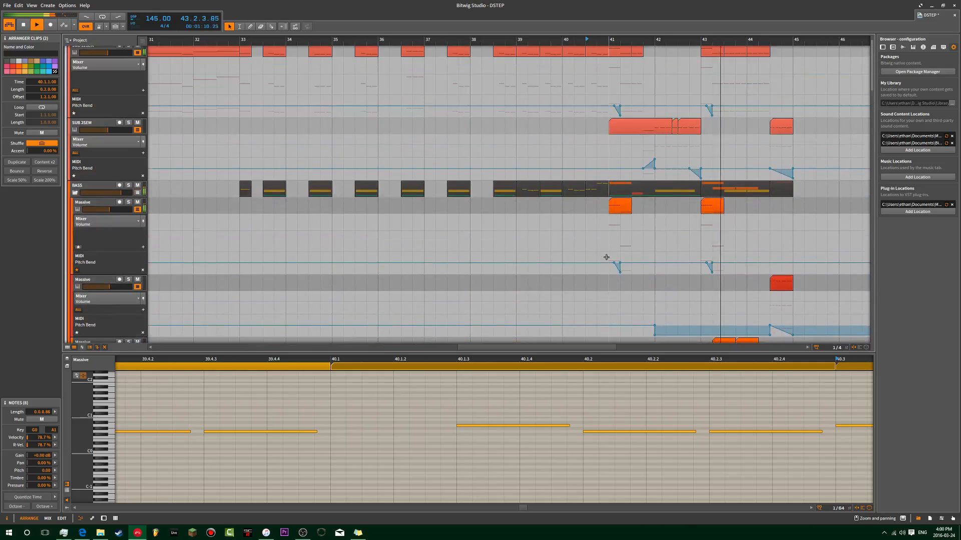
pyautogui.click(89, 347)
pyautogui.scroll(1, 603, 253)
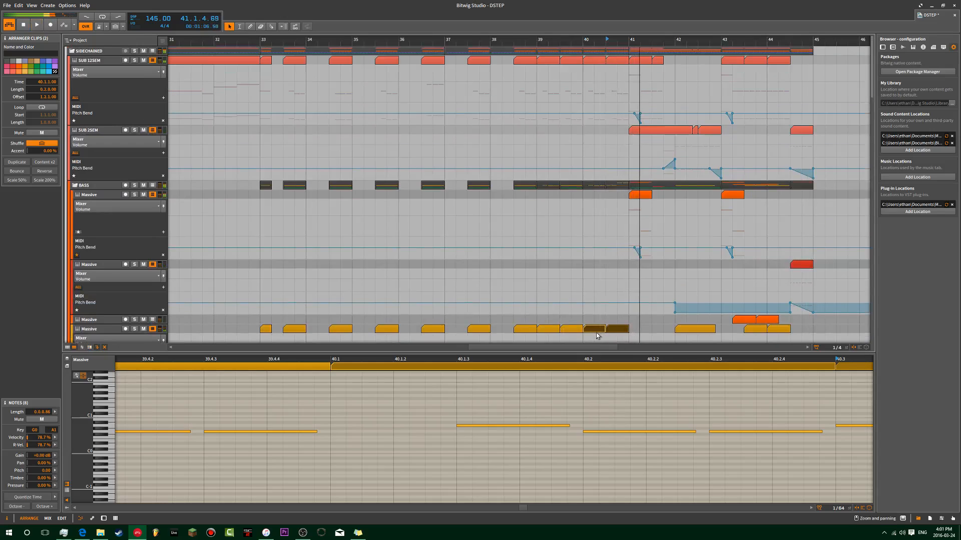
pyautogui.moveTo(597, 332); pyautogui.dragTo(599, 61)
# Copy the yellow Massive clip at 39.3 onto the SUB 12SEM track and play from bar 38
pyautogui.moveTo(572, 333); pyautogui.dragTo(570, 117)
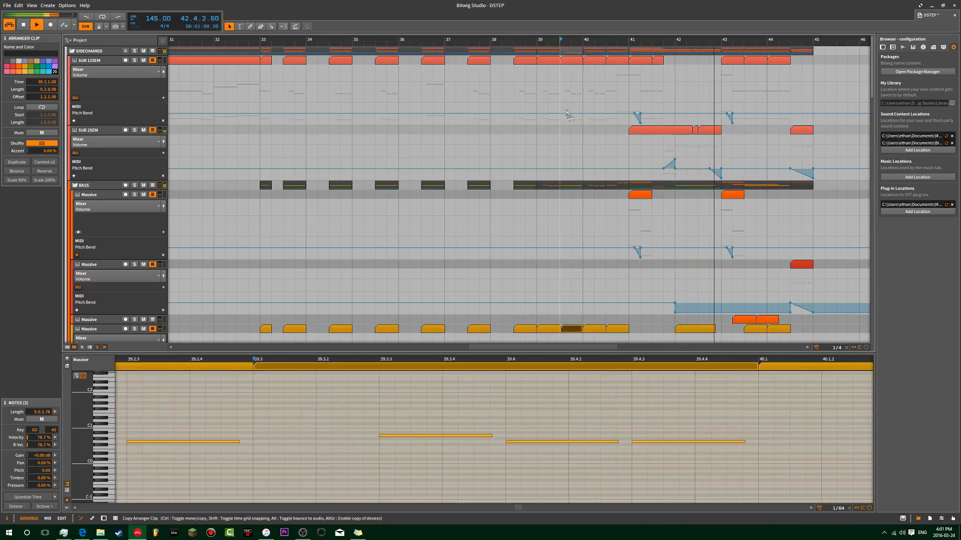
pyautogui.moveTo(571, 73); pyautogui.dragTo(570, 73)
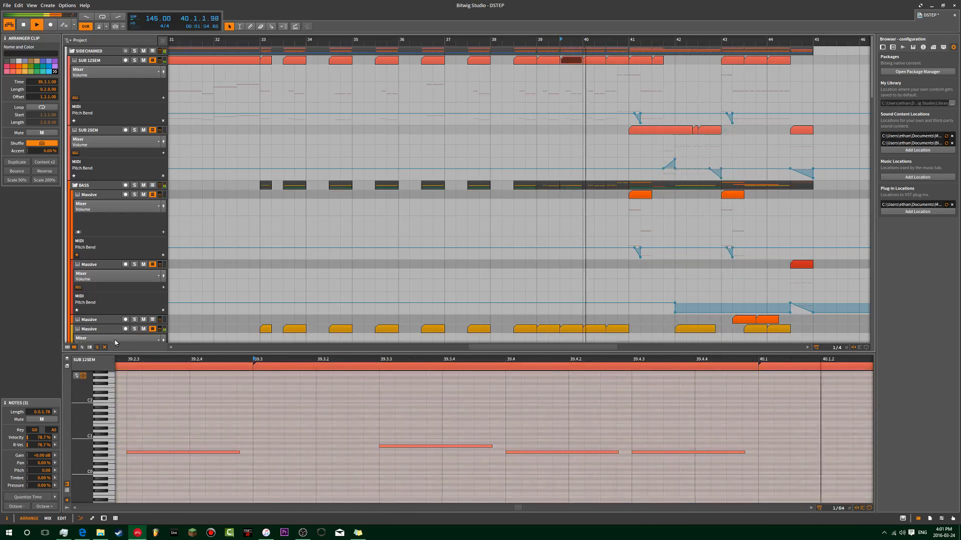
pyautogui.click(90, 347)
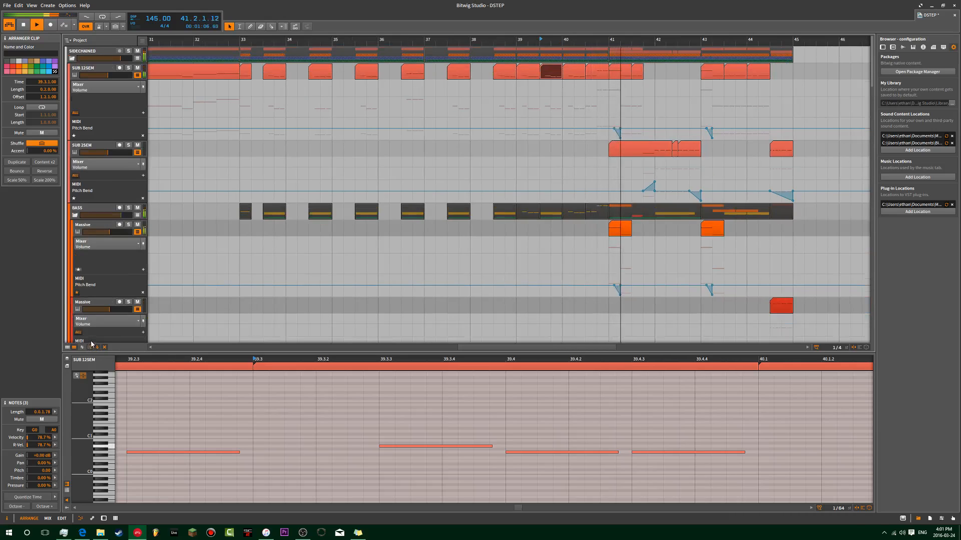
pyautogui.click(474, 40)
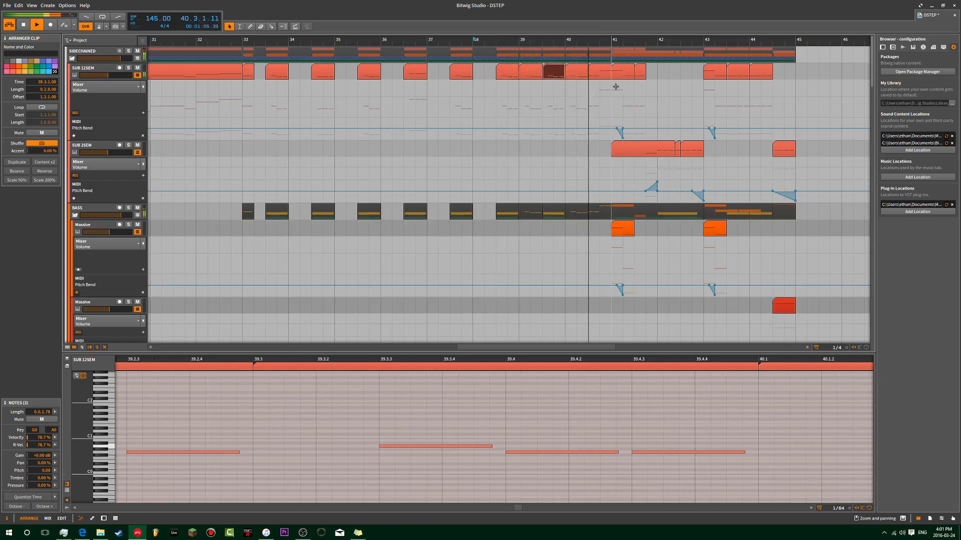
# Play from bar 33 and examine the bass, synth, FX and drum tracks' clips and automation up to bar 45
pyautogui.scroll(-5, 539, 96)
pyautogui.press('space')
pyautogui.scroll(-4, 445, 146)
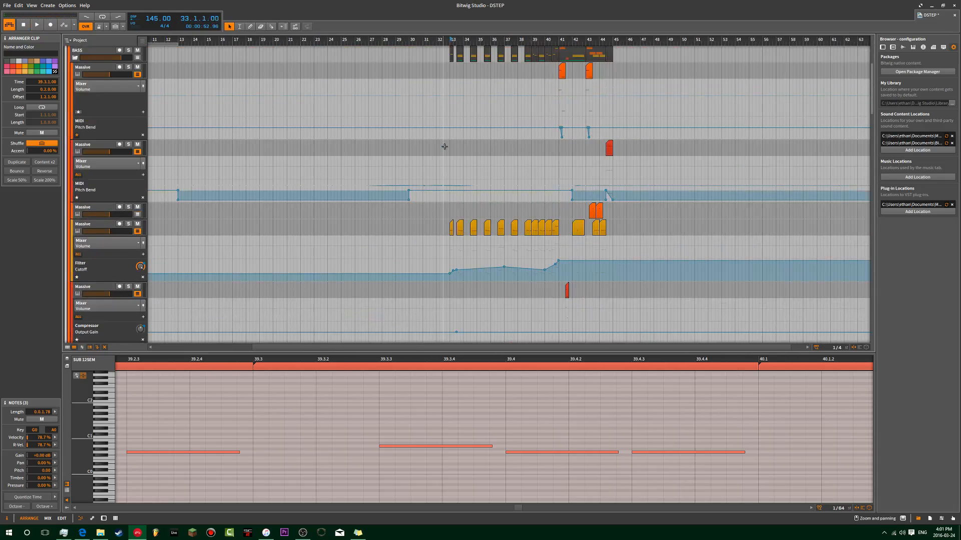
pyautogui.scroll(-6, 444, 146)
pyautogui.scroll(3, 444, 146)
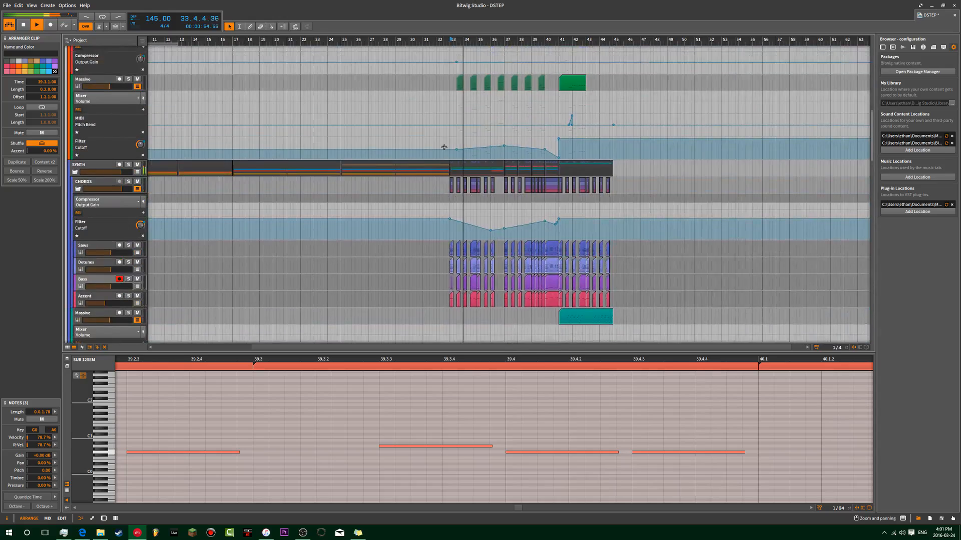
pyautogui.scroll(-10, 444, 147)
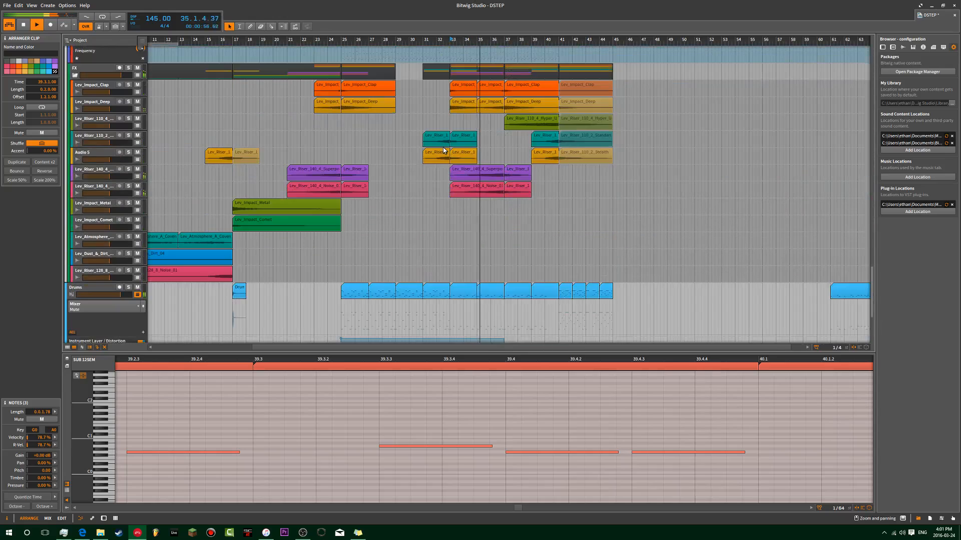
pyautogui.scroll(3, 583, 178)
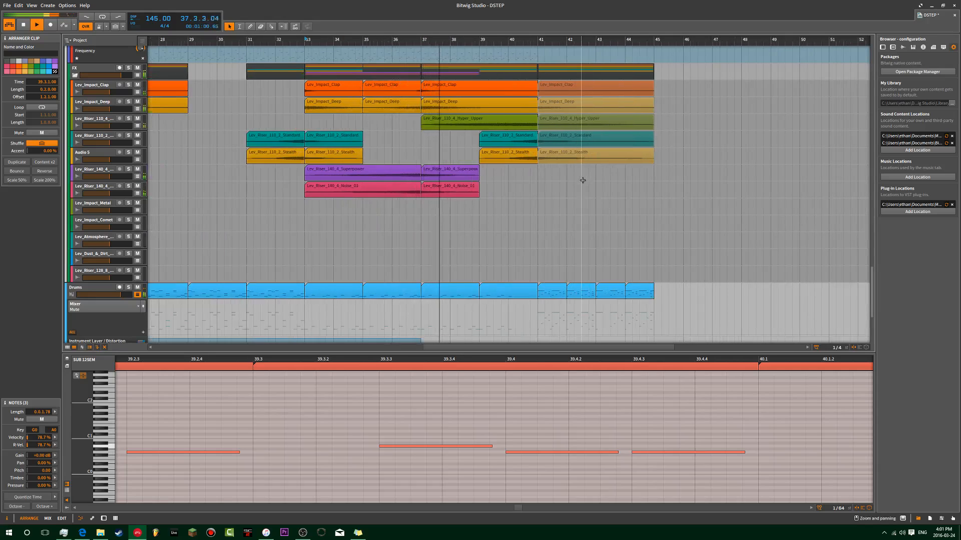
pyautogui.scroll(15, 541, 208)
pyautogui.scroll(-6, 531, 227)
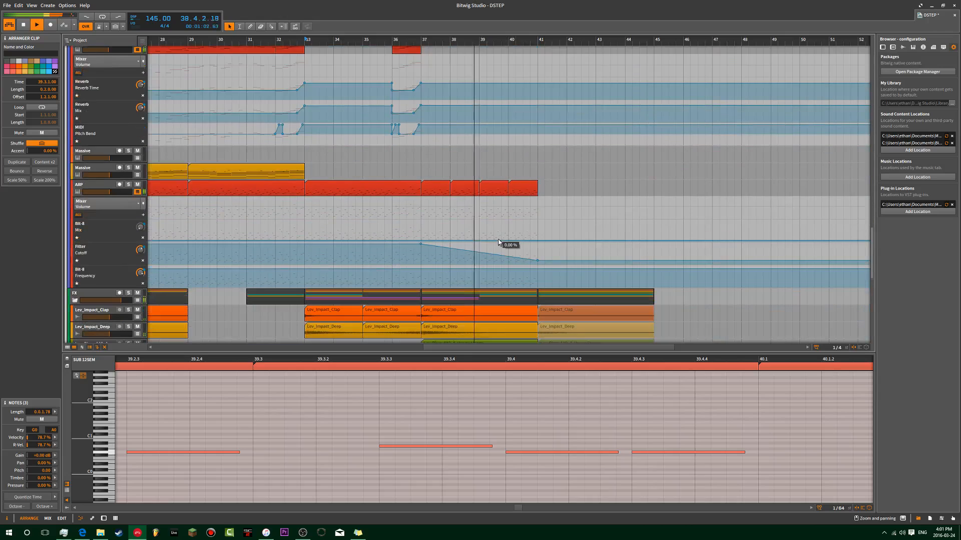
# Play from bar 37 and lower the pink Massive track's Filter Cutoff points at bars 37 and 33, with 33.3 Hz at bar 33
pyautogui.click(419, 200)
pyautogui.scroll(8, 421, 200)
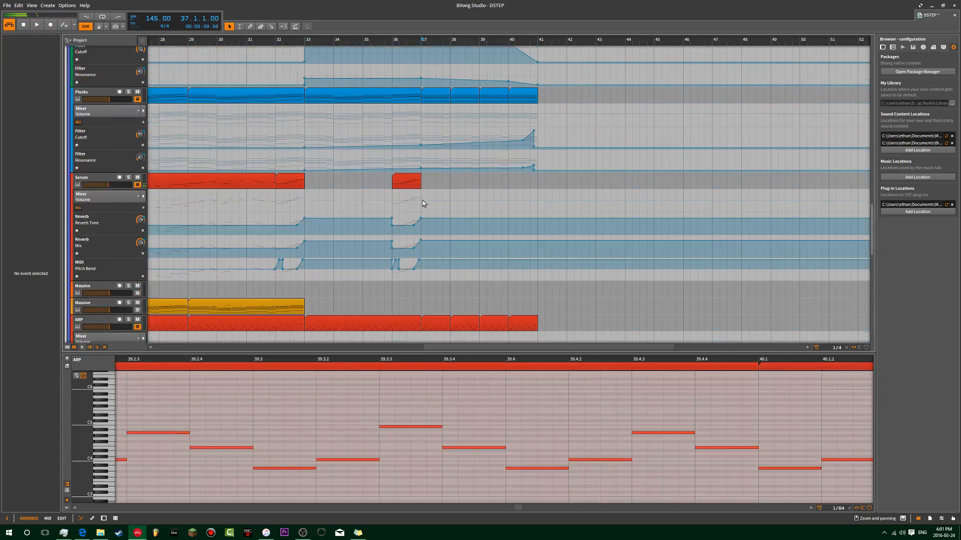
pyautogui.scroll(10, 422, 200)
pyautogui.press('space')
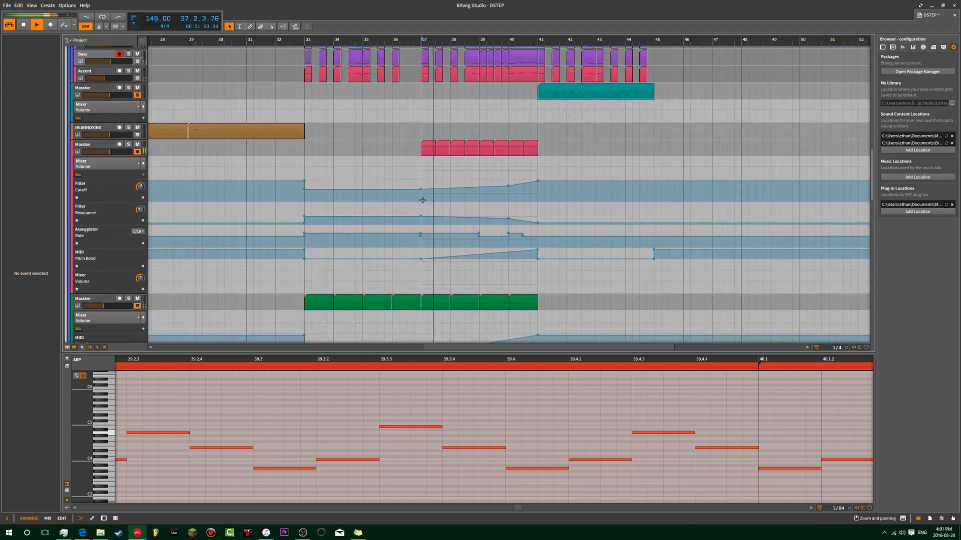
pyautogui.moveTo(420, 212); pyautogui.dragTo(422, 218)
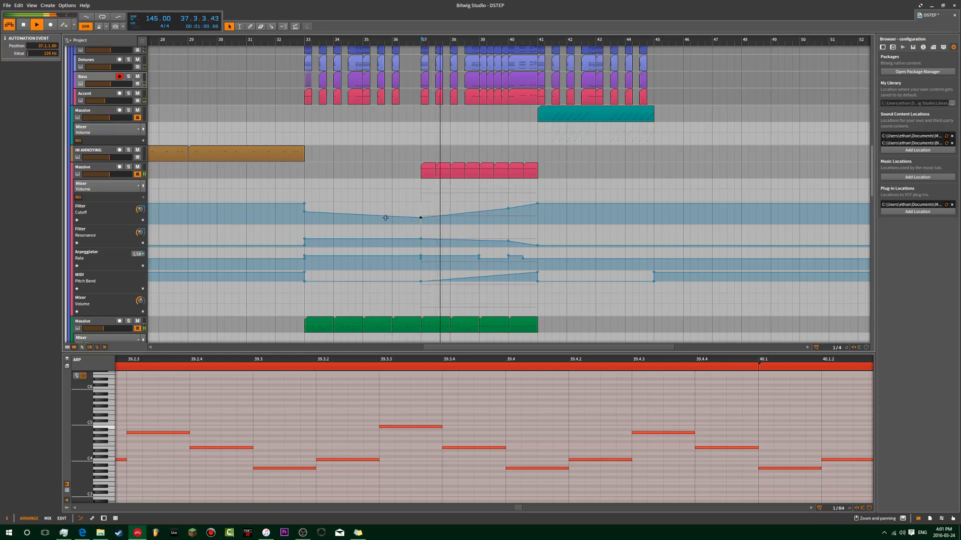
pyautogui.click(304, 212)
pyautogui.moveTo(304, 213); pyautogui.dragTo(305, 224)
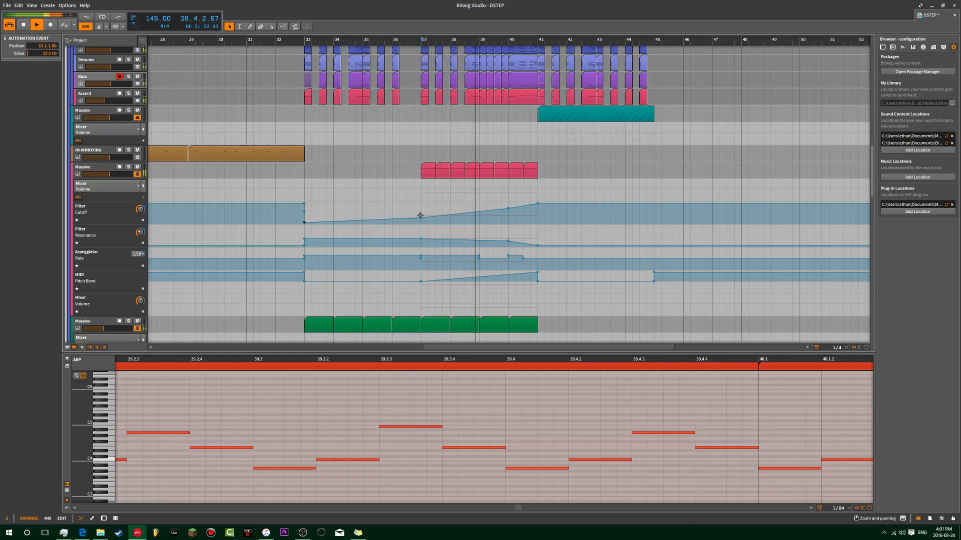
# Hold the pink Massive track's Filter Cutoff at 33.3 Hz up to bar 37, with a second, higher point there starting the rise
pyautogui.moveTo(420, 219); pyautogui.dragTo(421, 225)
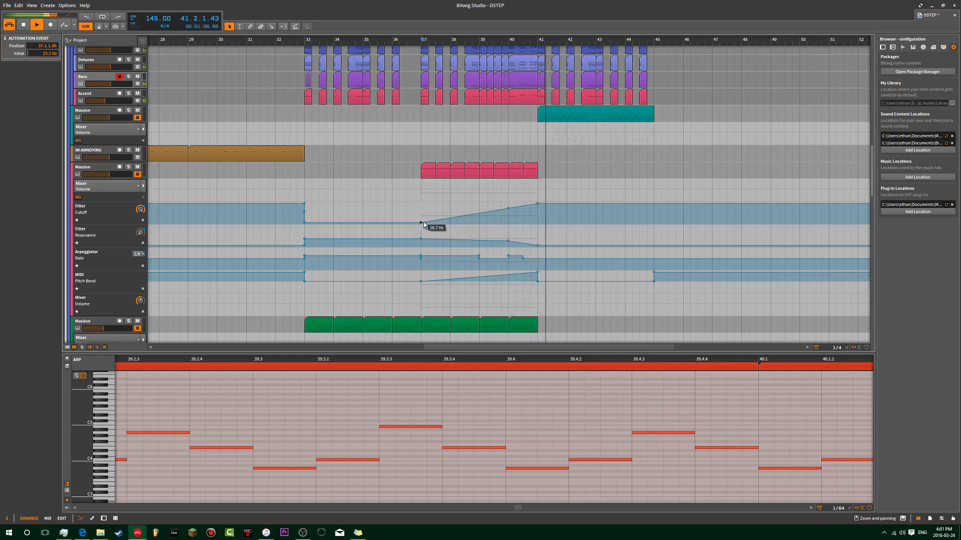
pyautogui.moveTo(421, 224); pyautogui.dragTo(421, 224)
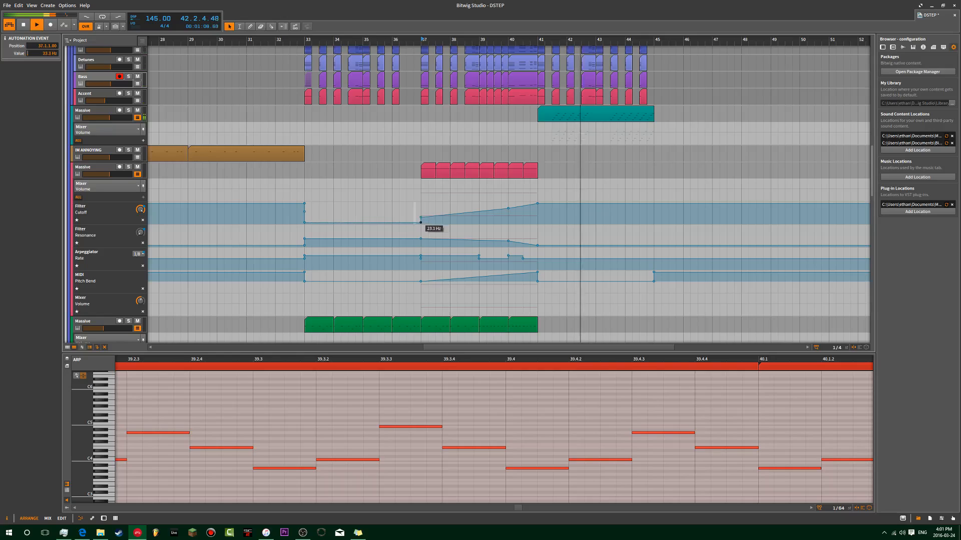
pyautogui.click(421, 217)
# Save the project and play the drop from bar 33 to check the pink Massive and chord tracks
pyautogui.hotkey('ctrl', 's')
pyautogui.press('space')
pyautogui.click(308, 39)
pyautogui.press('space')
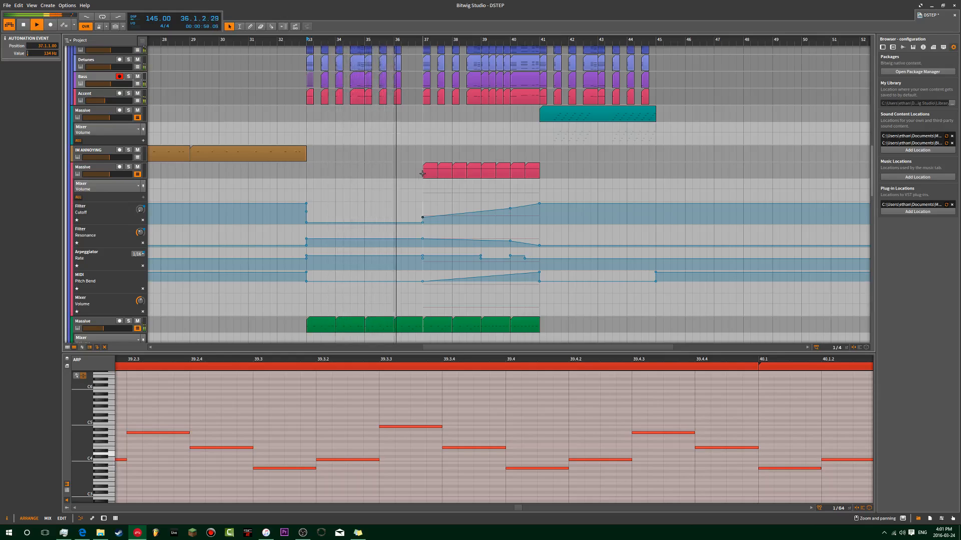
pyautogui.scroll(5, 422, 173)
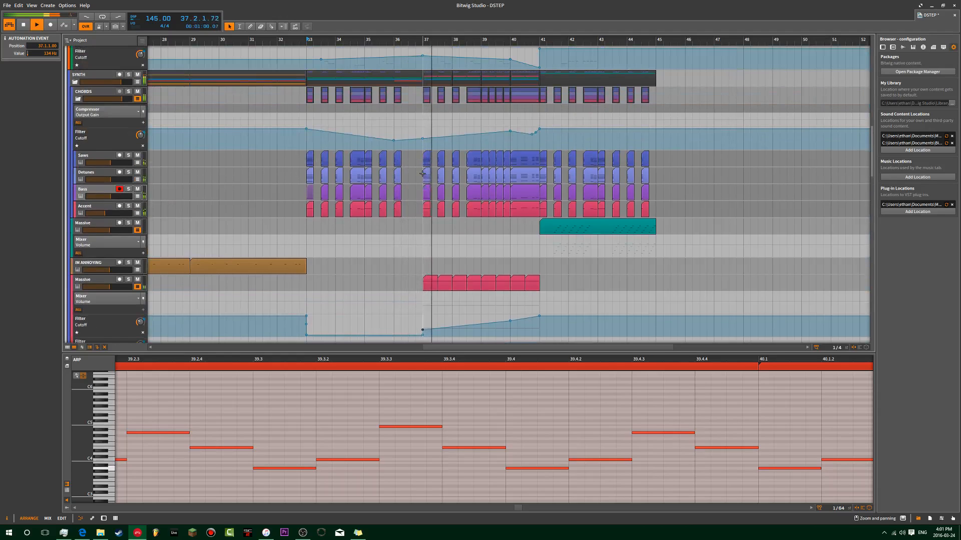
# Set the pink Massive track's volume to -12 dB
pyautogui.scroll(-4, 422, 173)
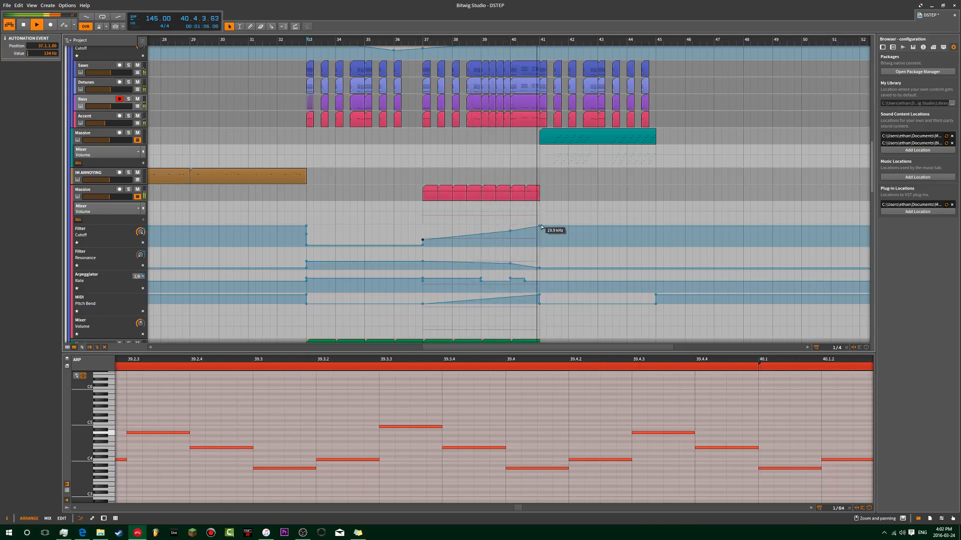
pyautogui.click(112, 197)
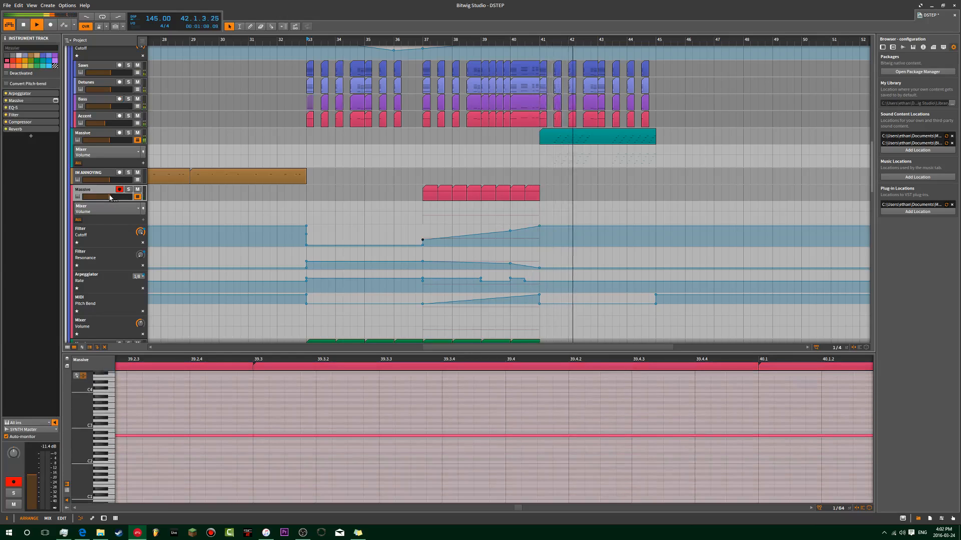
pyautogui.doubleClick(109, 197)
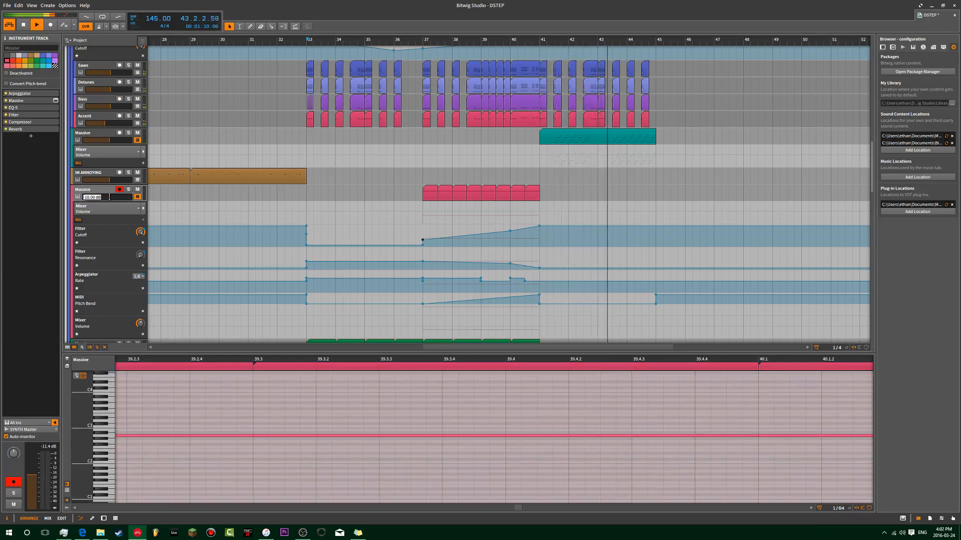
pyautogui.write('-12')
pyautogui.press('Return')
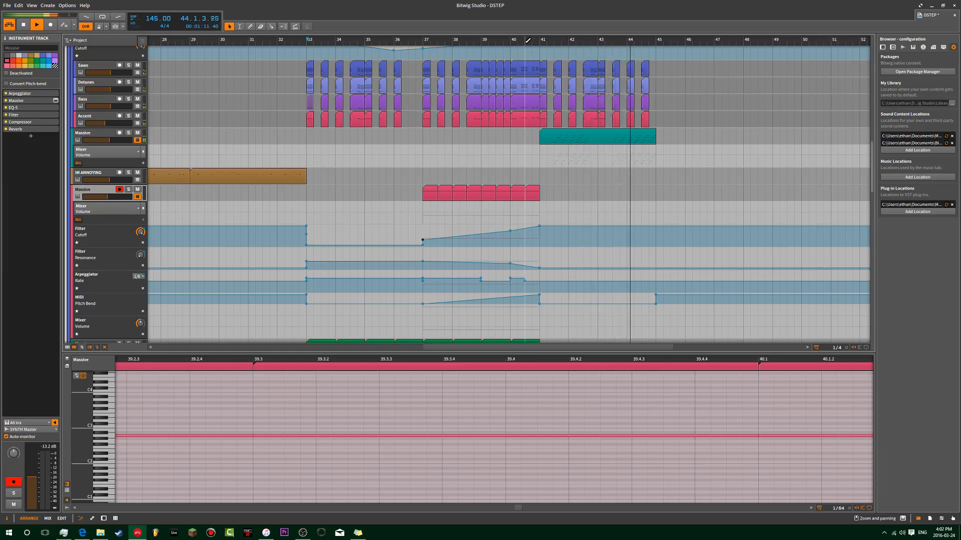
# Try adding a volume automation point at bar 41 on the teal Massive track after replaying from bar 33
pyautogui.press('space')
pyautogui.press('space')
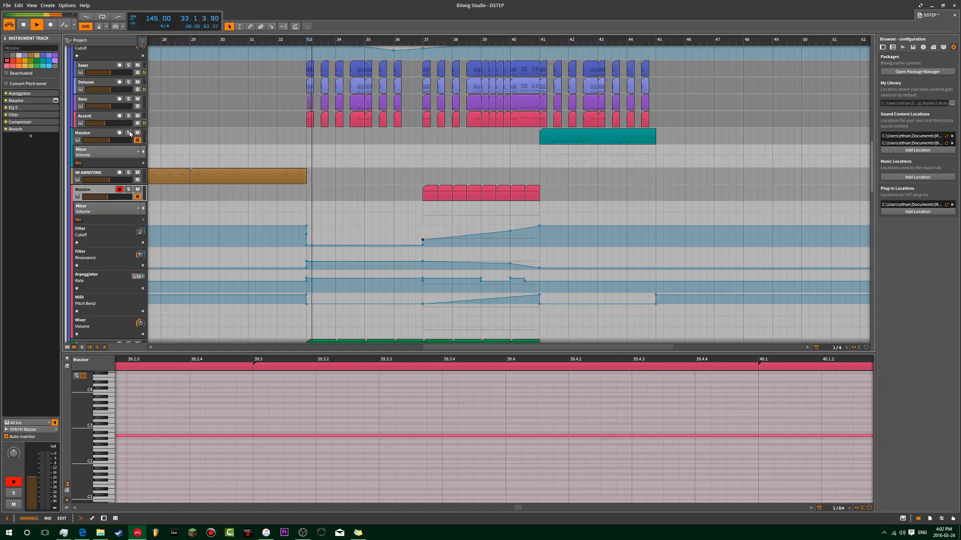
pyautogui.press('space')
pyautogui.doubleClick(540, 155)
pyautogui.click(547, 171)
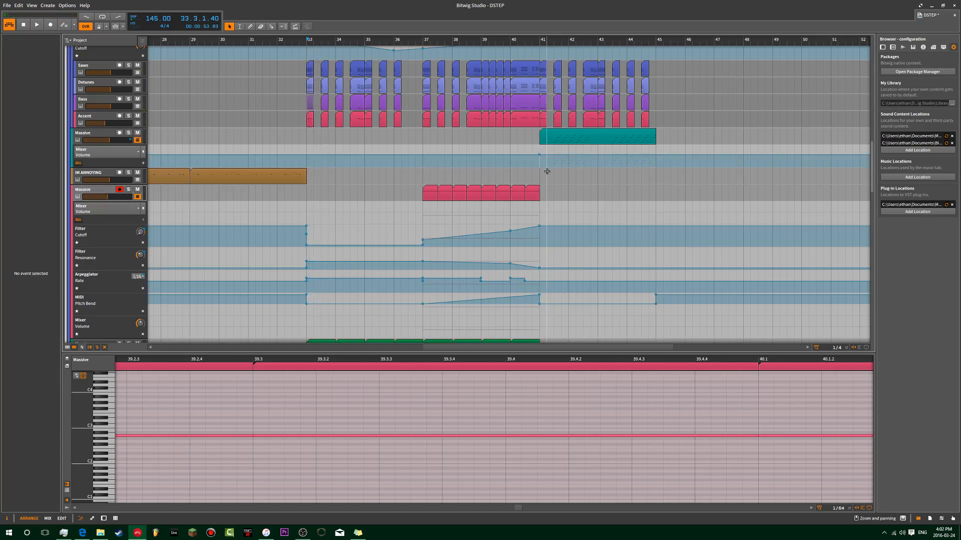
# Solo the teal Massive track and listen to it from bar 41
pyautogui.moveTo(541, 38); pyautogui.dragTo(554, 157)
pyautogui.scroll(-3, 400, 161)
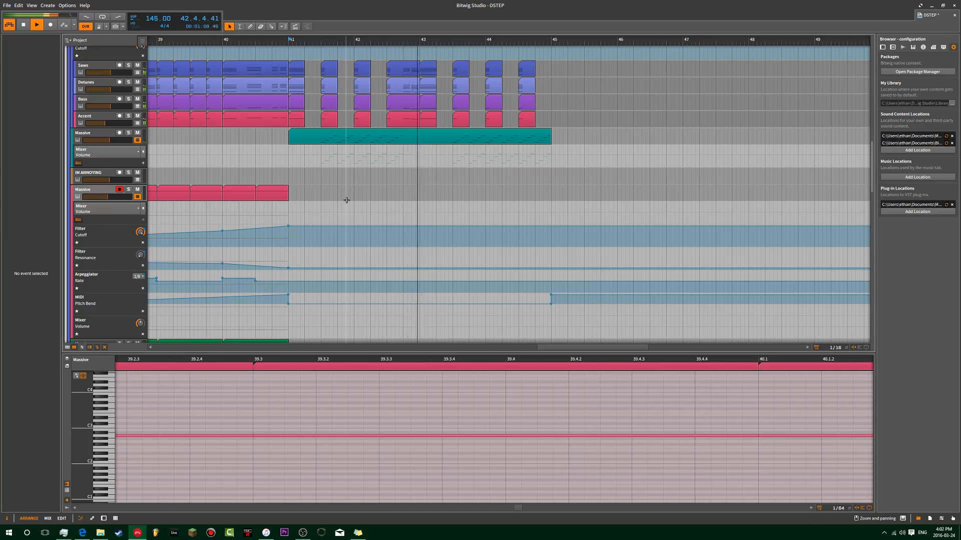
pyautogui.click(132, 139)
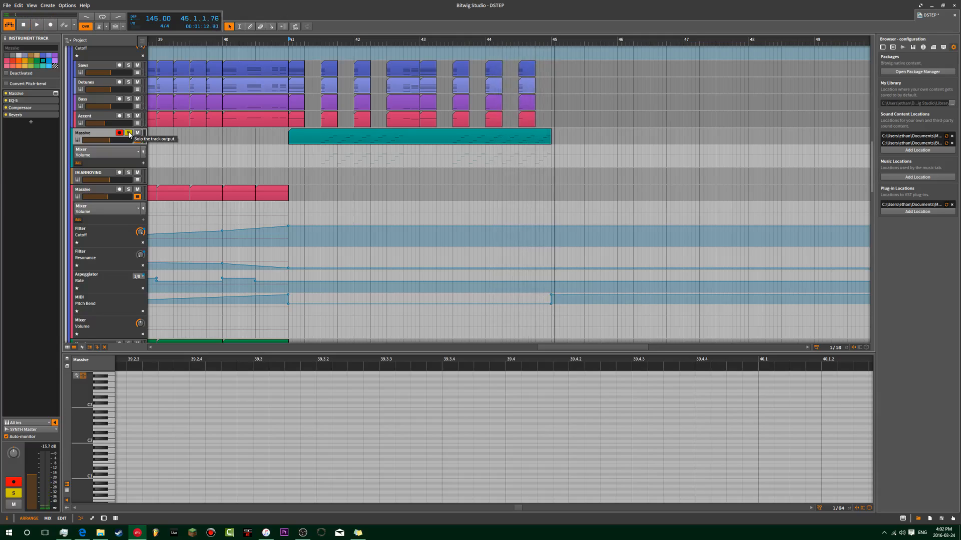
pyautogui.press('space')
pyautogui.scroll(9, 133, 156)
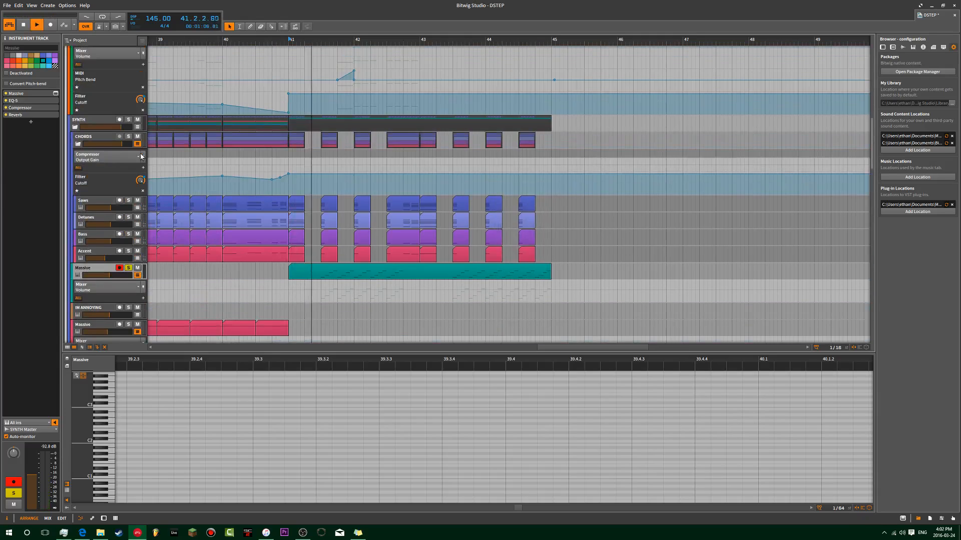
pyautogui.press('space')
# Collapse the BASS group and listen to it soloed together with the teal Massive track from bar 41
pyautogui.scroll(2, 130, 166)
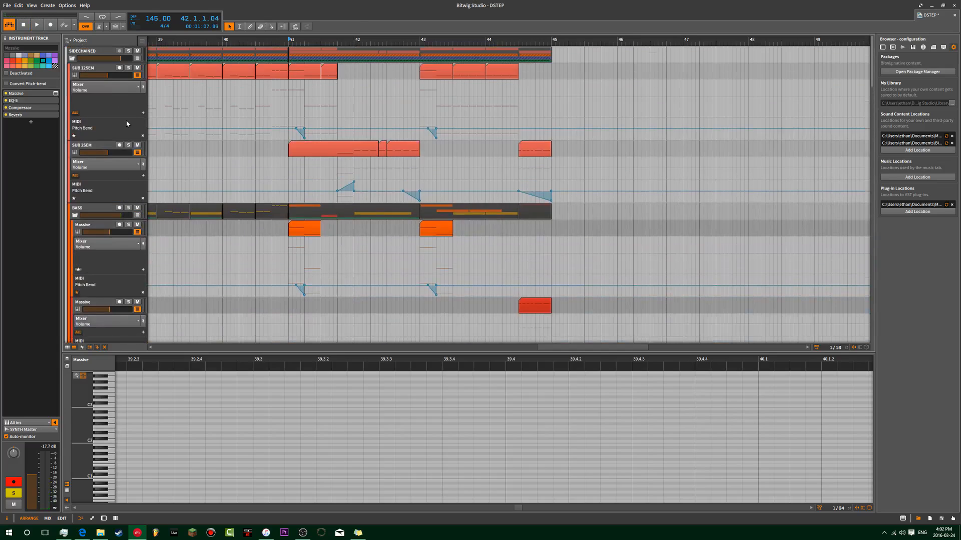
pyautogui.scroll(1, 129, 84)
pyautogui.click(75, 81)
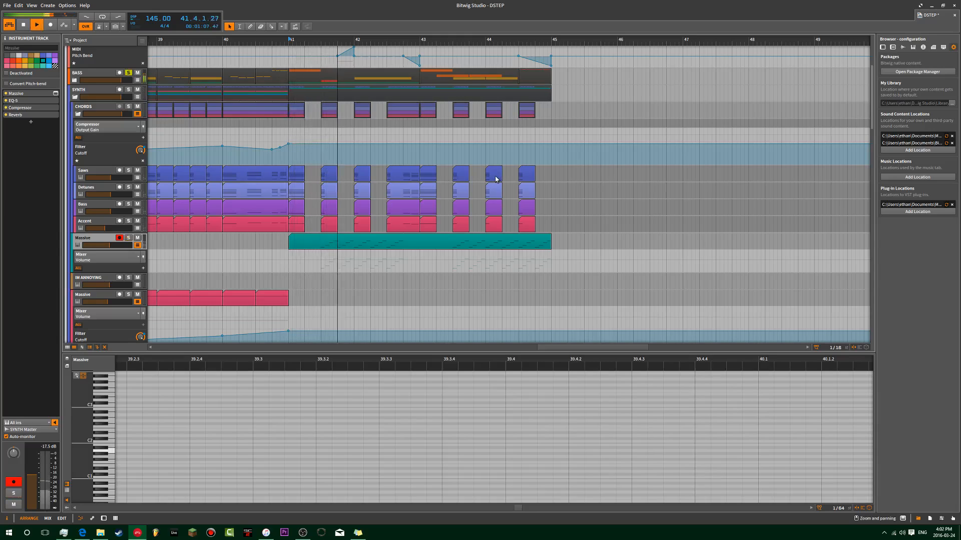
pyautogui.click(128, 238)
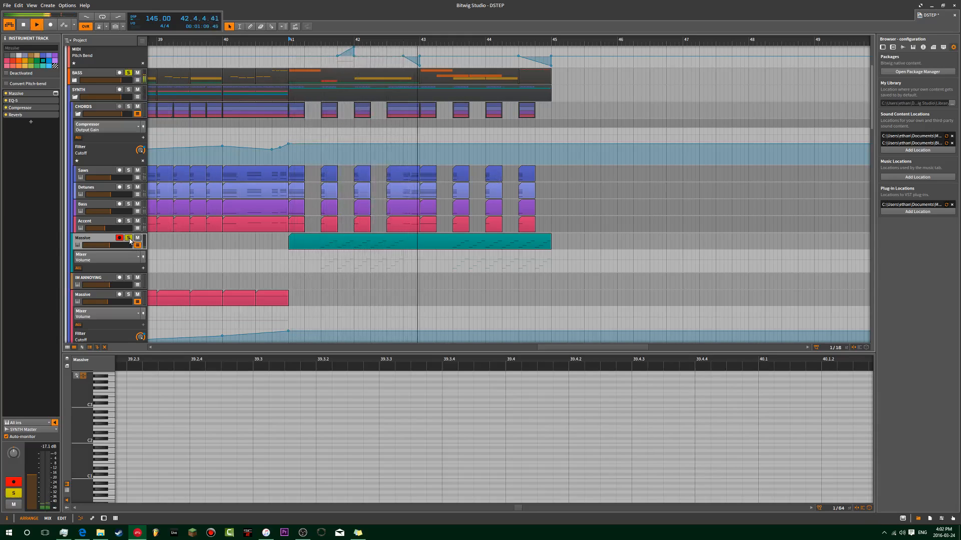
pyautogui.press('space')
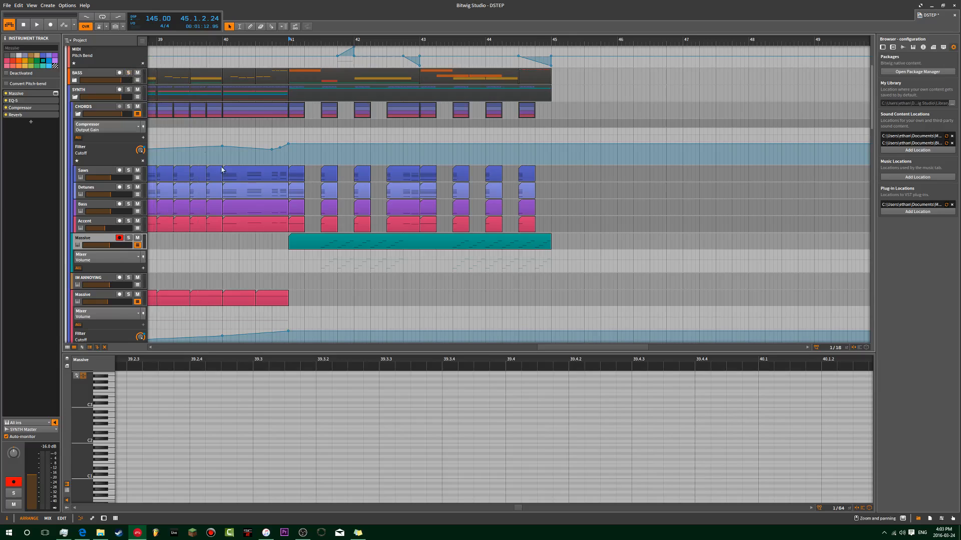
# Play the full mix from bar 41 and examine the lower synth tracks' clips and automation around bar 41
pyautogui.scroll(-15, 202, 147)
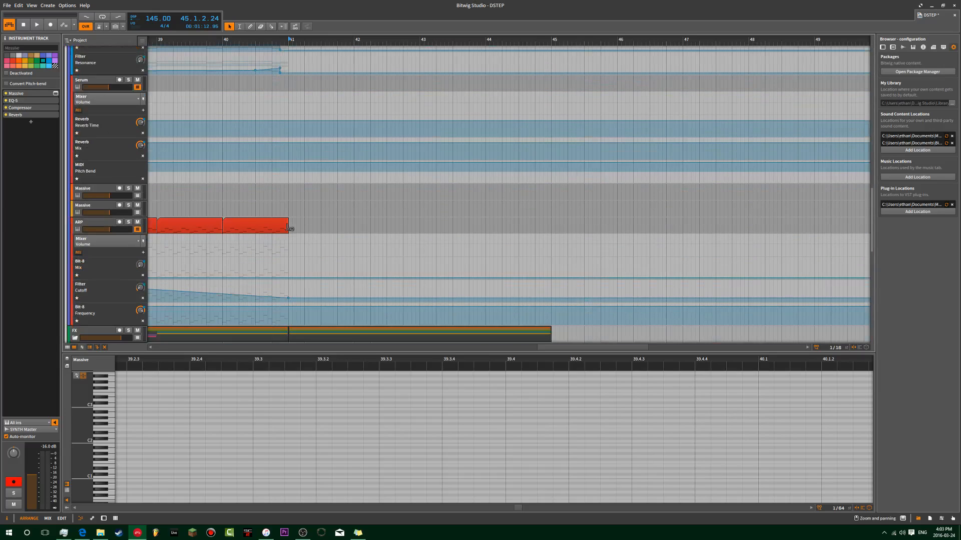
pyautogui.scroll(-3, 288, 226)
pyautogui.press('space')
pyautogui.scroll(4, 286, 225)
pyautogui.scroll(1, 291, 222)
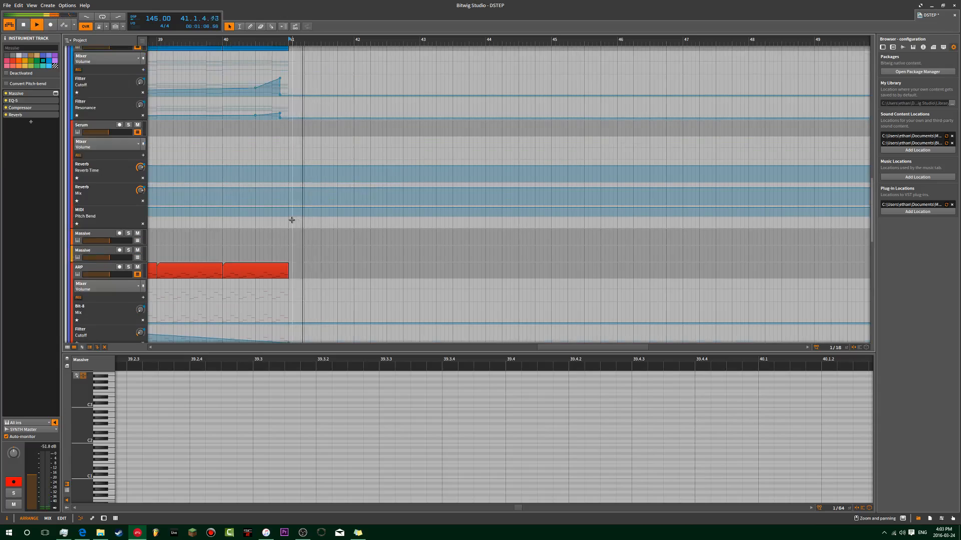
pyautogui.scroll(5, 291, 221)
# Play short passages from beats 41.2 and 43.2 and from bar 43 to check the chords and teal Massive part
pyautogui.click(303, 38)
pyautogui.press('space')
pyautogui.scroll(2, 305, 80)
pyautogui.press('space')
pyautogui.press('space')
pyautogui.press('space')
pyautogui.press('space')
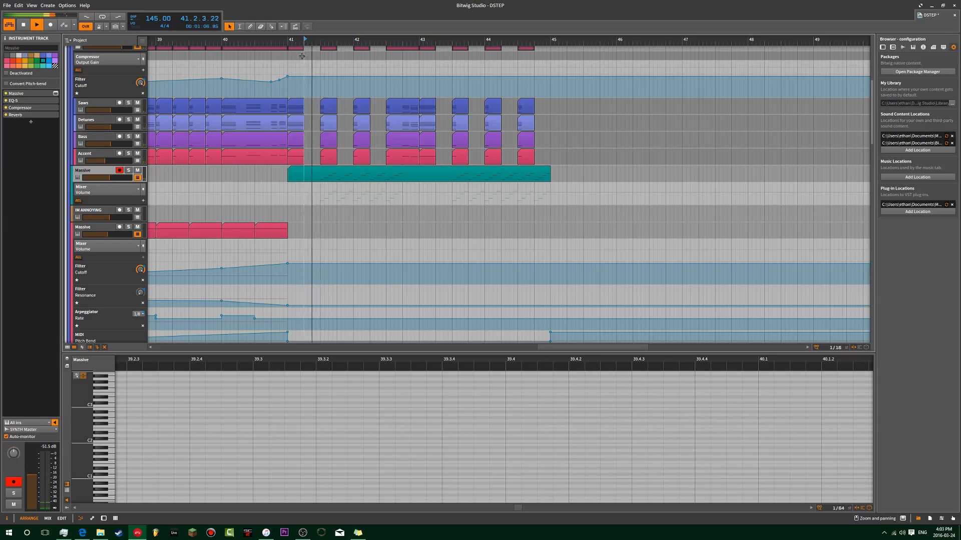
pyautogui.press('space')
pyautogui.press('space')
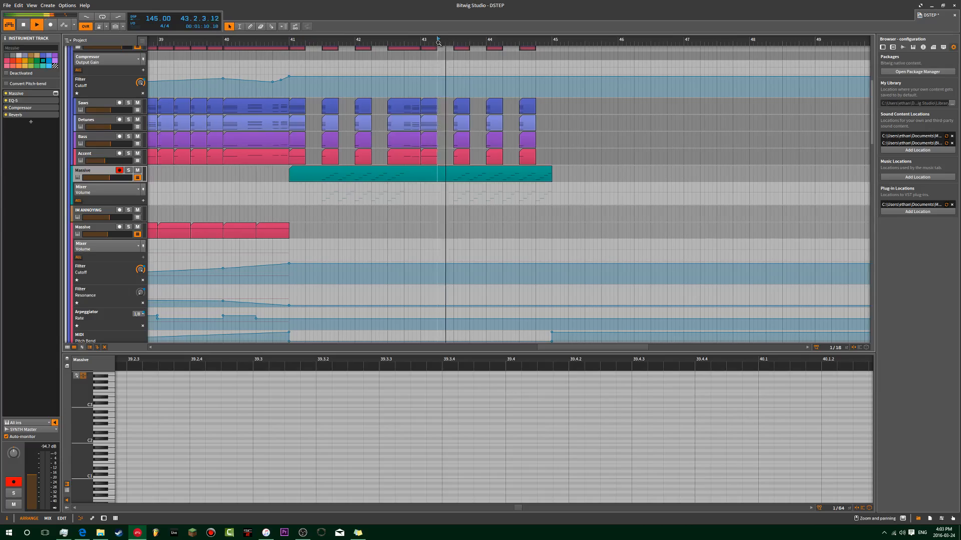
pyautogui.click(421, 41)
pyautogui.press('space')
pyautogui.press('space')
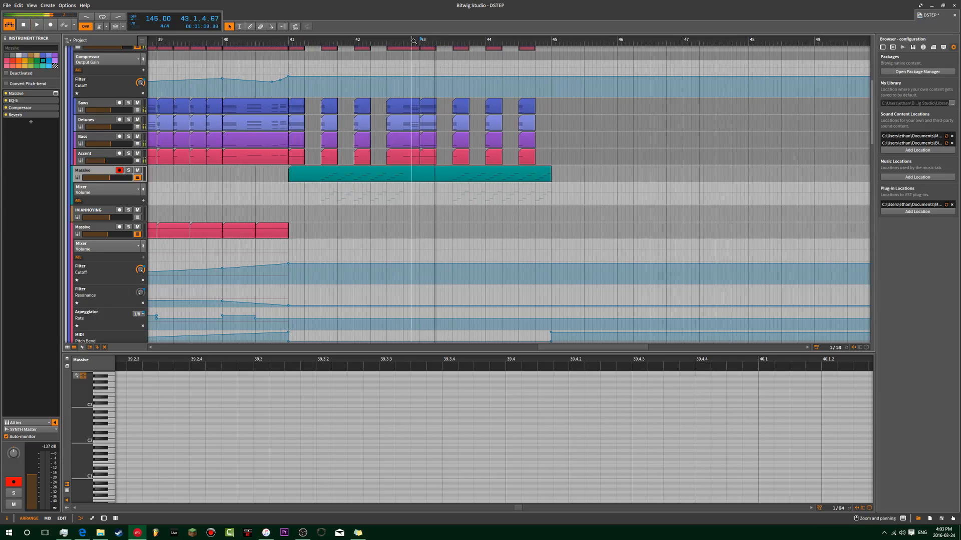
# Select the CHORDS group's one-beat clips at bars 41 and 43 and listen from bar 41
pyautogui.click(429, 103)
pyautogui.scroll(3, 432, 133)
pyautogui.click(431, 134)
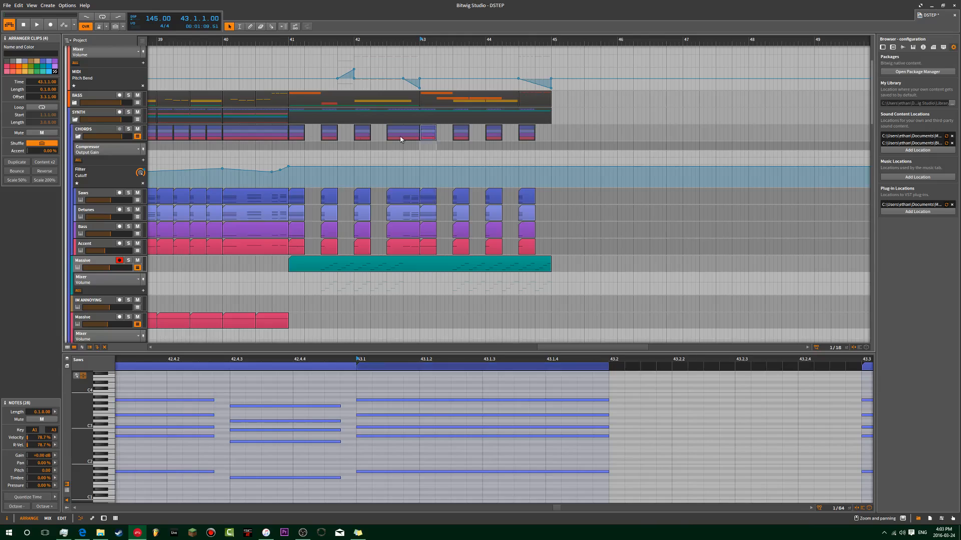
pyautogui.keyDown('ctrl'); pyautogui.click(297, 130); pyautogui.keyUp('ctrl')
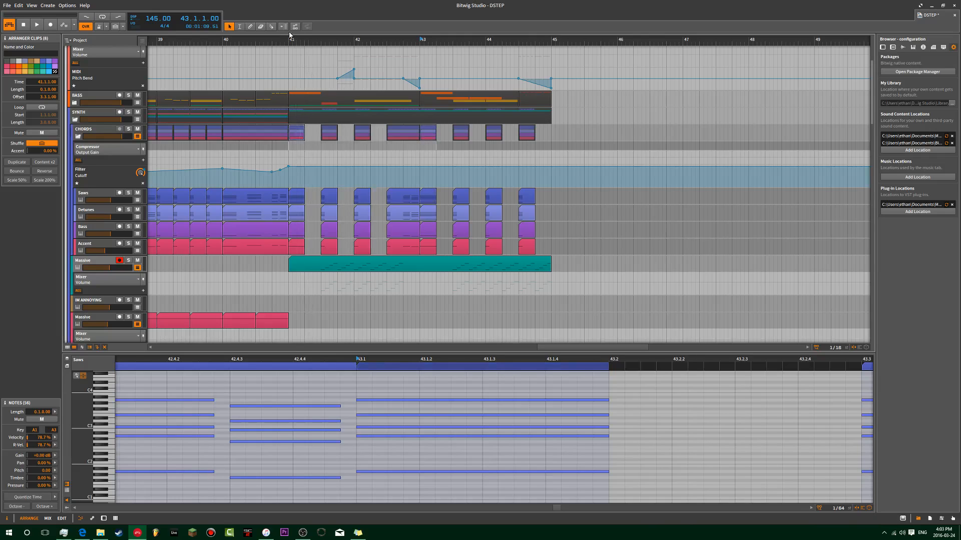
pyautogui.click(289, 38)
pyautogui.press('space')
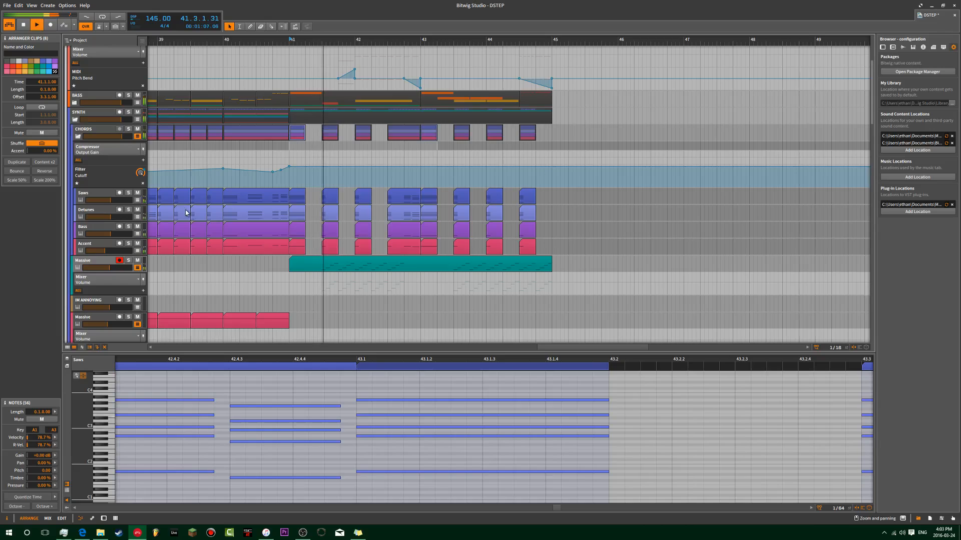
pyautogui.press('space')
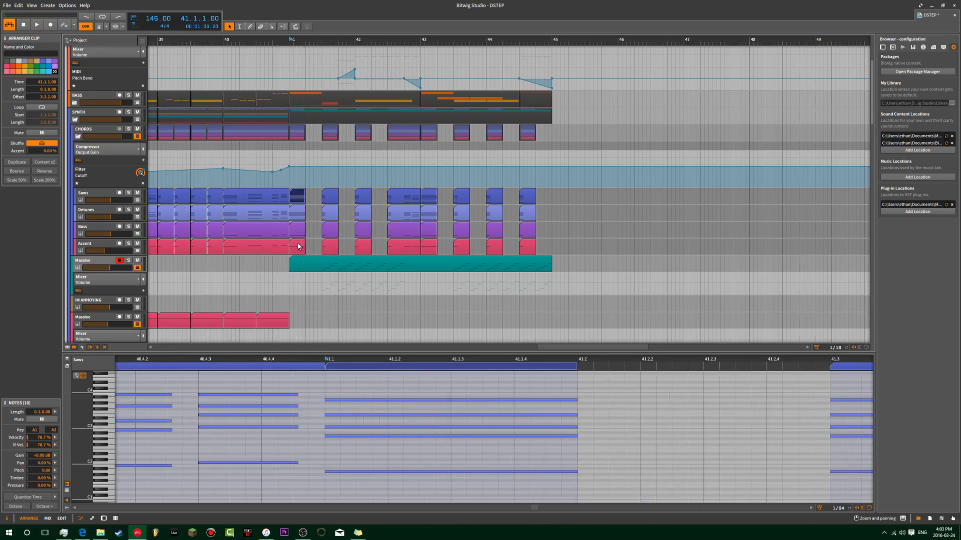
# Mute the Saws, Detunes, Bass and Accent clips at 41.1 and 43.1 and listen from bar 43
pyautogui.click(296, 244)
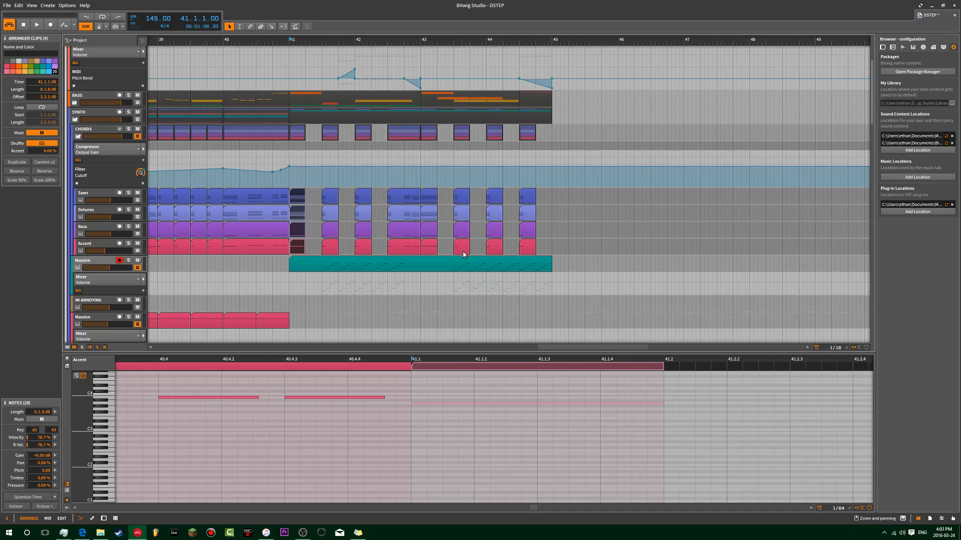
pyautogui.click(428, 247)
pyautogui.click(432, 200)
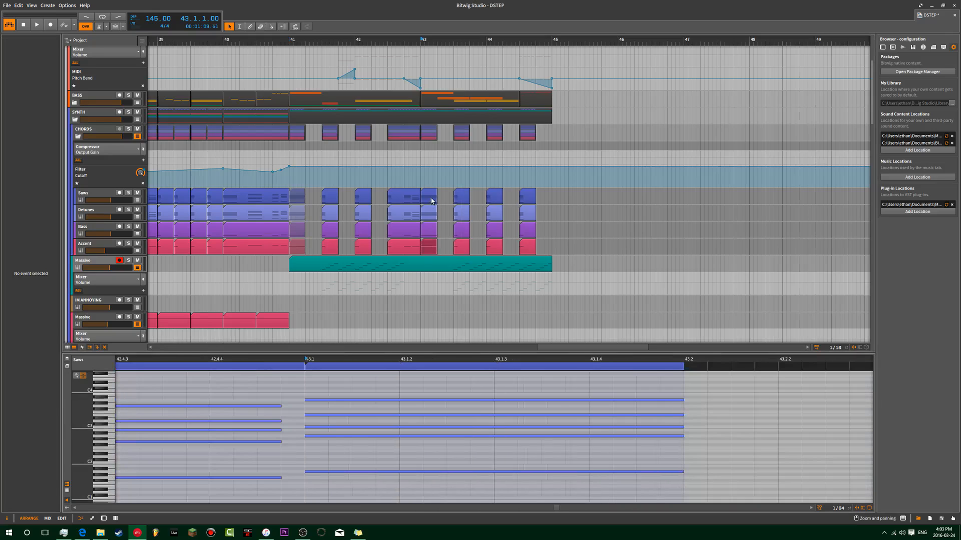
pyautogui.click(432, 201)
pyautogui.hotkey('alt', 'm')
pyautogui.press('space')
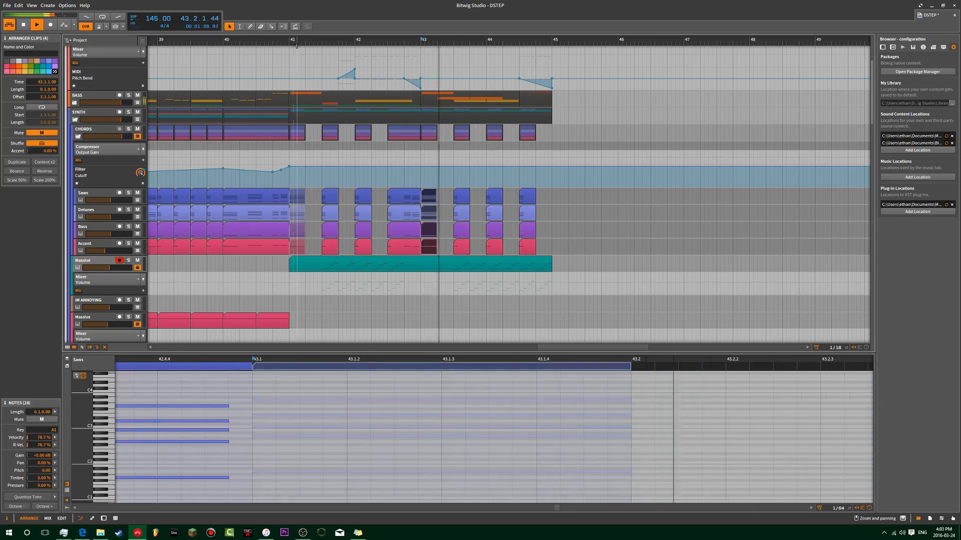
# Listen from bar 41 with the chord clips muted, unmute those at 41.1 and 43.1, and replay the start
pyautogui.doubleClick(289, 41)
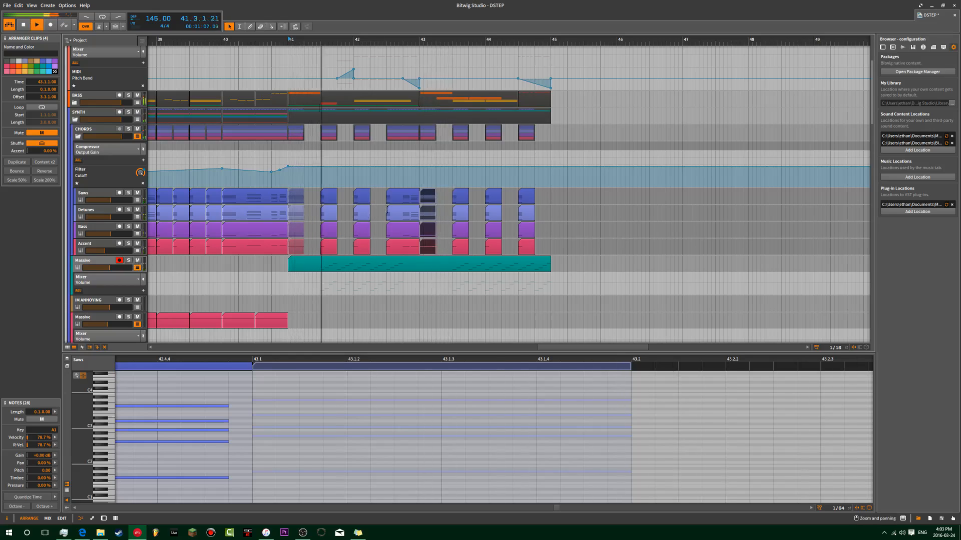
pyautogui.click(361, 247)
pyautogui.click(302, 206)
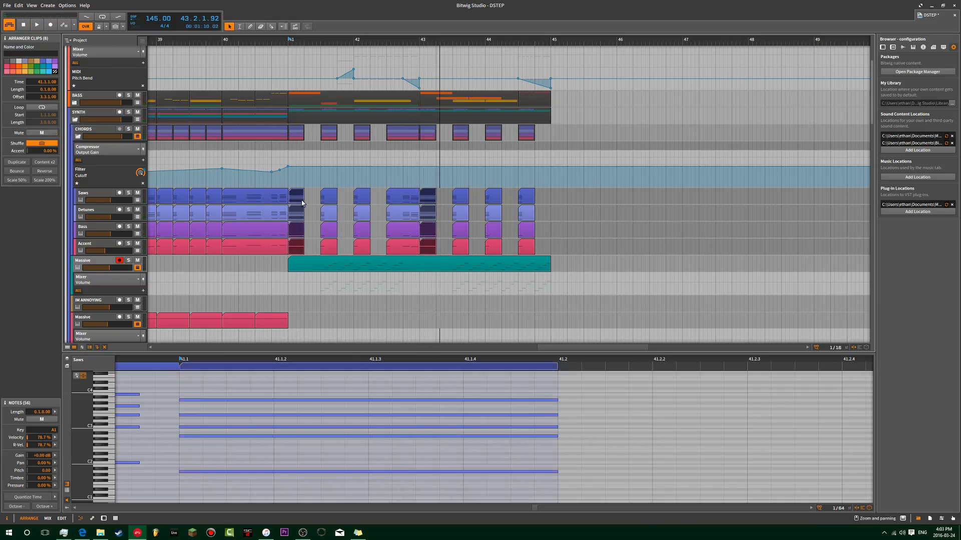
pyautogui.click(345, 303)
pyautogui.moveTo(292, 40); pyautogui.dragTo(290, 41)
pyautogui.press('space')
pyautogui.press('space')
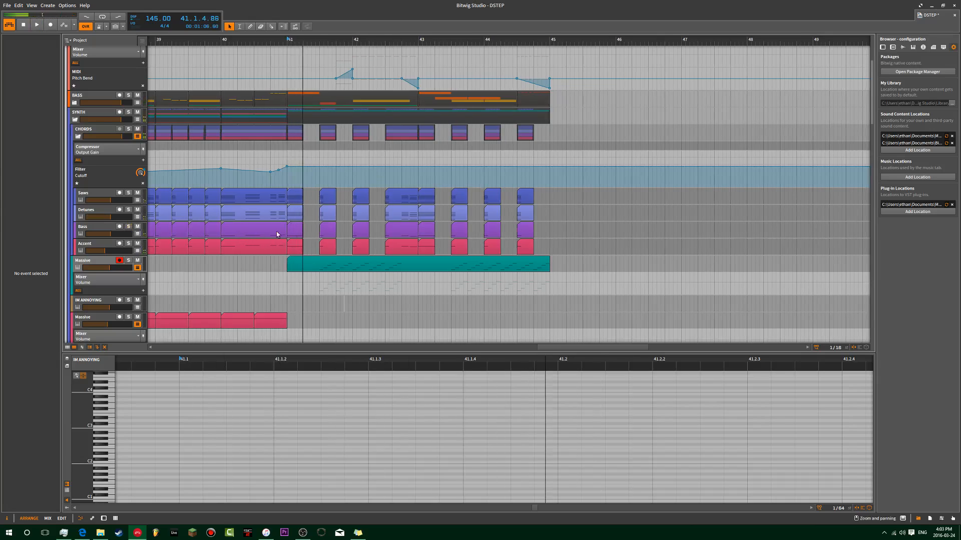
# Try muting only the Bass clips at 41.1 and 43.1 while playing from bar 41
pyautogui.click(293, 231)
pyautogui.keyDown('ctrl'); pyautogui.click(426, 229); pyautogui.keyUp('ctrl')
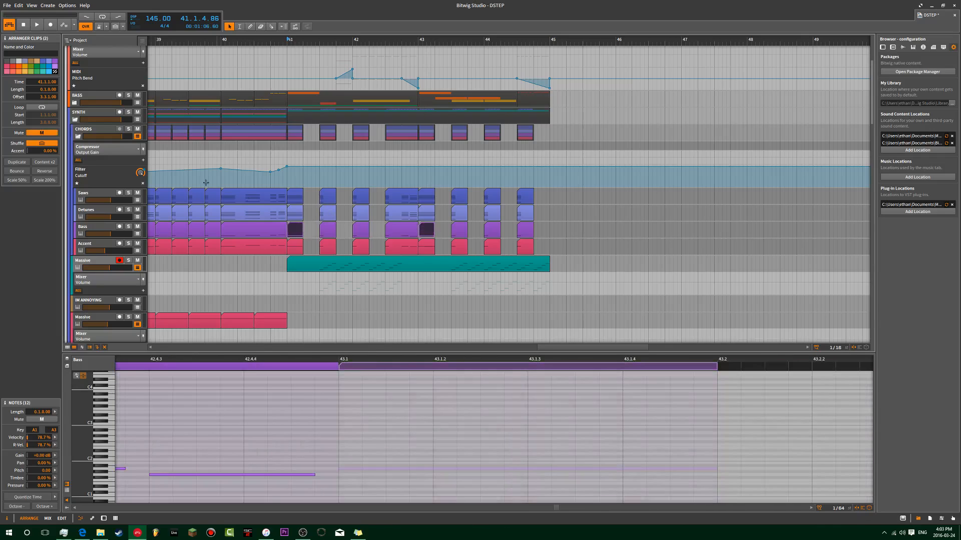
pyautogui.moveTo(286, 38); pyautogui.dragTo(289, 40)
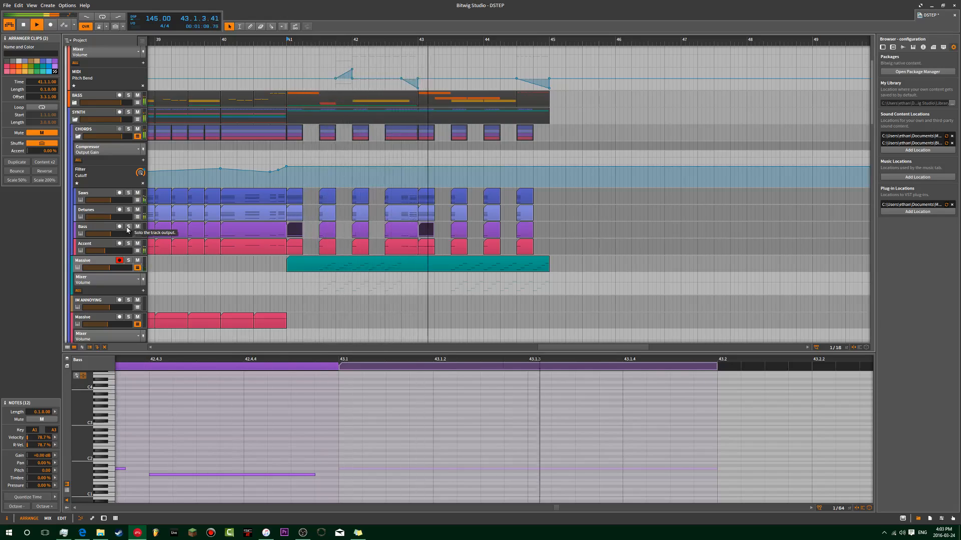
pyautogui.press('space')
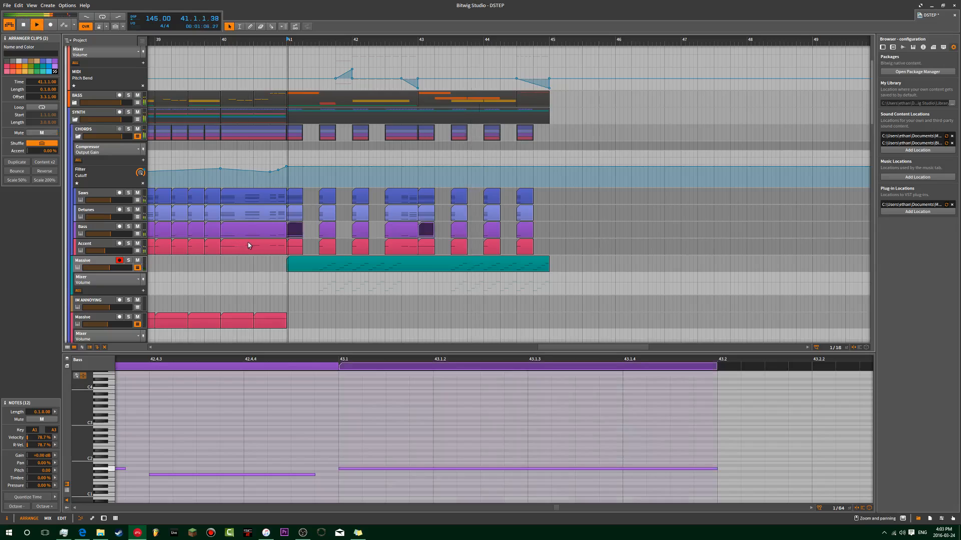
# Play from bar 41 and examine the synth, sub and FX tracks' clips and automation between bars 37 and 45
pyautogui.scroll(-10, 391, 194)
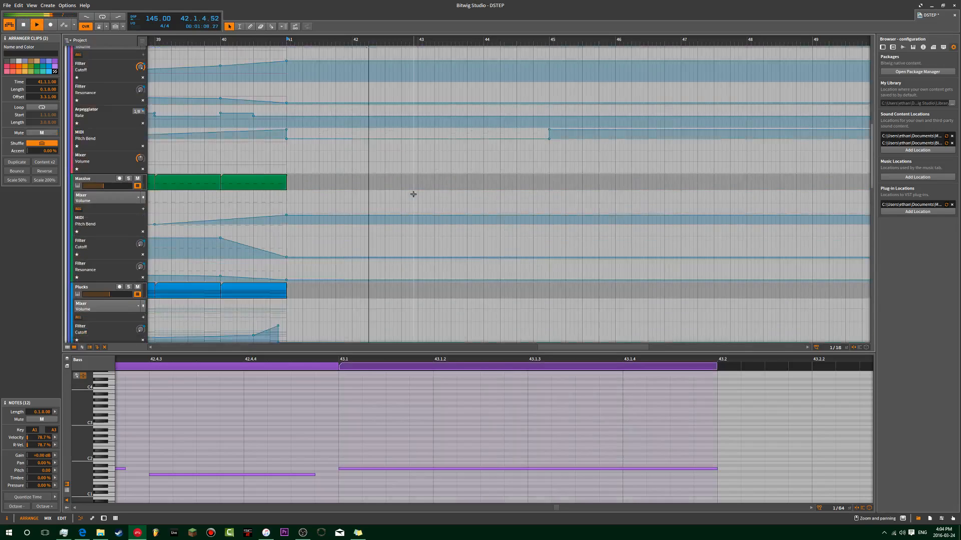
pyautogui.scroll(5, 414, 195)
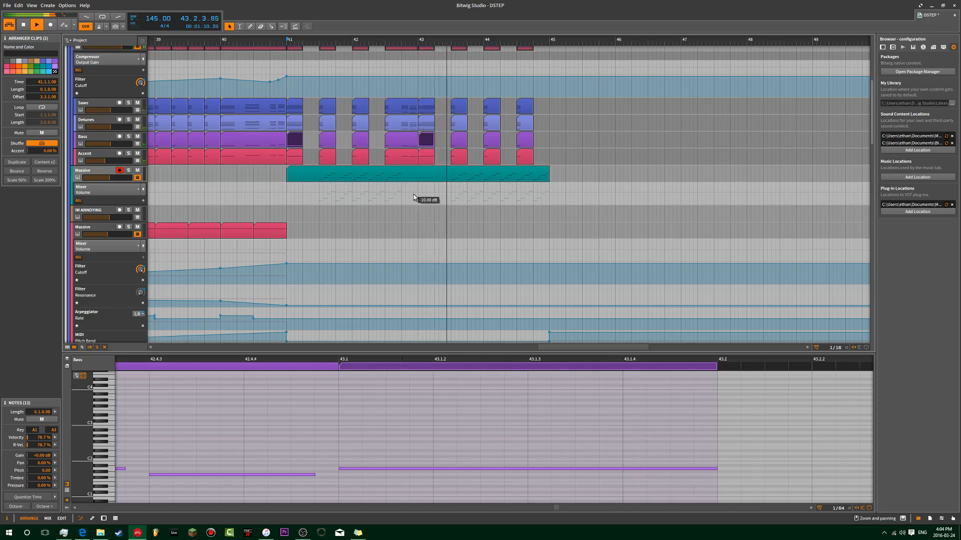
pyautogui.scroll(6, 413, 194)
pyautogui.moveTo(278, 118); pyautogui.dragTo(345, 114)
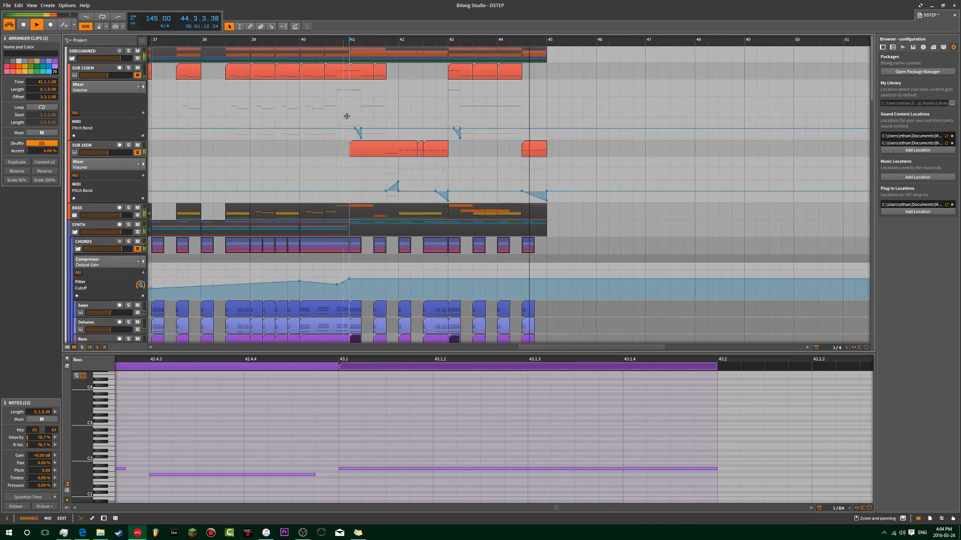
pyautogui.press('space')
pyautogui.scroll(-10, 366, 142)
pyautogui.scroll(-8, 369, 141)
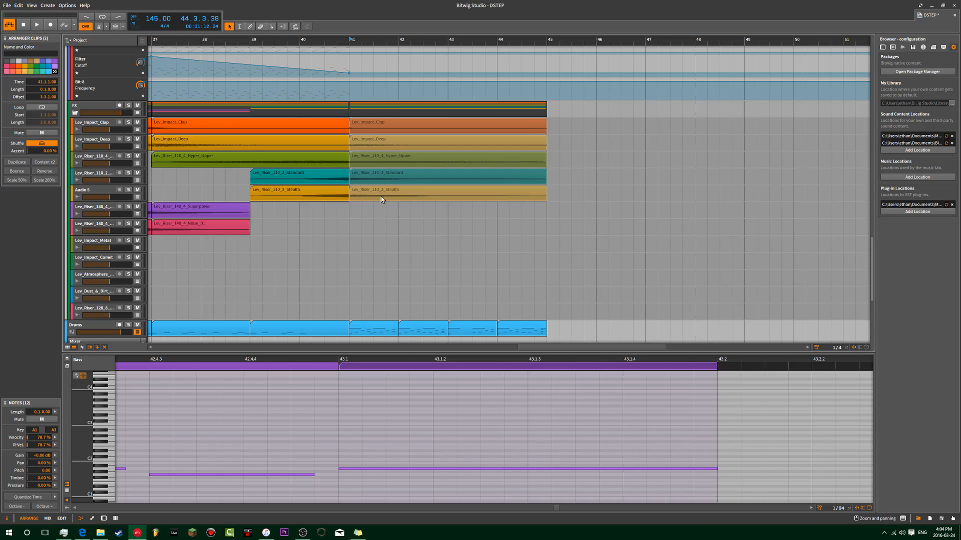
# Play from bar 40 and examine the ARP, FX and drum tracks' clips and automation across the arrangement
pyautogui.click(372, 223)
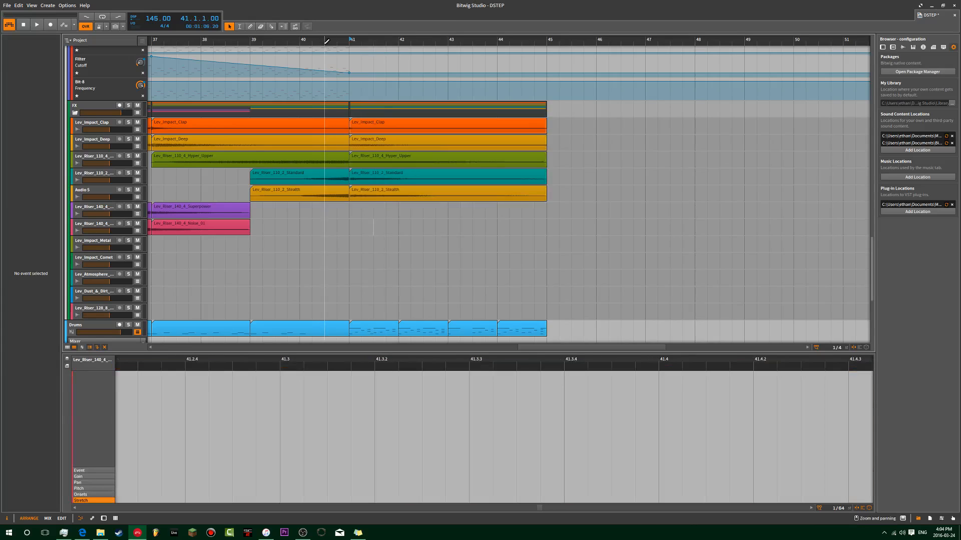
pyautogui.click(304, 40)
pyautogui.scroll(-5, 355, 174)
pyautogui.press('space')
pyautogui.scroll(10, 355, 174)
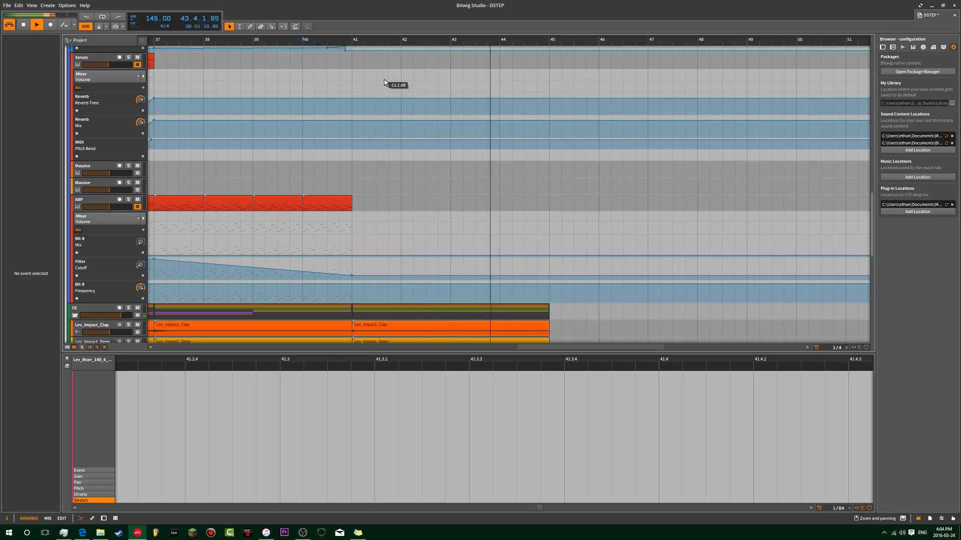
pyautogui.scroll(-5, 384, 82)
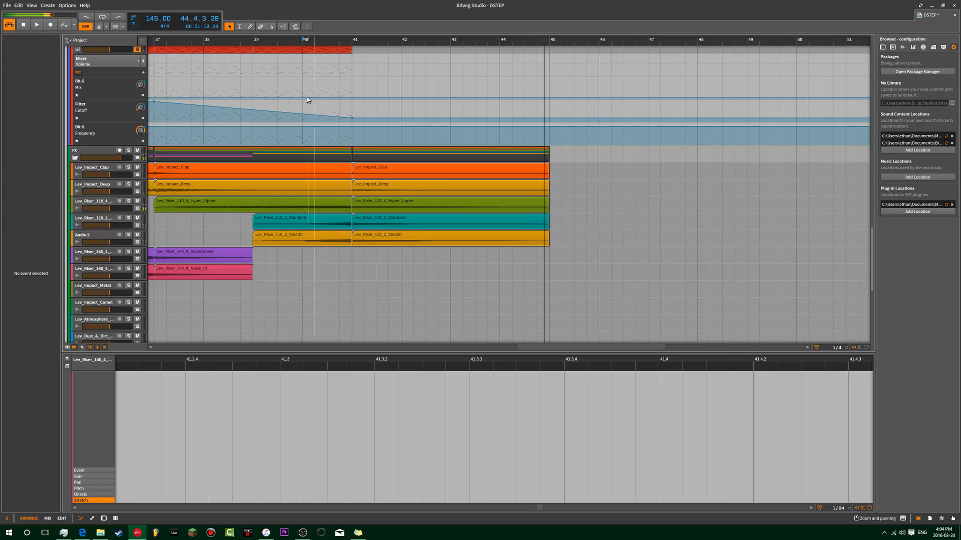
pyautogui.scroll(-6, 310, 98)
pyautogui.scroll(-4, 318, 115)
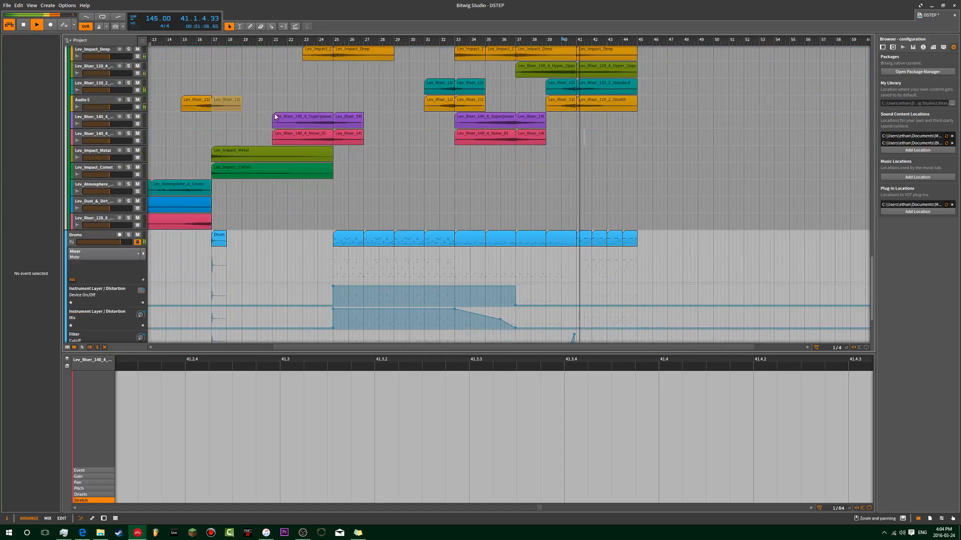
pyautogui.scroll(-3, 233, 144)
pyautogui.scroll(2, 221, 152)
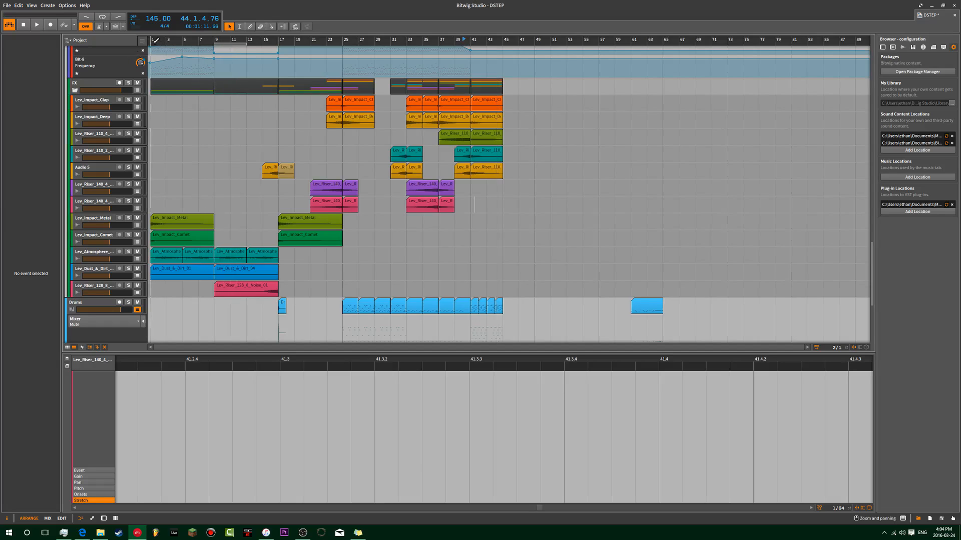
pyautogui.moveTo(84, 533)
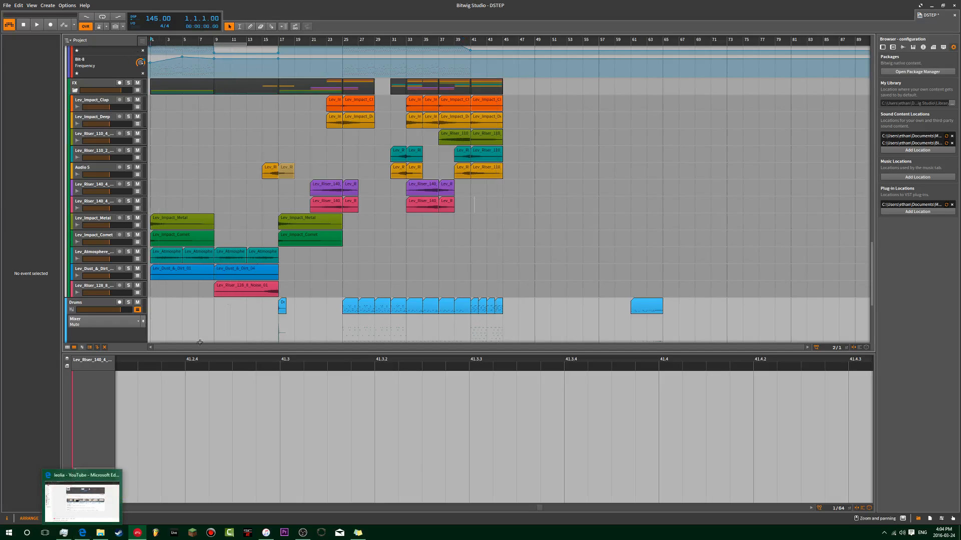
pyautogui.click(64, 507)
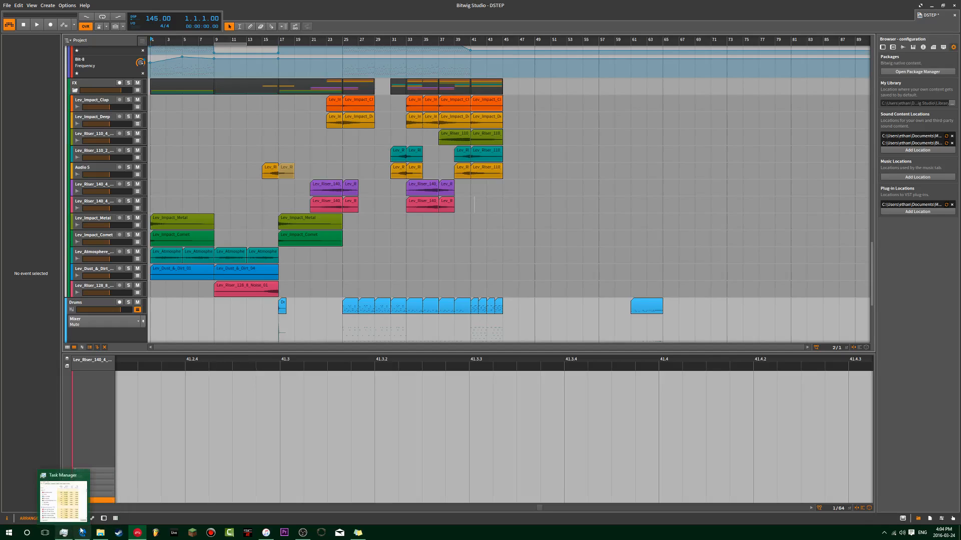
pyautogui.click(82, 533)
pyautogui.moveTo(571, 5); pyautogui.dragTo(0, 167)
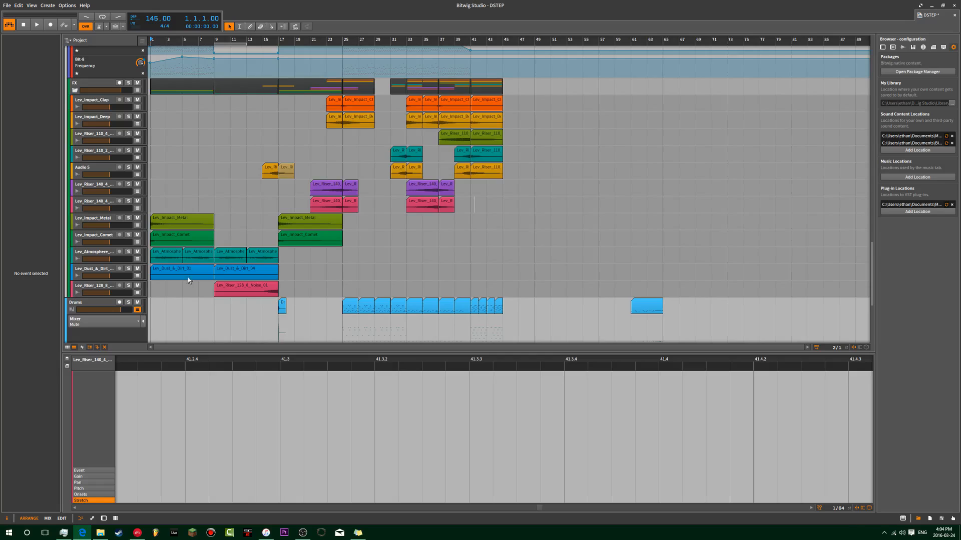
# Play from bar 17 and unmute the Lev_Riser_110_2_Stealth clip at 17.1 on Audio 5
pyautogui.click(277, 142)
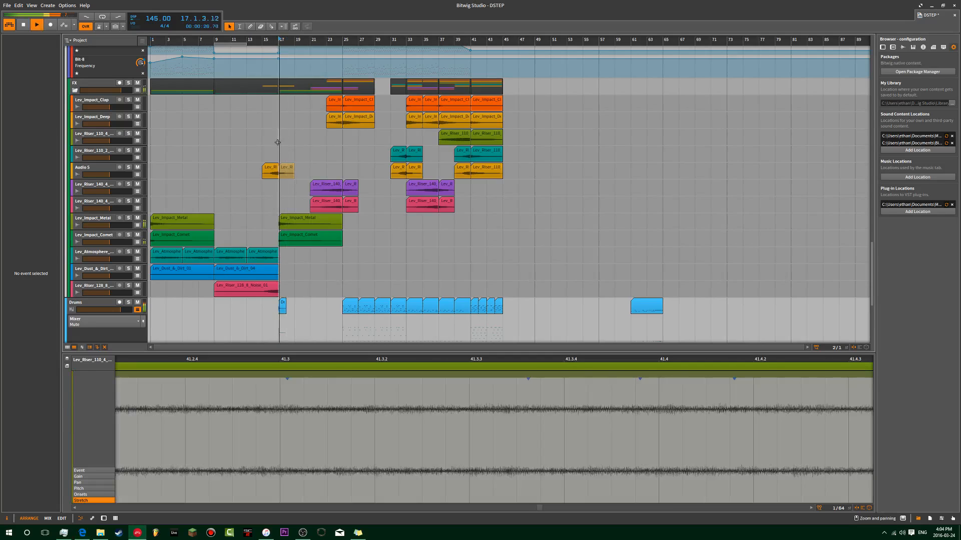
pyautogui.click(284, 171)
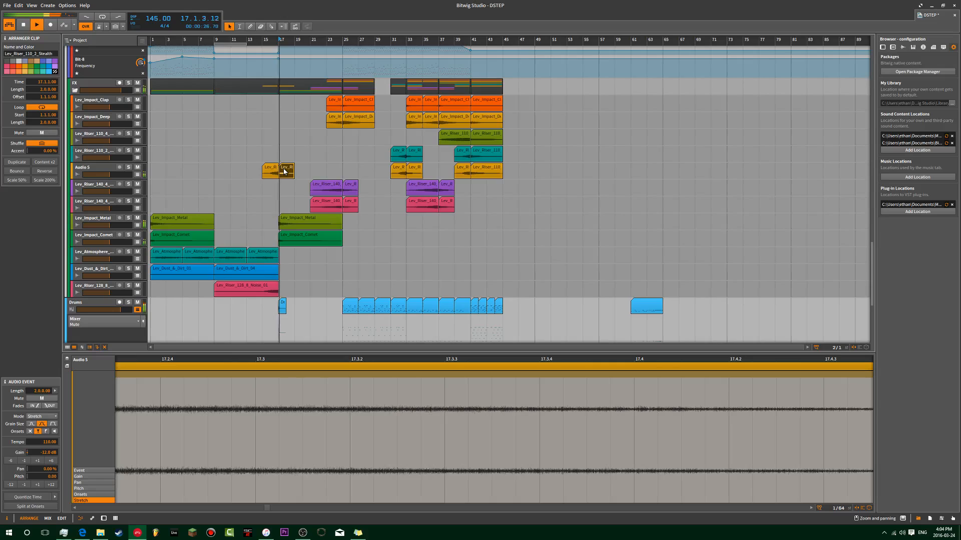
pyautogui.scroll(2, 265, 108)
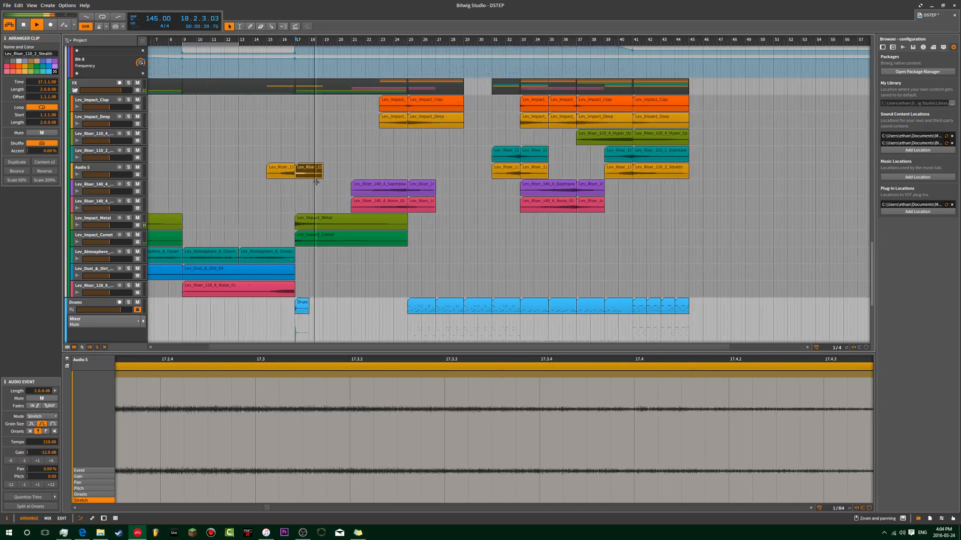
pyautogui.click(265, 108)
pyautogui.click(314, 175)
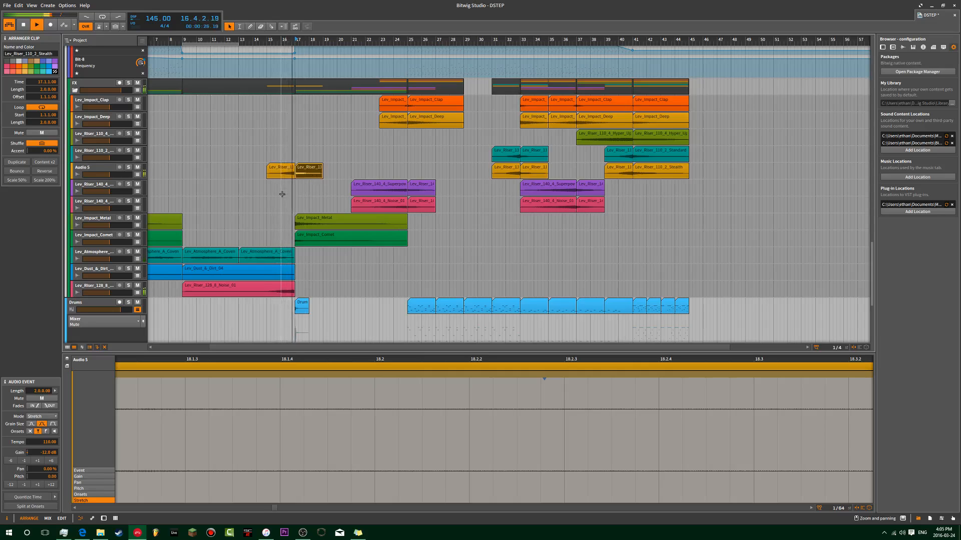
# Try lengthening the Stealth riser clip at bar 17 to four bars and scaling it 200%, soloing Audio 5 briefly to check
pyautogui.moveTo(323, 171); pyautogui.dragTo(352, 172)
pyautogui.rightClick(341, 171)
pyautogui.click(358, 208)
pyautogui.press('space')
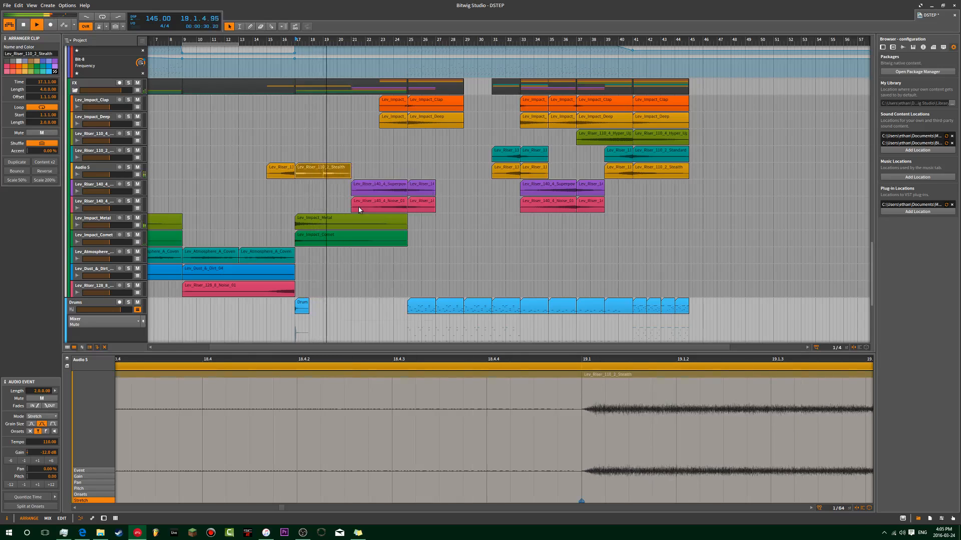
pyautogui.press('space')
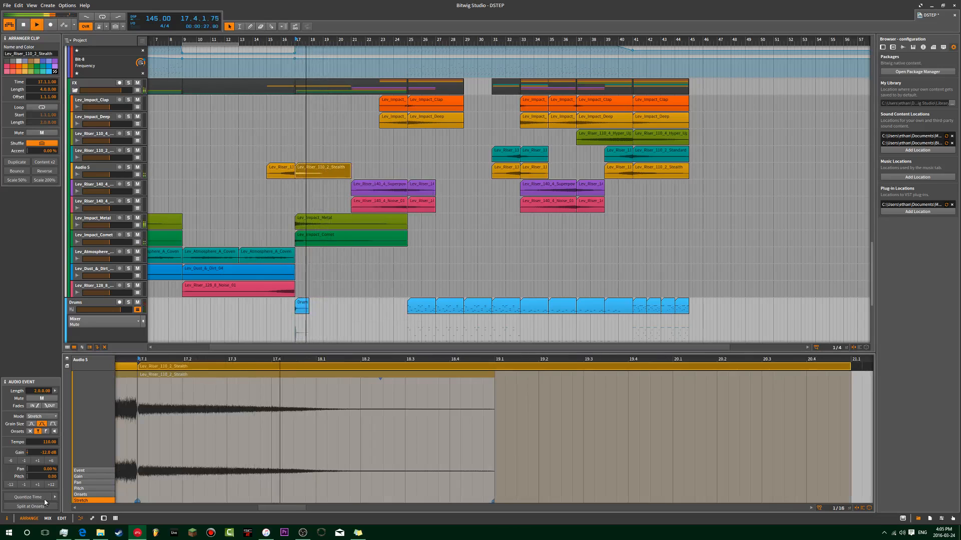
pyautogui.click(45, 180)
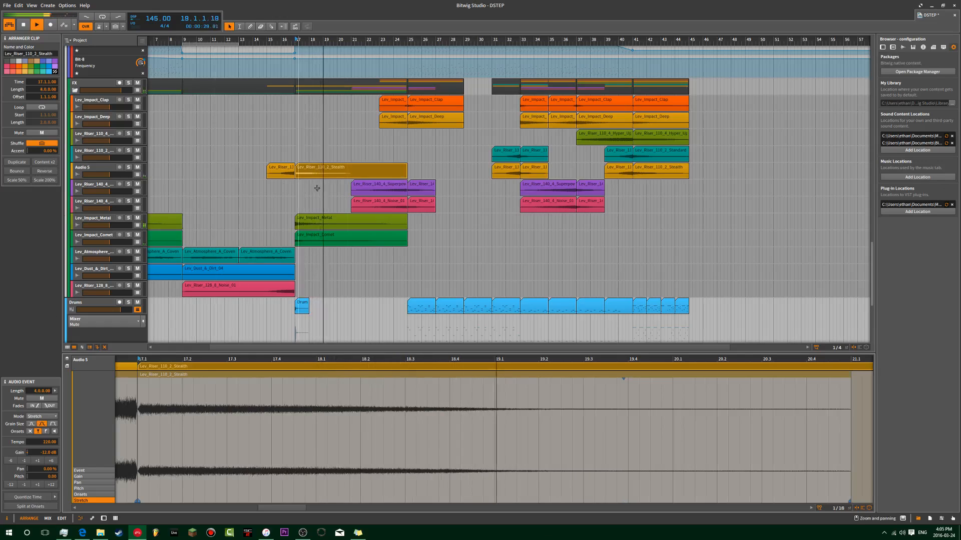
pyautogui.click(128, 168)
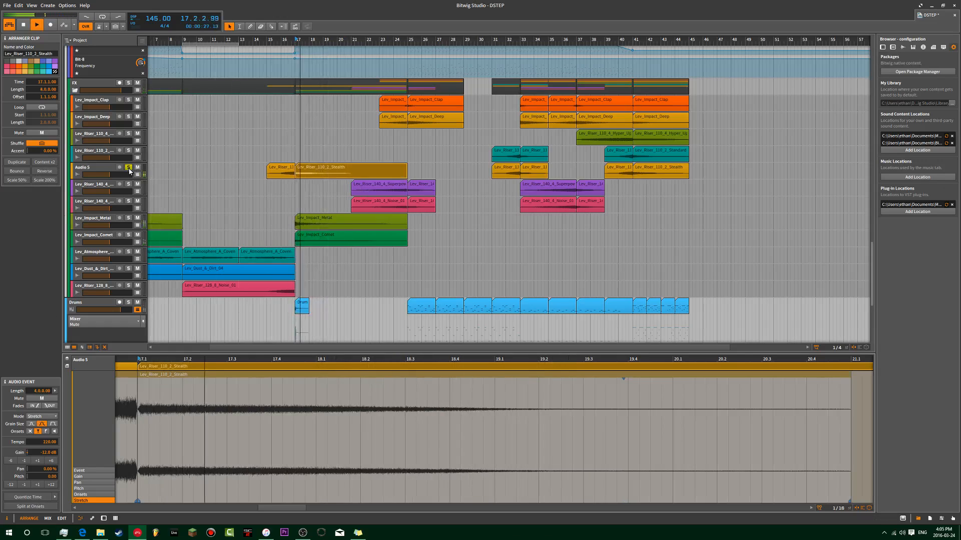
pyautogui.click(129, 168)
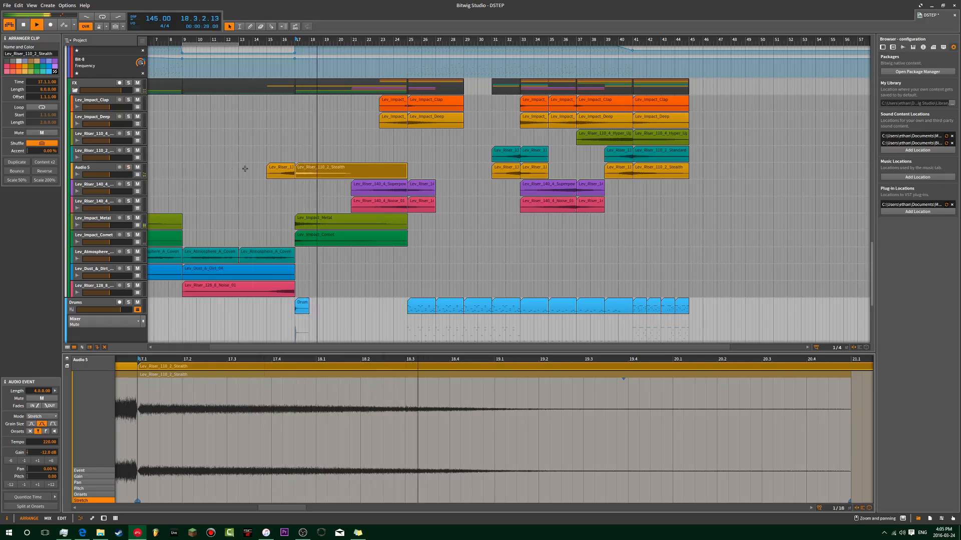
# Scale the Stealth riser clip at bar 17 by 50% and shorten it to two bars
pyautogui.click(27, 180)
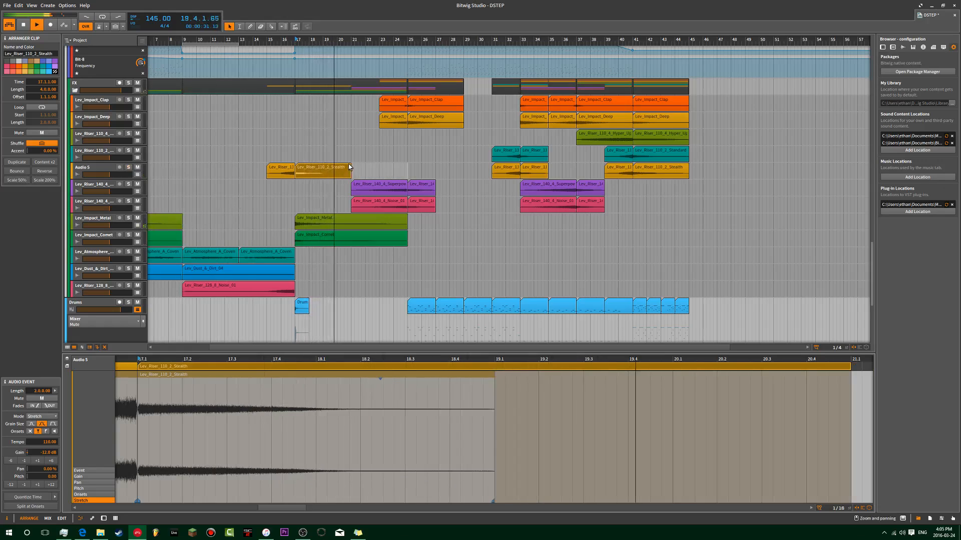
pyautogui.moveTo(349, 168); pyautogui.dragTo(320, 165)
pyautogui.click(315, 146)
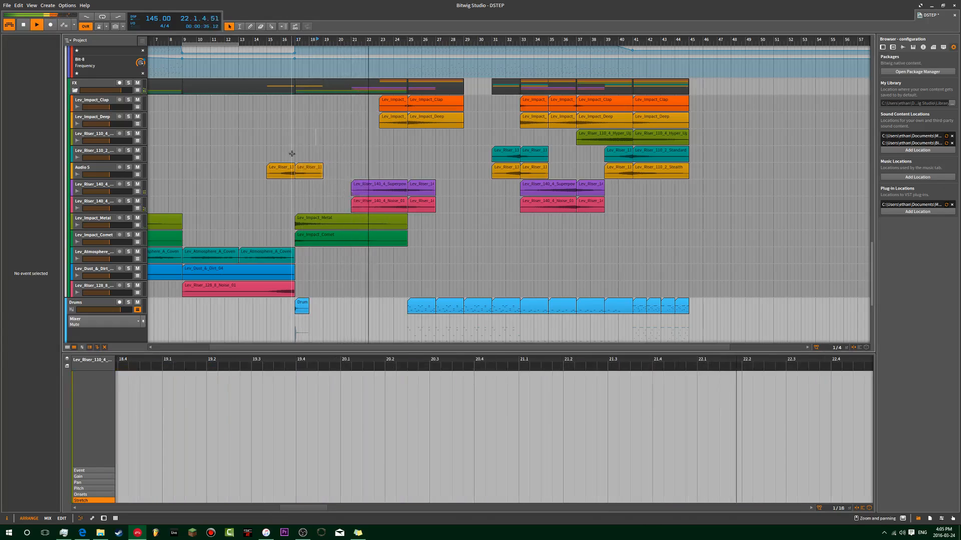
# Listen from bar 17 and examine the Plucks, Serum, Massive and ARP clips and automation
pyautogui.scroll(3, 295, 150)
pyautogui.scroll(2, 300, 140)
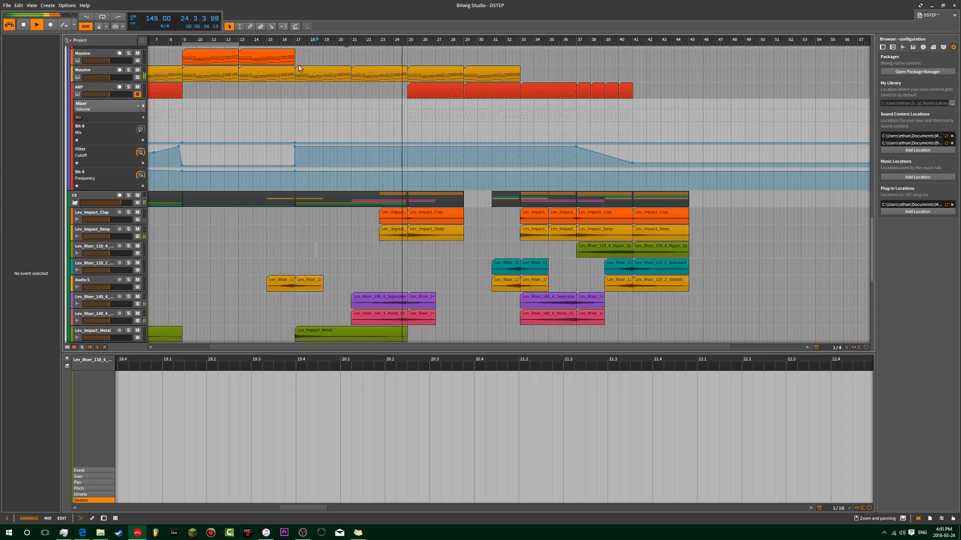
pyautogui.scroll(5, 300, 70)
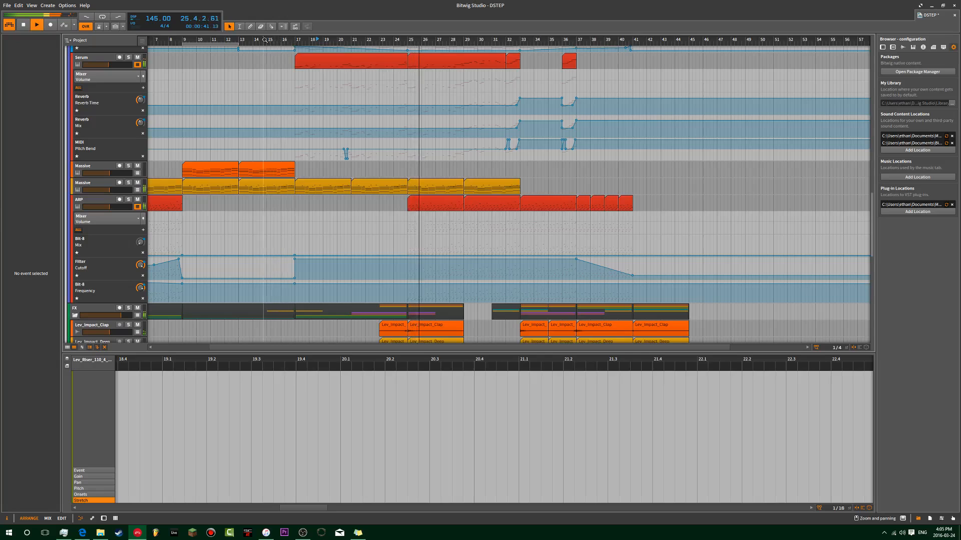
pyautogui.click(296, 39)
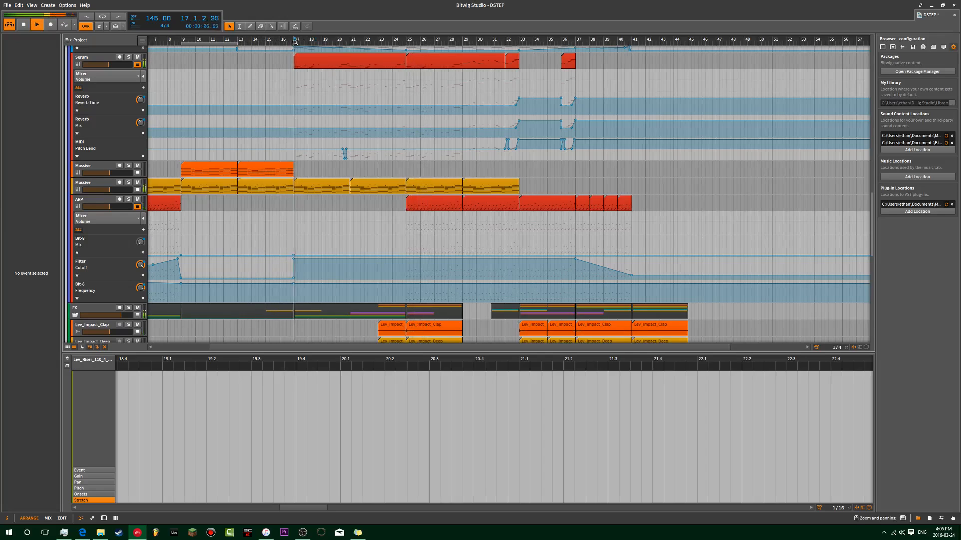
pyautogui.press('space')
pyautogui.scroll(7, 305, 150)
pyautogui.scroll(-10, 310, 193)
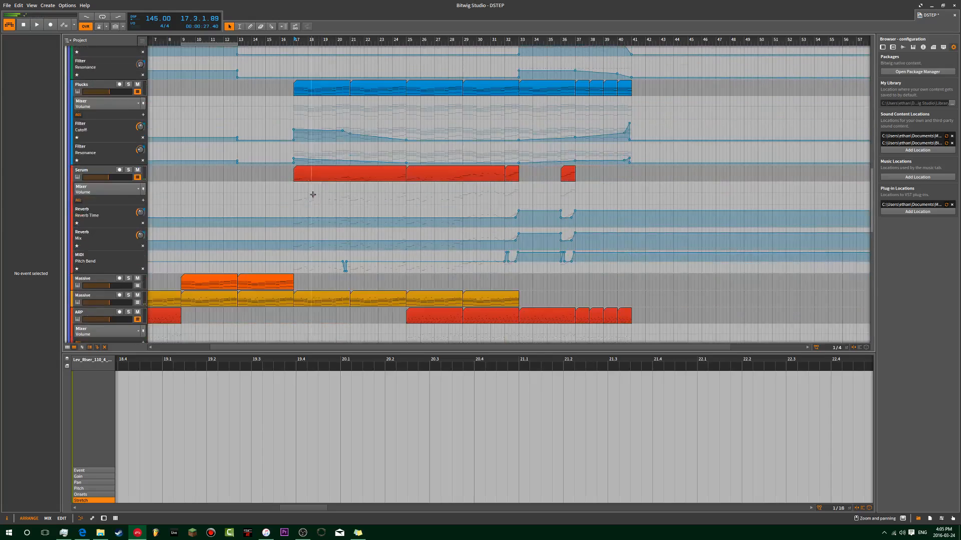
pyautogui.scroll(-5, 313, 190)
pyautogui.scroll(15, 496, 195)
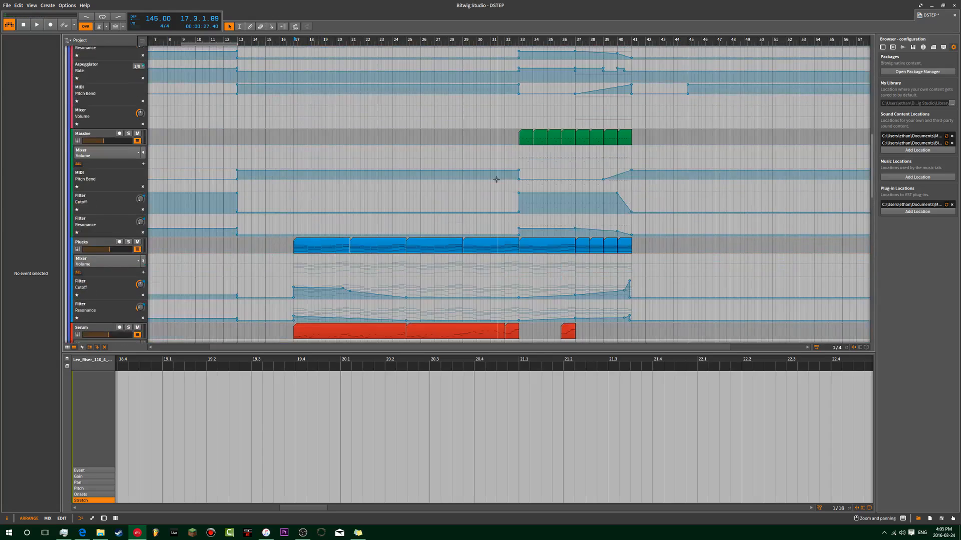
pyautogui.scroll(3, 496, 184)
pyautogui.scroll(-9, 535, 182)
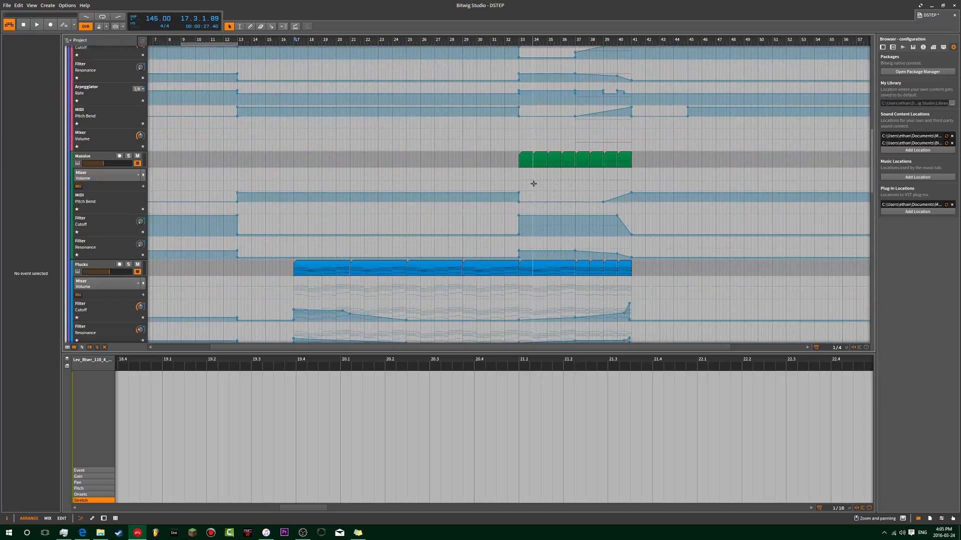
# Open the first Plucks clip at bar 17, inspect its notes and replay the section briefly
pyautogui.click(336, 134)
pyautogui.scroll(-5, 285, 198)
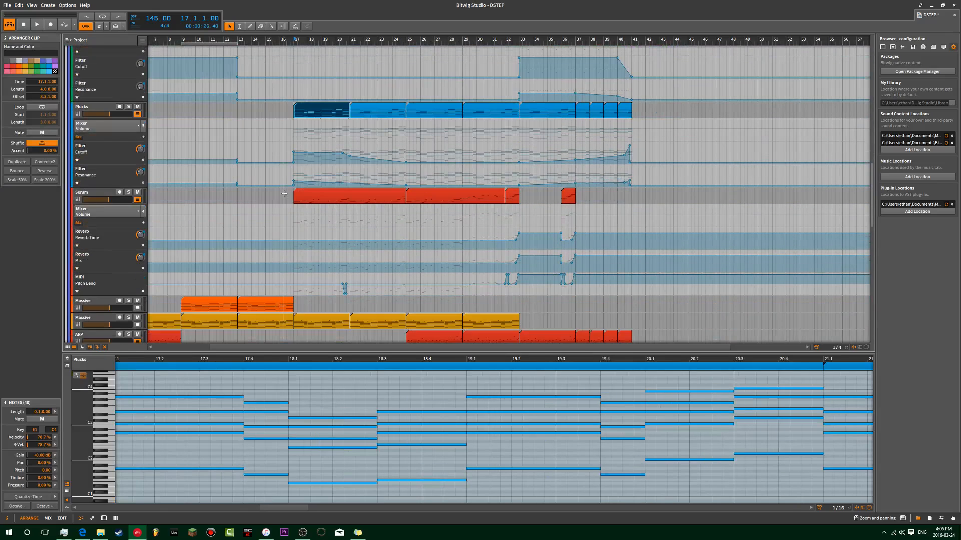
pyautogui.scroll(4, 280, 195)
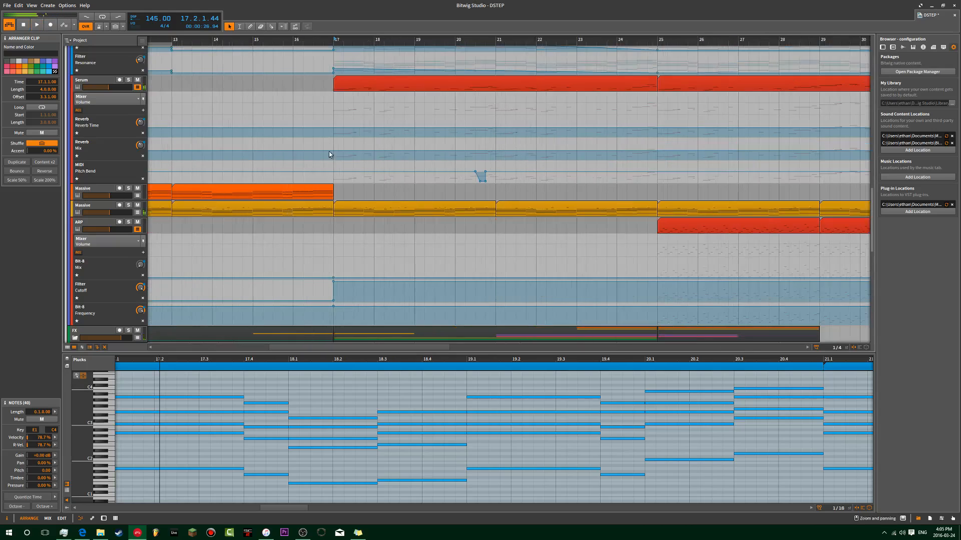
pyautogui.scroll(5, 336, 178)
pyautogui.scroll(-3, 337, 206)
pyautogui.scroll(3, 335, 213)
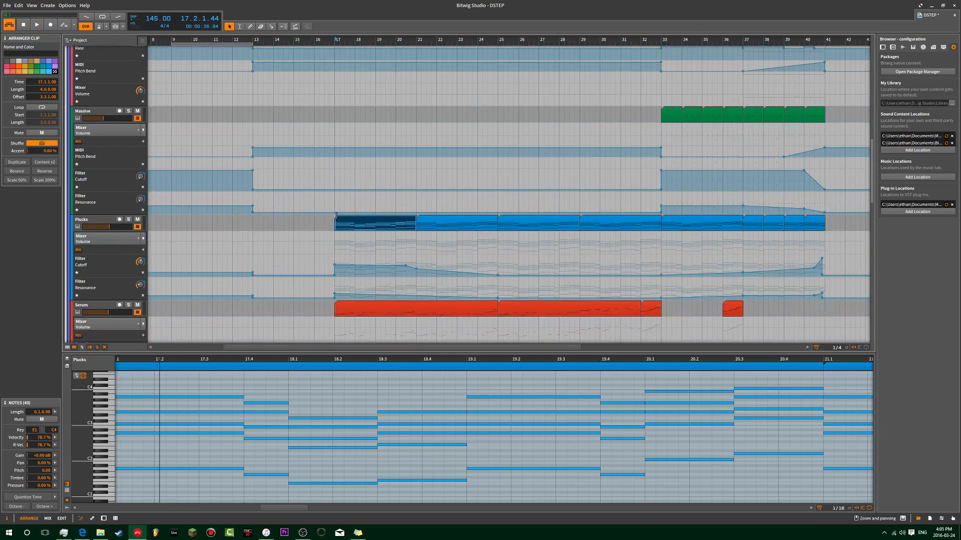
# Move the Serum track up to directly below the teal Massive track, above IM ANNOYING, and play from bar 17
pyautogui.click(102, 307)
pyautogui.scroll(2, 102, 309)
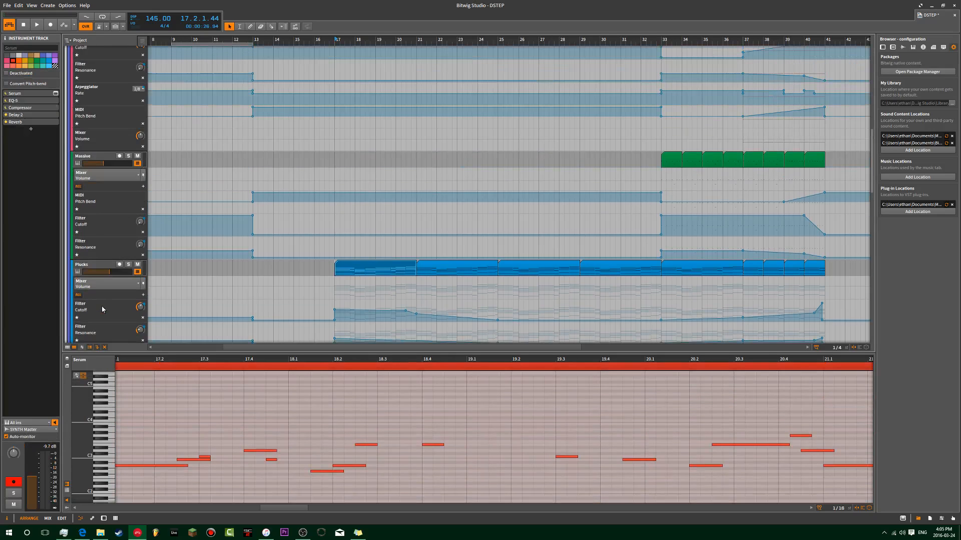
pyautogui.scroll(-1, 102, 309)
pyautogui.moveTo(87, 328); pyautogui.dragTo(85, 133)
pyautogui.scroll(7, 317, 249)
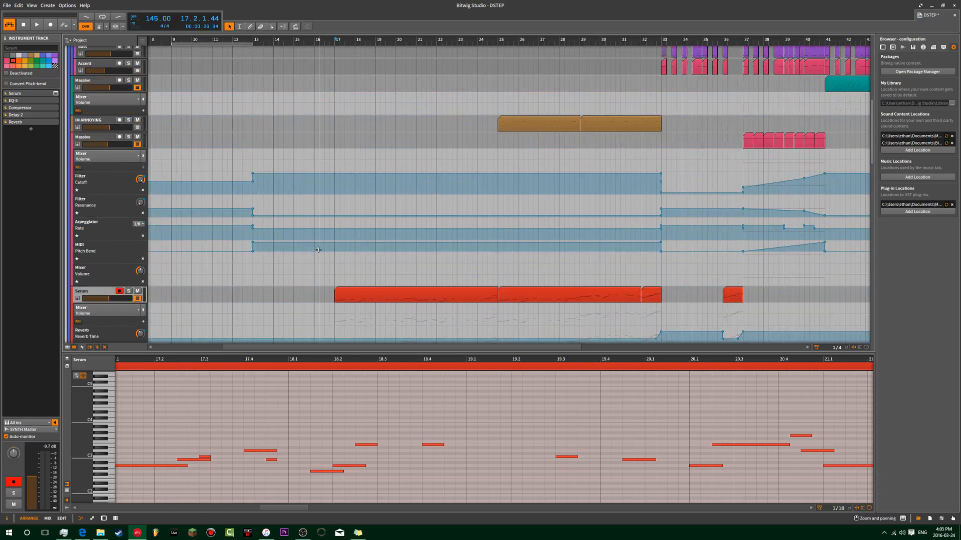
pyautogui.scroll(2, 318, 253)
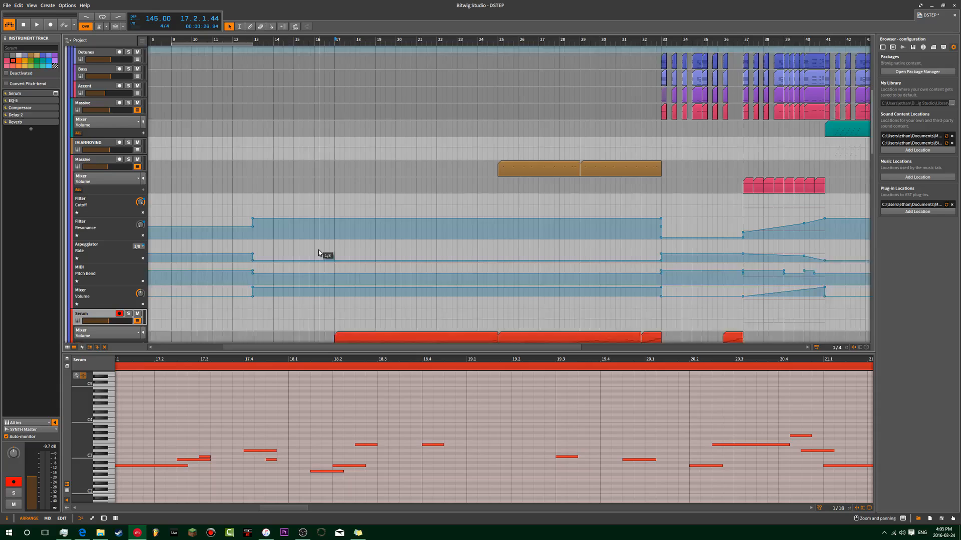
pyautogui.scroll(-1, 318, 253)
pyautogui.moveTo(101, 304); pyautogui.dragTo(106, 146)
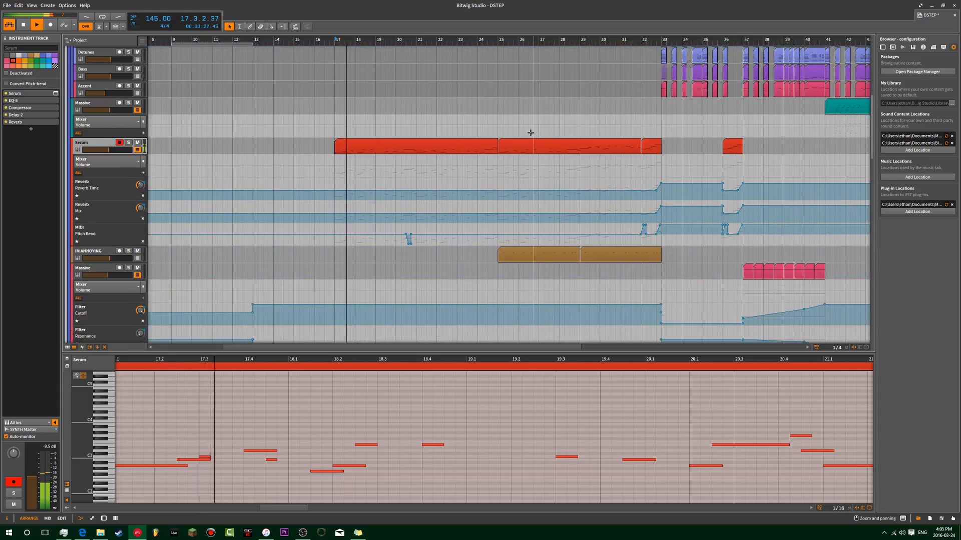
# Try placing a one-beat clip on the Saws track at bar 17 and delete it
pyautogui.scroll(4, 360, 199)
pyautogui.click(335, 127)
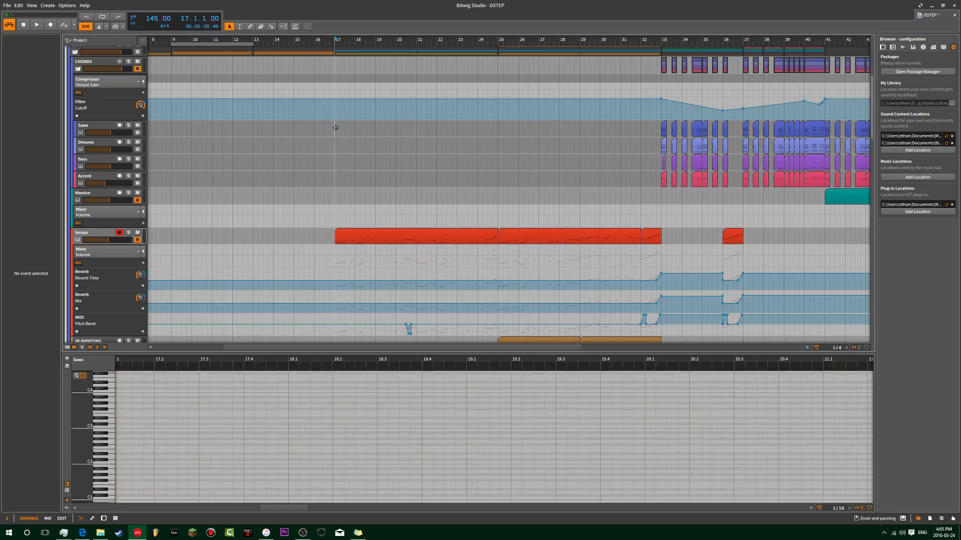
pyautogui.doubleClick(335, 127)
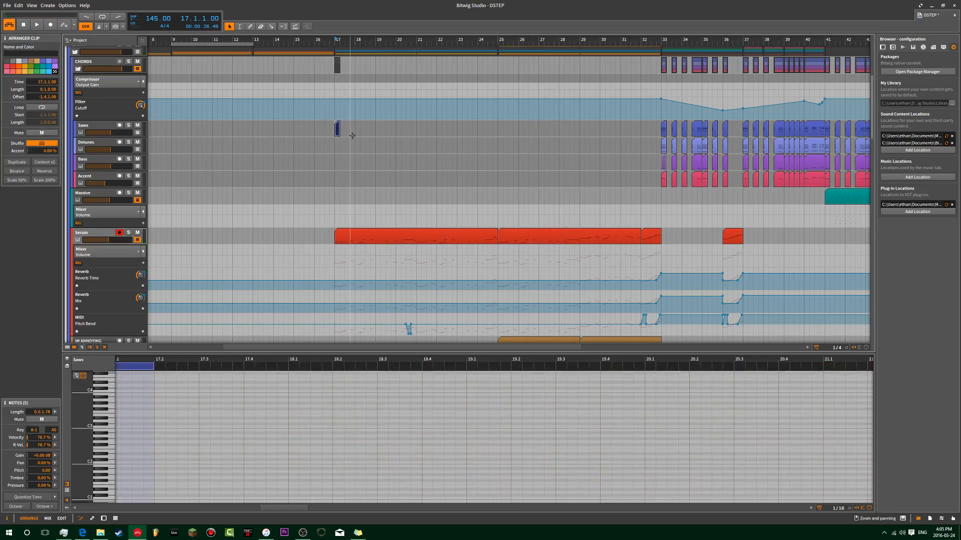
pyautogui.press('Delete')
pyautogui.scroll(-12, 476, 184)
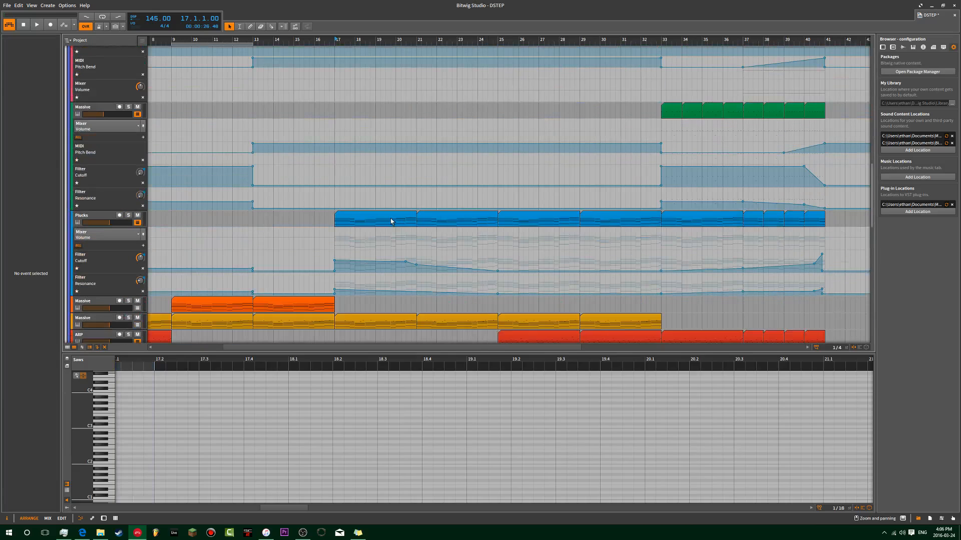
# Copy the first Plucks clip at bar 17 onto the Saws track at bar 17, open its notes and play it
pyautogui.click(391, 222)
pyautogui.scroll(12, 403, 199)
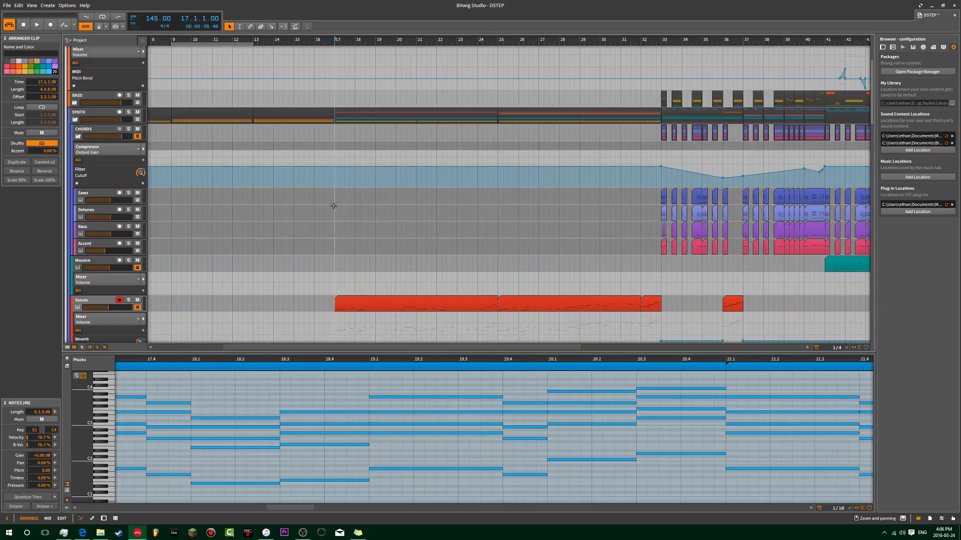
pyautogui.click(335, 202)
pyautogui.hotkey('ctrl', 'v')
pyautogui.doubleClick(367, 200)
pyautogui.press('space')
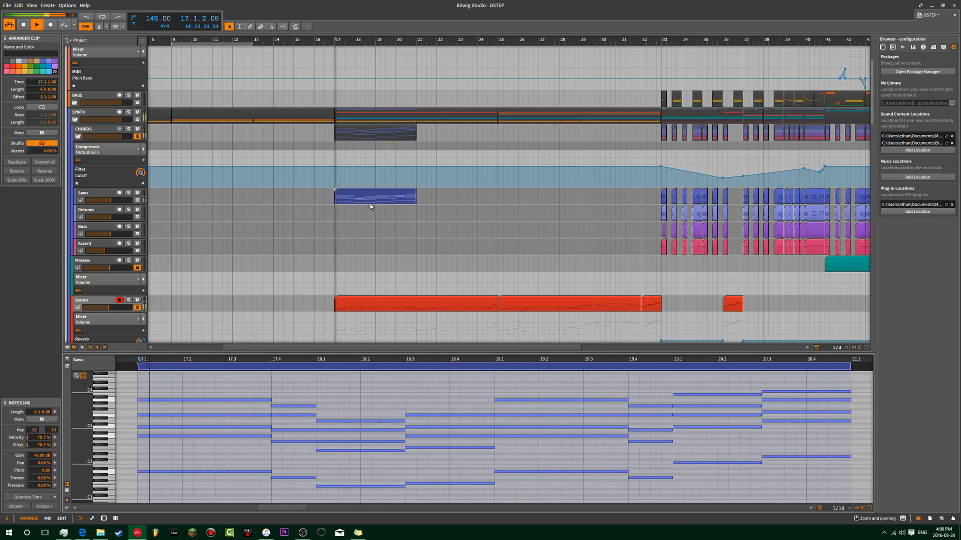
# Solo the Saws and Serum tracks and listen to them together from bar 17
pyautogui.click(129, 307)
pyautogui.press('space')
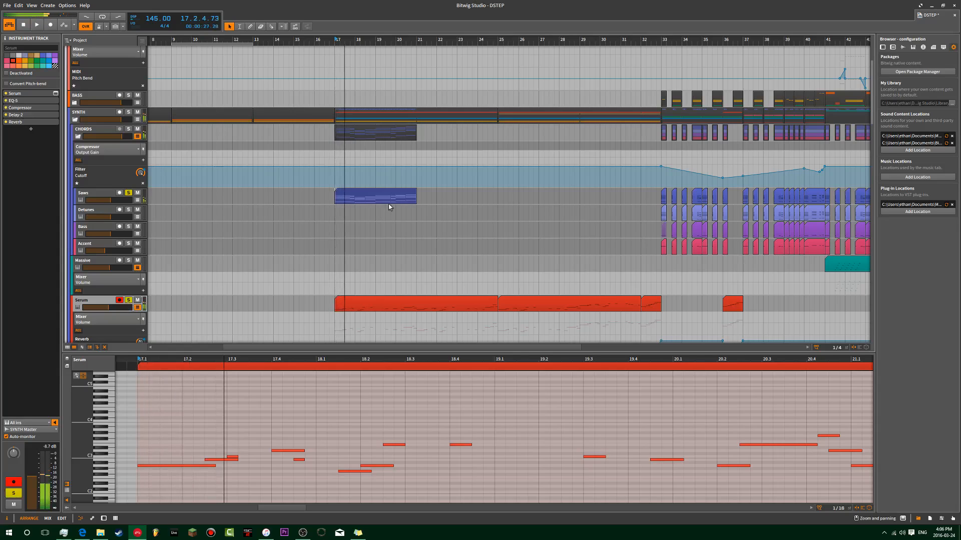
pyautogui.press('space')
pyautogui.scroll(5, 391, 207)
pyautogui.scroll(-3, 350, 225)
pyautogui.press('space')
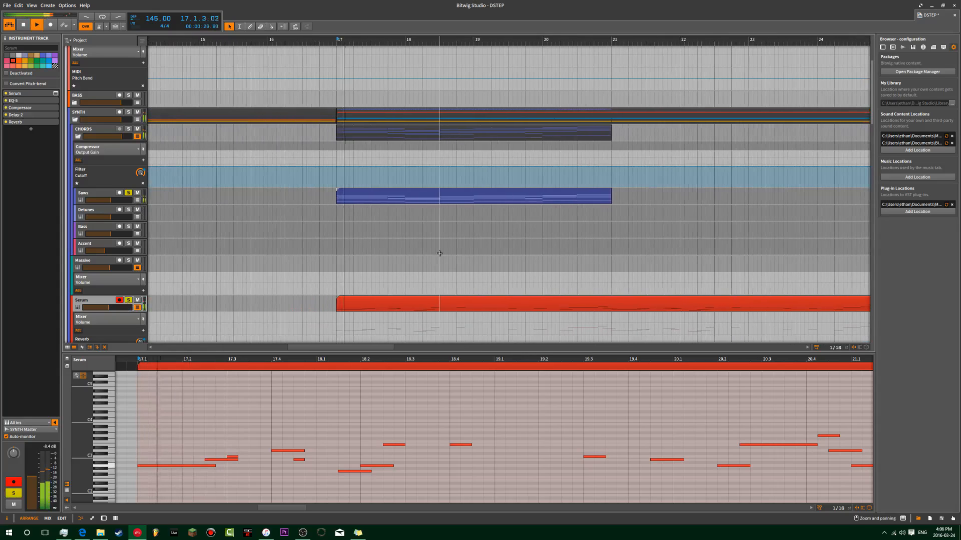
# Shorten every note in the Saws clip by half a beat
pyautogui.click(384, 193)
pyautogui.click(364, 412)
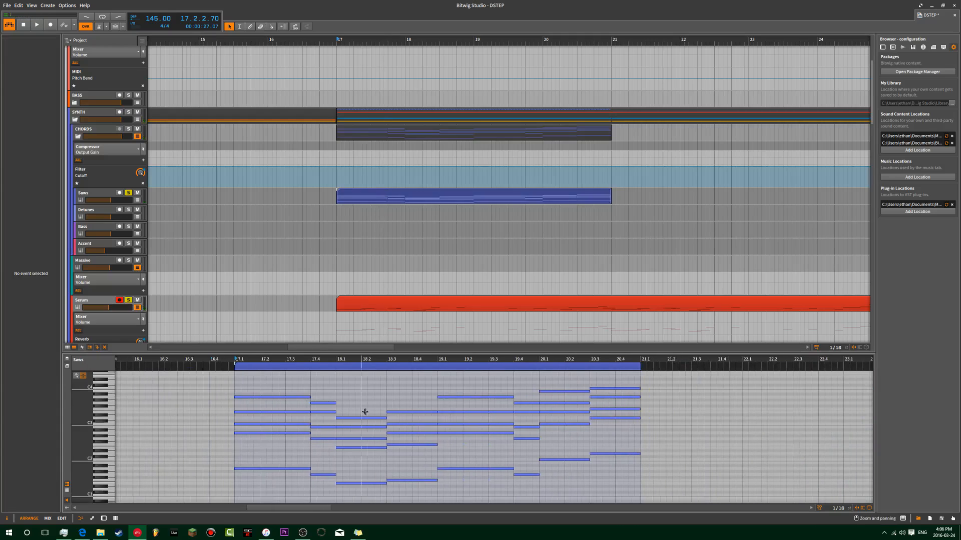
pyautogui.hotkey('ctrl', 'a')
pyautogui.moveTo(333, 403); pyautogui.dragTo(321, 403)
pyautogui.click(345, 393)
pyautogui.moveTo(468, 392); pyautogui.dragTo(441, 472)
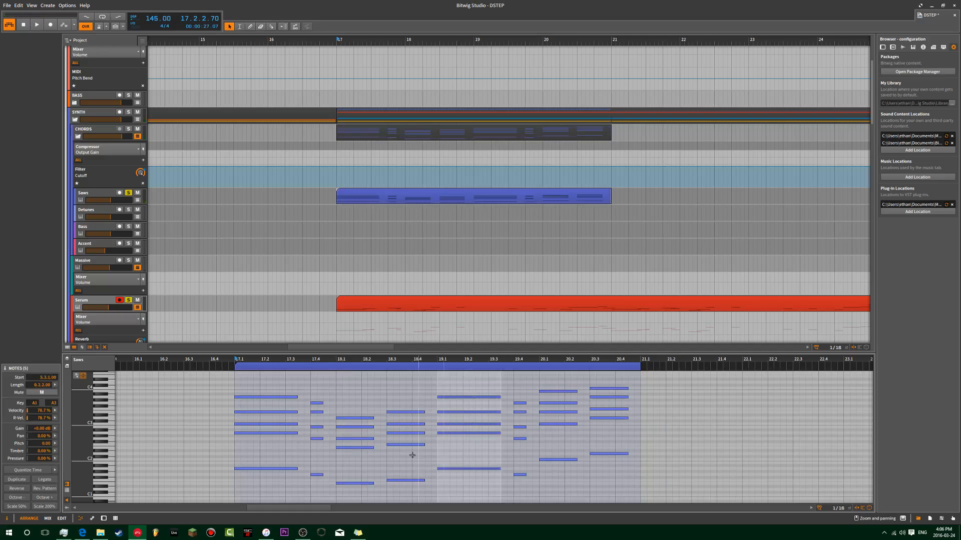
# Shorten the Saws chord at 17.1 to one beat and play it back
pyautogui.moveTo(280, 383); pyautogui.dragTo(253, 490)
pyautogui.moveTo(295, 400); pyautogui.dragTo(260, 488)
pyautogui.hotkey('ctrl', 'z')
pyautogui.moveTo(296, 398); pyautogui.dragTo(260, 397)
pyautogui.press('space')
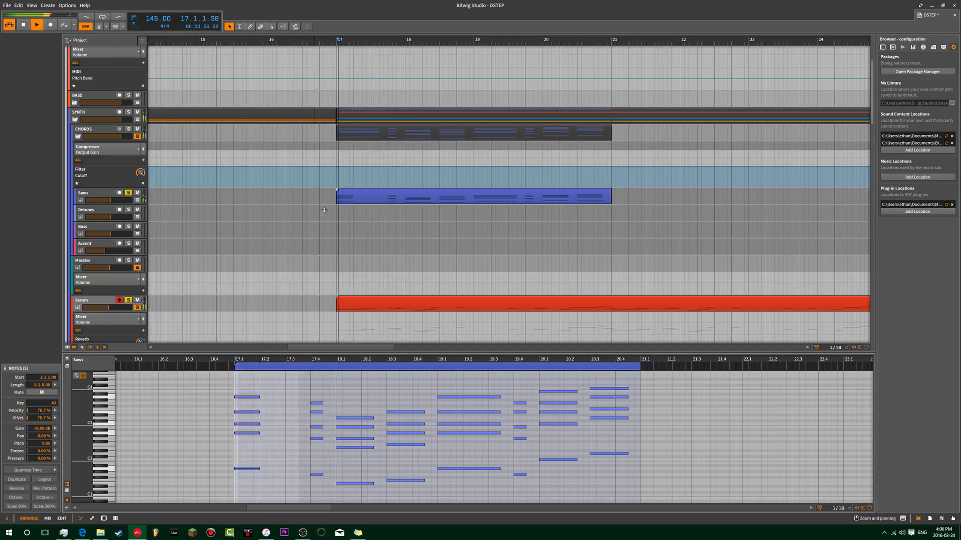
# Shorten the Saws chord at 18.1 to half a beat and replay the section
pyautogui.press('space')
pyautogui.moveTo(348, 397); pyautogui.dragTo(403, 484)
pyautogui.scroll(4, 361, 477)
pyautogui.press('space')
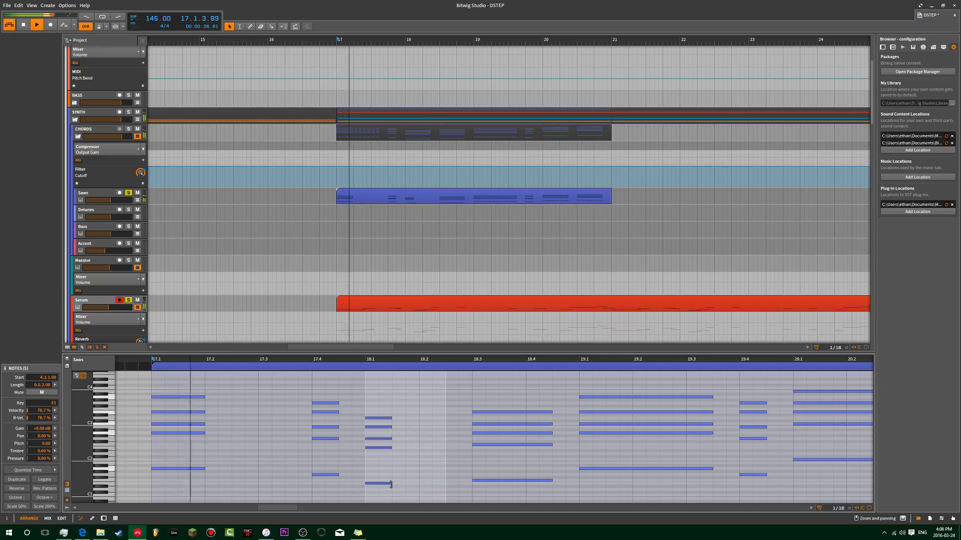
pyautogui.press('space')
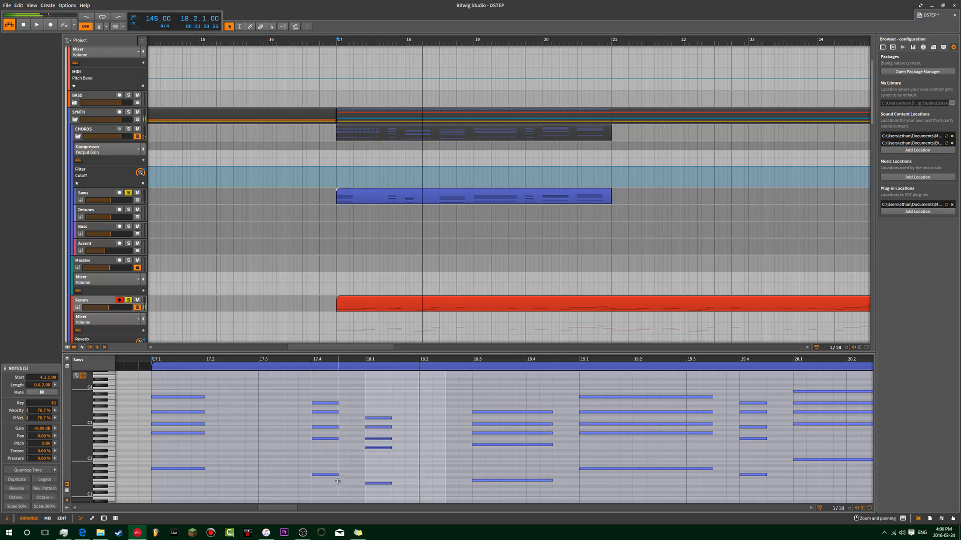
# Shorten the chord at 17.4 slightly, duplicate it half a beat later and raise the duplicate's top note to A3
pyautogui.click(332, 475)
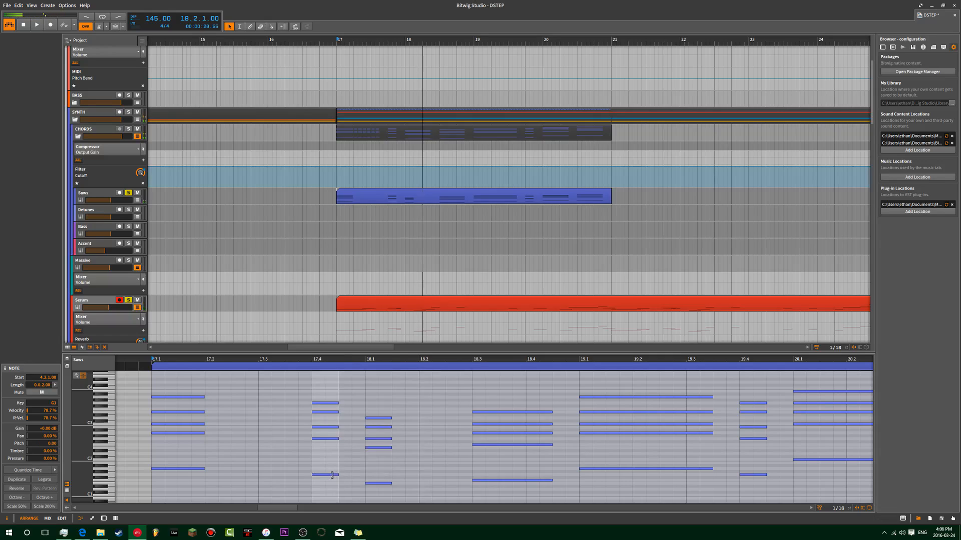
pyautogui.moveTo(346, 501); pyautogui.dragTo(317, 477)
pyautogui.hotkey('ctrl', 'd')
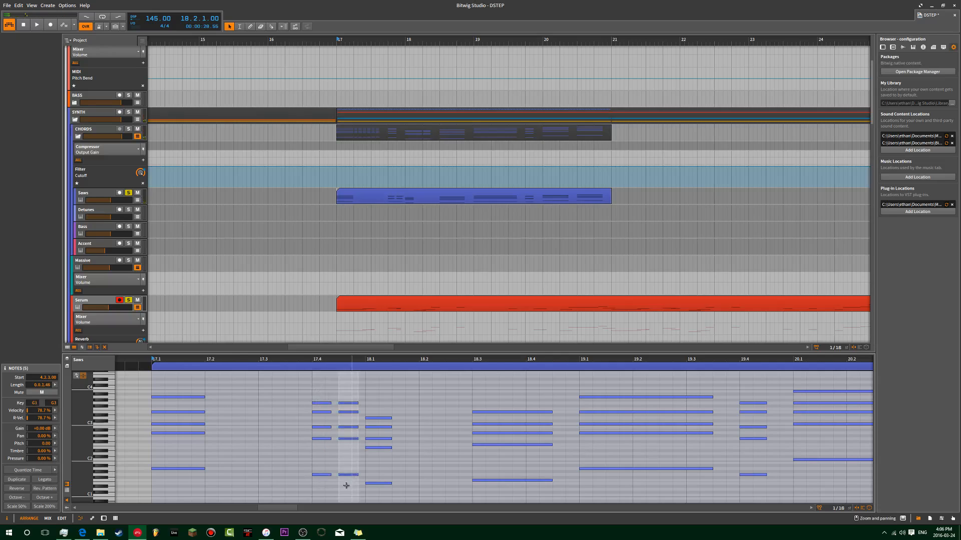
pyautogui.press('space')
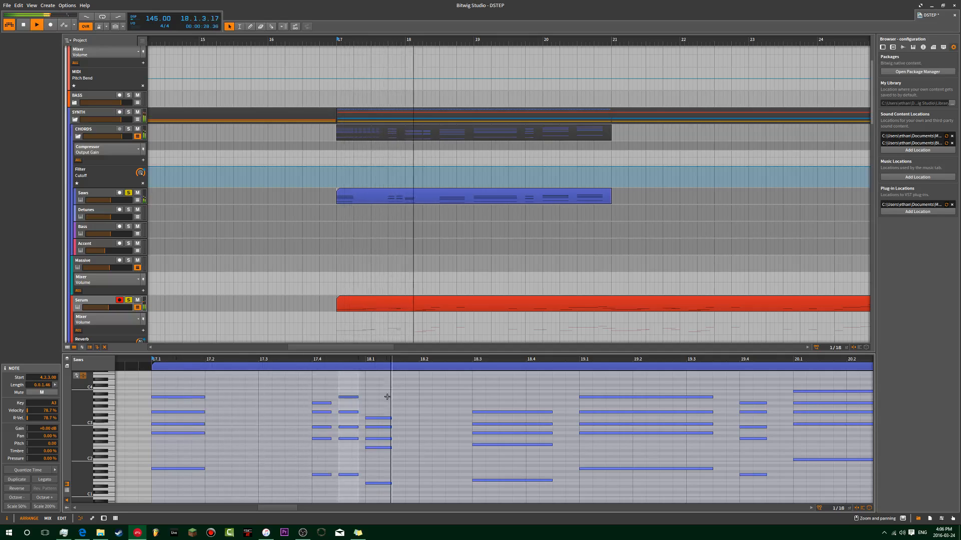
# Shorten the Saws chord at 18.3 to one beat and listen to the rhythm from bar 17
pyautogui.scroll(2, 347, 389)
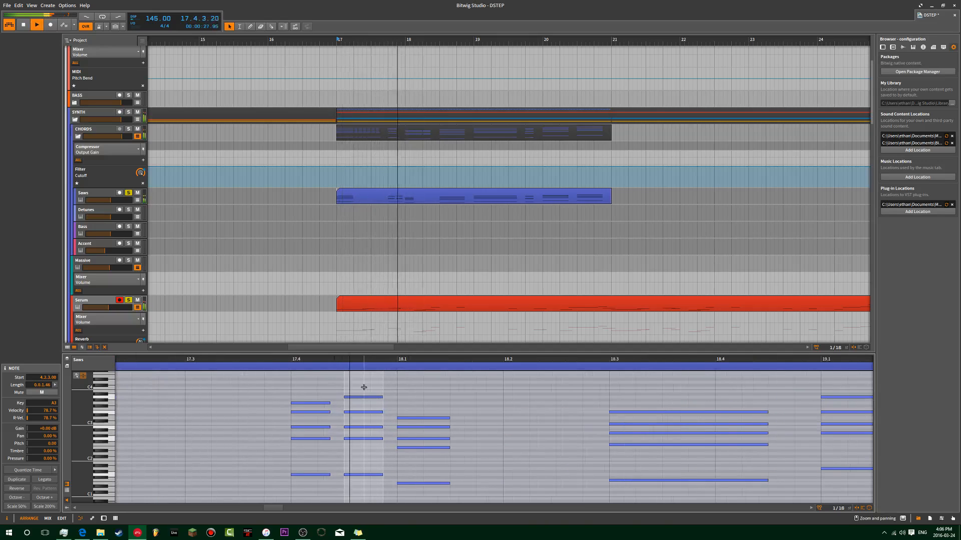
pyautogui.press('space')
pyautogui.moveTo(441, 435); pyautogui.dragTo(377, 437)
pyautogui.press('space')
pyautogui.moveTo(597, 402); pyautogui.dragTo(624, 493)
pyautogui.press('space')
pyautogui.moveTo(702, 482); pyautogui.dragTo(651, 482)
pyautogui.click(665, 475)
pyautogui.press('space')
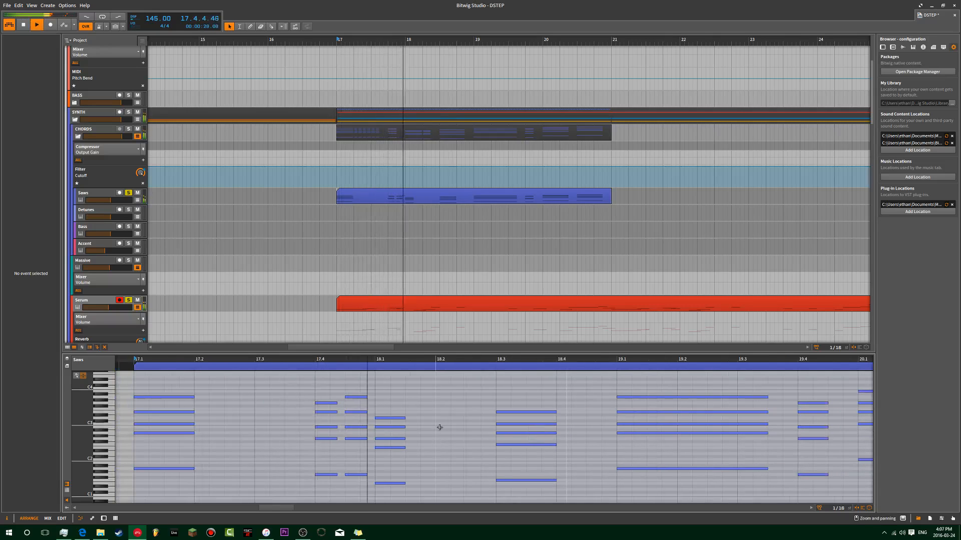
pyautogui.press('space')
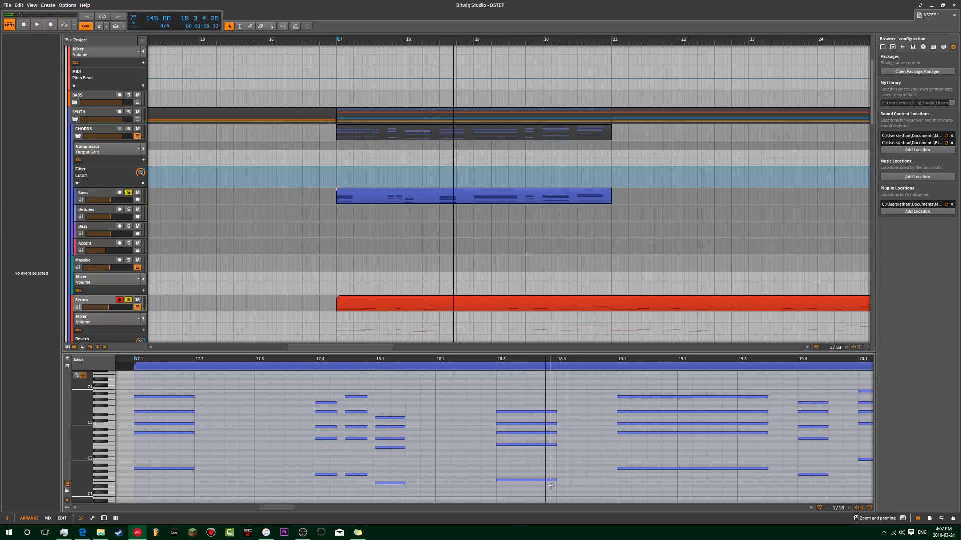
# Shorten the chord at 18.3 to half a beat and copy its F1 bass note to 18.4
pyautogui.moveTo(550, 486); pyautogui.dragTo(559, 411)
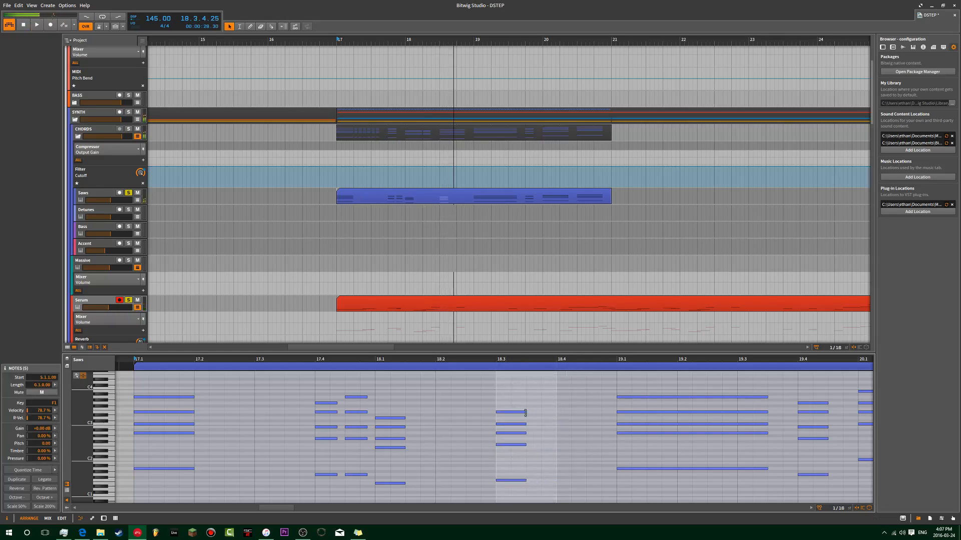
pyautogui.click(510, 462)
pyautogui.moveTo(519, 481); pyautogui.dragTo(560, 481)
pyautogui.press('space')
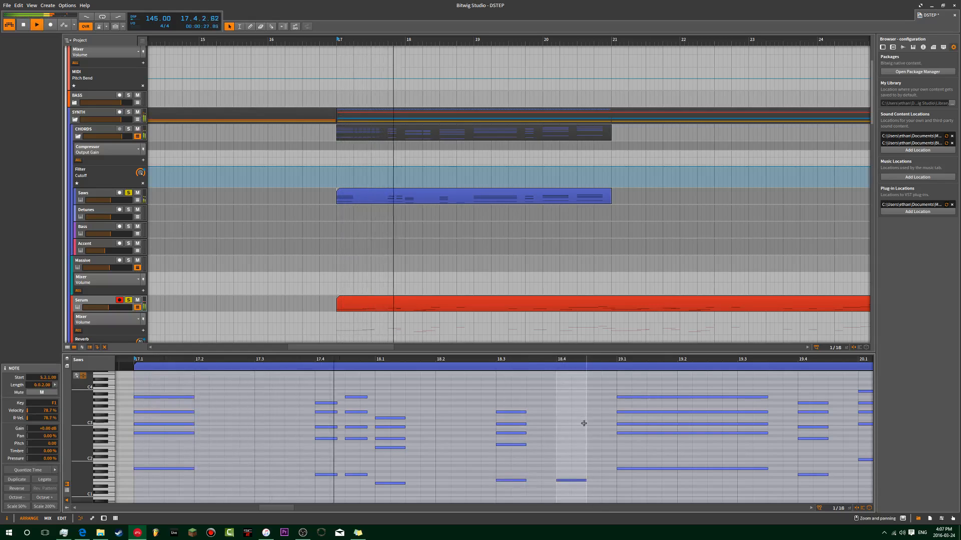
# Nudge the copied F1 bass note so it sits half a beat before bar 19, checking the timing in playback
pyautogui.click(569, 473)
pyautogui.click(568, 481)
pyautogui.press('space')
pyautogui.press('space')
pyautogui.press('Left')
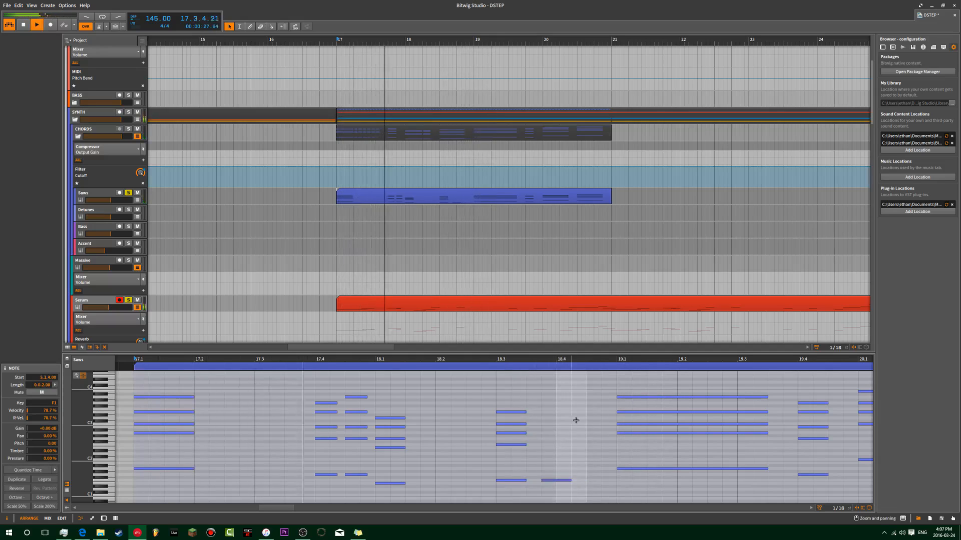
pyautogui.press('Right')
pyautogui.press('Right')
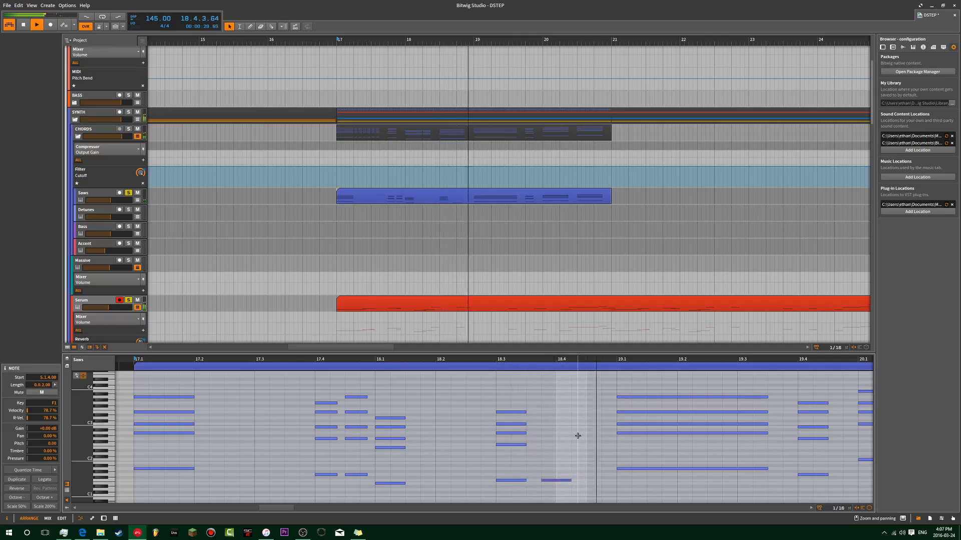
pyautogui.press('space')
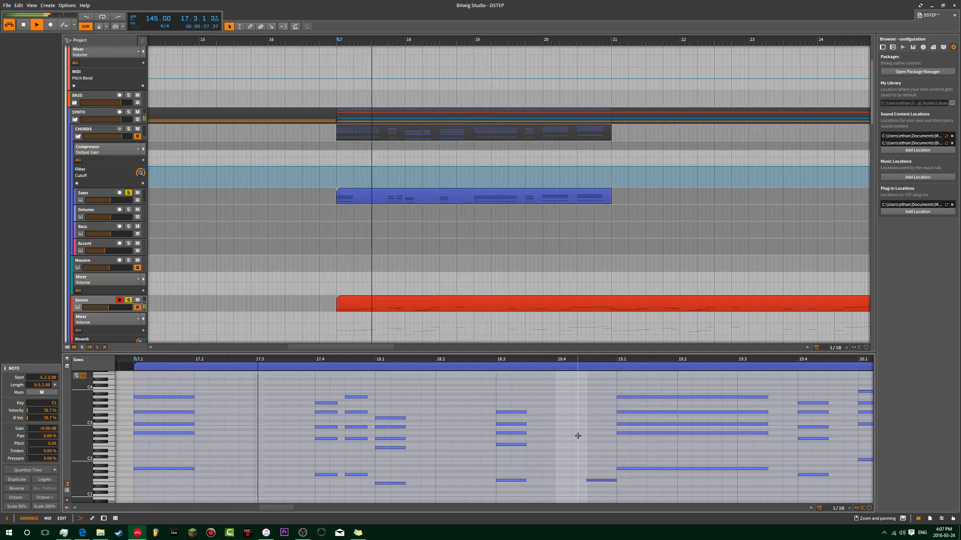
pyautogui.press('Right')
pyautogui.click(540, 495)
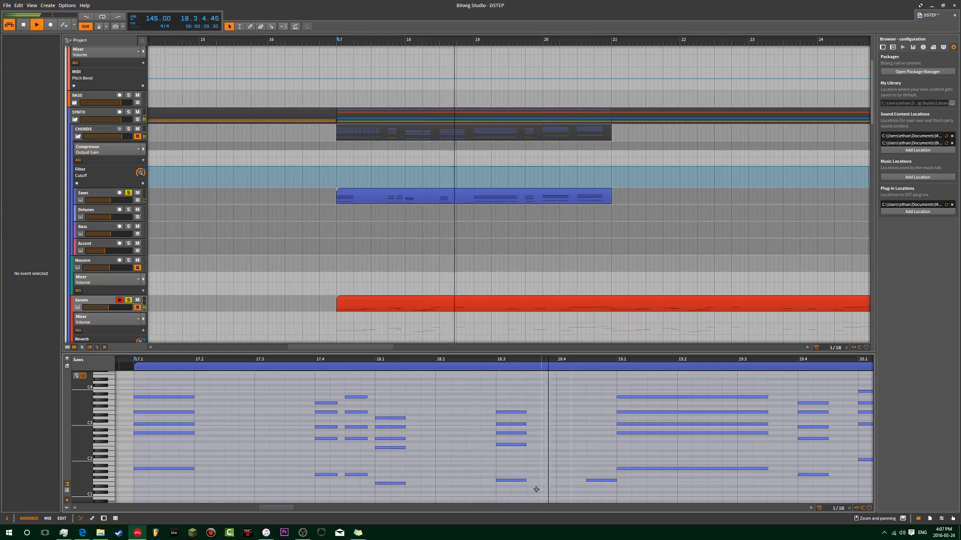
# Shorten the Saws chord at 19.1 to half a beat
pyautogui.moveTo(575, 455); pyautogui.dragTo(500, 444)
pyautogui.press('space')
pyautogui.press('space')
pyautogui.moveTo(621, 498); pyautogui.dragTo(508, 446)
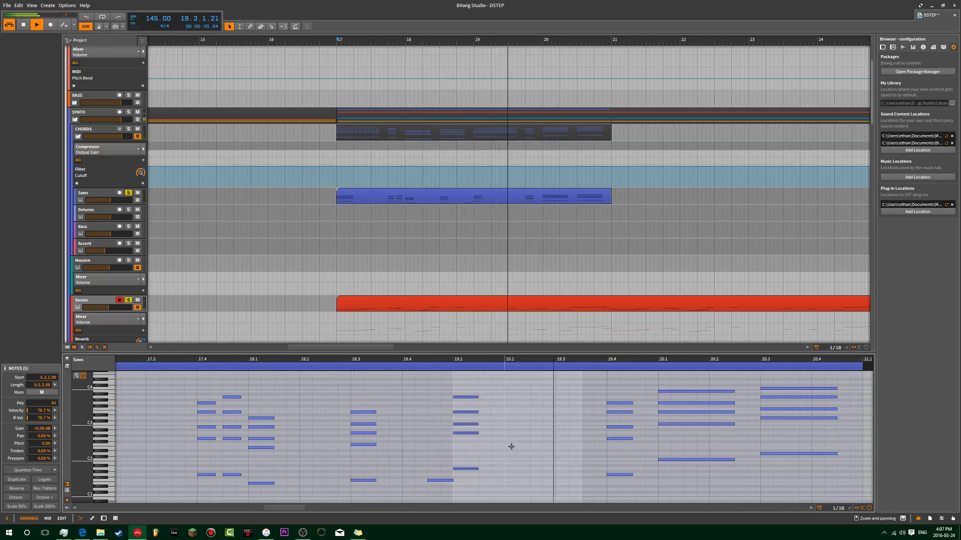
pyautogui.click(465, 470)
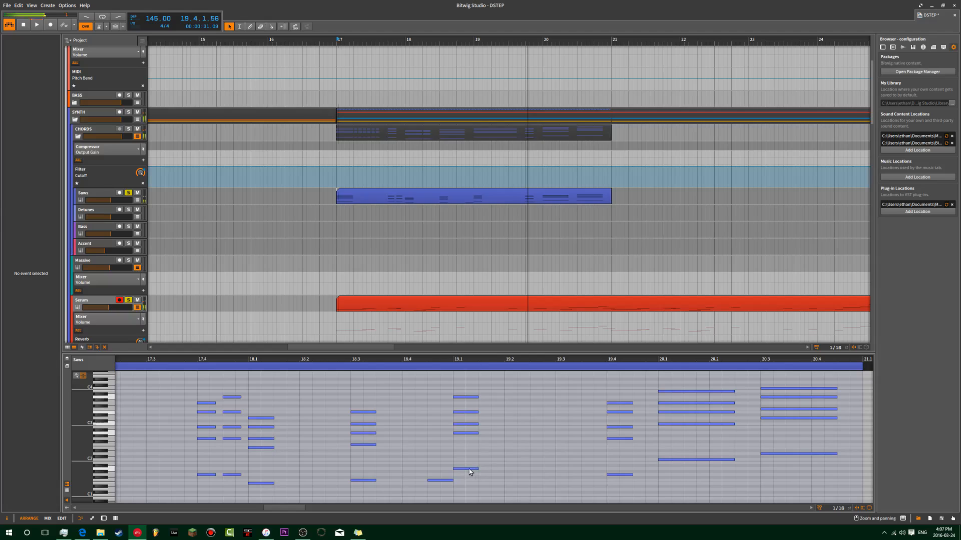
# Add three half-beat bass notes between 19.2 and 19.4, pitched A1, C2 and A1
pyautogui.press('space')
pyautogui.click(470, 469)
pyautogui.doubleClick(509, 468)
pyautogui.click(547, 464)
pyautogui.doubleClick(554, 462)
pyautogui.click(581, 469)
pyautogui.doubleClick(581, 468)
pyautogui.press('Right')
pyautogui.press('space')
pyautogui.moveTo(565, 446); pyautogui.dragTo(551, 484)
pyautogui.click(549, 476)
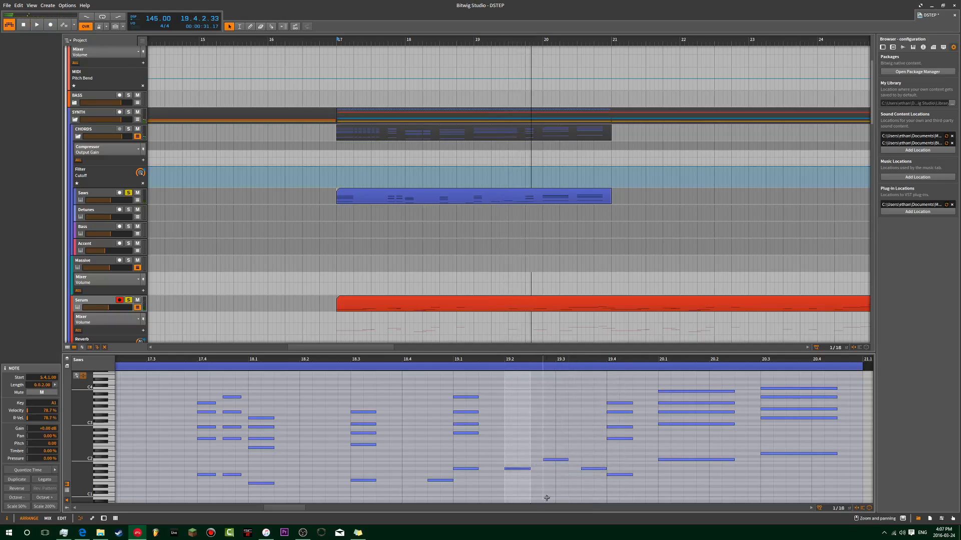
# Lower the middle one of the three added bass notes to G1 and replay the section
pyautogui.press('space')
pyautogui.click(518, 469)
pyautogui.moveTo(558, 460); pyautogui.dragTo(560, 466)
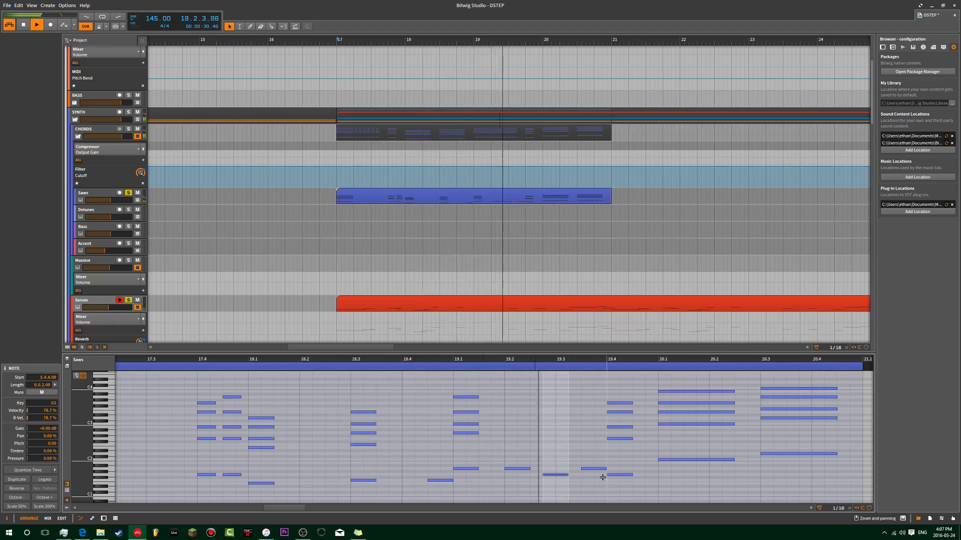
pyautogui.press('space')
pyautogui.press('space')
# Shorten the Saws chords at 20.1 and 20.3 to half a beat each
pyautogui.moveTo(698, 485); pyautogui.dragTo(602, 379)
pyautogui.moveTo(656, 392); pyautogui.dragTo(607, 391)
pyautogui.moveTo(797, 483); pyautogui.dragTo(710, 389)
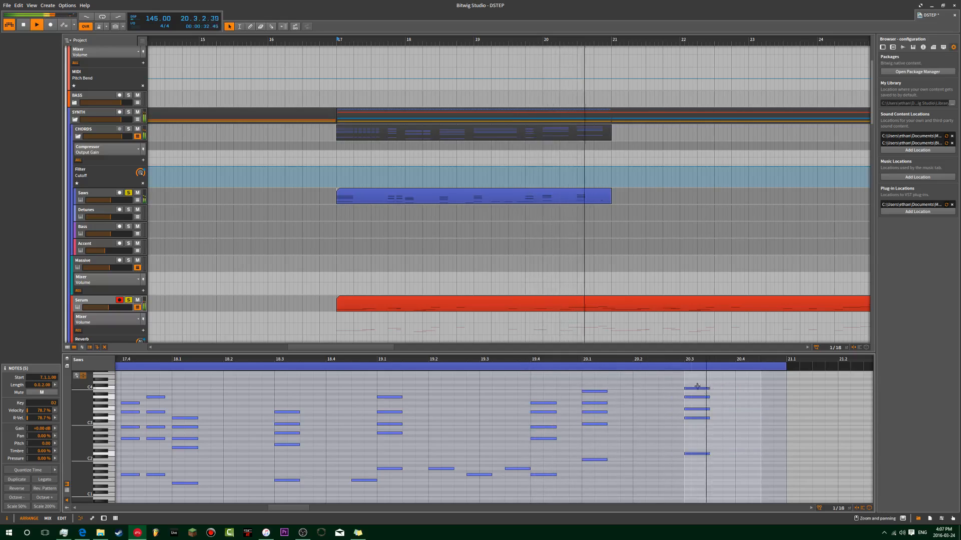
# Copy the chord at 20.3 to 20.4, transposed up two semitones
pyautogui.moveTo(710, 478); pyautogui.dragTo(696, 384)
pyautogui.moveTo(694, 453); pyautogui.dragTo(748, 447)
pyautogui.click(778, 425)
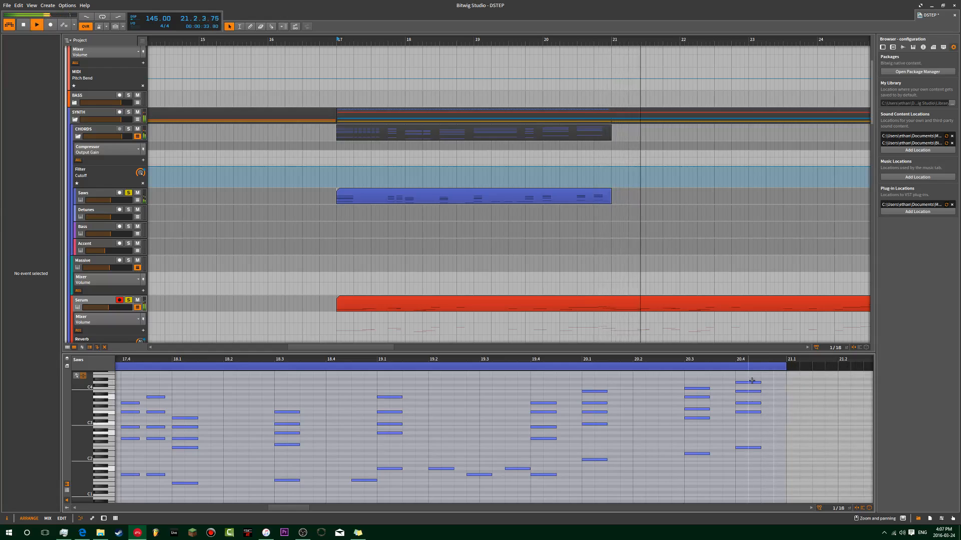
# Copy the 20.4 chord half a beat later, transposed down to span B1 to A3, and lower its F#3 to F3
pyautogui.moveTo(751, 377); pyautogui.dragTo(779, 461)
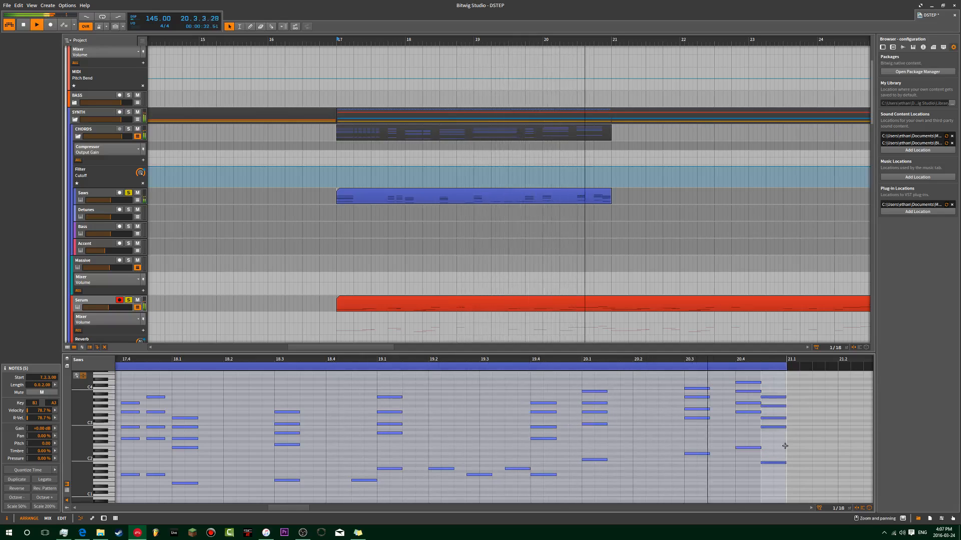
pyautogui.click(798, 428)
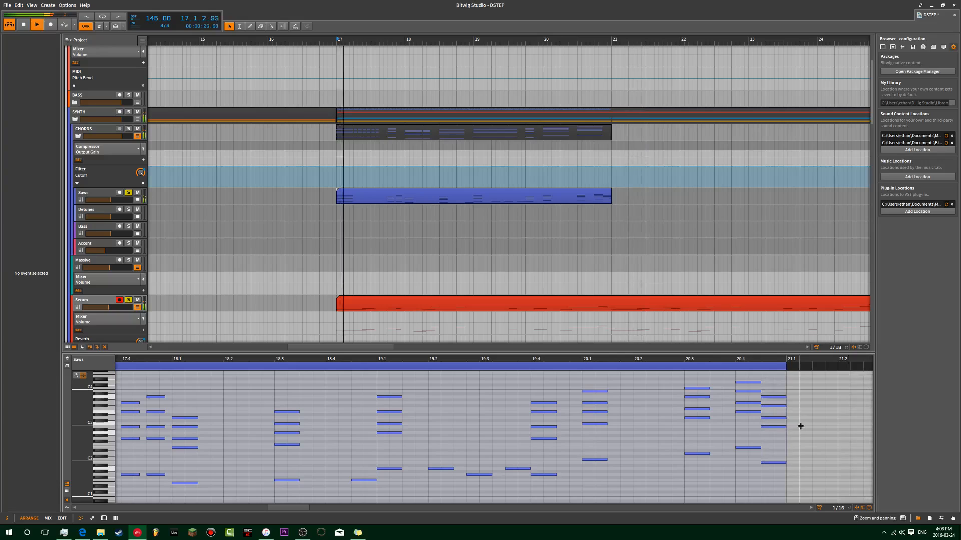
pyautogui.moveTo(776, 406); pyautogui.dragTo(777, 410)
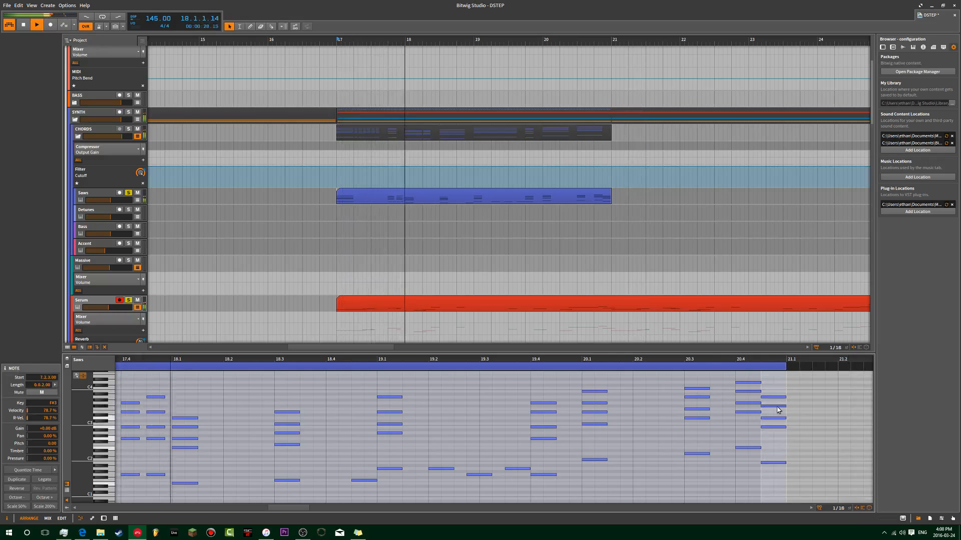
pyautogui.click(771, 448)
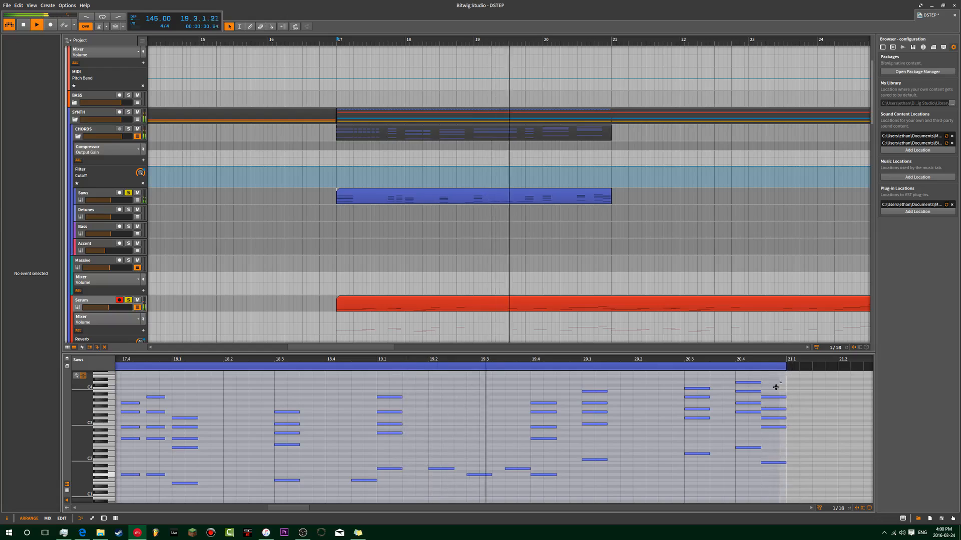
# Shorten the last two chords of the Saws clip slightly so a small gap follows each
pyautogui.moveTo(779, 381); pyautogui.dragTo(745, 493)
pyautogui.moveTo(760, 448); pyautogui.dragTo(757, 449)
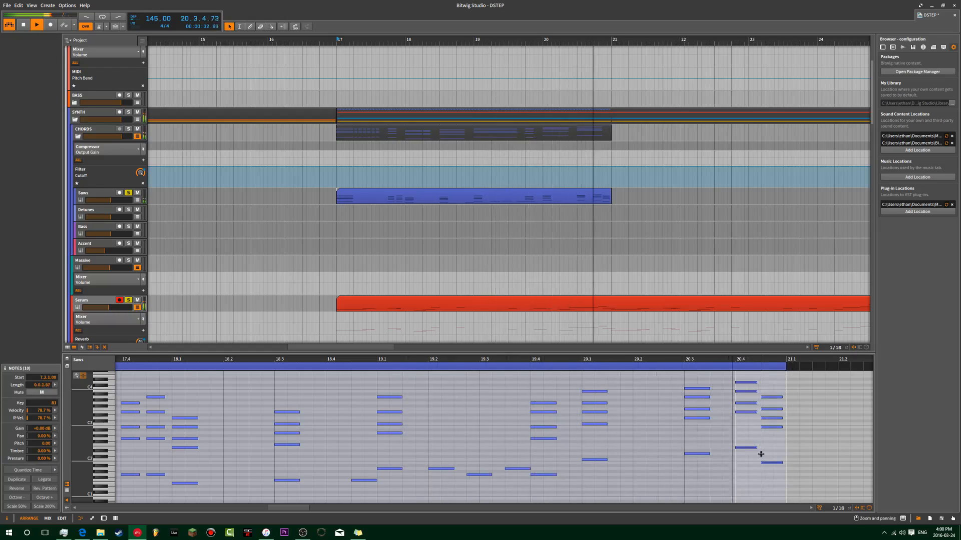
pyautogui.press('space')
pyautogui.click(789, 435)
# Transpose the last Saws chord up one semitone
pyautogui.click(768, 398)
pyautogui.click(770, 413)
pyautogui.click(771, 413)
pyautogui.moveTo(775, 477); pyautogui.dragTo(772, 386)
pyautogui.click(775, 432)
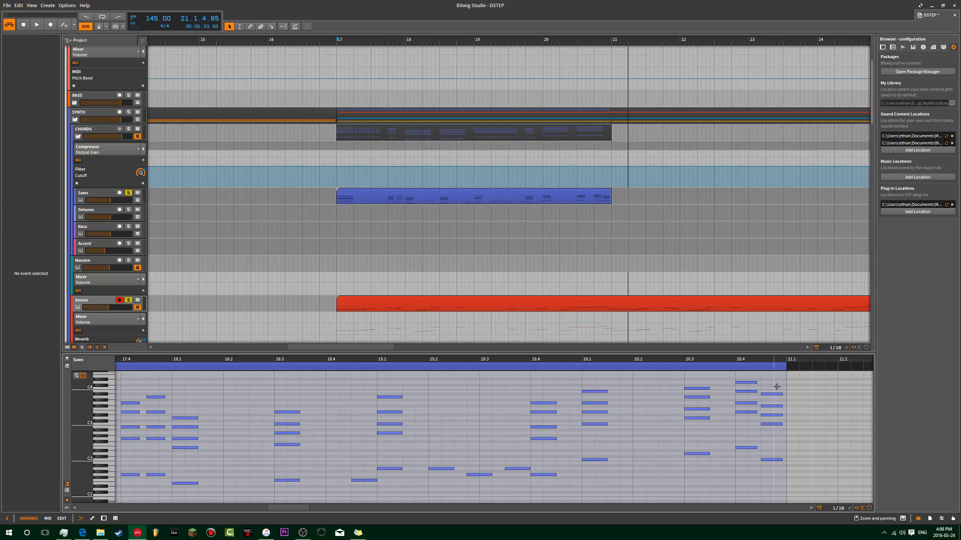
# Retune the last chord's inner notes to G3 and E3 and its top note to B3, checking it in playback
pyautogui.click(777, 406)
pyautogui.click(776, 420)
pyautogui.moveTo(778, 415); pyautogui.dragTo(777, 408)
pyautogui.click(790, 435)
pyautogui.click(816, 403)
pyautogui.press('space')
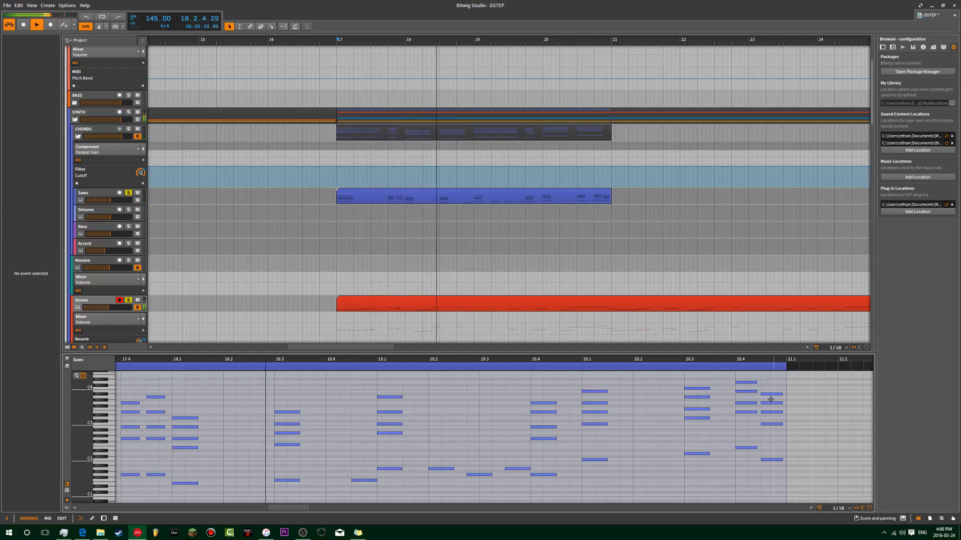
pyautogui.moveTo(774, 394); pyautogui.dragTo(776, 391)
pyautogui.click(811, 404)
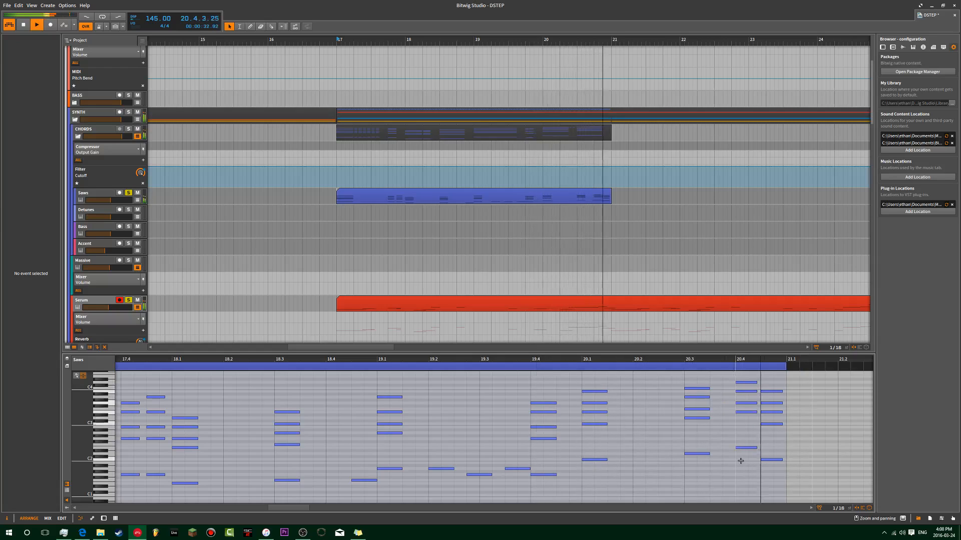
# Turn off solo on the Saws and Serum tracks while replaying the chord part's ending from 20.4
pyautogui.click(736, 359)
pyautogui.press('space')
pyautogui.press('space')
pyautogui.press('space')
pyautogui.press('space')
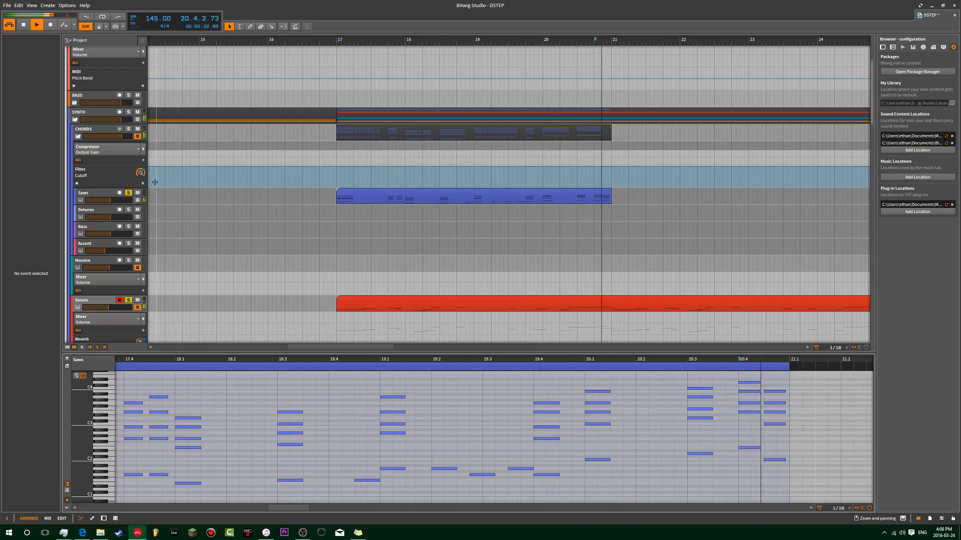
pyautogui.click(128, 193)
pyautogui.press('space')
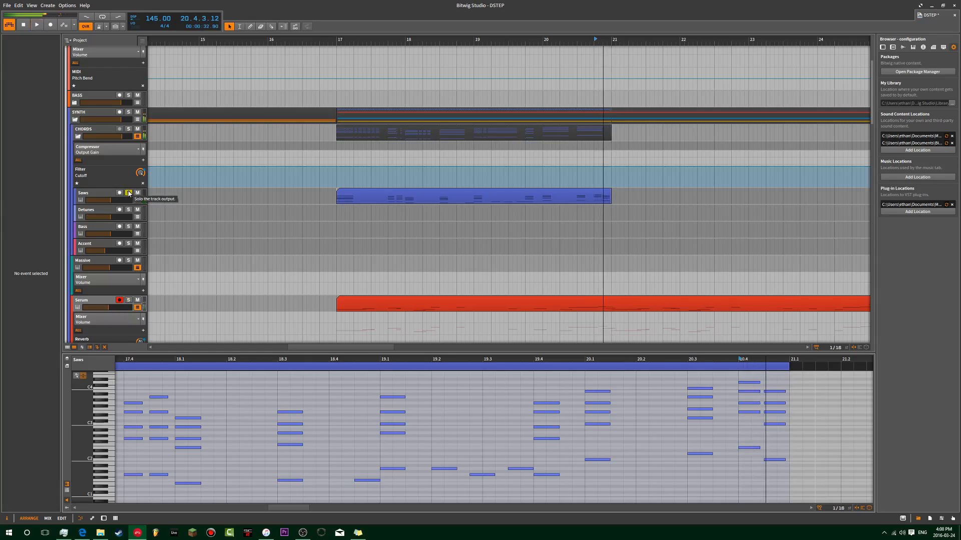
pyautogui.press('space')
pyautogui.press('space')
pyautogui.press('space')
pyautogui.press('space')
# Replace the last Saws chord with a copy of the 20.4 chord, lowering its top two notes to C4 and A3, and play from bar 17
pyautogui.moveTo(790, 478); pyautogui.dragTo(755, 384)
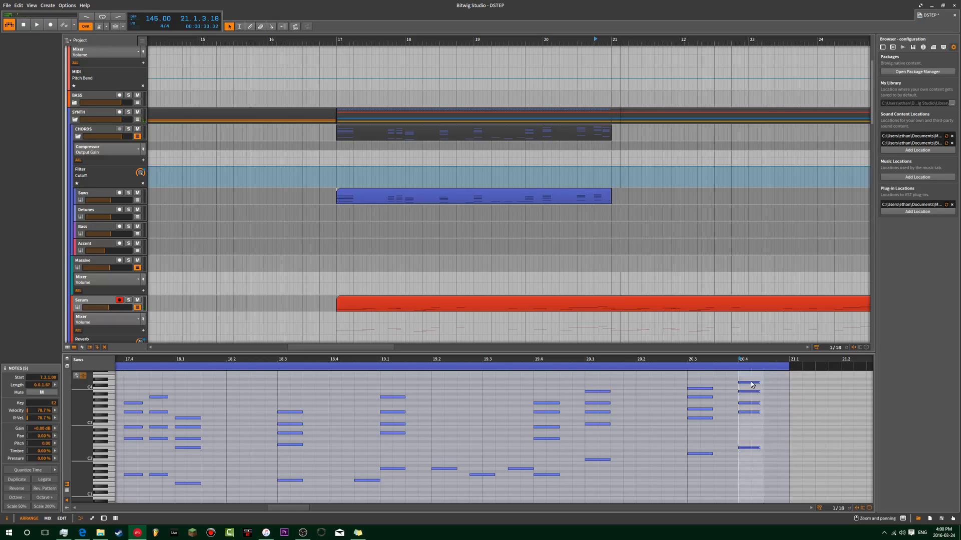
pyautogui.click(778, 391)
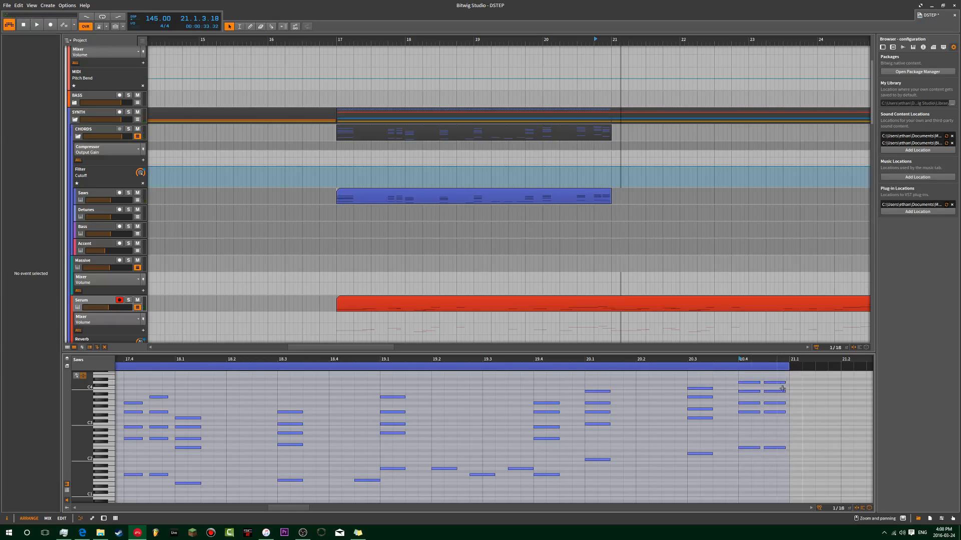
pyautogui.press('space')
pyautogui.press('space')
pyautogui.press('space')
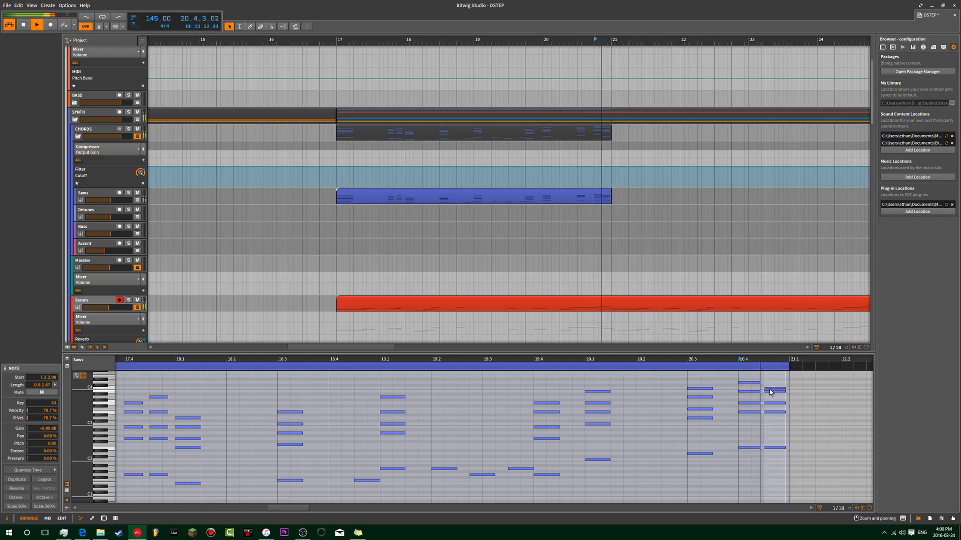
pyautogui.press('Down')
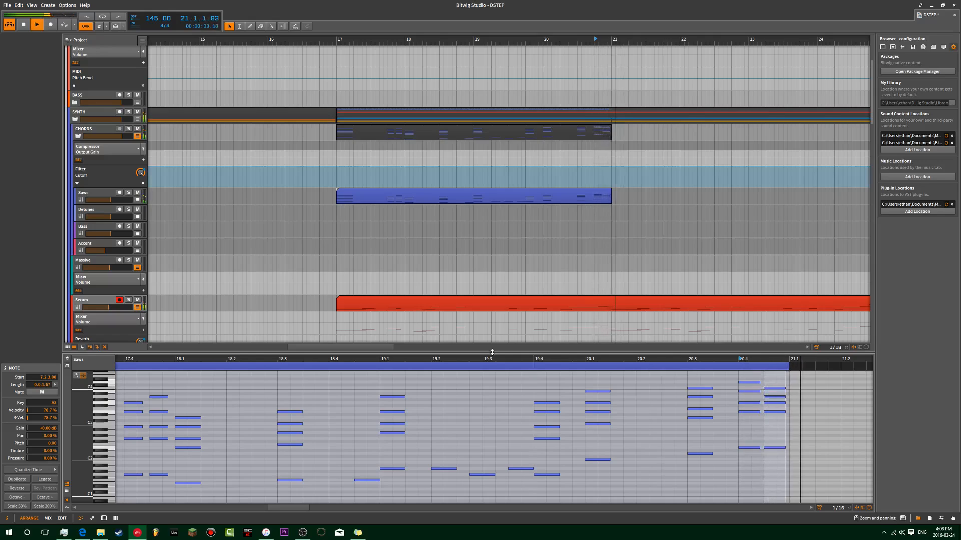
pyautogui.click(337, 40)
pyautogui.press('space')
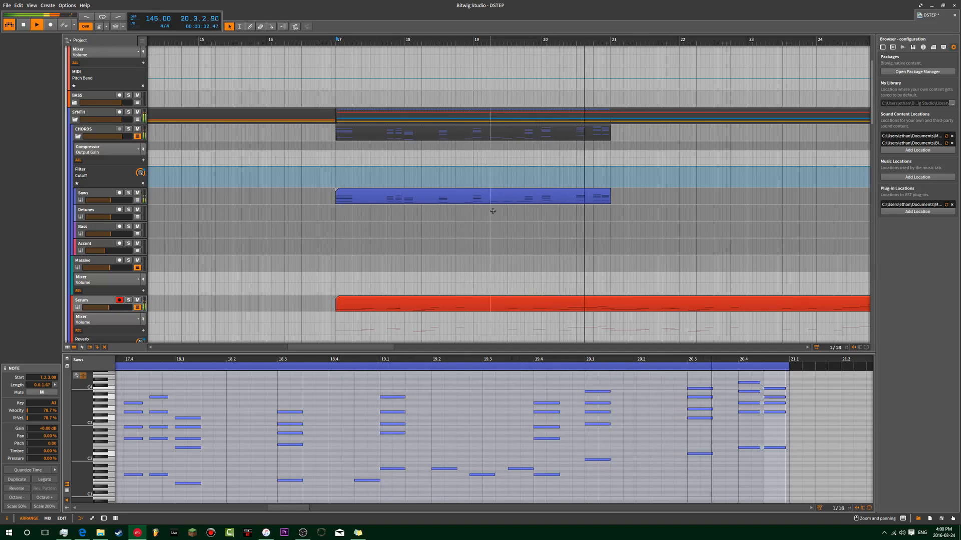
pyautogui.press('space')
# Copy the Saws clip onto the Detunes and Bass tracks, and delete every note above the bass line in the Bass copy
pyautogui.moveTo(352, 197); pyautogui.dragTo(346, 232)
pyautogui.doubleClick(345, 233)
pyautogui.scroll(-3, 400, 410)
pyautogui.moveTo(250, 457)
pyautogui.mouseDown()
pyautogui.moveTo(610, 400)
pyautogui.moveTo(650, 368)
pyautogui.moveTo(658, 382)
pyautogui.moveTo(246, 446)
pyautogui.mouseUp()
pyautogui.press('Delete')
pyautogui.moveTo(411, 418); pyautogui.dragTo(332, 458)
pyautogui.press('Delete')
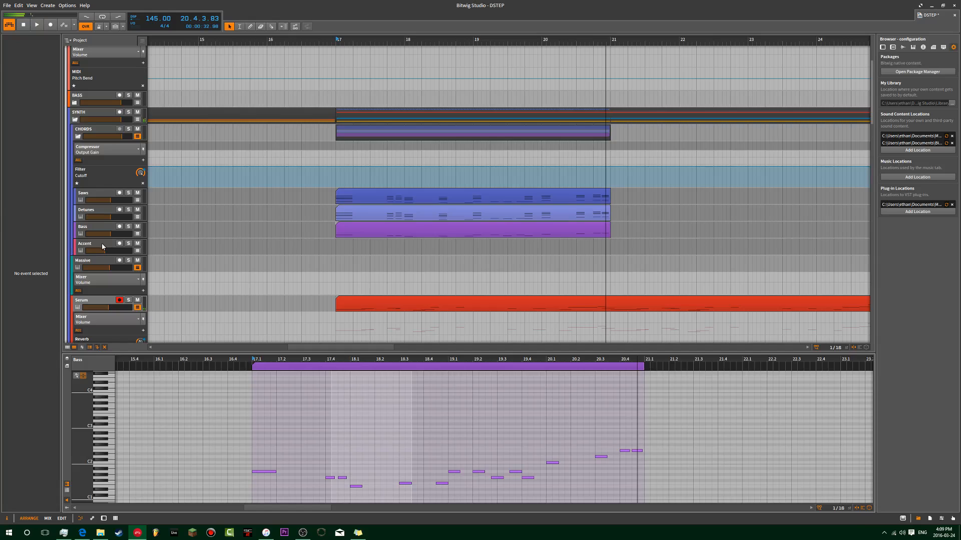
# Copy the chord clip onto the Accent track and delete its lower notes, keeping only a sparse line of top notes
pyautogui.moveTo(390, 220); pyautogui.dragTo(371, 243)
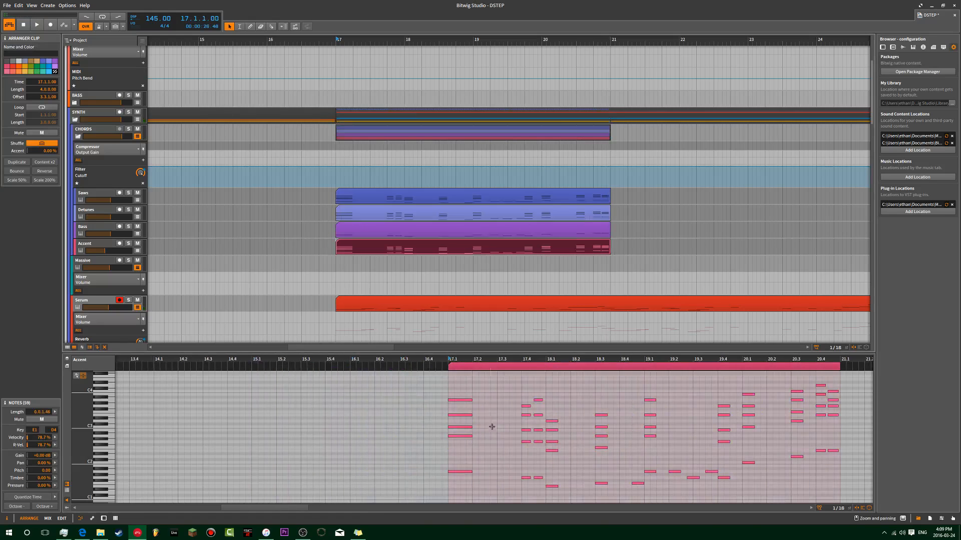
pyautogui.moveTo(390, 410); pyautogui.dragTo(536, 499)
pyautogui.press('Delete')
pyautogui.moveTo(544, 418); pyautogui.dragTo(684, 501)
pyautogui.press('Delete')
pyautogui.moveTo(740, 475); pyautogui.dragTo(687, 397)
pyautogui.press('Delete')
pyautogui.click(721, 392)
pyautogui.press('Delete')
pyautogui.click(713, 395)
pyautogui.press('Delete')
pyautogui.moveTo(676, 439); pyautogui.dragTo(625, 402)
pyautogui.press('Delete')
pyautogui.moveTo(580, 431); pyautogui.dragTo(556, 411)
pyautogui.press('Delete')
# Check the layered chord tracks in playback, and copy the Bass clip onto the SUB 12SEM track at bar 17
pyautogui.press('space')
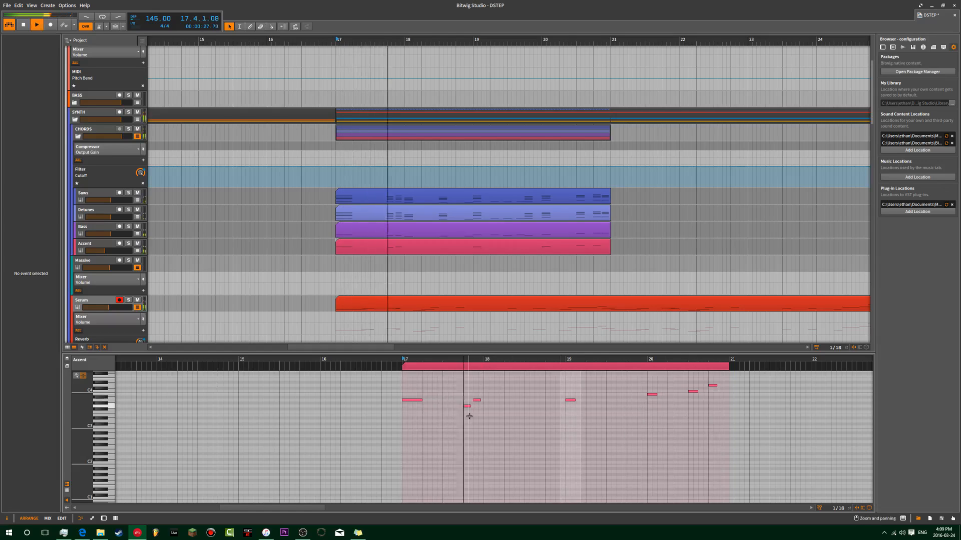
pyautogui.press('space')
pyautogui.press('space')
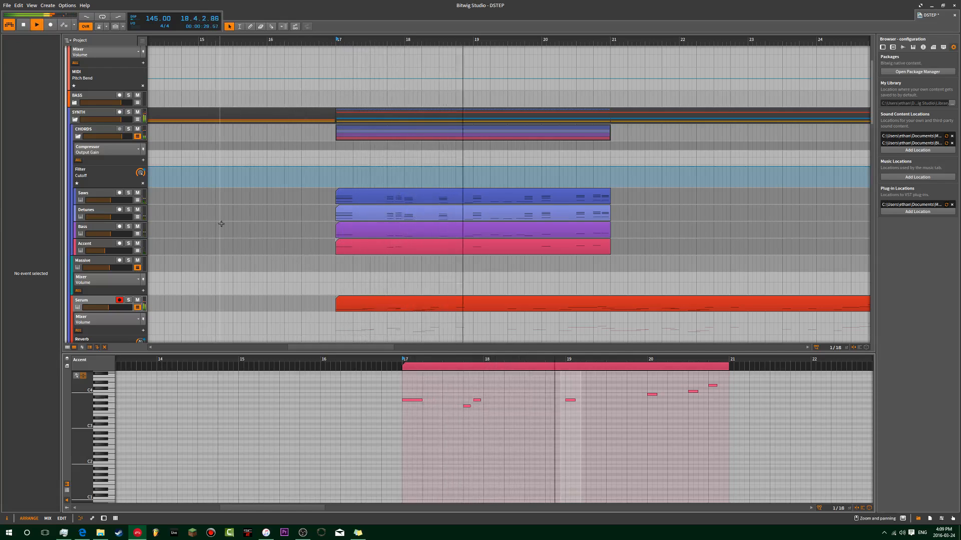
pyautogui.click(97, 230)
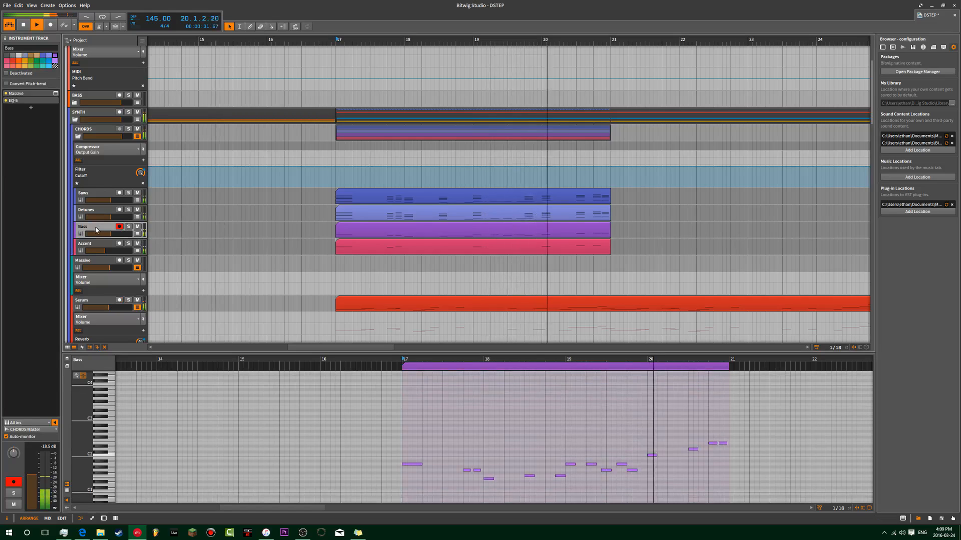
pyautogui.scroll(1, 210, 199)
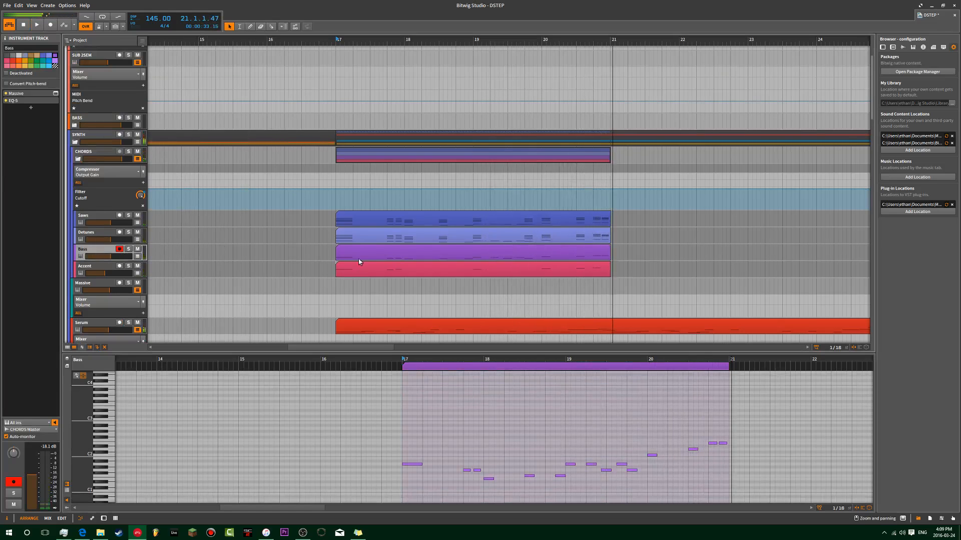
pyautogui.press('space')
pyautogui.click(362, 248)
pyautogui.scroll(3, 364, 172)
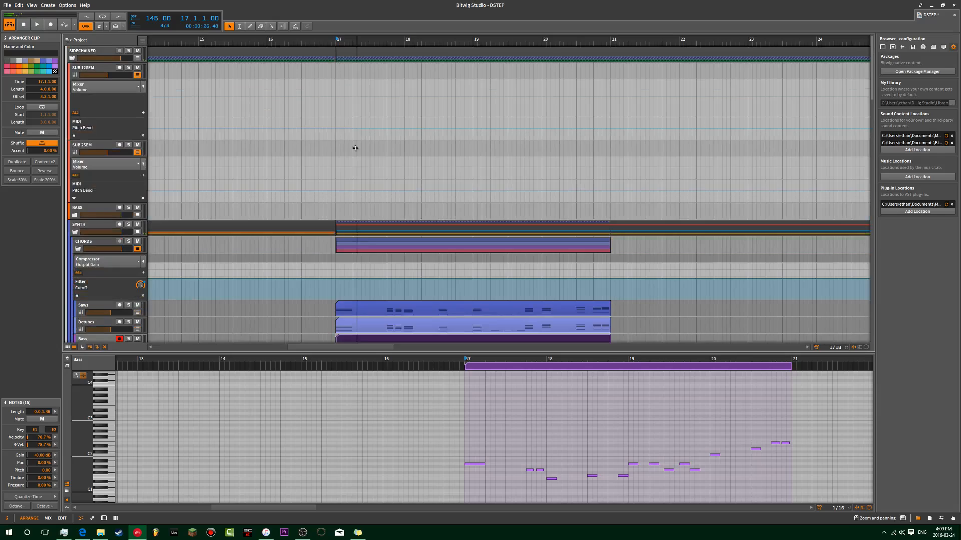
pyautogui.click(338, 76)
pyautogui.hotkey('ctrl', 'v')
# Audition the SUB 12SEM track in solo, and transpose its new clip down one octave
pyautogui.press('space')
pyautogui.click(128, 68)
pyautogui.press('space')
pyautogui.press('space')
pyautogui.press('space')
pyautogui.press('space')
pyautogui.click(17, 507)
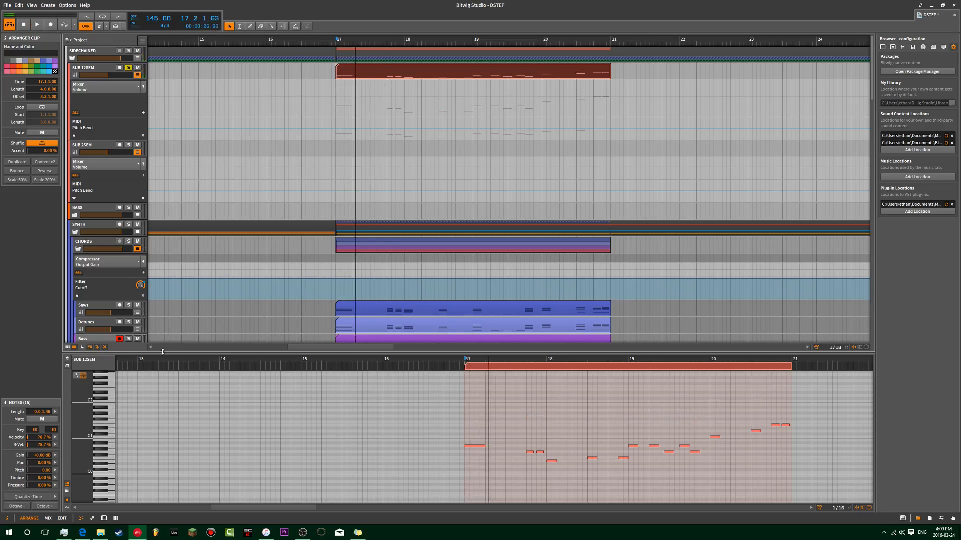
pyautogui.press('space')
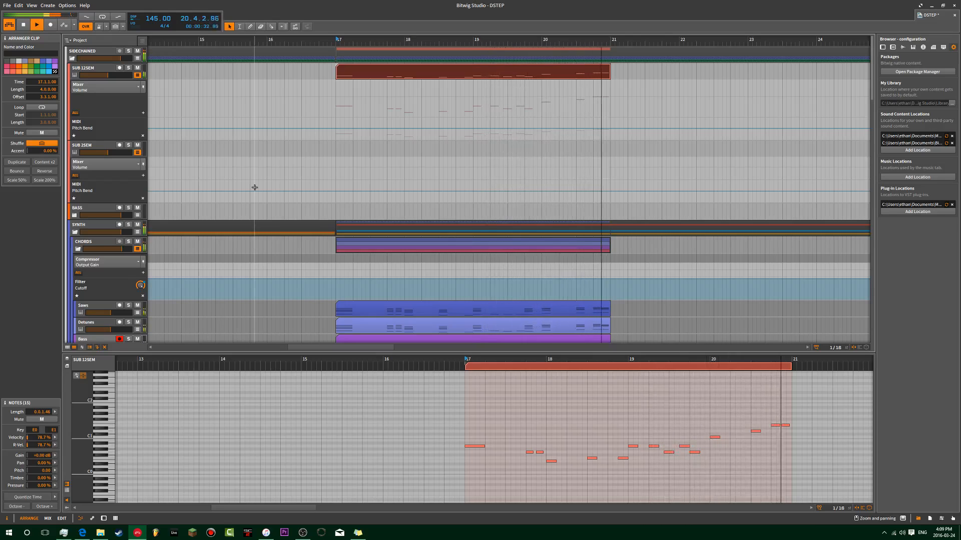
# Automate the CHORDS filter cutoff to rise from 246 Hz at bar 17 to 19.9 kHz at bar 25
pyautogui.scroll(-4, 396, 172)
pyautogui.scroll(-3, 395, 151)
pyautogui.scroll(-3, 396, 151)
pyautogui.scroll(2, 287, 200)
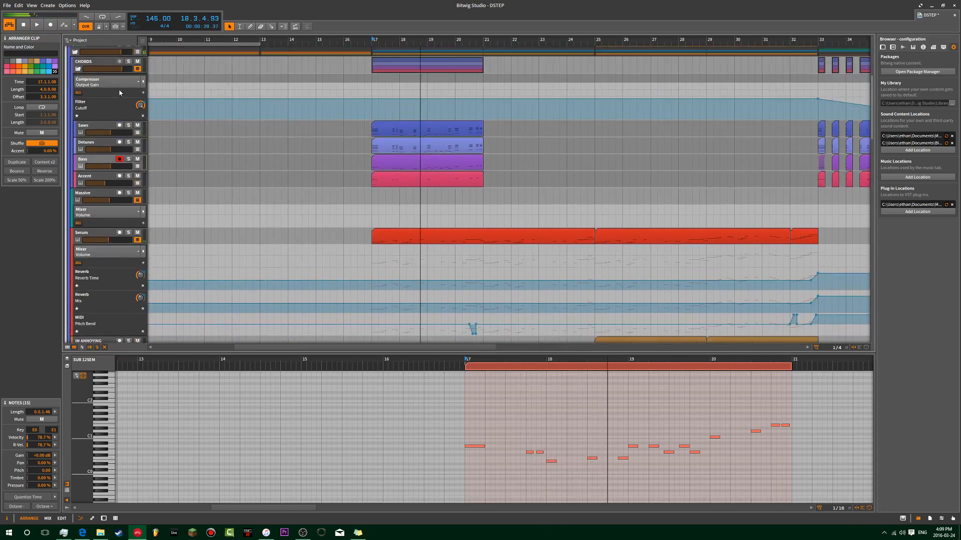
pyautogui.click(486, 100)
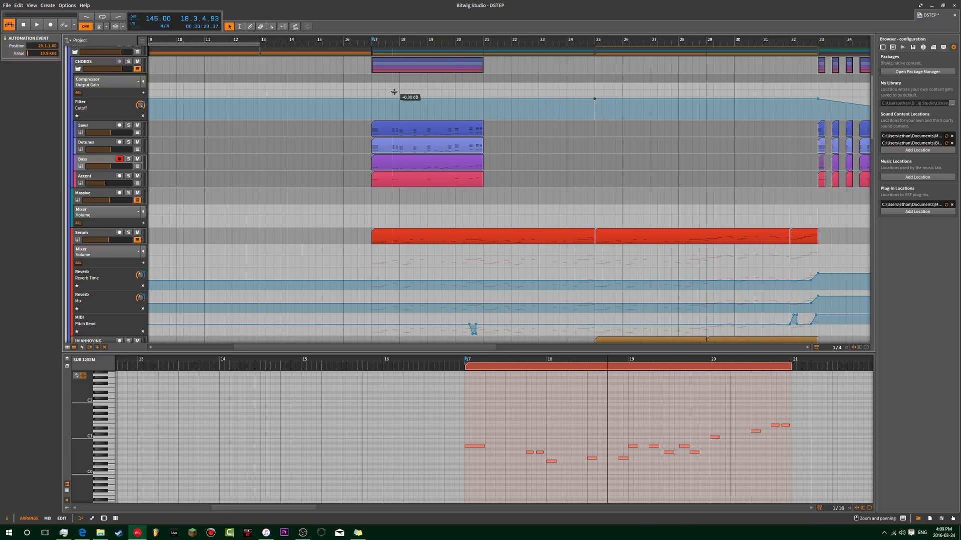
pyautogui.moveTo(374, 102); pyautogui.dragTo(371, 108)
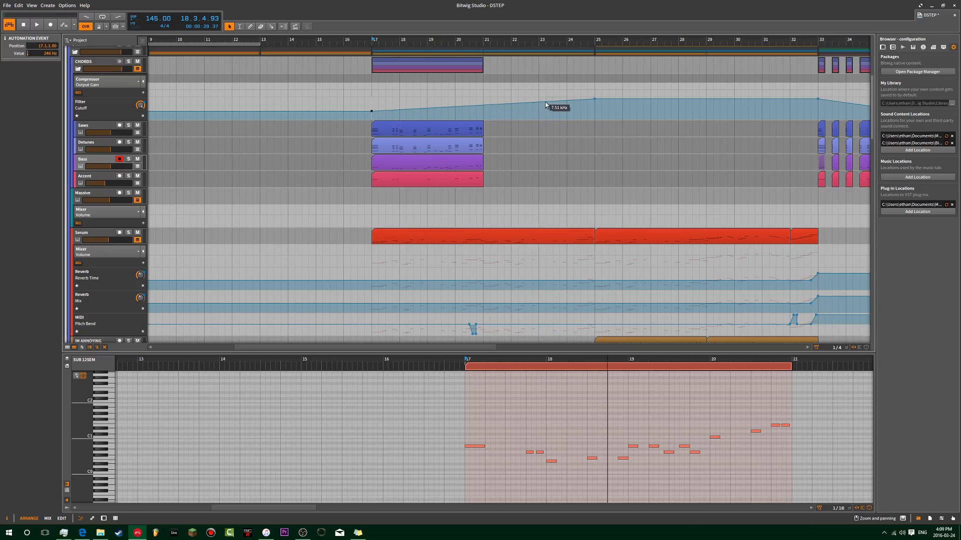
# Duplicate the CHORDS clips to bar 21, and raise the filter cutoff points at bars 17 and 23 slightly
pyautogui.click(450, 69)
pyautogui.hotkey('ctrl', 'd')
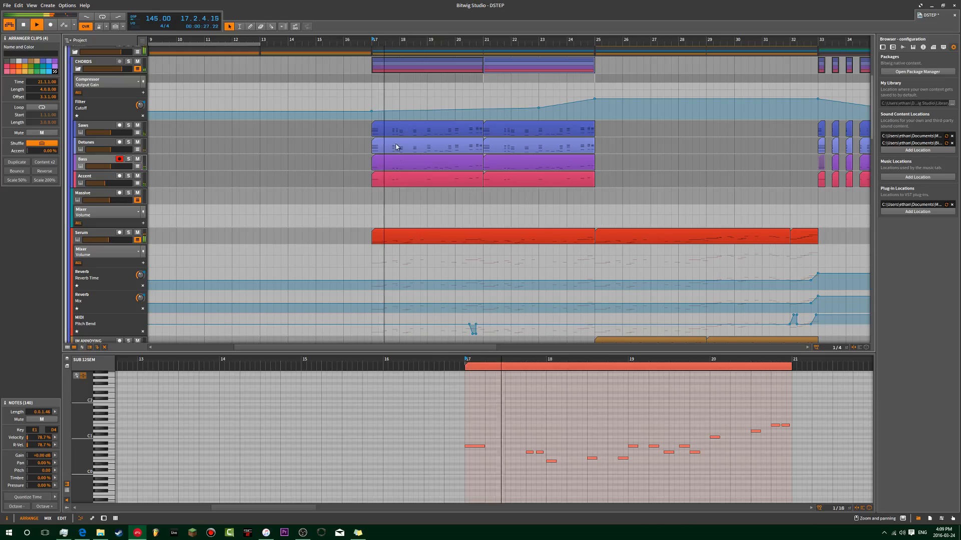
pyautogui.moveTo(371, 110); pyautogui.dragTo(372, 107)
pyautogui.moveTo(538, 107); pyautogui.dragTo(539, 107)
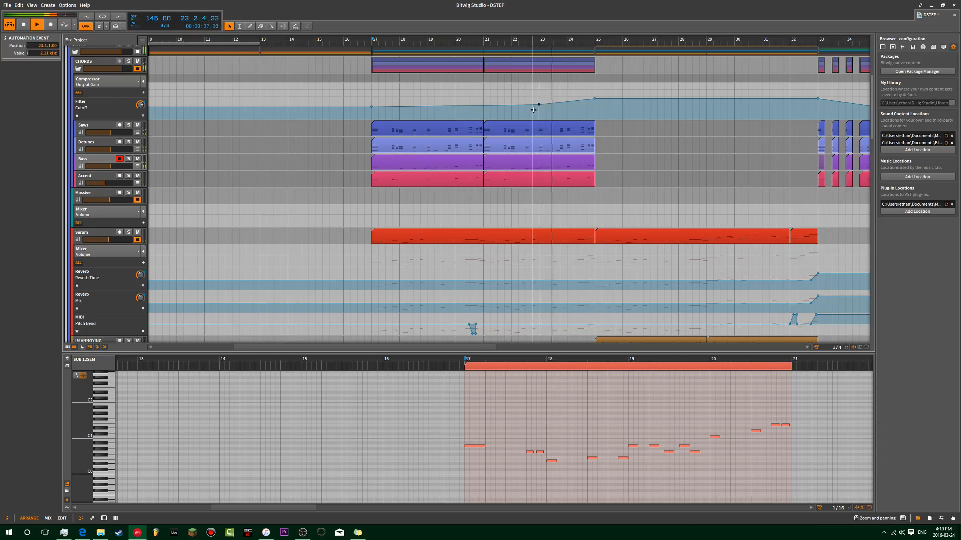
# Duplicate the SUB 12SEM clip from bar 17 to bar 21, and listen to it with the chords
pyautogui.scroll(6, 533, 111)
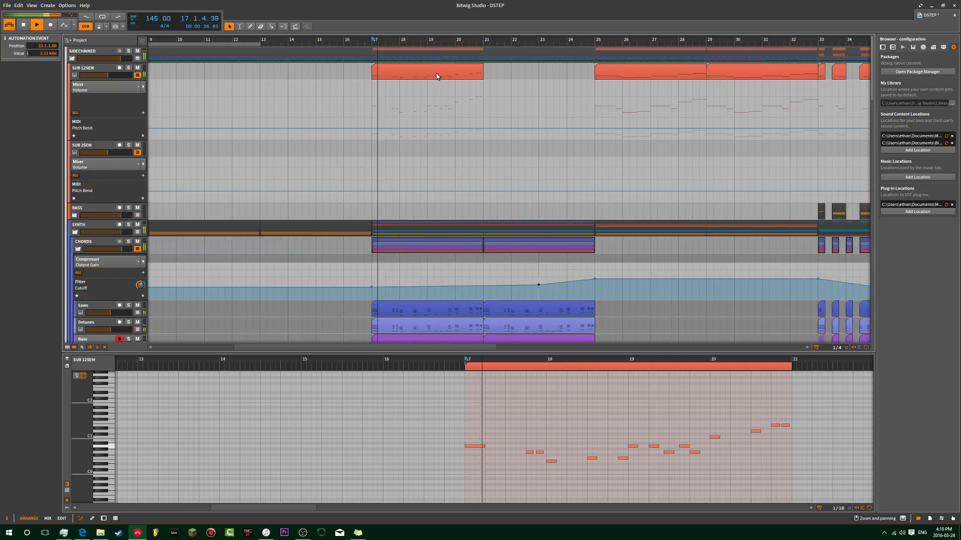
pyautogui.click(436, 76)
pyautogui.press('Right')
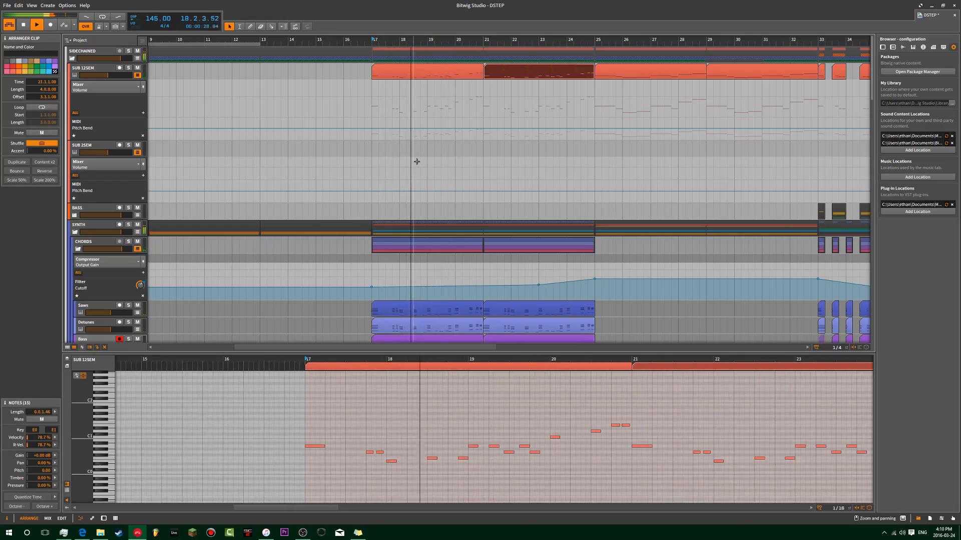
pyautogui.scroll(-3, 417, 163)
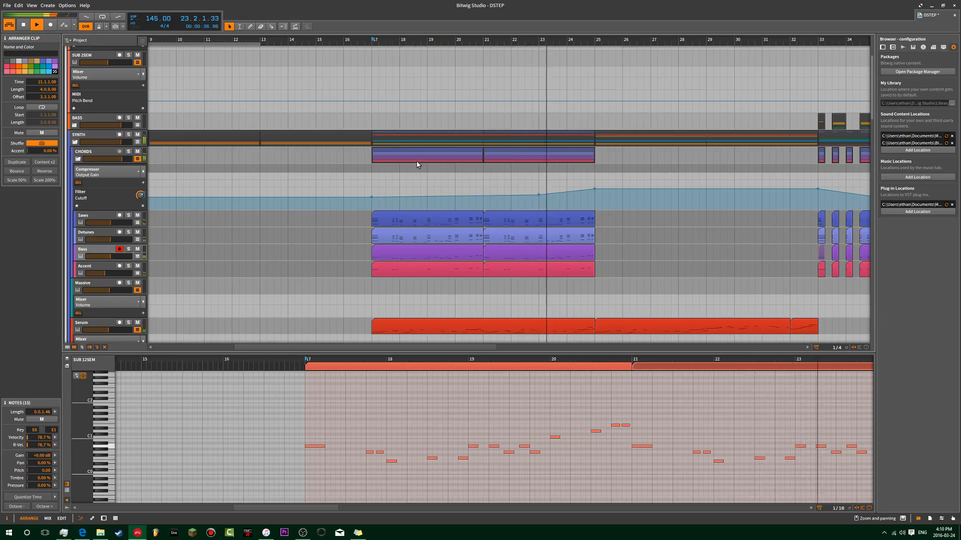
pyautogui.scroll(3, 417, 165)
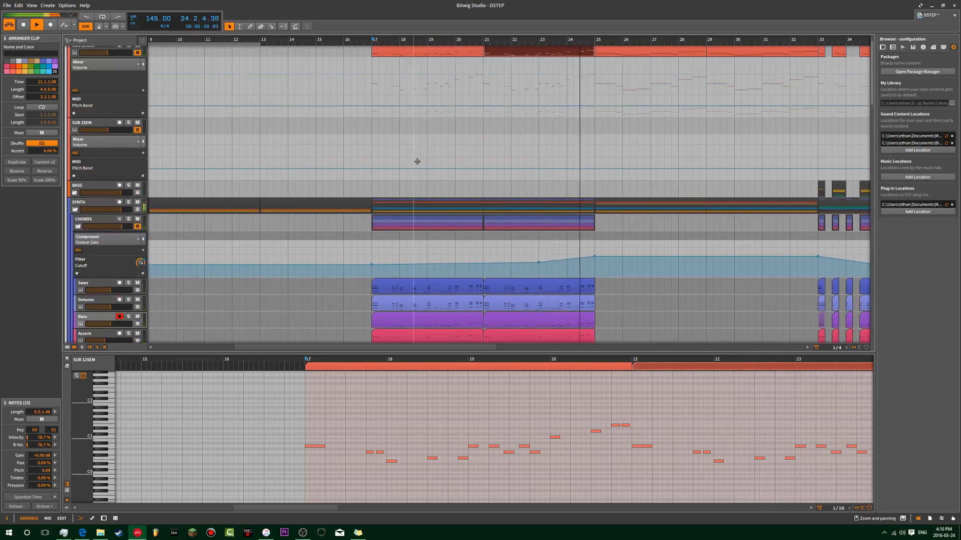
pyautogui.scroll(-2, 443, 200)
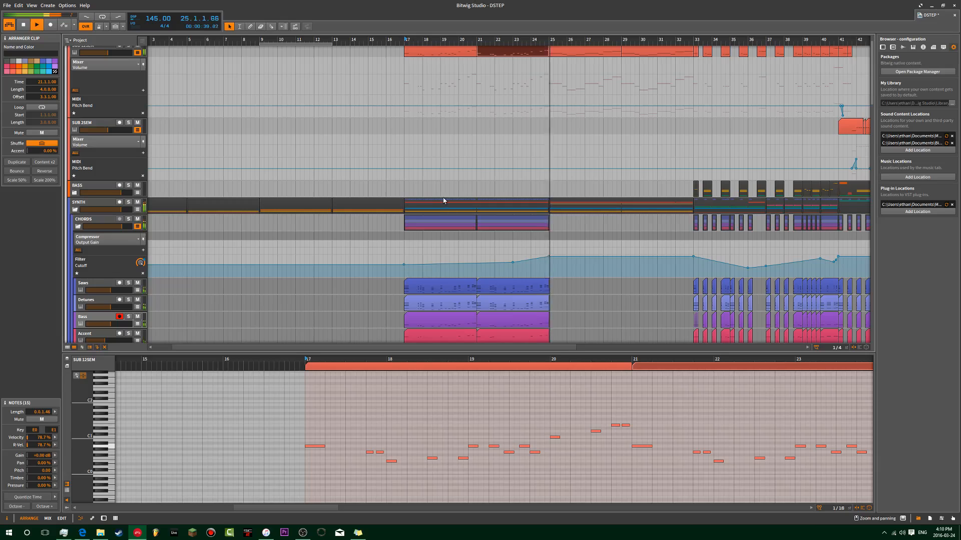
# Duplicate the two CHORDS clip groups from bars 17–25 so they also fill bars 25–33
pyautogui.click(500, 222)
pyautogui.keyDown('shift'); pyautogui.click(454, 224); pyautogui.keyUp('shift')
pyautogui.hotkey('ctrl', 'd')
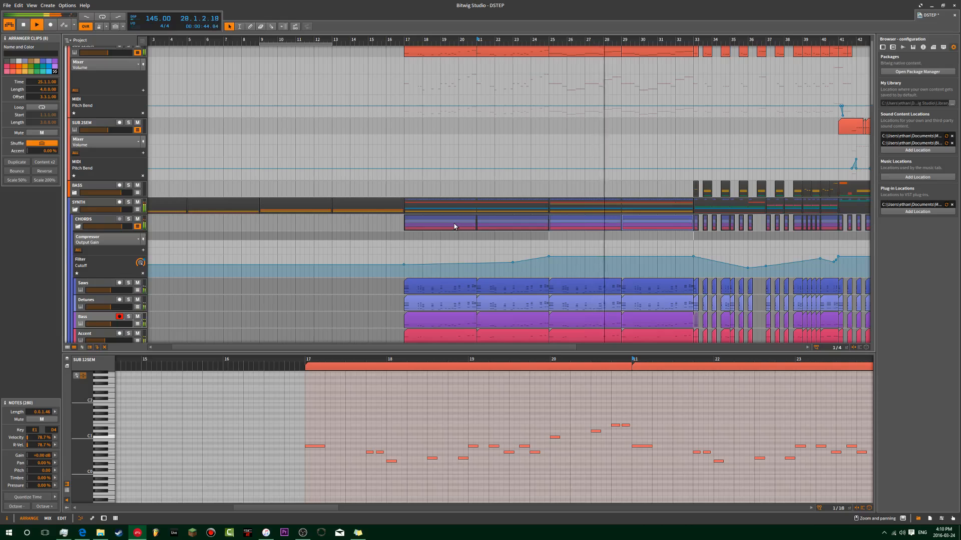
pyautogui.scroll(-2, 455, 226)
pyautogui.moveTo(454, 226); pyautogui.dragTo(388, 227)
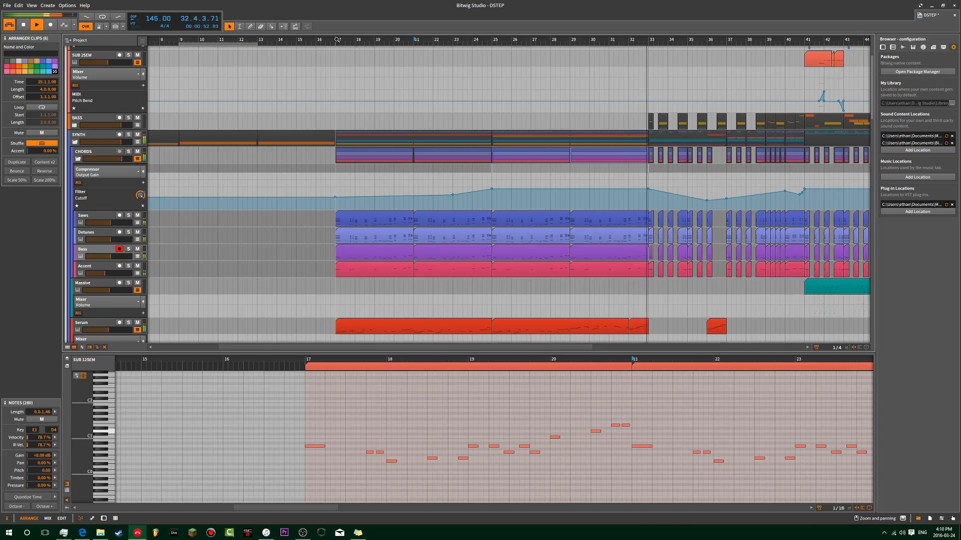
# Delete the Saws, Detunes, Bass and Accent clips between bars 17 and 33
pyautogui.scroll(3, 404, 186)
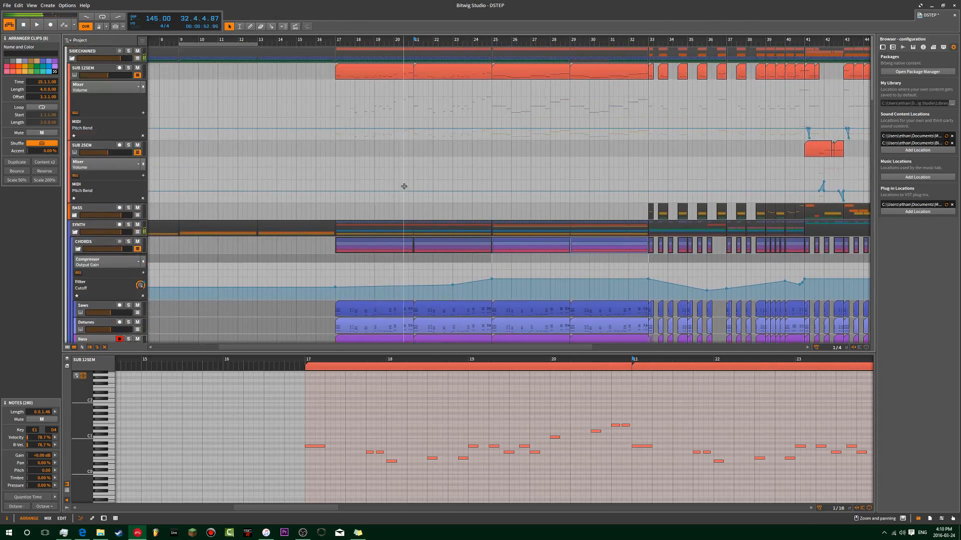
pyautogui.scroll(-8, 403, 186)
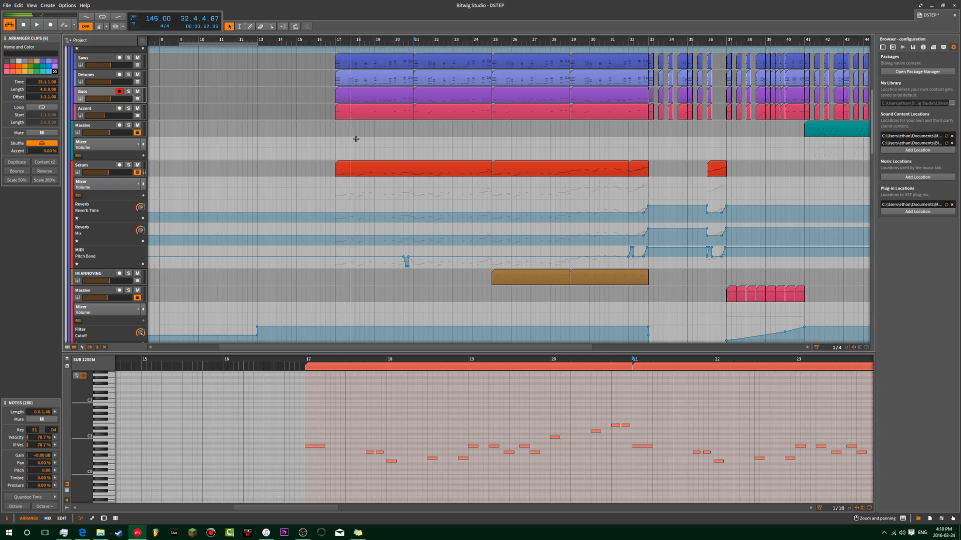
pyautogui.scroll(-4, 371, 146)
pyautogui.scroll(10, 370, 146)
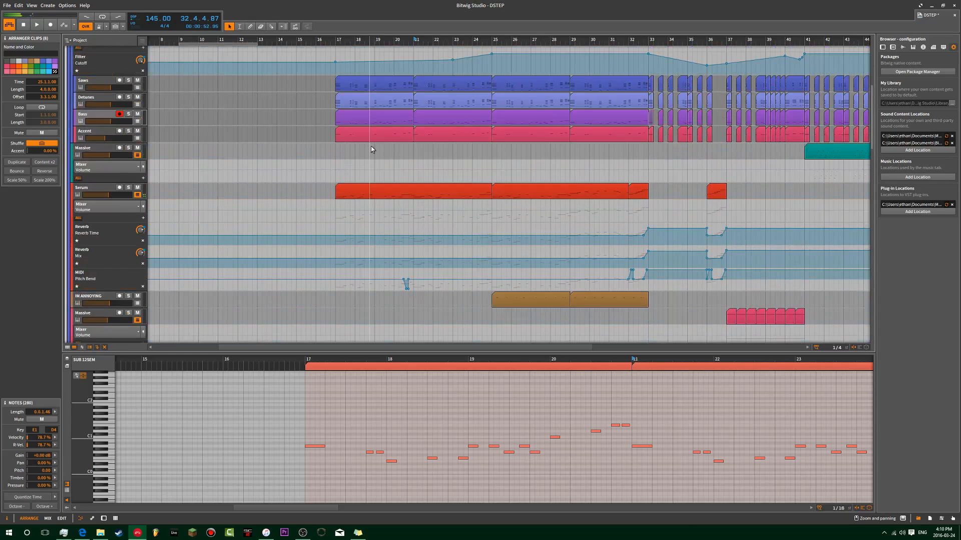
pyautogui.moveTo(590, 294); pyautogui.dragTo(351, 220)
pyautogui.press('Delete')
# Play the arrangement from bar 17 without the chord clips, and examine the SUB 12SEM part
pyautogui.scroll(-10, 351, 221)
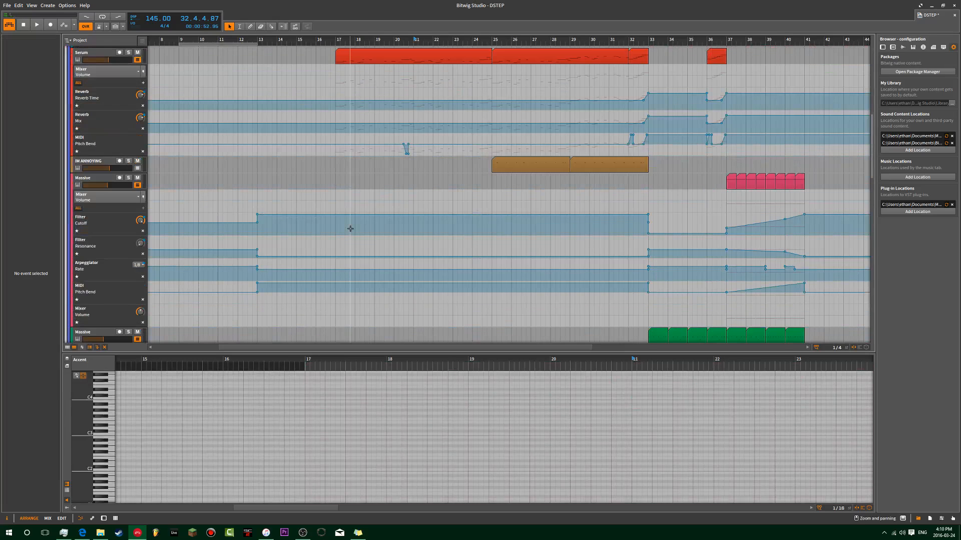
pyautogui.scroll(12, 351, 228)
pyautogui.press('space')
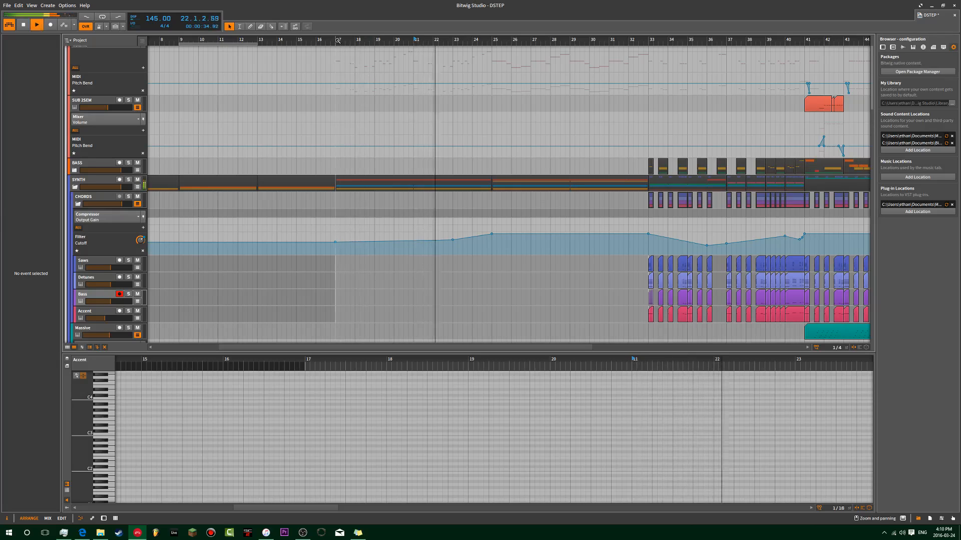
pyautogui.click(338, 40)
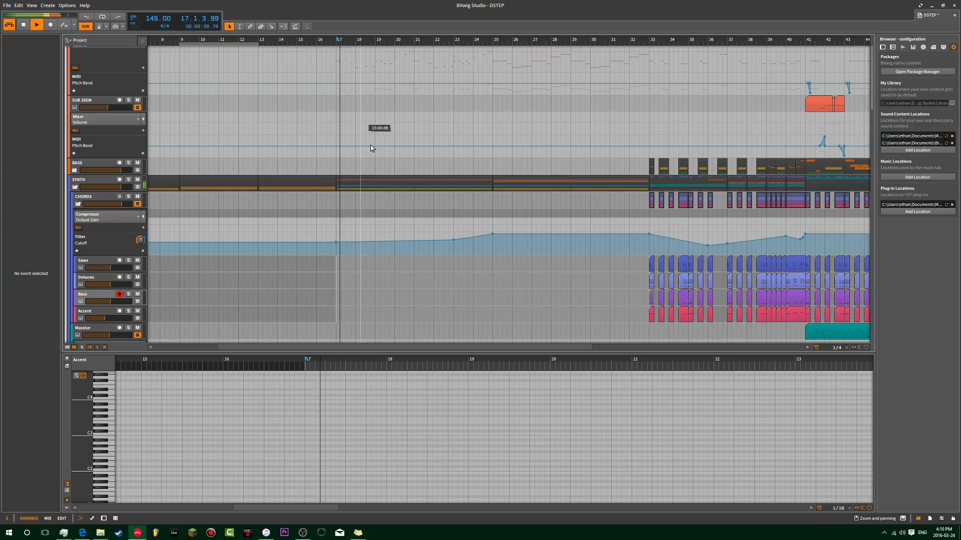
pyautogui.scroll(2, 368, 136)
pyautogui.scroll(-1, 377, 205)
pyautogui.scroll(1, 395, 86)
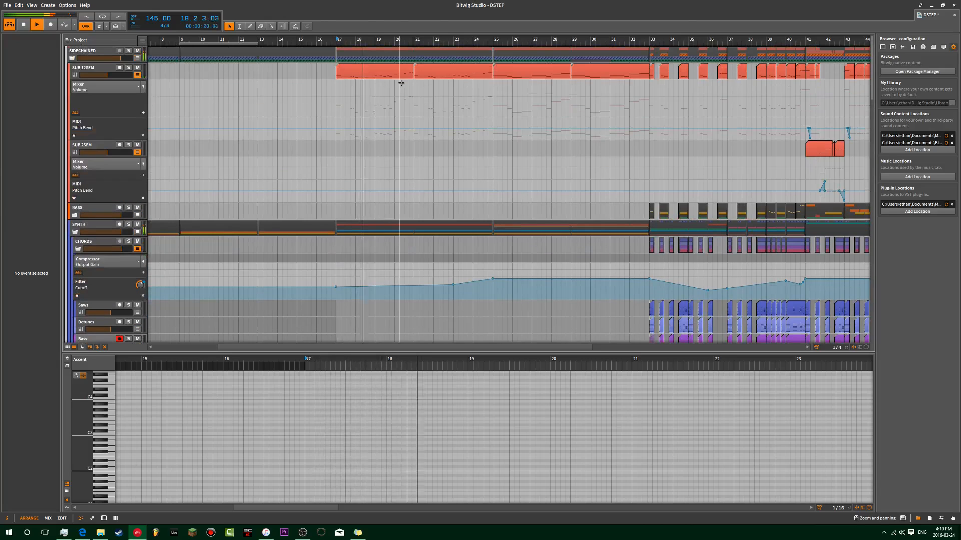
# Delete the two SUB 12SEM clips between bars 17 and 25
pyautogui.click(429, 74)
pyautogui.press('Delete')
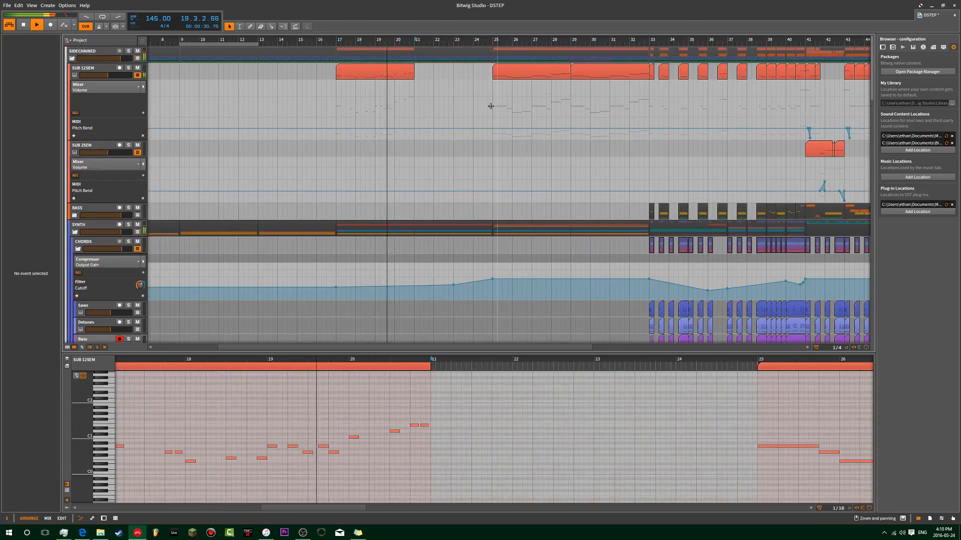
pyautogui.click(401, 72)
pyautogui.press('Delete')
# Play the arrangement from bar 17, and examine the remaining Serum, Massive, Plucks and ARP parts
pyautogui.scroll(-3, 398, 175)
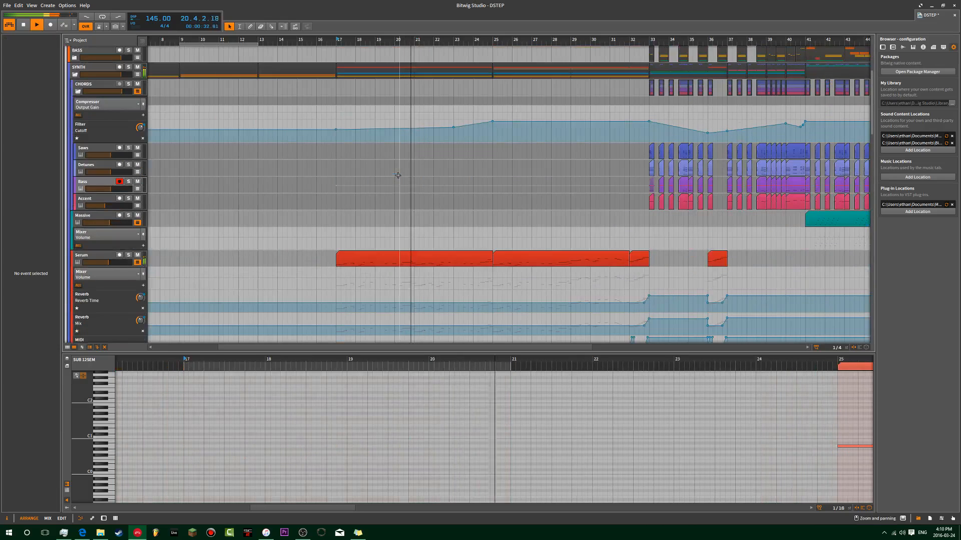
pyautogui.scroll(-1, 398, 176)
pyautogui.press('space')
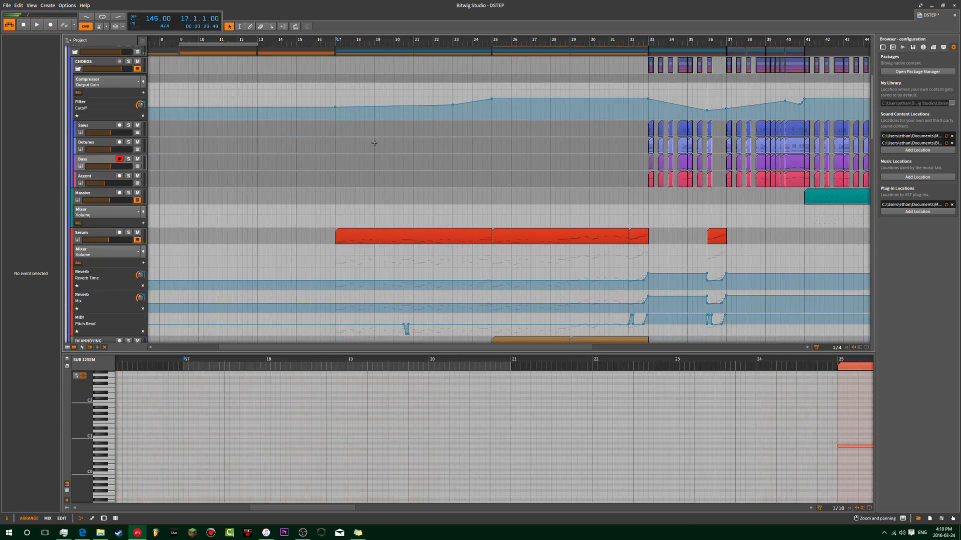
pyautogui.scroll(-15, 386, 171)
pyautogui.scroll(-8, 386, 172)
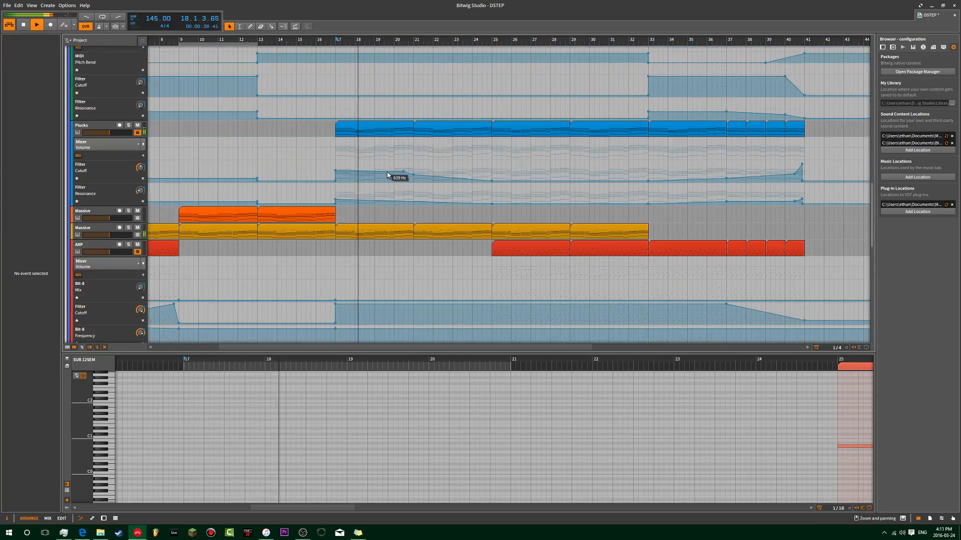
pyautogui.scroll(1, 387, 172)
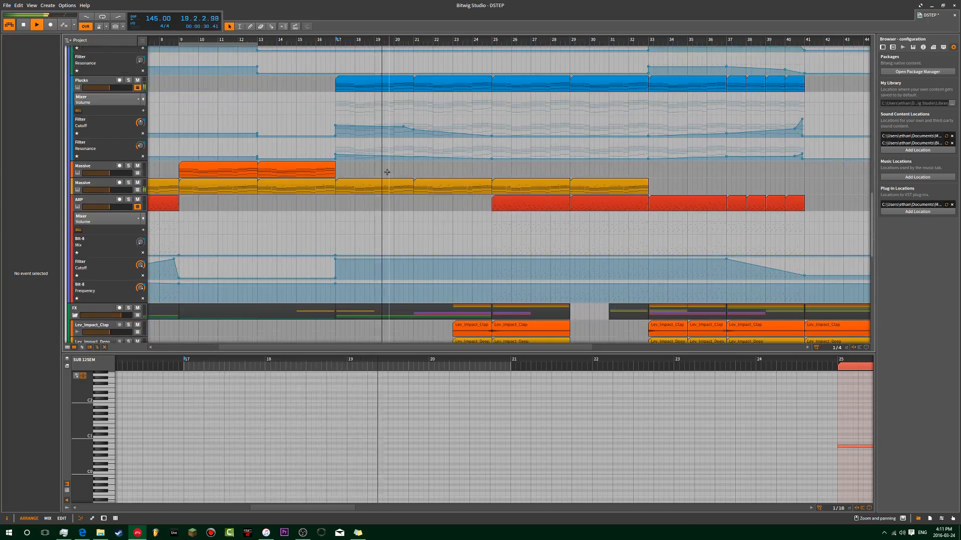
pyautogui.scroll(10, 387, 172)
pyautogui.scroll(7, 386, 172)
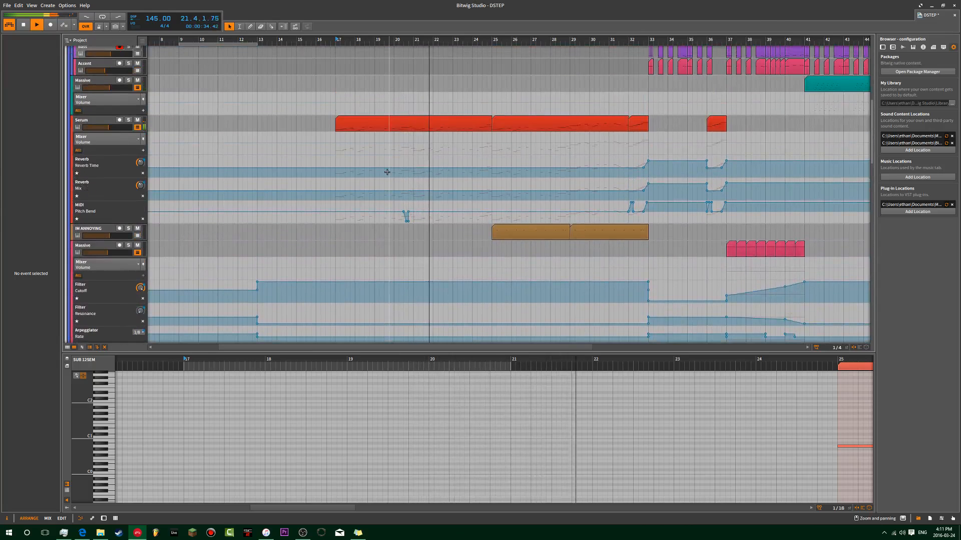
pyautogui.scroll(-12, 387, 172)
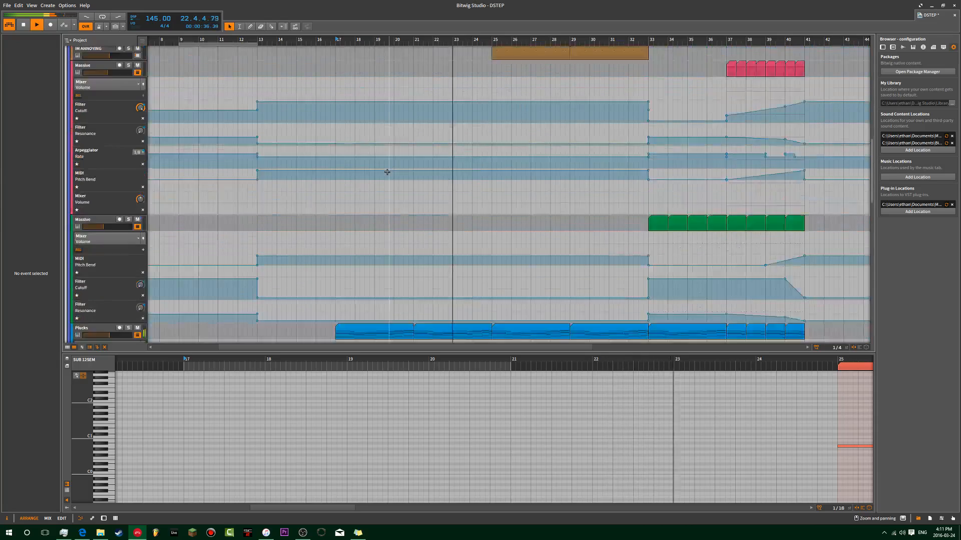
pyautogui.scroll(-4, 387, 172)
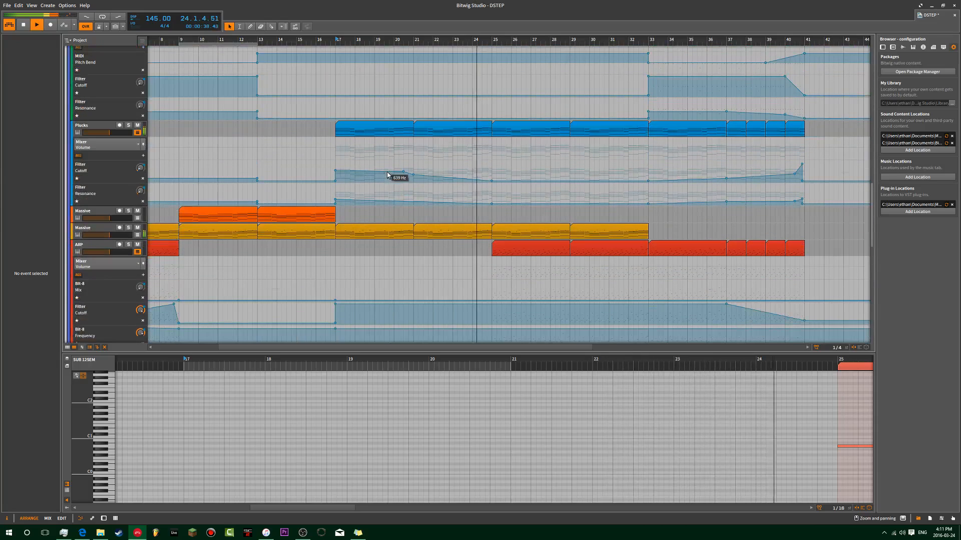
# Show the Plucks track's device chain, and adjust its Compressor's output gain and release
pyautogui.click(100, 128)
pyautogui.press('d')
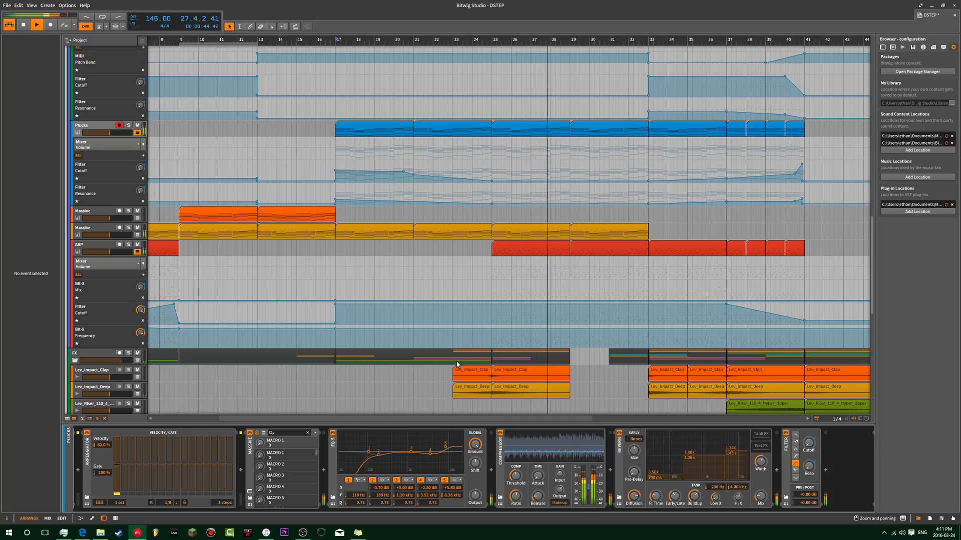
pyautogui.click(560, 490)
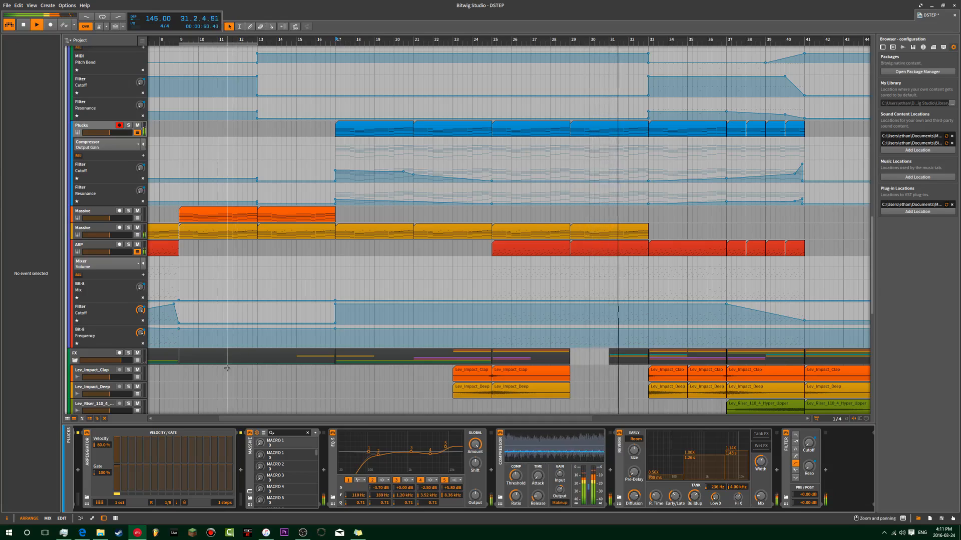
pyautogui.click(538, 495)
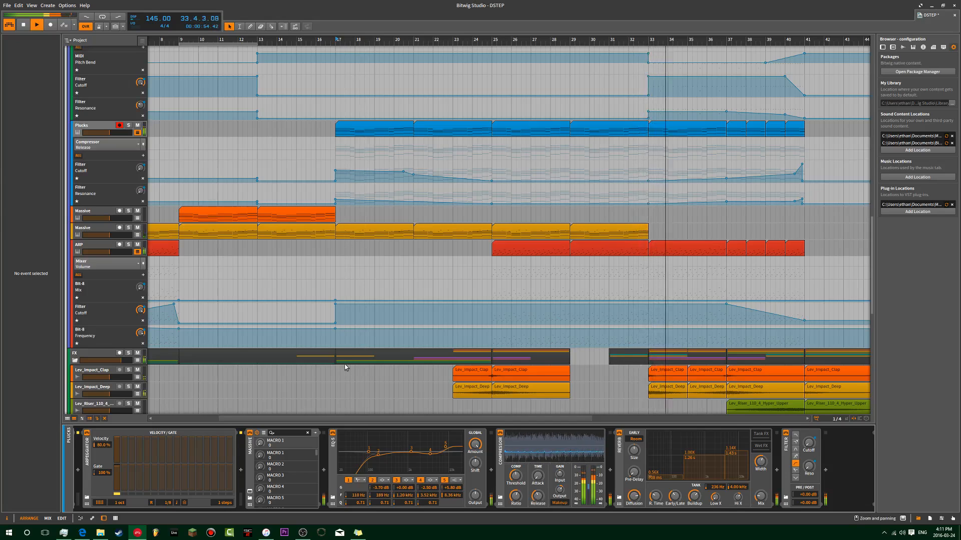
# Listen from bar 32 and again from the start of the song, and look through the FX, Drums and TRIGGER tracks
pyautogui.click(633, 43)
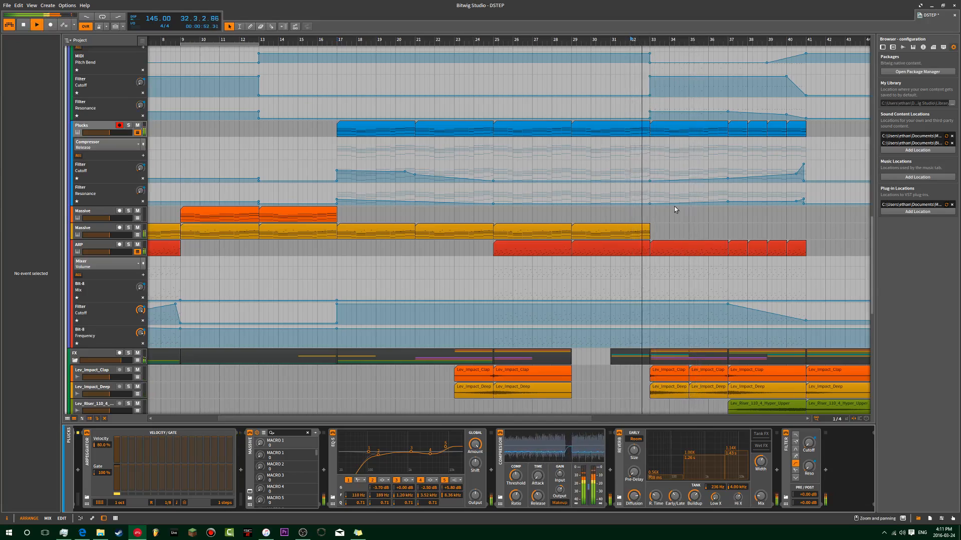
pyautogui.moveTo(674, 207); pyautogui.dragTo(493, 232)
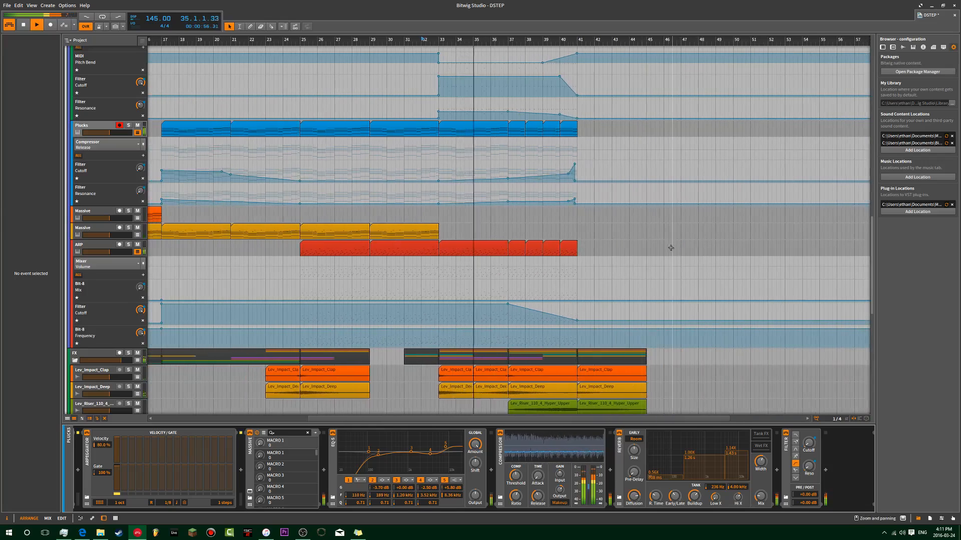
pyautogui.scroll(-5, 665, 250)
pyautogui.keyDown('ctrl'); pyautogui.scroll(-4, 700, 253); pyautogui.keyUp('ctrl')
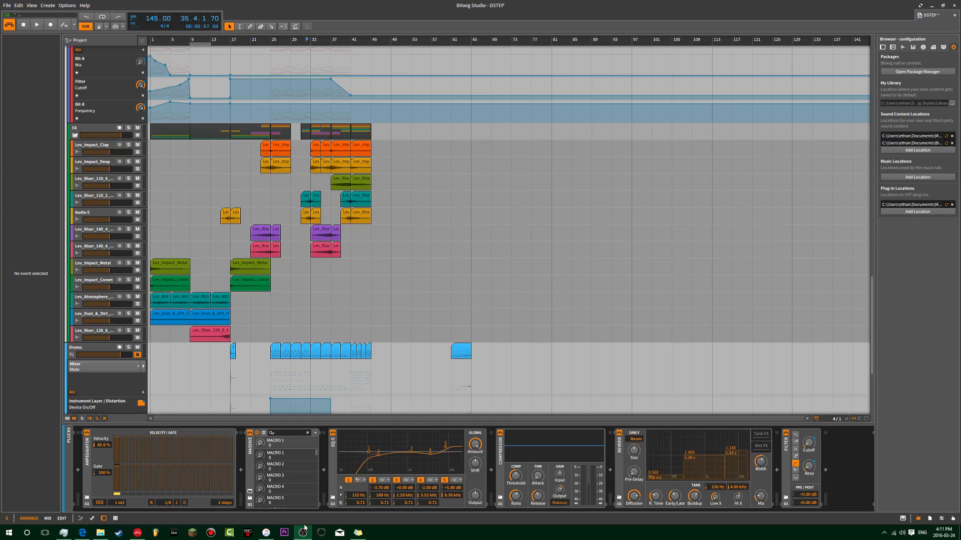
pyautogui.press('space')
pyautogui.scroll(3, 343, 135)
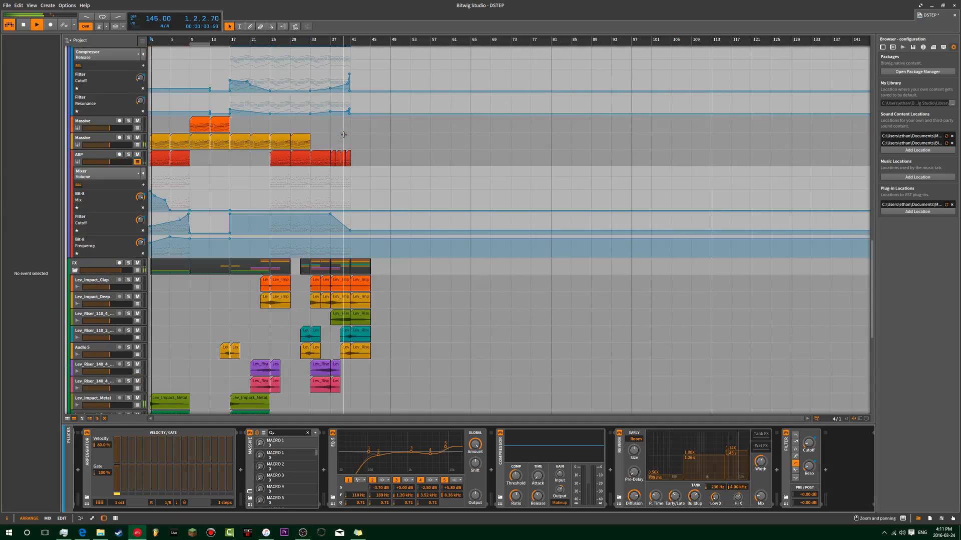
pyautogui.scroll(-7, 276, 240)
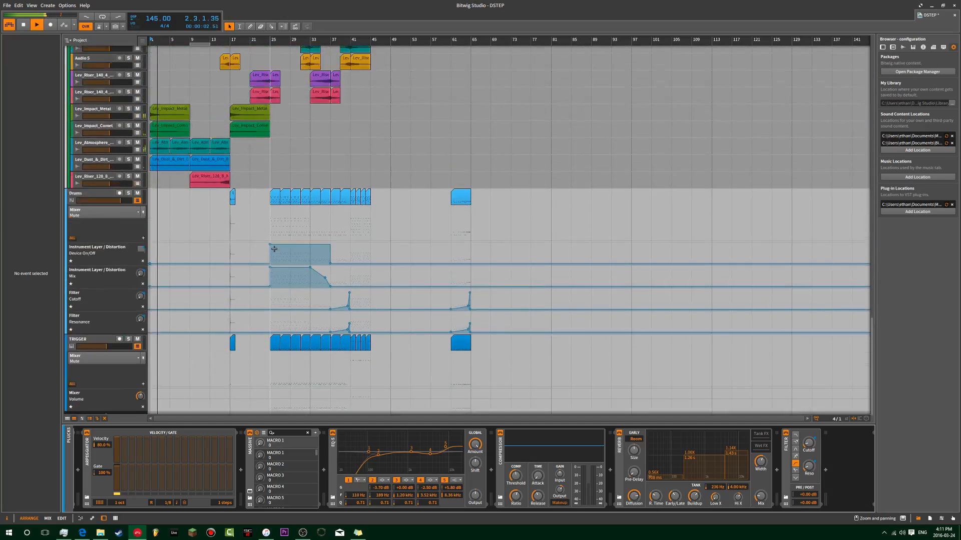
pyautogui.scroll(10, 274, 248)
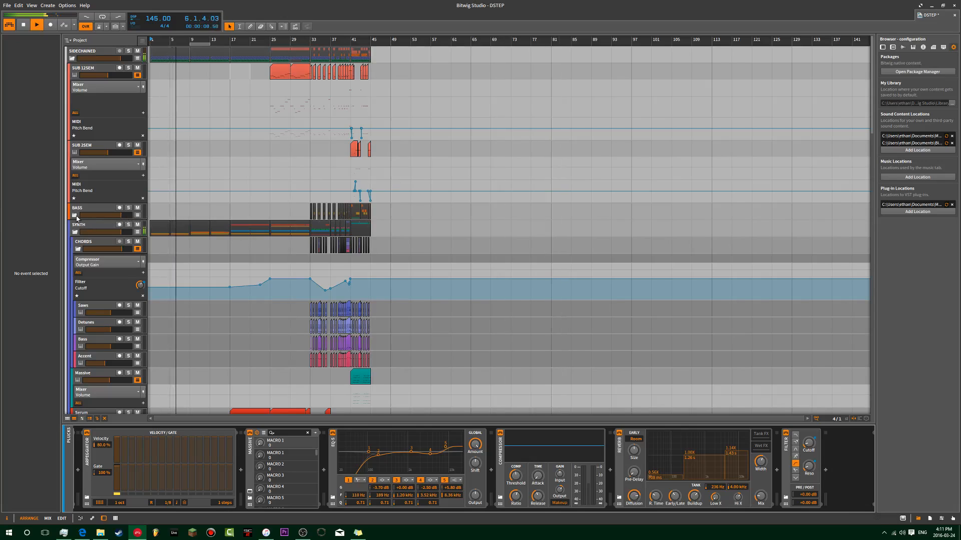
# Delete the green Massive track's clips between bars 33 and 41 in the BASS group, and remove that track's Filter device
pyautogui.click(75, 215)
pyautogui.scroll(-5, 324, 208)
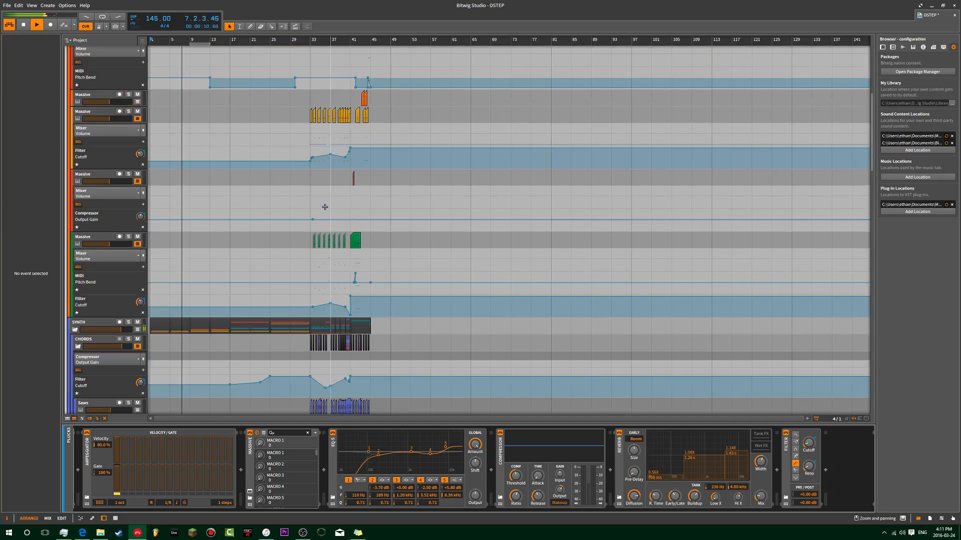
pyautogui.moveTo(304, 233); pyautogui.dragTo(344, 247)
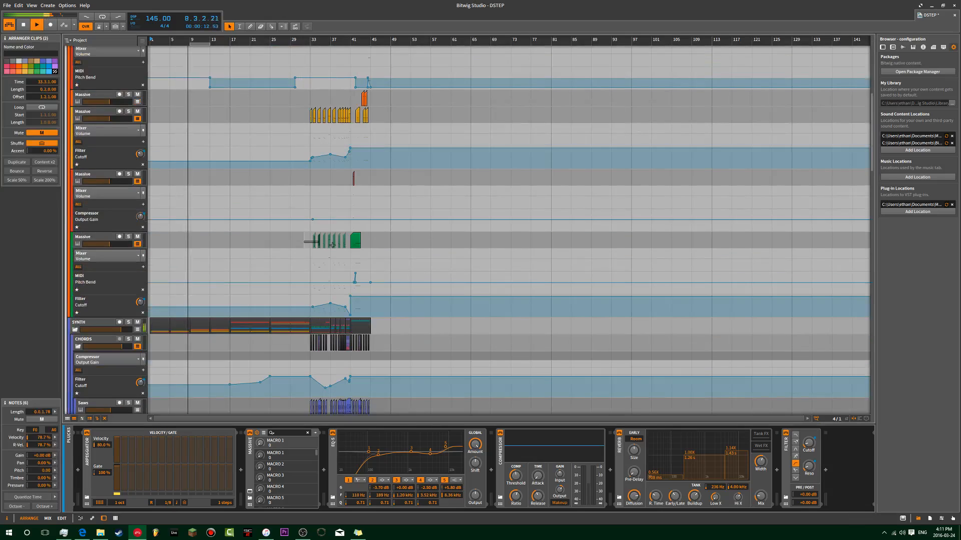
pyautogui.press('Delete')
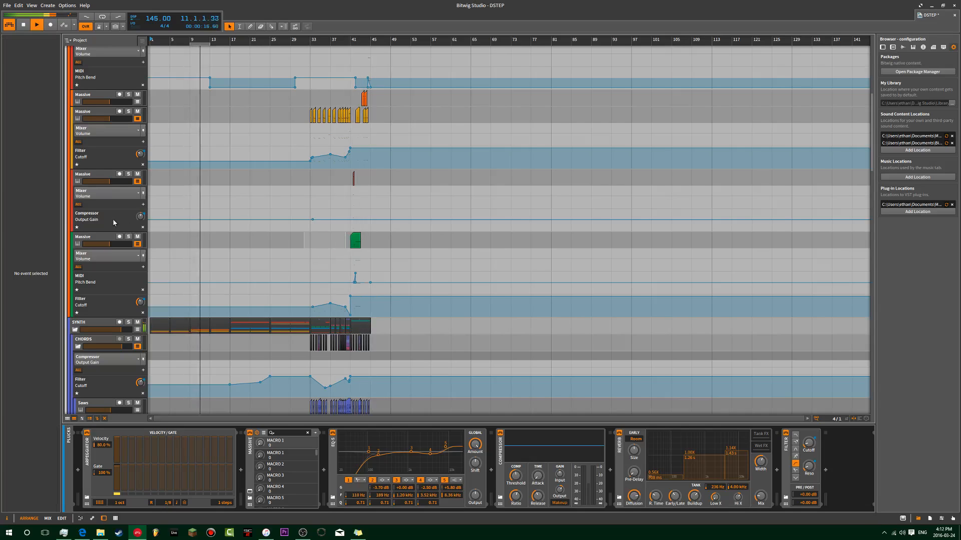
pyautogui.click(104, 237)
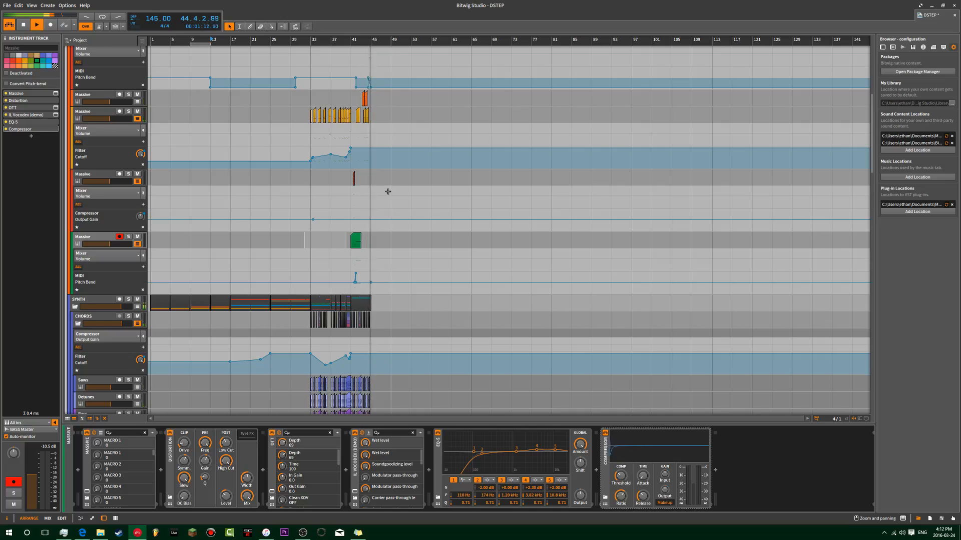
# Examine bars 39 to 45 across all tracks, from the sub and bass parts to the FX and drums
pyautogui.scroll(5, 388, 192)
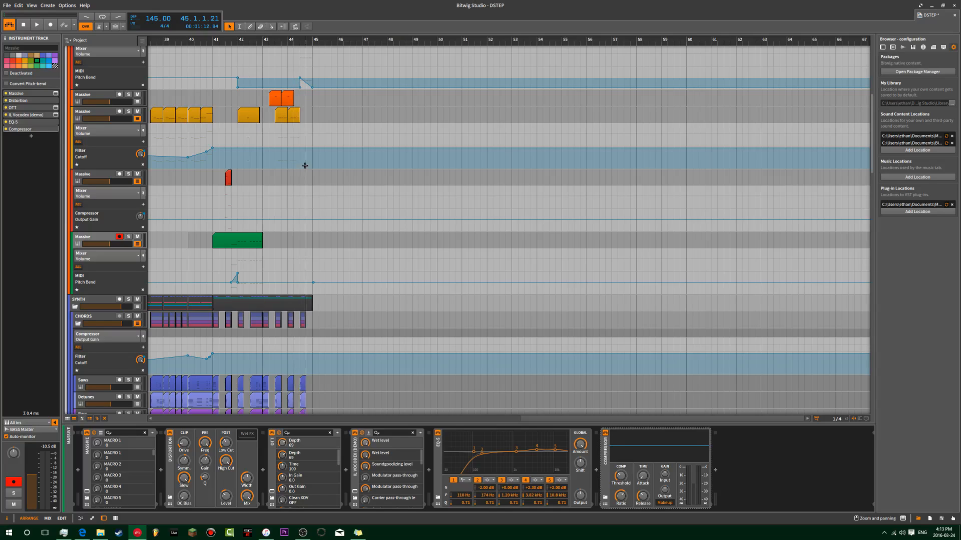
pyautogui.scroll(-20, 235, 257)
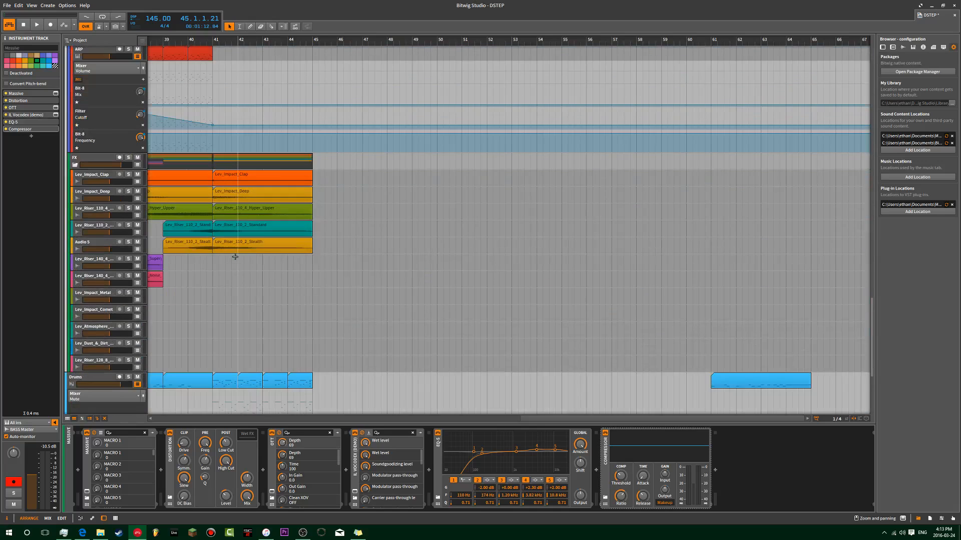
pyautogui.scroll(-5, 235, 256)
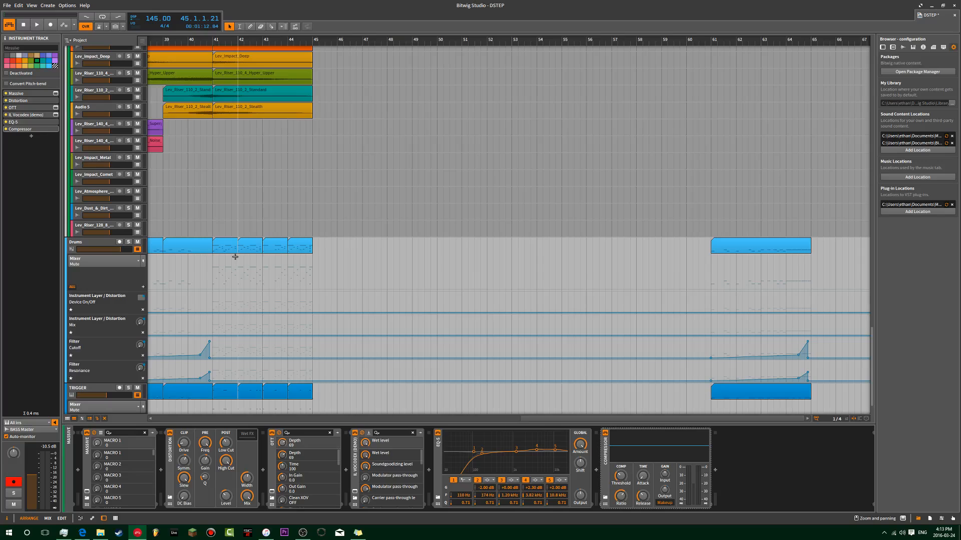
pyautogui.scroll(-3, 235, 256)
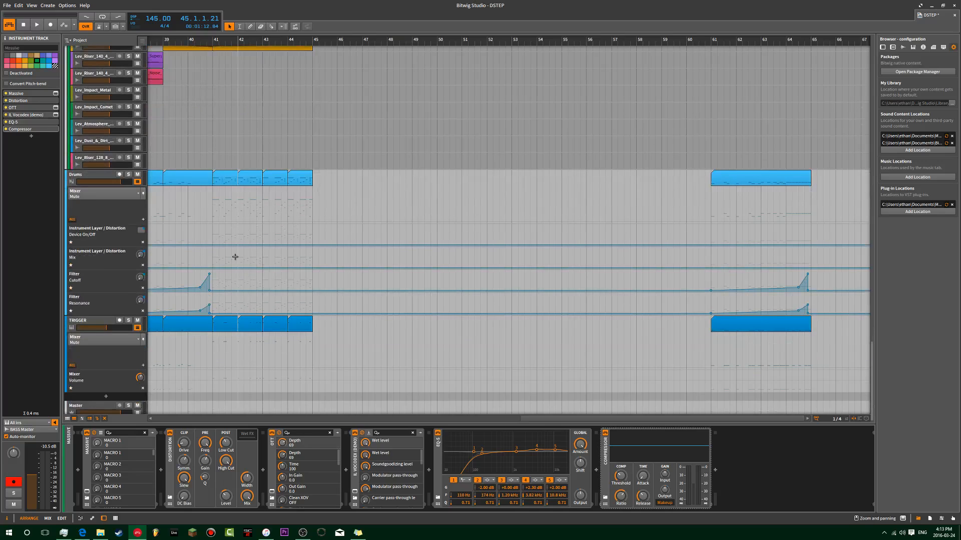
pyautogui.scroll(15, 236, 256)
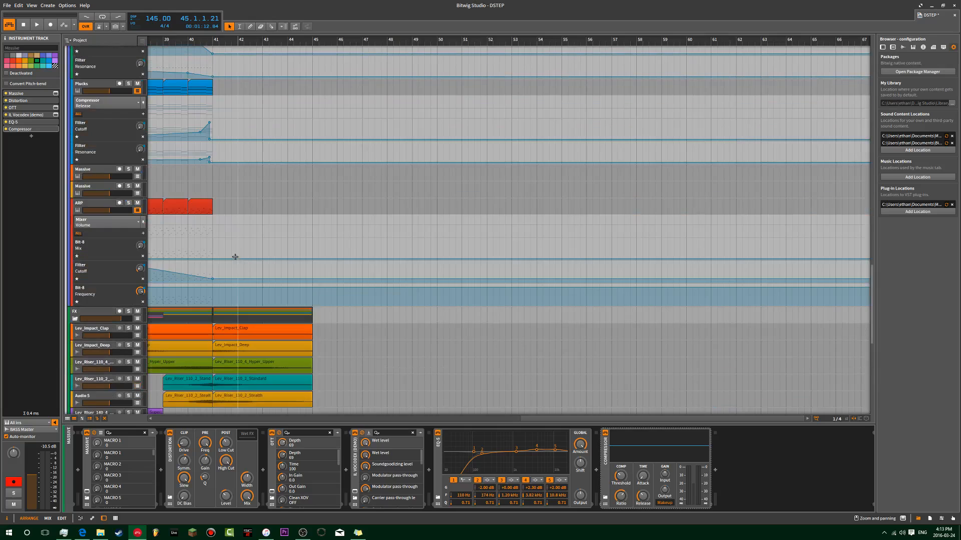
pyautogui.scroll(20, 235, 257)
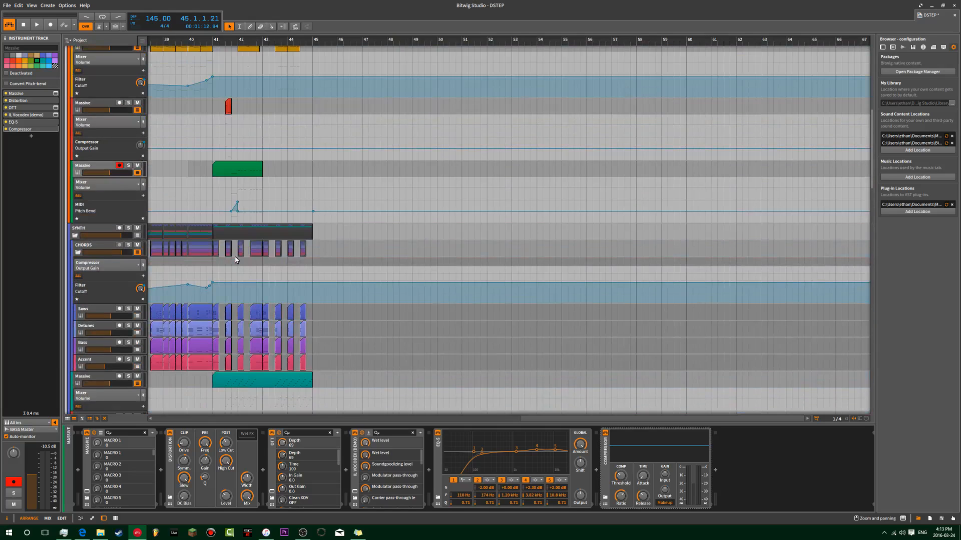
pyautogui.scroll(10, 235, 257)
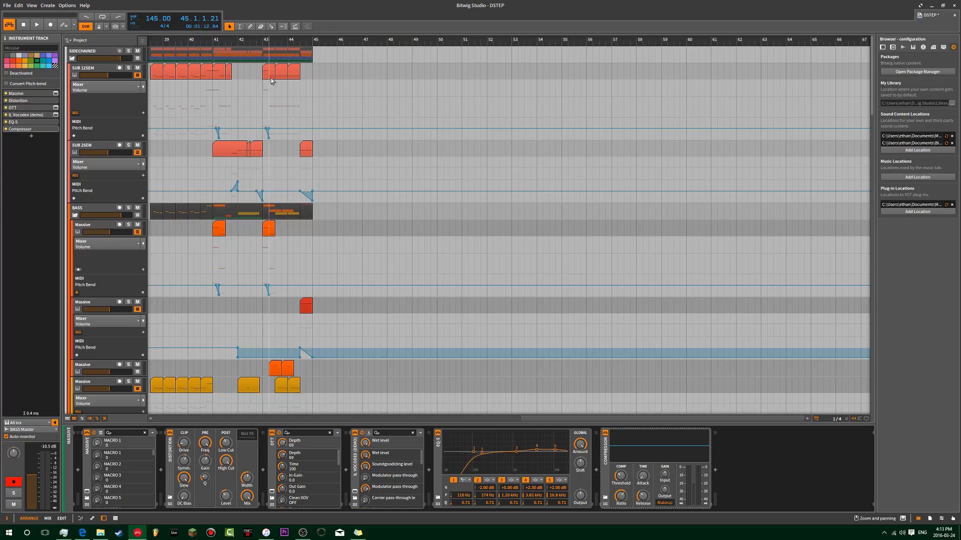